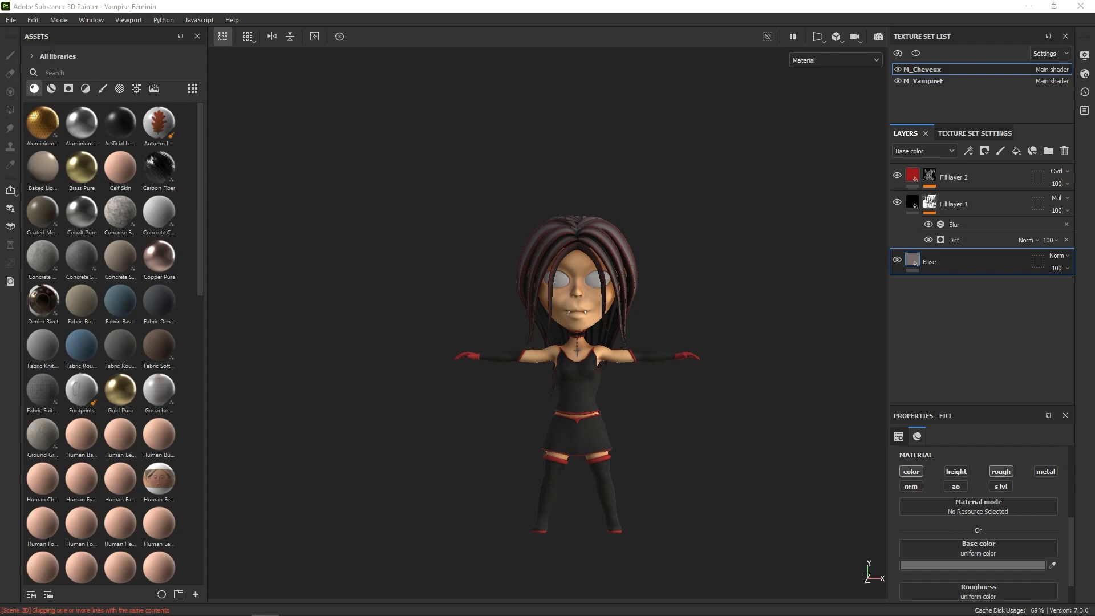
- Switch to the M_VampireF texture set and expand its Bottes folder
left_click_drag(679, 391, 528, 382, "alt")
left_click_drag(754, 401, 787, 403, "alt")
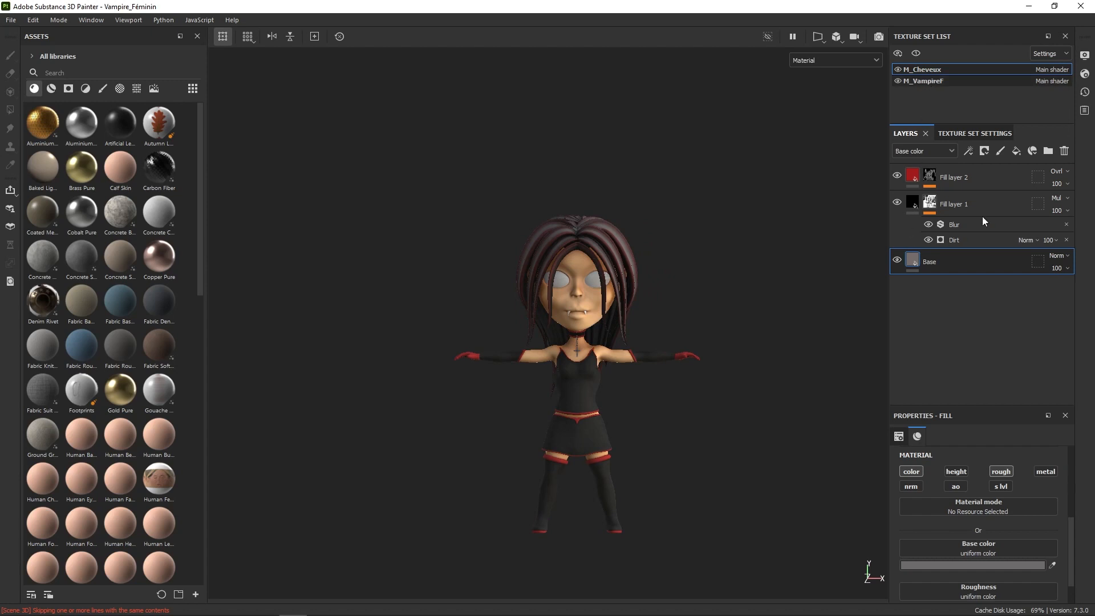
left_click(935, 79)
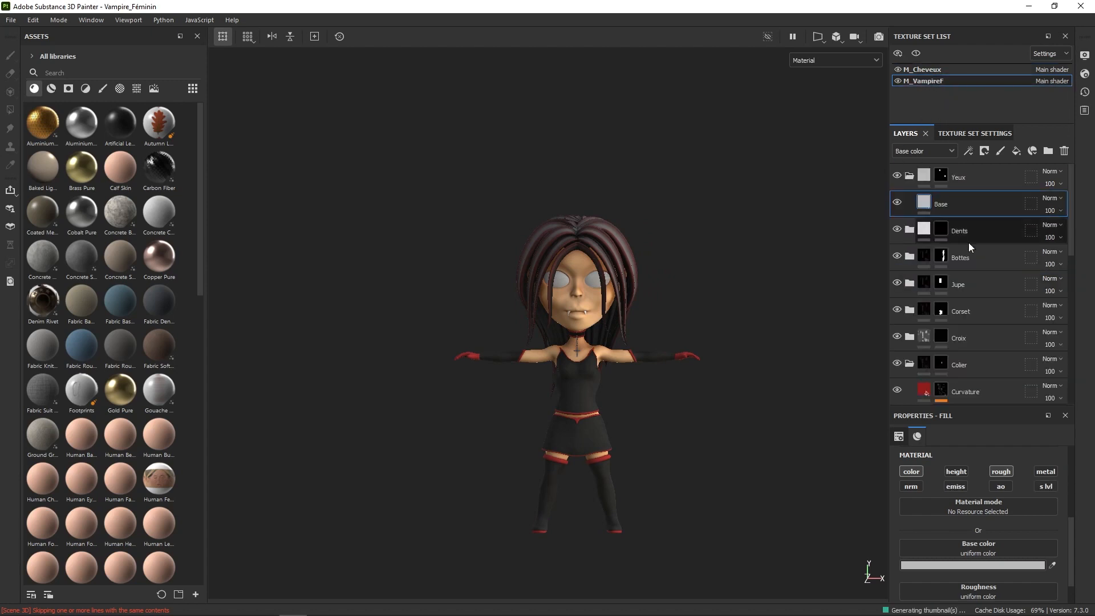
left_click(910, 257)
- Add a fill layer at the top of the Bottes folder and name it Height
right_click_drag(781, 365, 685, 611, "alt")
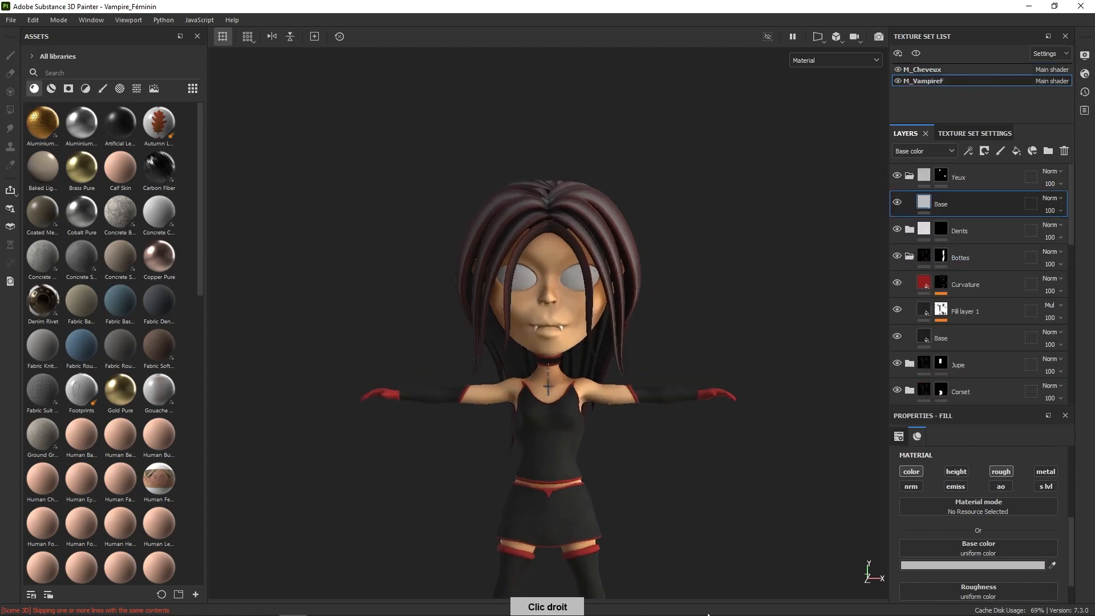
middle_click_drag(685, 609, 718, 362, "alt")
right_click_drag(718, 362, 713, 445, "alt")
middle_click_drag(713, 445, 696, 291, "alt")
right_click_drag(696, 291, 714, 490, "alt")
middle_click_drag(742, 354, 750, 108, "alt")
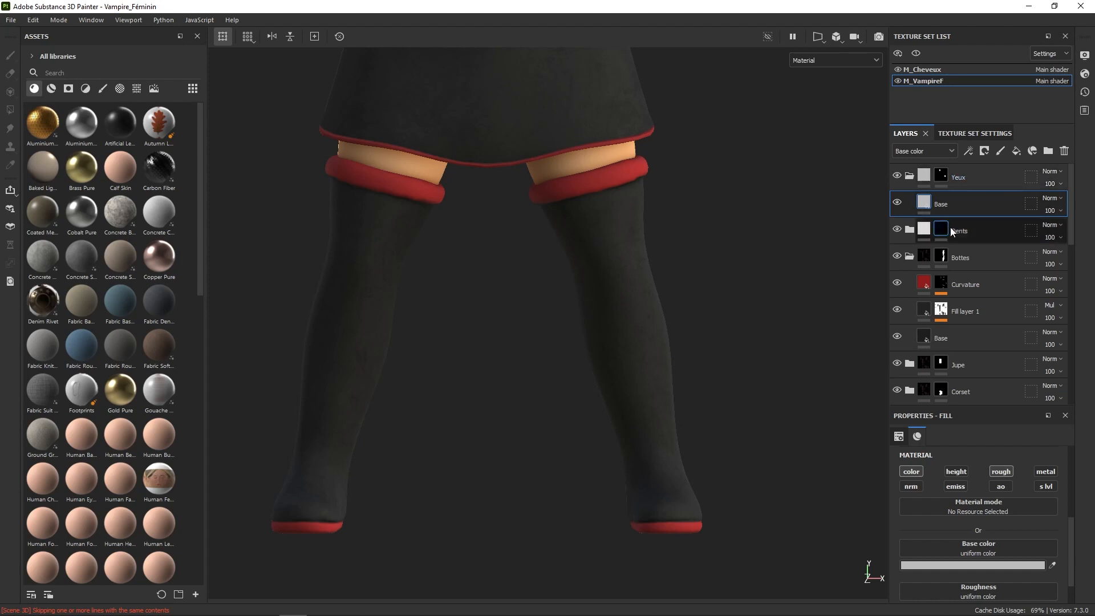
left_click(974, 265)
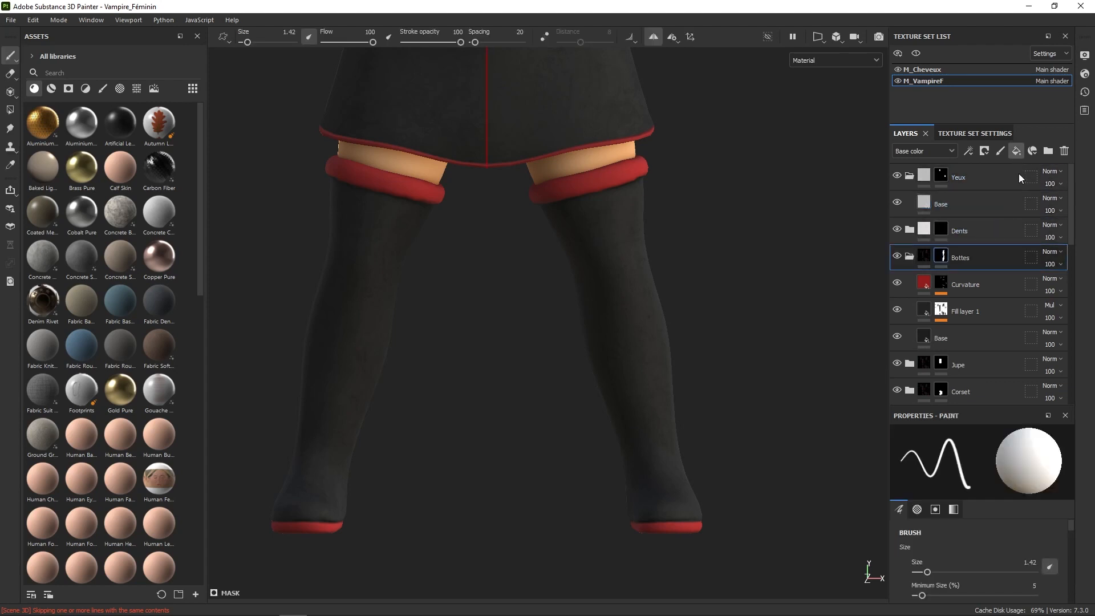
left_click(1016, 150)
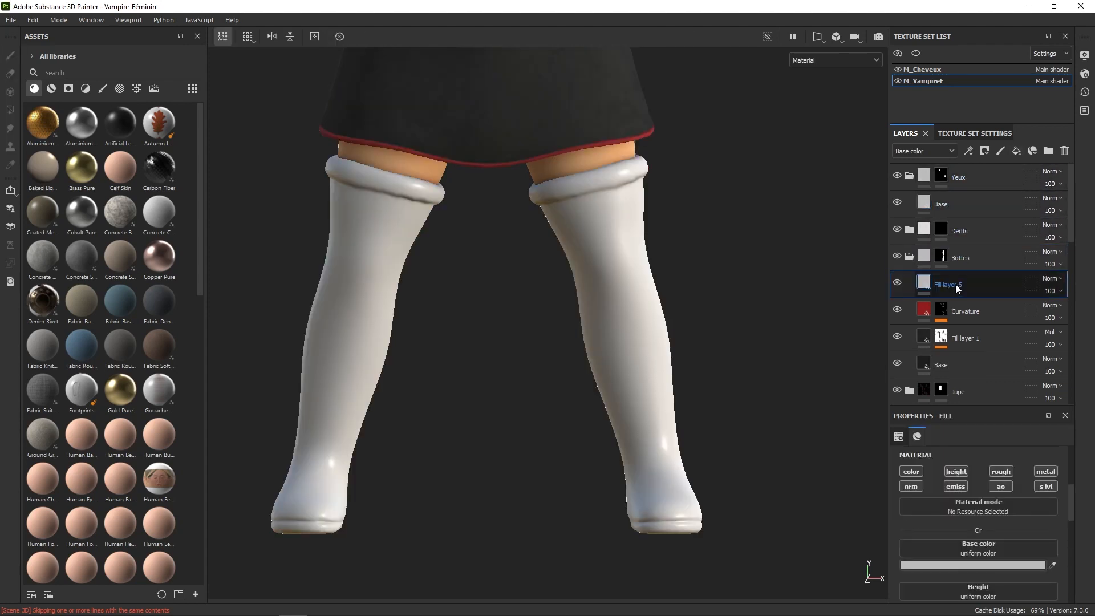
double_click(956, 284)
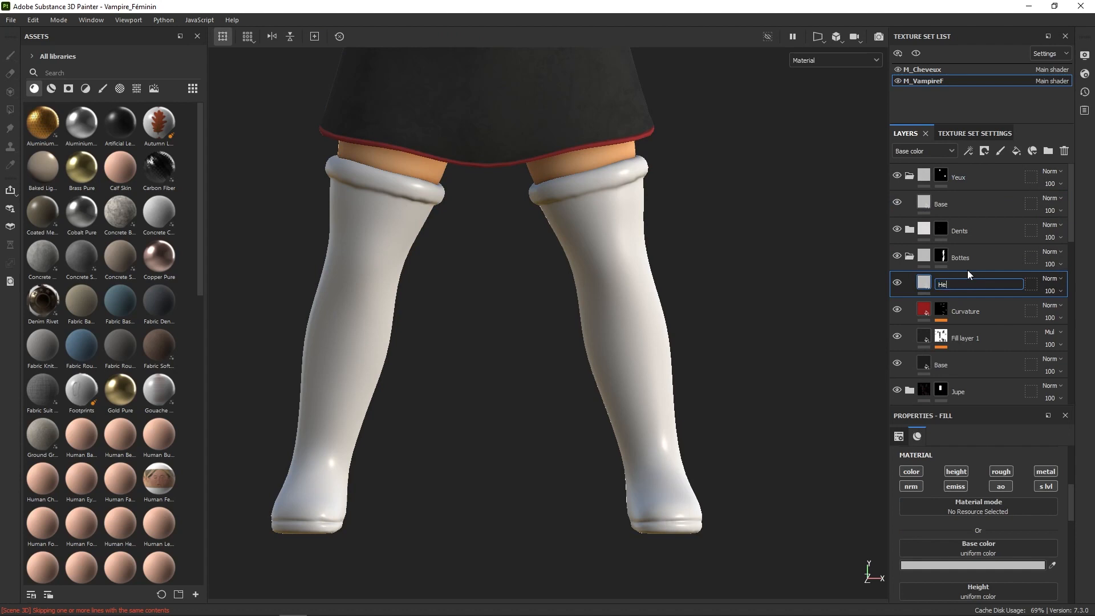
type("Height")
key("Return")
- Limit the Height layer to the height channel and assign the Fibers procedural texture to it
left_click(963, 473)
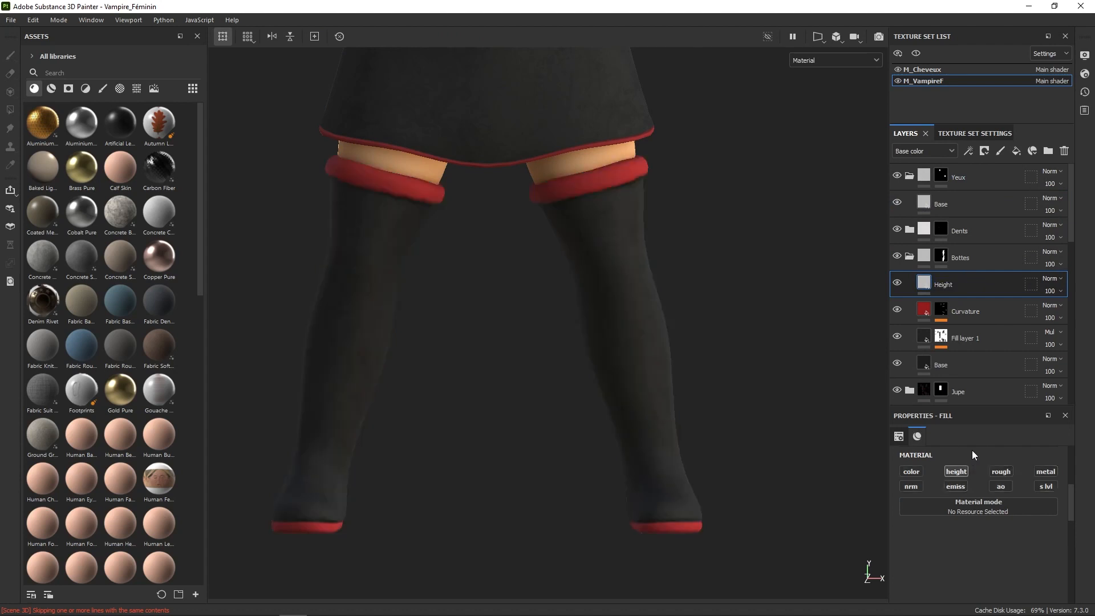
right_click(751, 344)
left_click(830, 472)
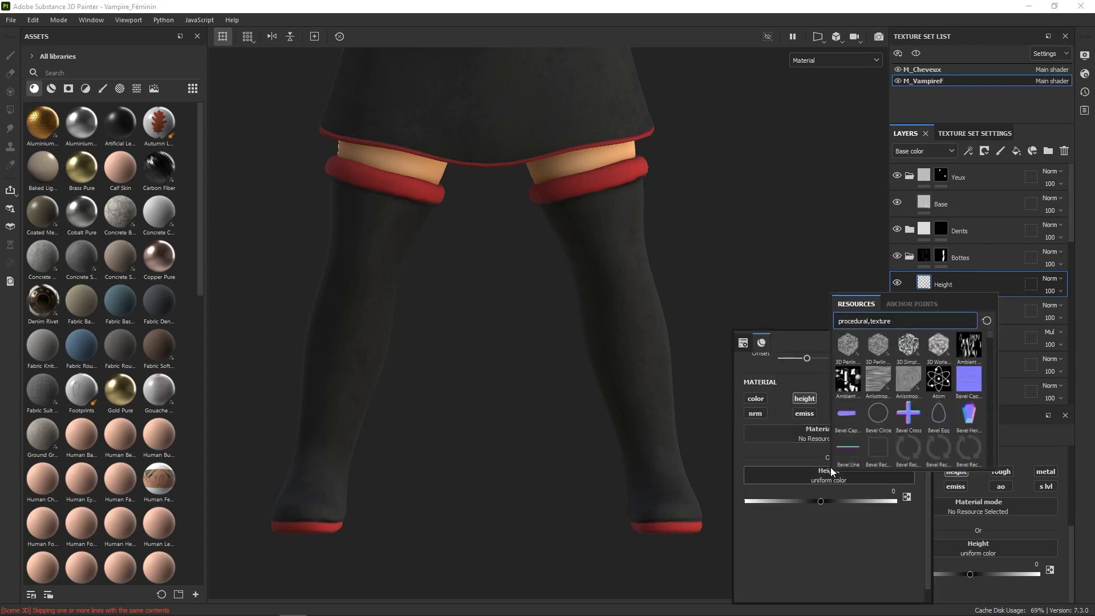
left_click_drag(991, 335, 987, 373)
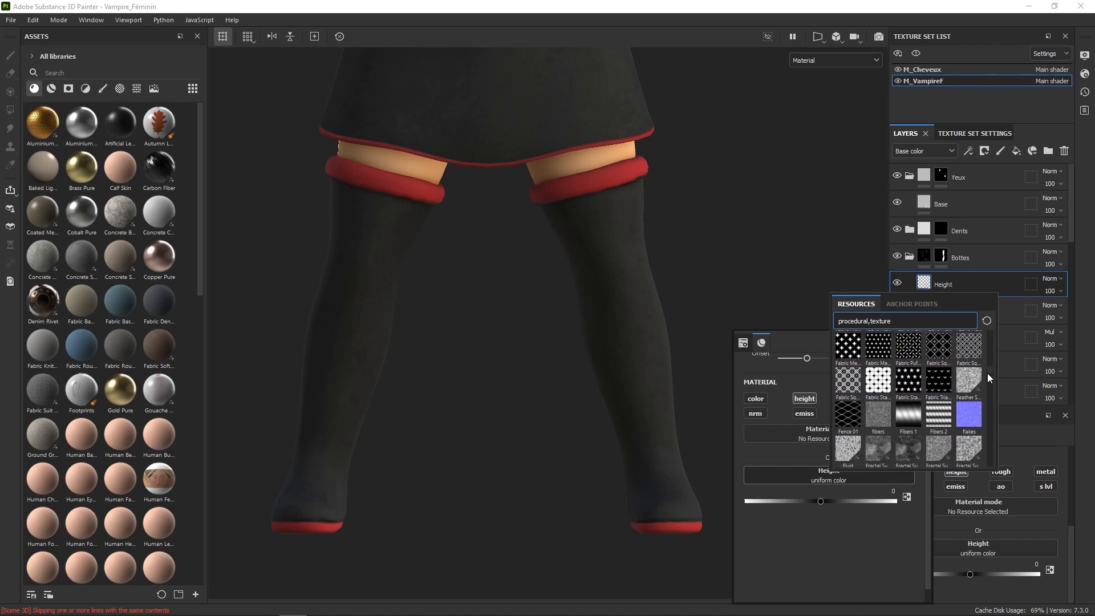
scroll(902, 405, "up", 1)
left_click(879, 428)
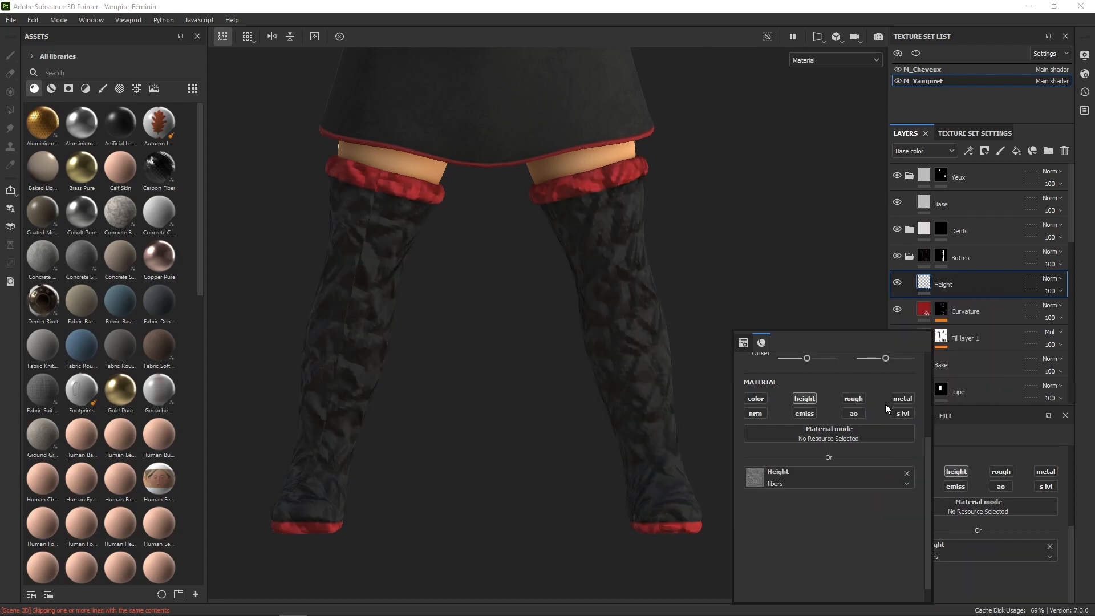
- Set the Height layer's fill to Tri-planar projection with a UV scale of 25
left_click_drag(928, 474, 932, 391)
left_click(890, 385)
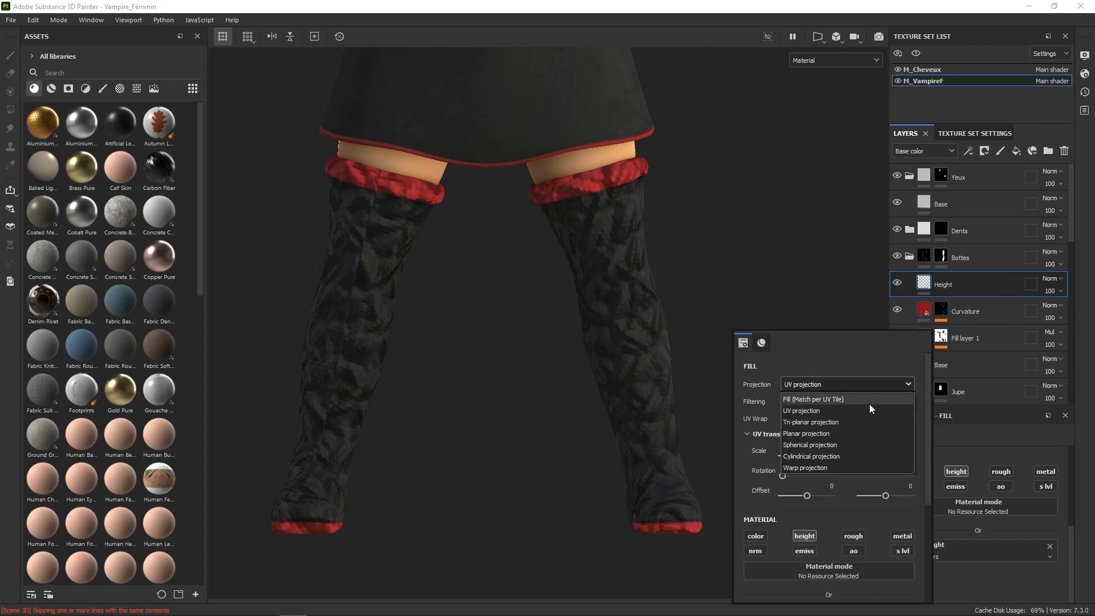
left_click(832, 423)
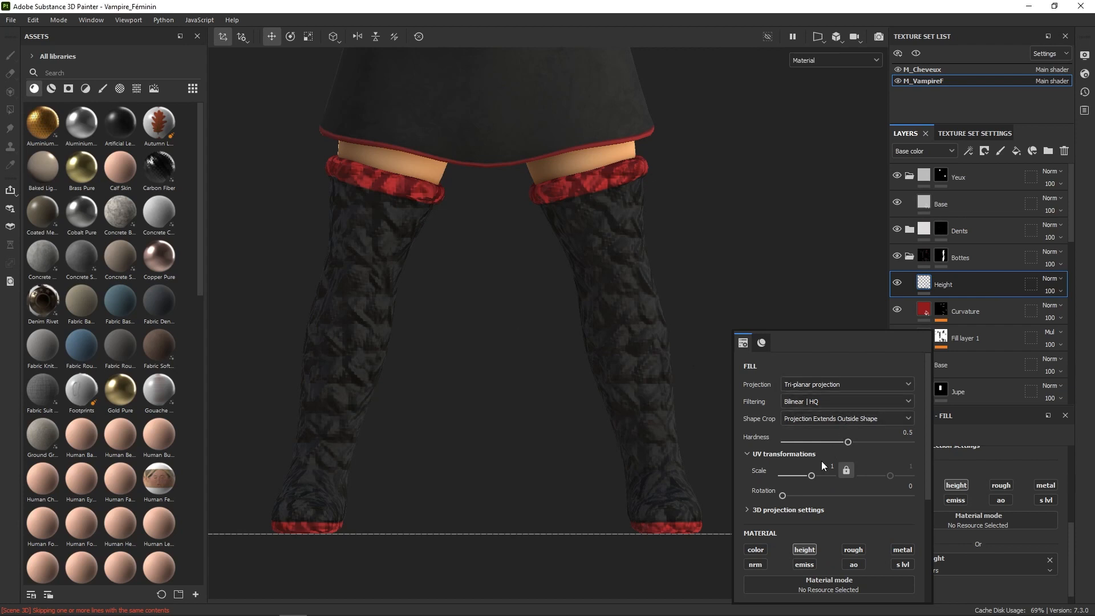
left_click_drag(810, 473, 818, 473)
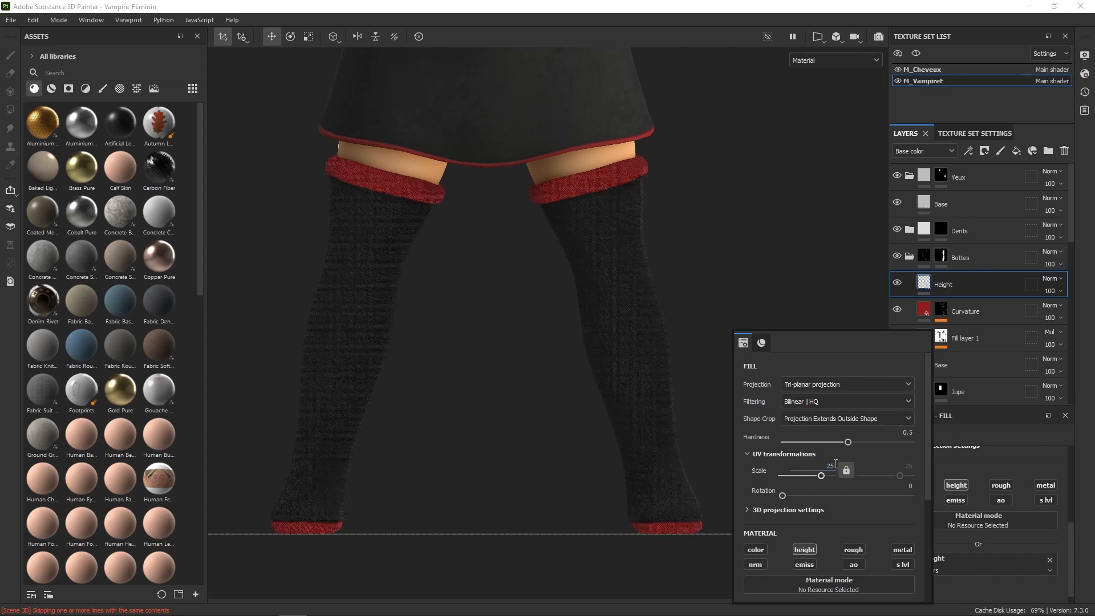
- Add a Levels effect to the Height layer and make it affect the Height channel
right_click(937, 282)
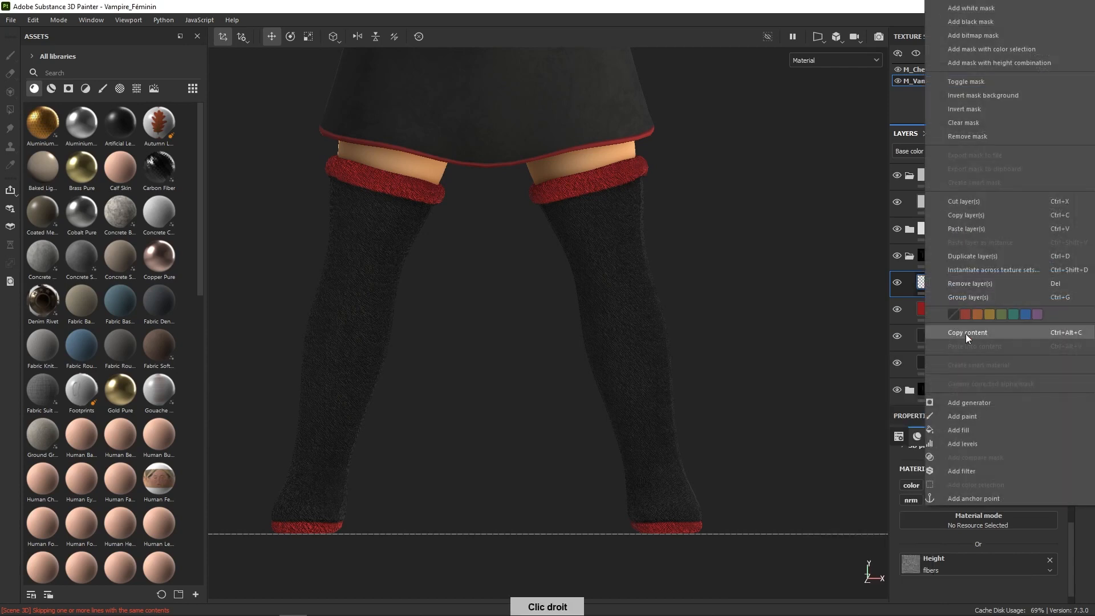
left_click(968, 437)
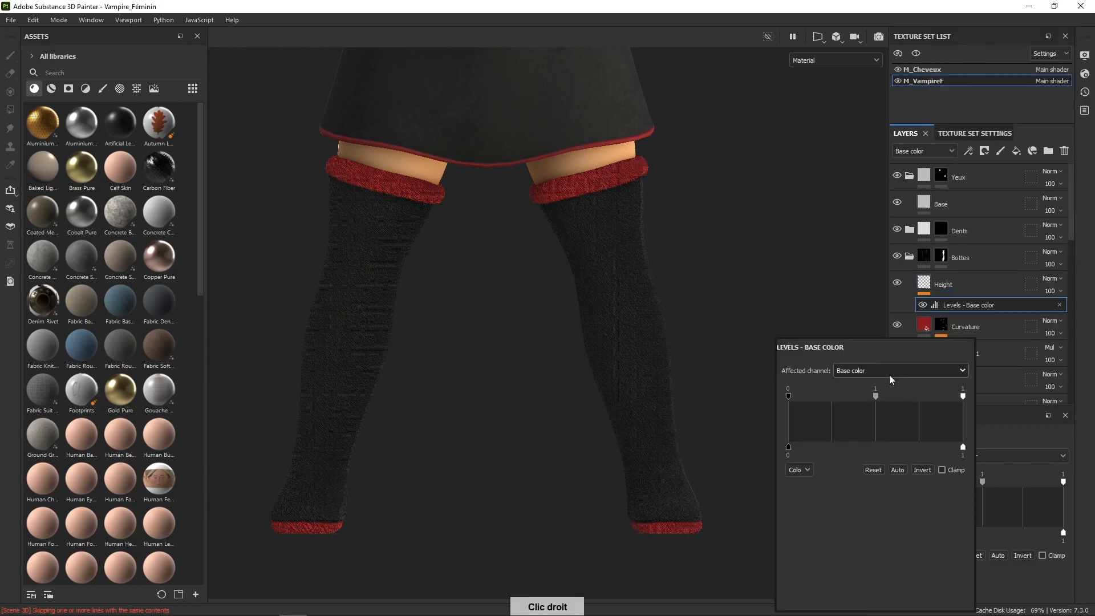
left_click(891, 376)
left_click(868, 401)
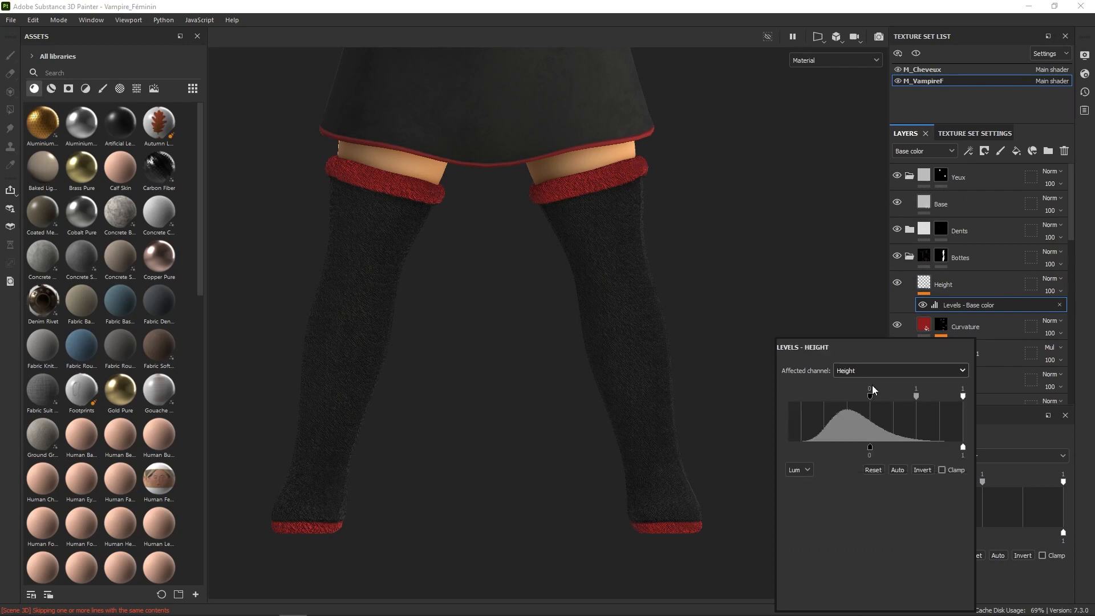
- Auto-adjust the height levels and move the midtone point down to the black input point
left_click(898, 470)
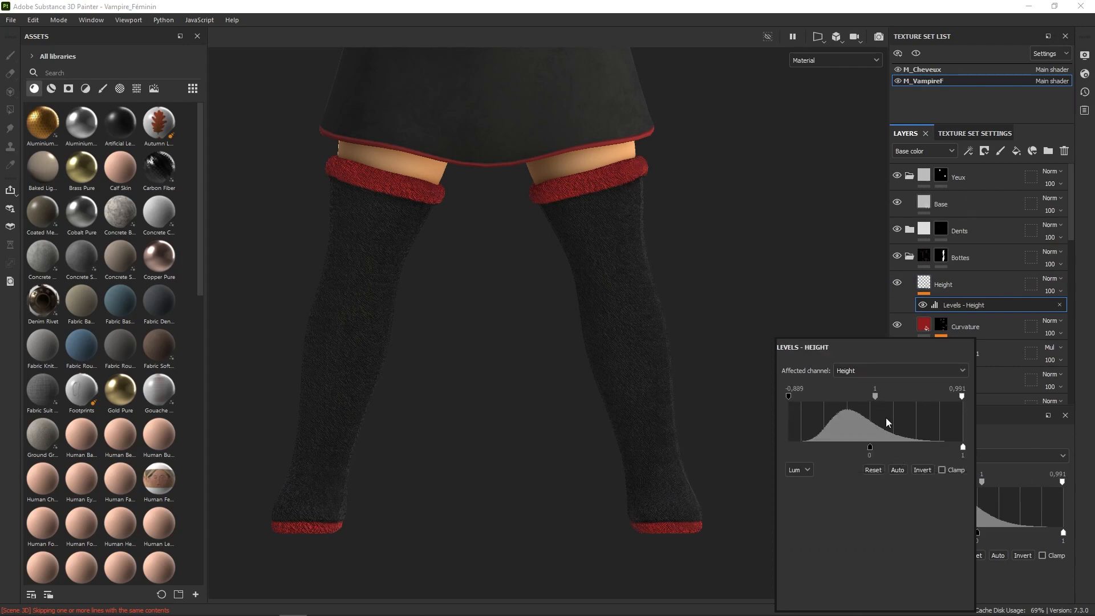
left_click_drag(875, 396, 790, 405)
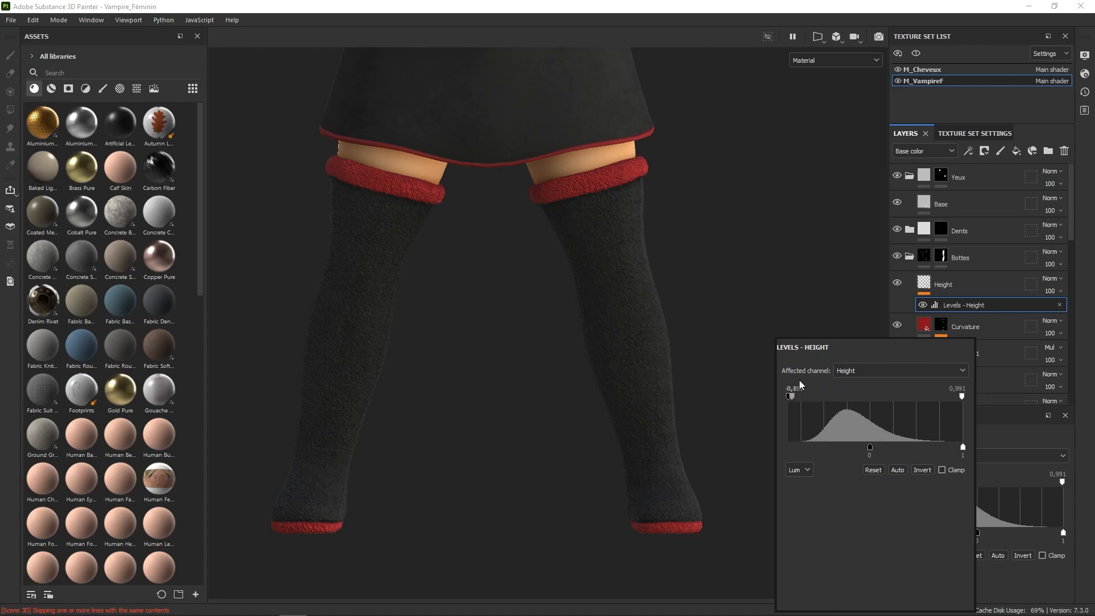
left_click(762, 273)
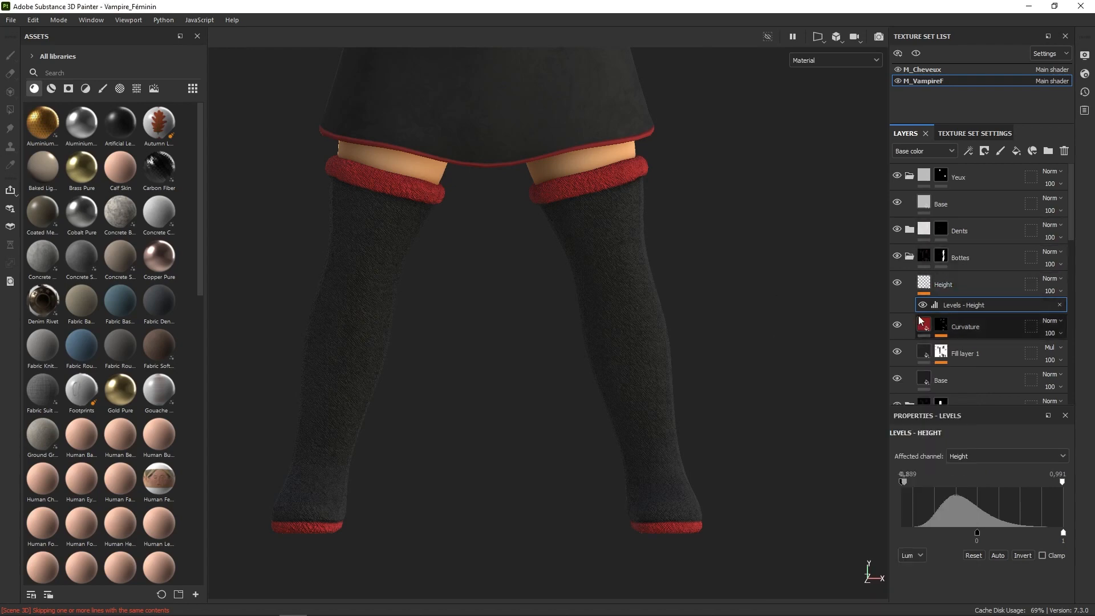
- Add a black mask to the Height layer and turn that mask white
right_click(959, 284)
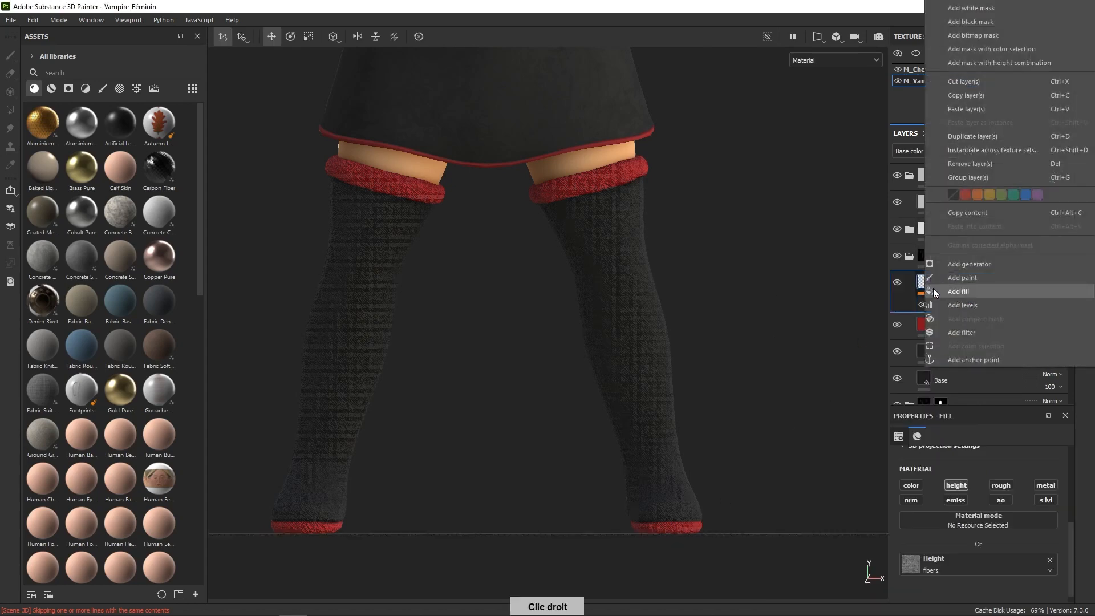
left_click(980, 22)
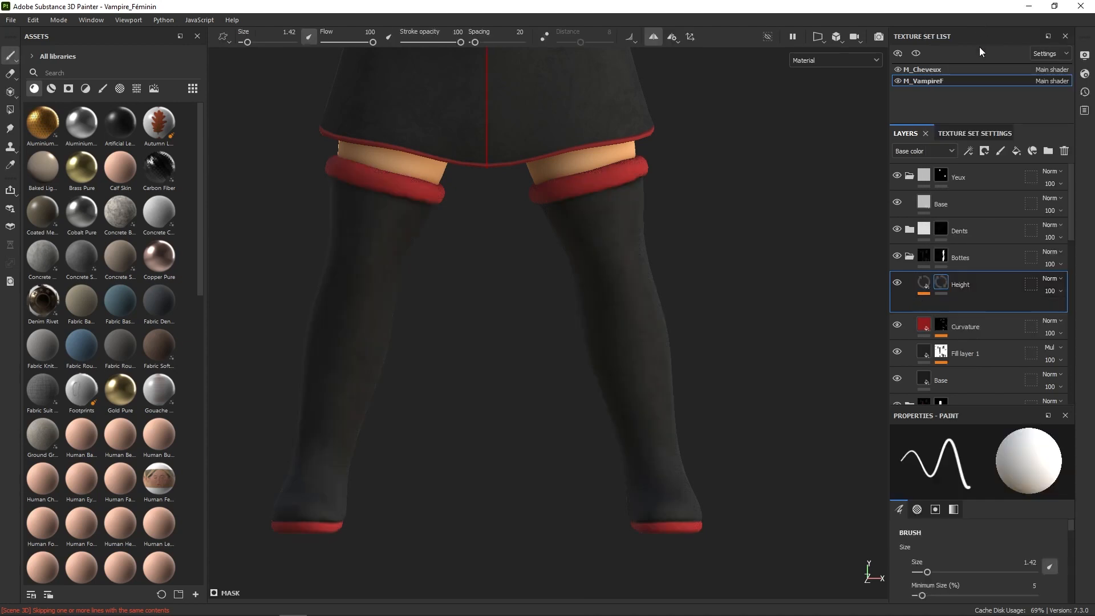
mouse_move(717, 320)
middle_mouse_down()
mouse_move(611, 381)
mouse_move(782, 376)
middle_mouse_up()
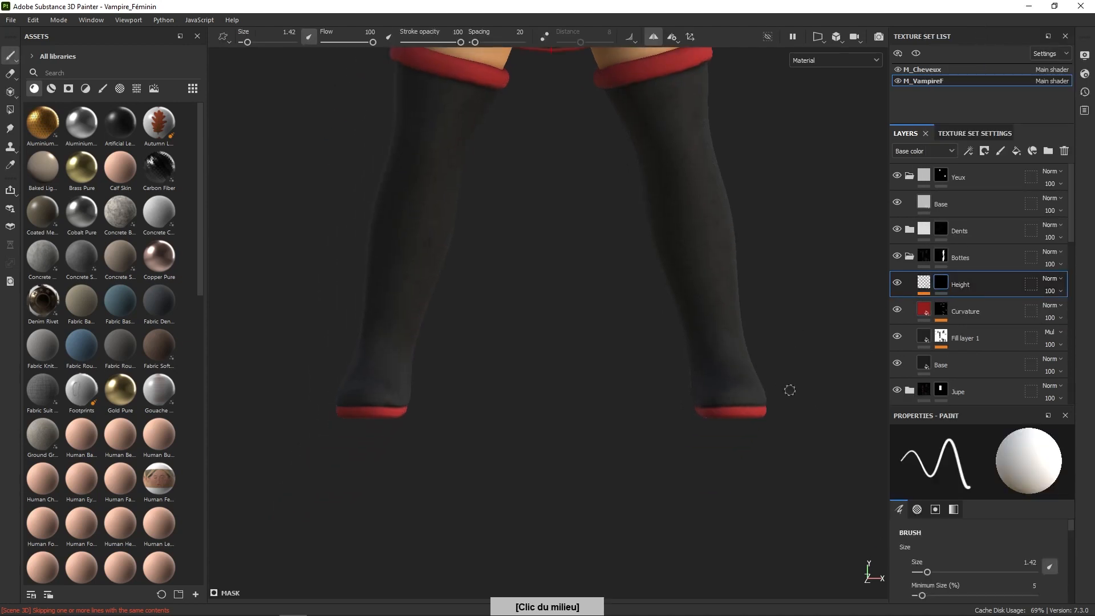
right_click(943, 282)
left_click(947, 22)
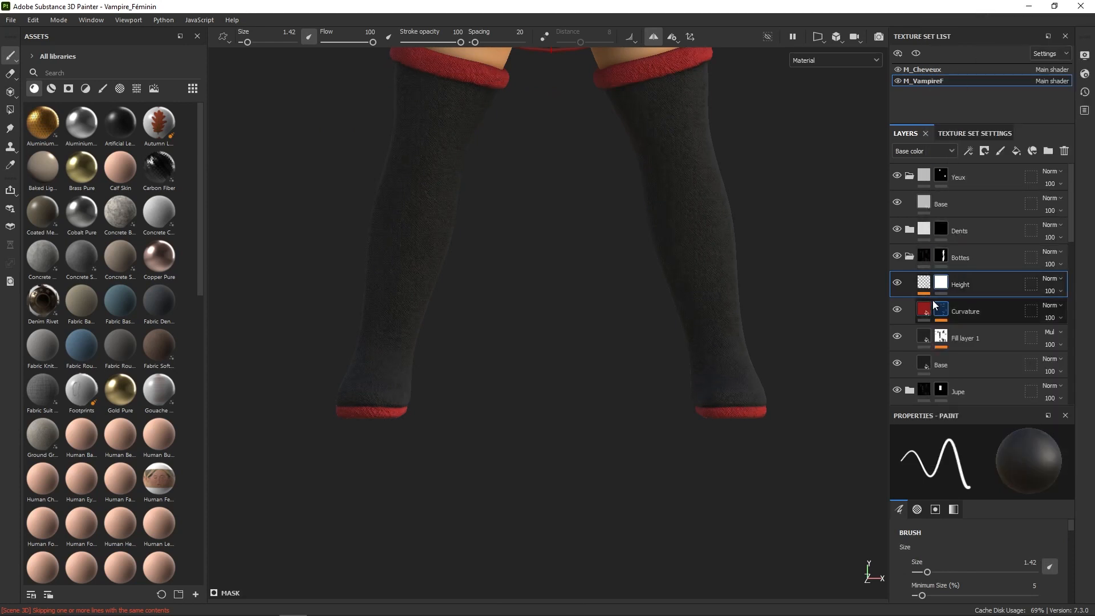
- Paint black on the Height mask around the red edge of the boot sole to remove the fiber relief there
right_click_drag(767, 406, 701, 408, "alt")
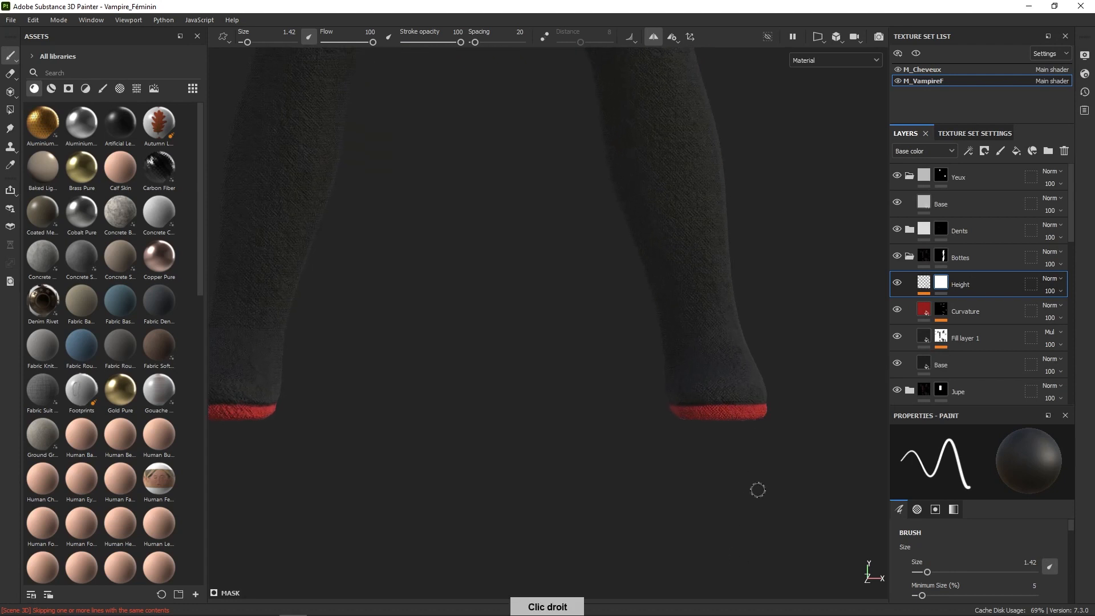
mouse_move(701, 408)
left_mouse_down()
mouse_move(736, 409)
mouse_move(713, 409)
left_mouse_up()
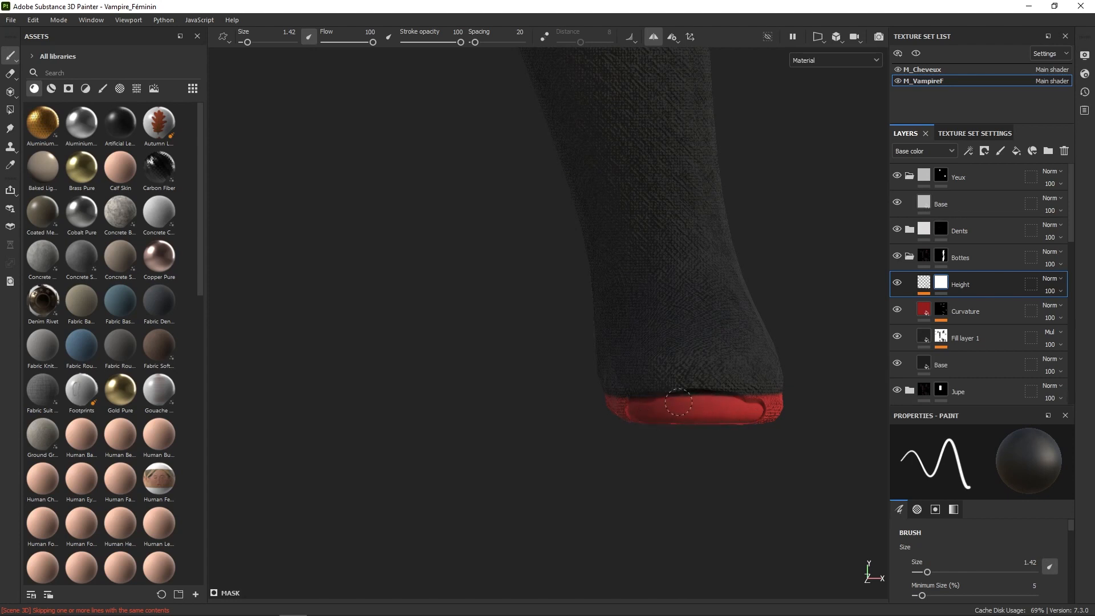
mouse_move(755, 417)
left_mouse_down("alt")
mouse_move(689, 409)
mouse_move(826, 409)
left_mouse_up("alt")
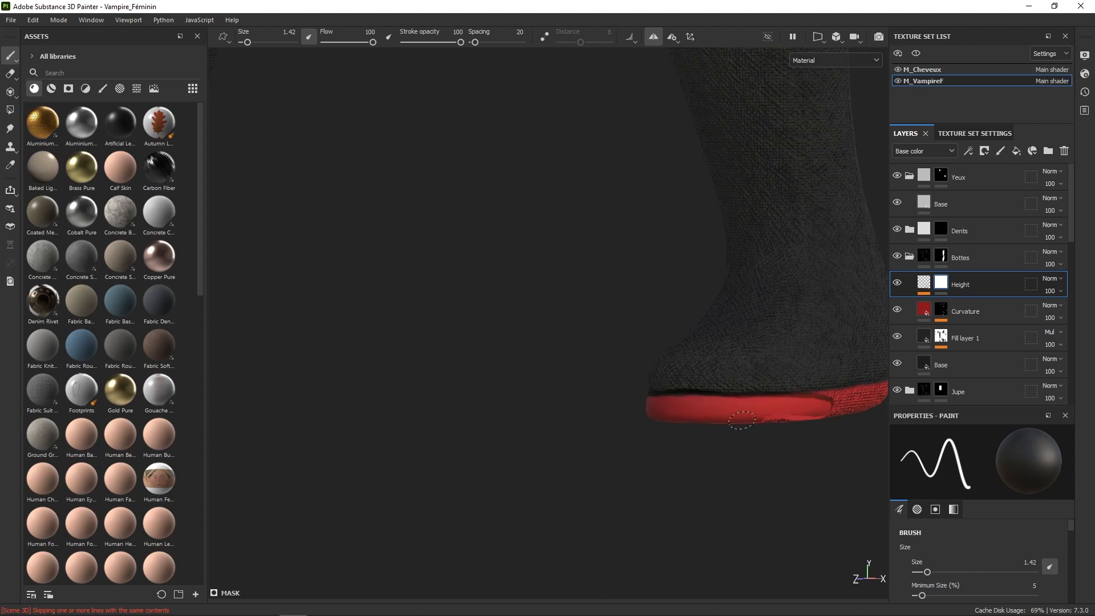
middle_click_drag(810, 412, 599, 410)
left_click_drag(589, 407, 822, 408)
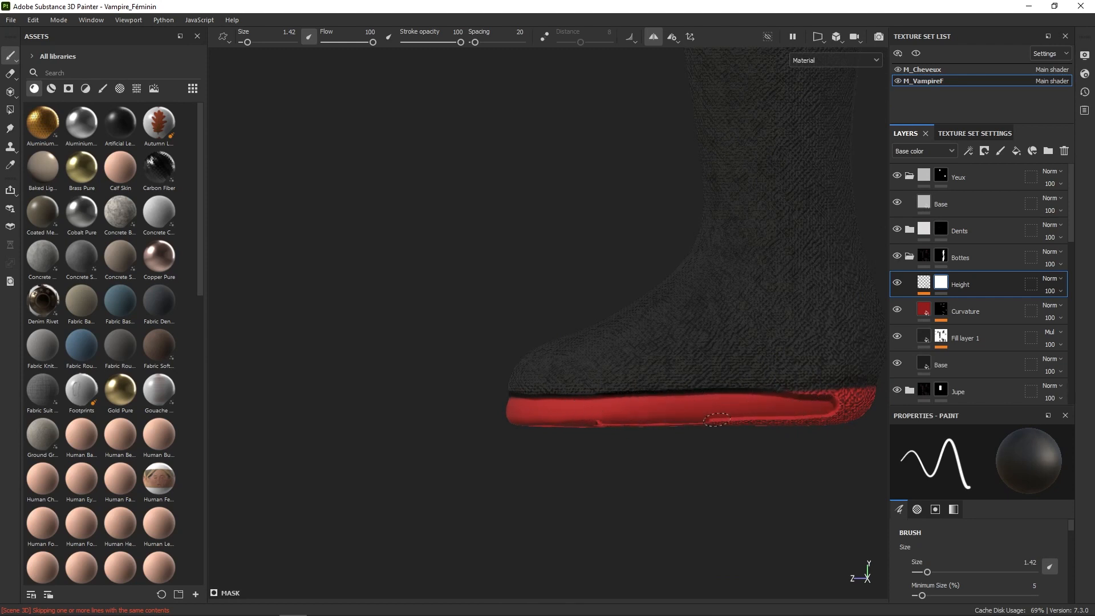
middle_click_drag(791, 424, 606, 424)
left_click_drag(622, 408, 735, 404)
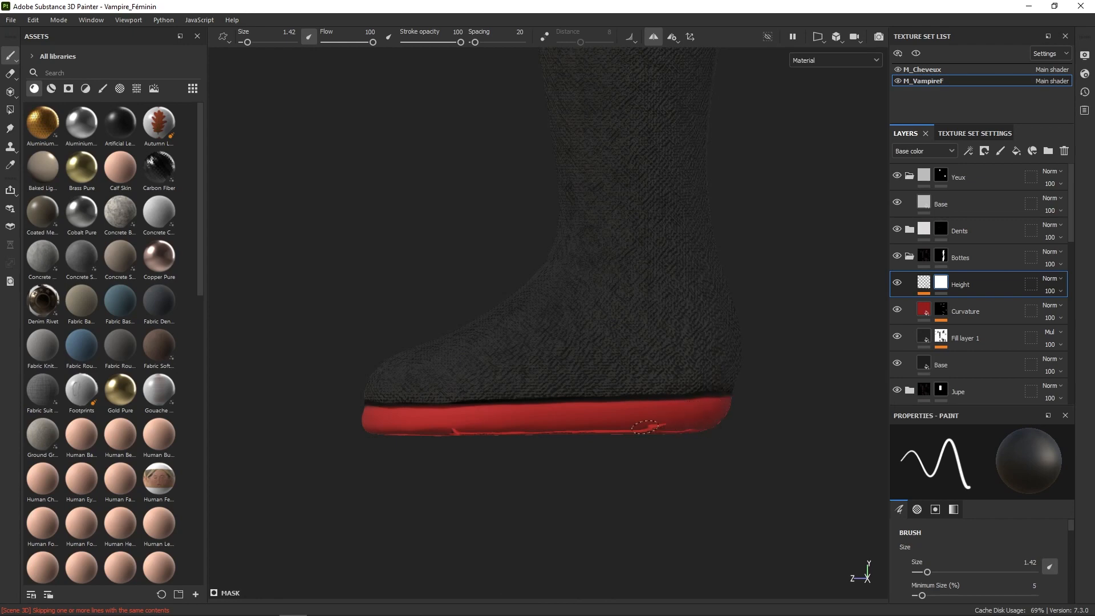
mouse_move(709, 430)
left_mouse_down("alt")
mouse_move(599, 440)
mouse_move(663, 445)
left_mouse_up("alt")
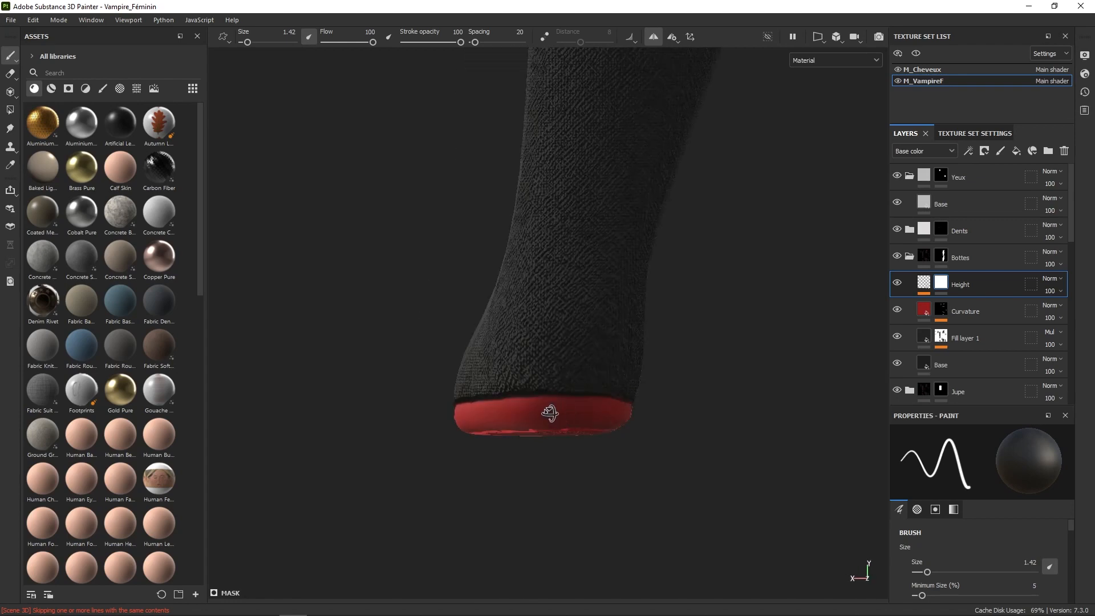
left_click_drag(635, 396, 421, 399, "alt")
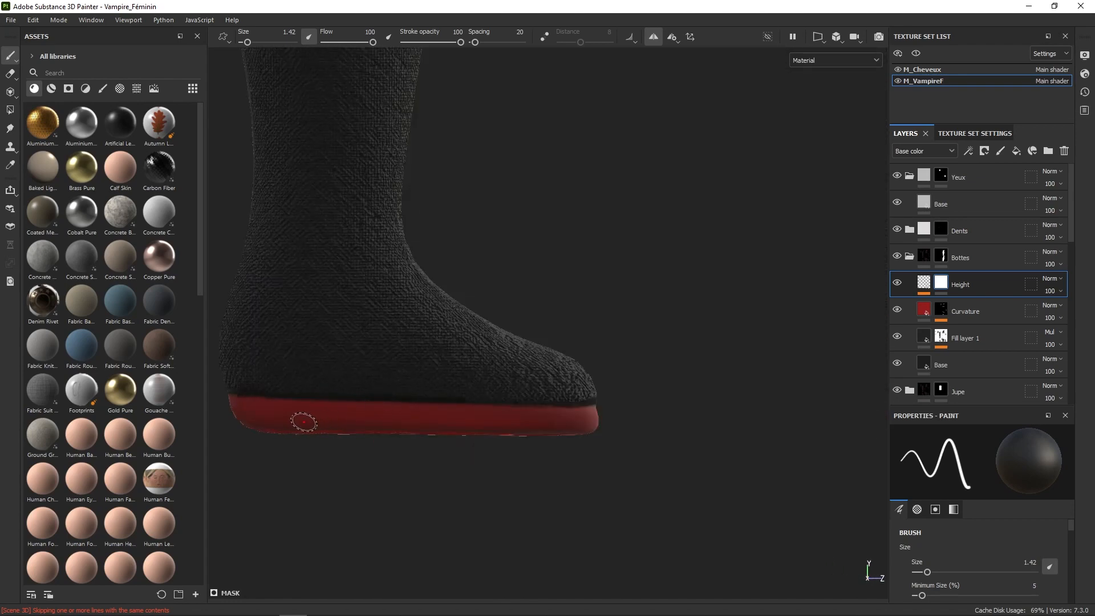
- Paint the fiber relief off the underside of the boot sole in the Height mask, enlarging the brush to 3.81
left_click_drag(500, 420, 583, 308, "alt")
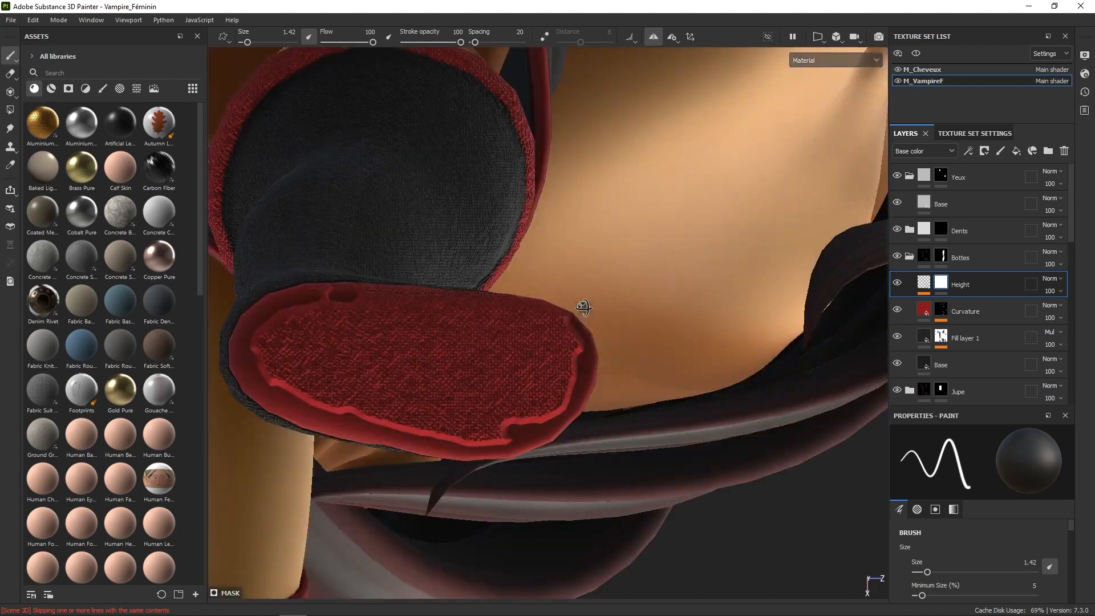
mouse_move(550, 343)
left_mouse_down()
mouse_move(556, 368)
mouse_move(570, 342)
mouse_move(553, 325)
left_mouse_up()
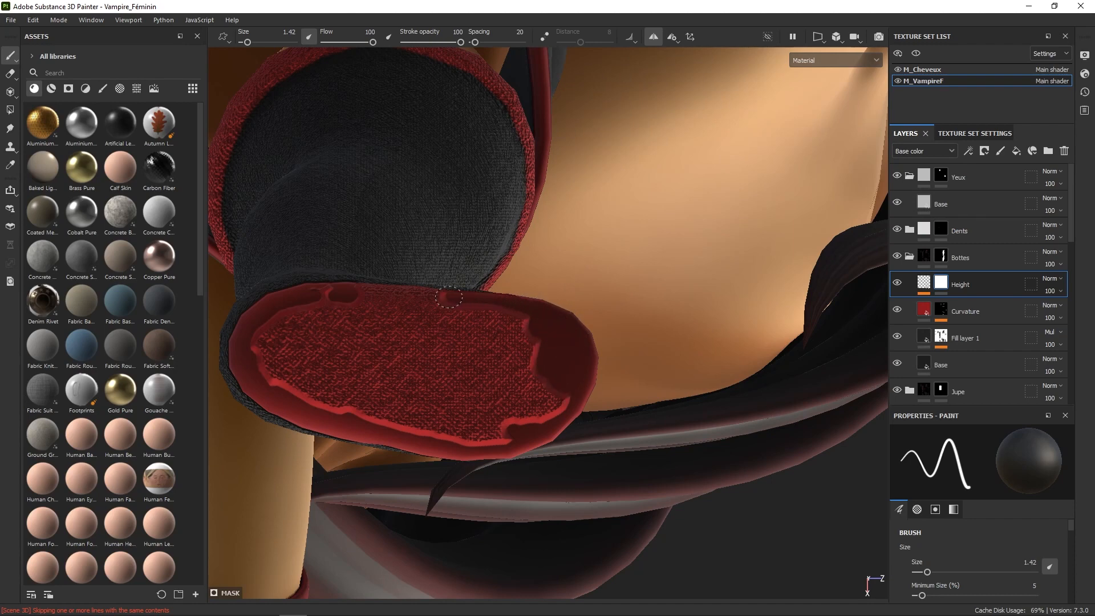
mouse_move(367, 291)
left_mouse_down()
mouse_move(491, 311)
mouse_move(315, 305)
mouse_move(260, 360)
mouse_move(298, 325)
left_mouse_up()
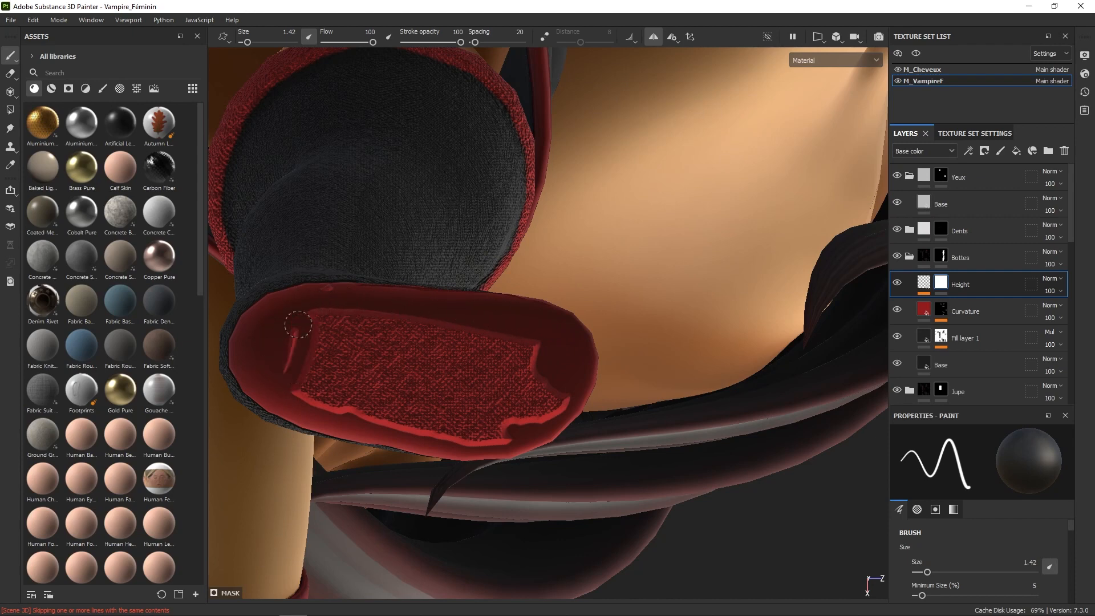
mouse_move(298, 325)
right_mouse_down("ctrl")
mouse_move(308, 345)
mouse_move(325, 320)
right_mouse_up("ctrl")
mouse_move(325, 320)
left_mouse_down()
mouse_move(320, 365)
mouse_move(398, 349)
mouse_move(391, 374)
mouse_move(459, 403)
mouse_move(395, 392)
mouse_move(504, 403)
mouse_move(521, 396)
mouse_move(525, 367)
mouse_move(379, 317)
mouse_move(349, 331)
mouse_move(416, 338)
mouse_move(411, 456)
left_mouse_up()
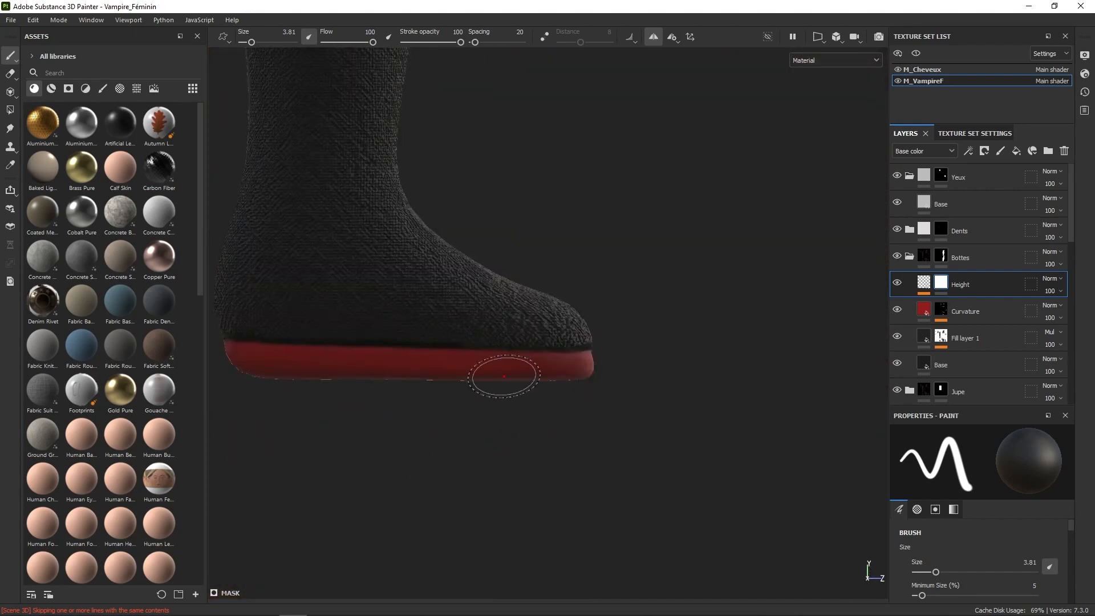
- Reduce the brush size to 0.83 and inspect the red boot soles and the whole outfit
right_click_drag(504, 377, 475, 375, "ctrl")
mouse_move(474, 374)
left_mouse_down("alt")
mouse_move(519, 367)
mouse_move(494, 360)
left_mouse_up("alt")
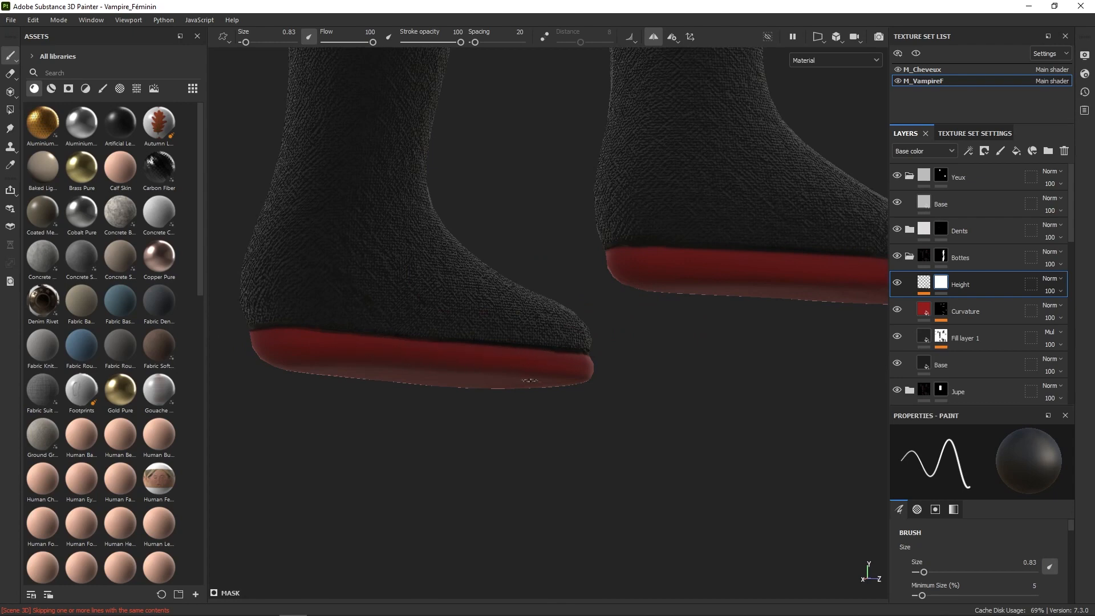
left_click_drag(530, 380, 643, 420, "alt")
right_click_drag(643, 421, 776, 123, "alt")
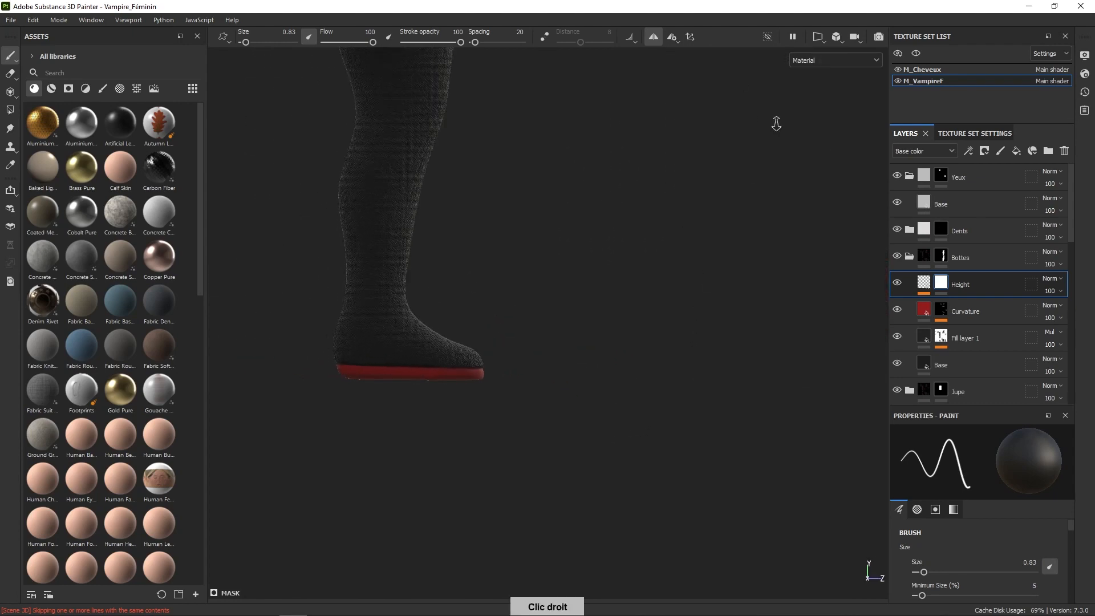
middle_click_drag(776, 124, 721, 361, "alt")
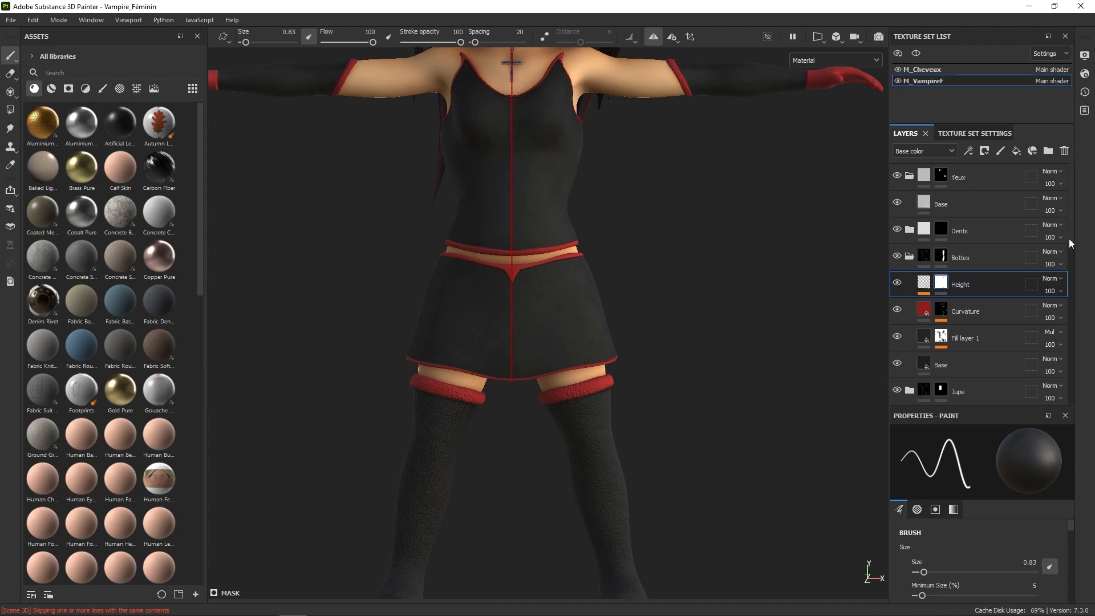
- Paste a copy of the boots' Height layer at the top of the Jupe folder and remove the copy's mask
left_click_drag(1070, 238, 1070, 275)
left_click(910, 318)
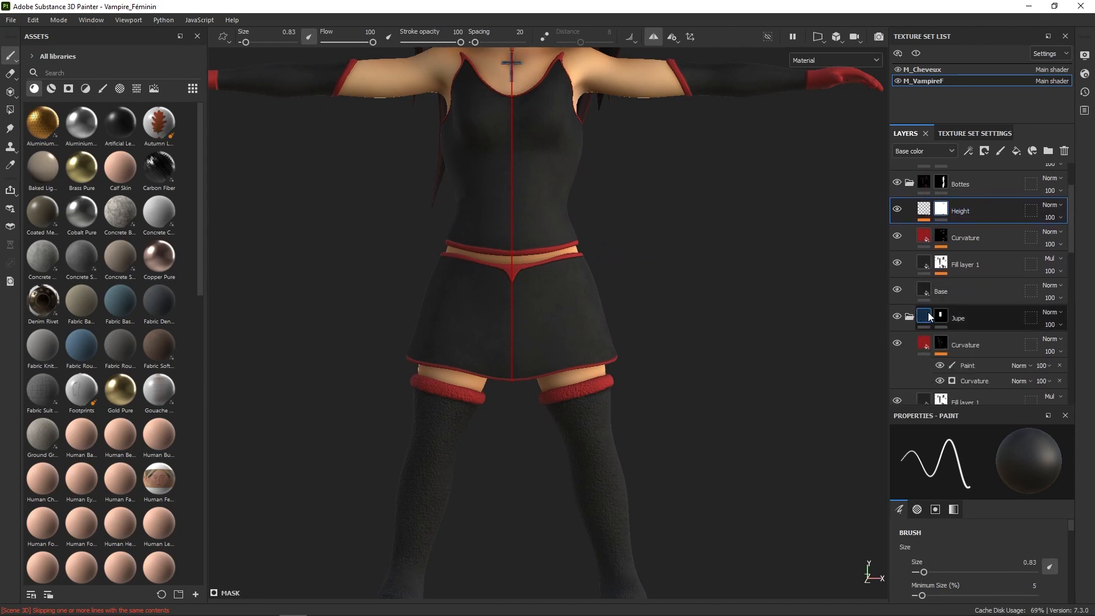
left_click(975, 313)
key("ctrl+v")
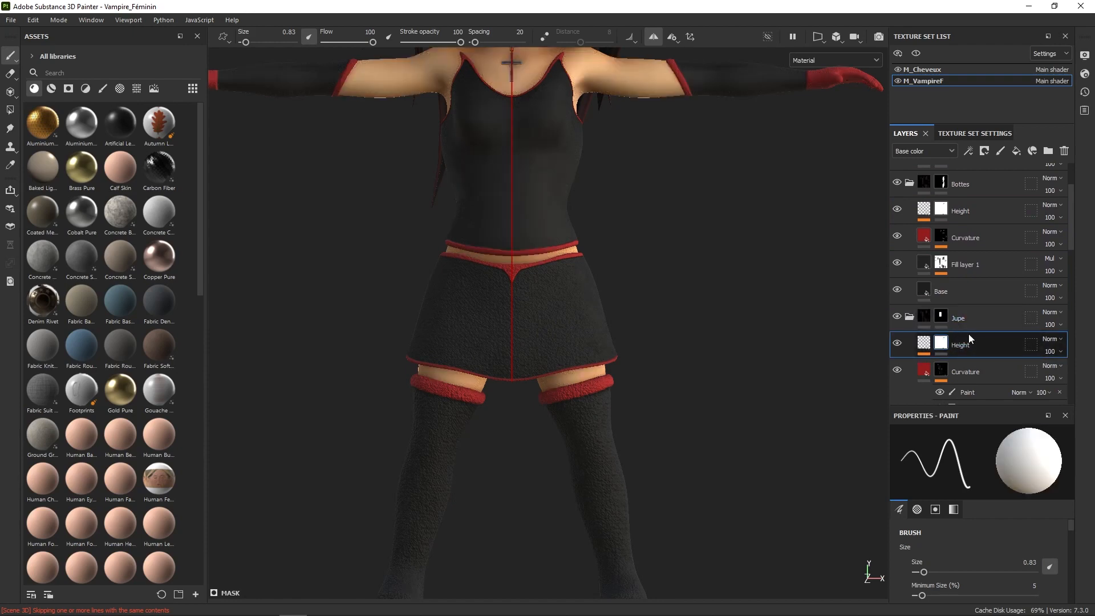
right_click(943, 346)
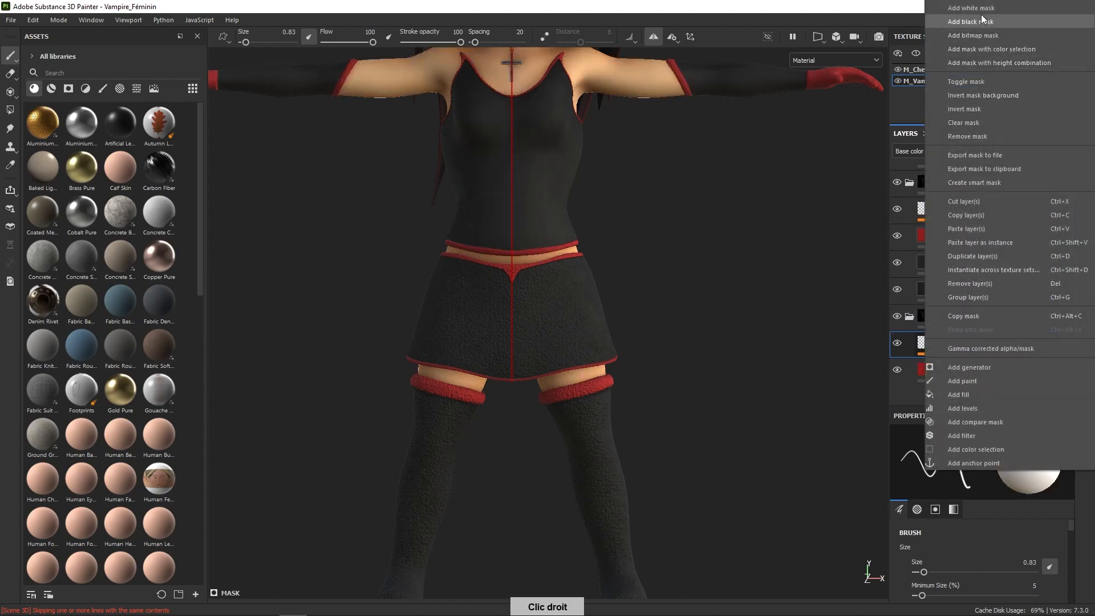
left_click(978, 136)
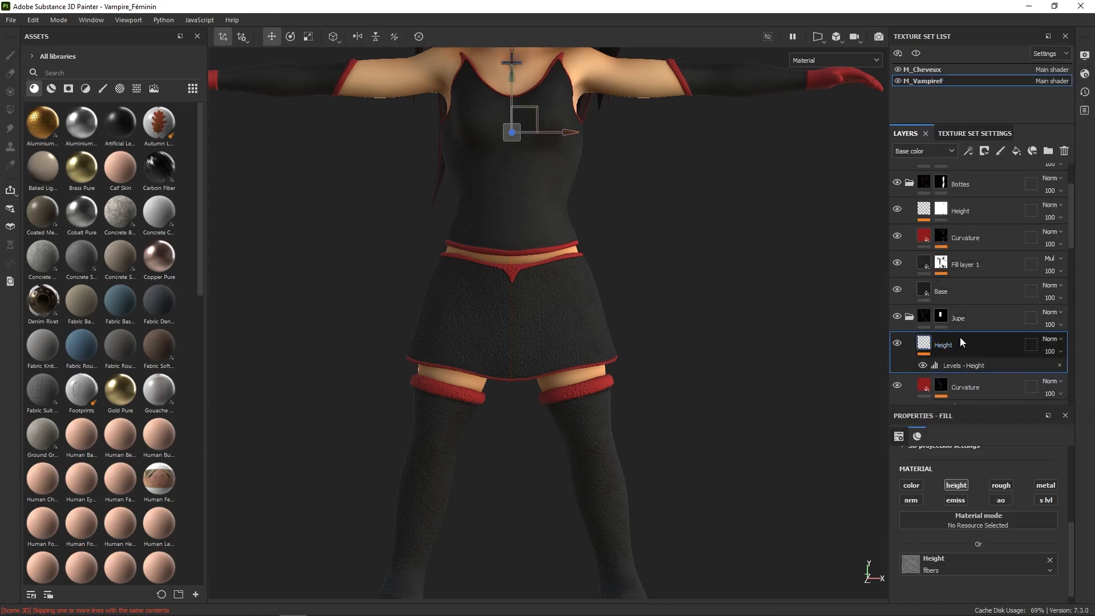
- Add a copy of the unmasked Height layer at the top of the Corset folder
left_click_drag(1072, 229, 1068, 284)
left_click(898, 292)
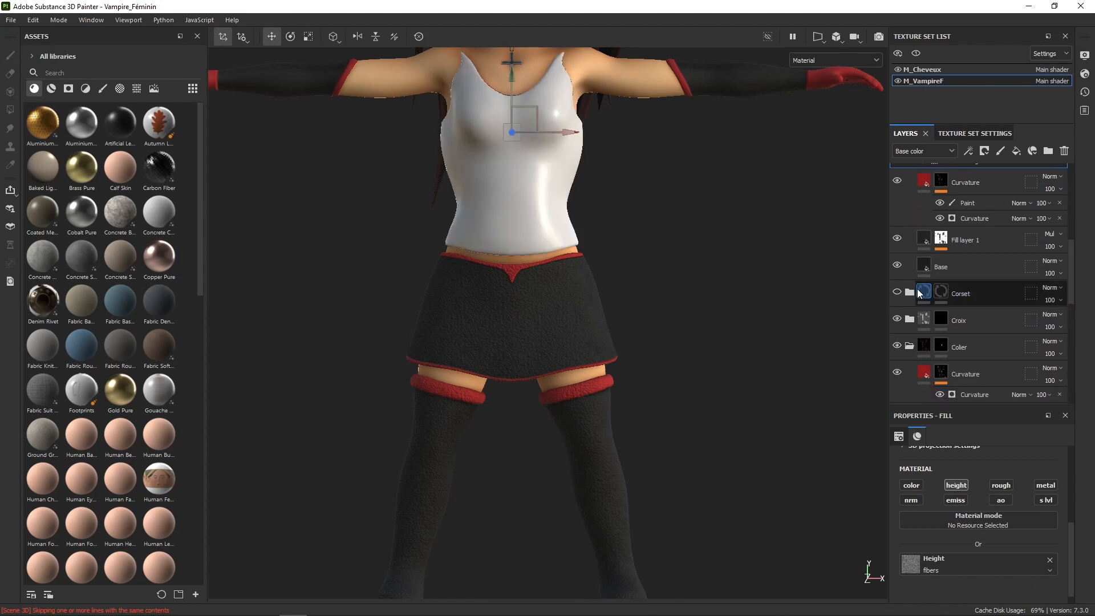
left_click(898, 292)
left_click(910, 292)
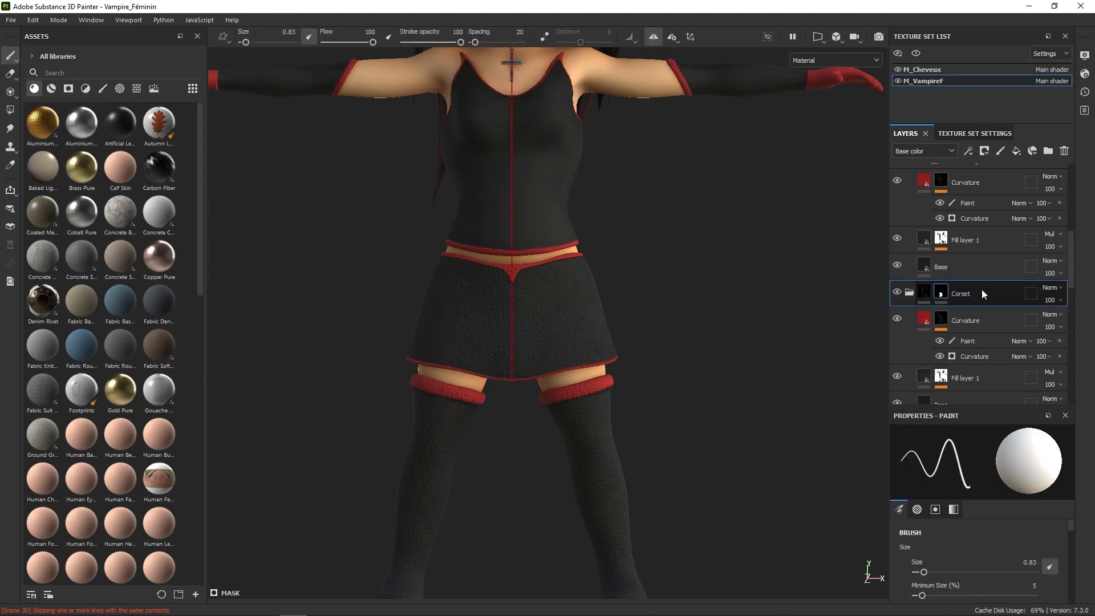
left_click_drag(981, 289, 944, 325)
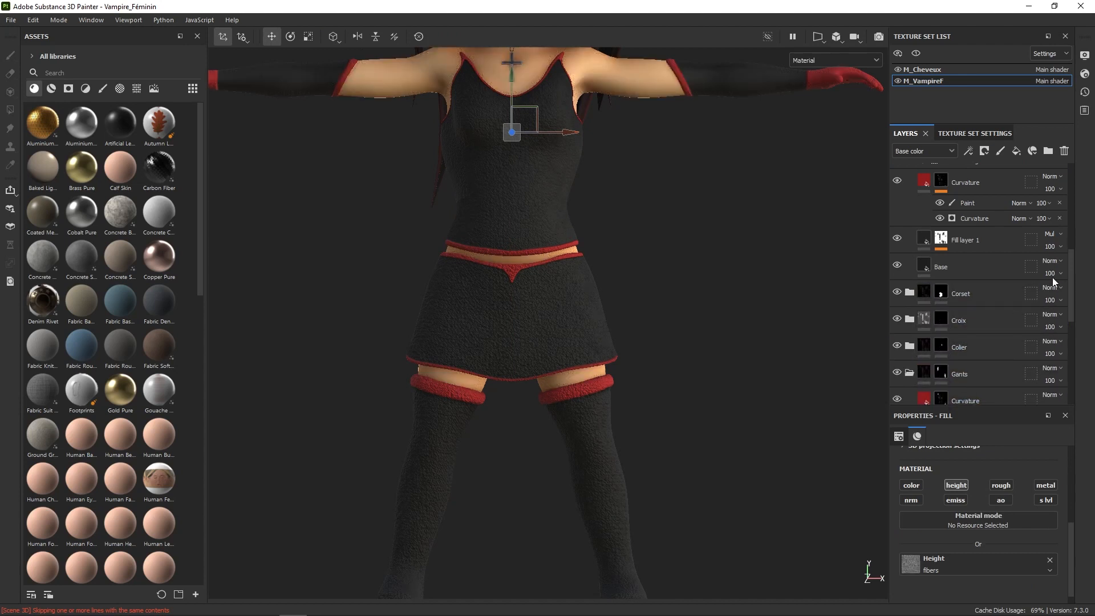
- Paste the Height layer copy and move it into the Colier folder, above the Curvature layer
left_click_drag(1072, 252, 954, 288)
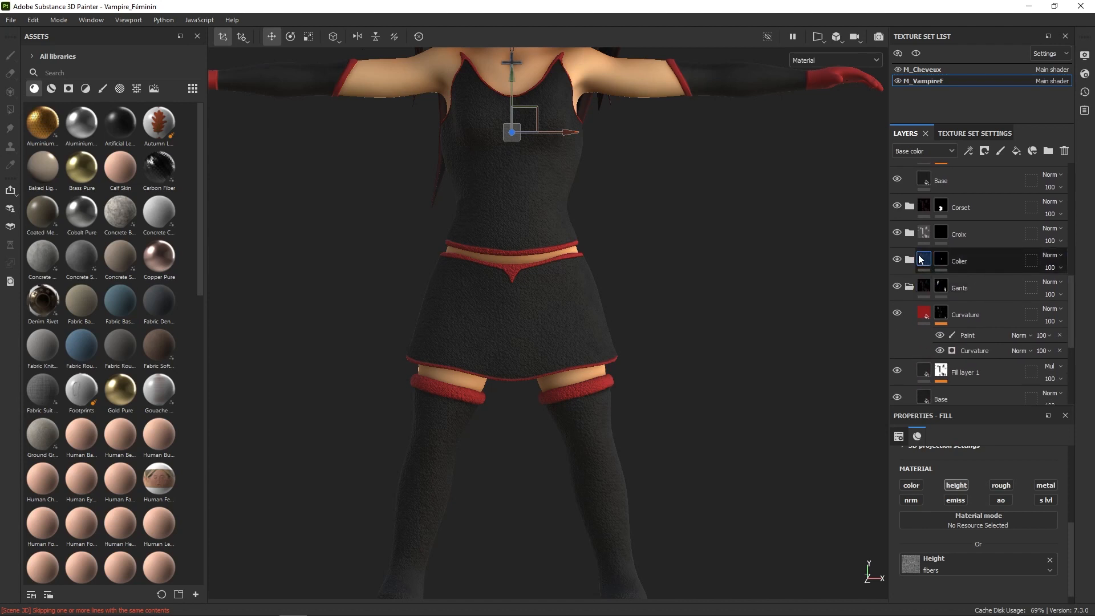
left_click(910, 260)
left_click(986, 260)
key("ctrl+v")
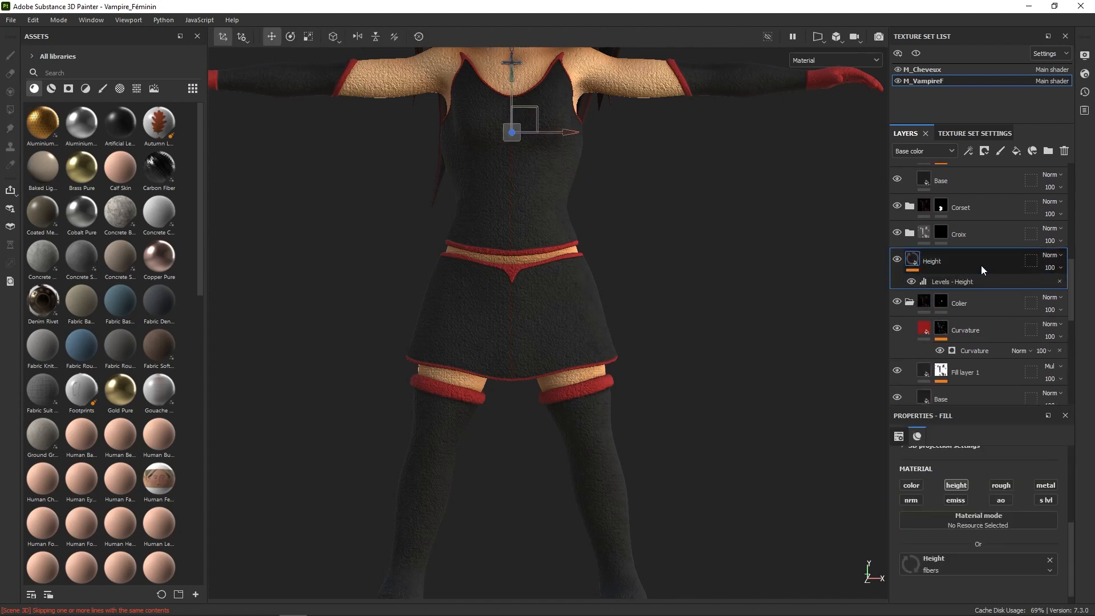
left_click_drag(981, 265, 980, 299)
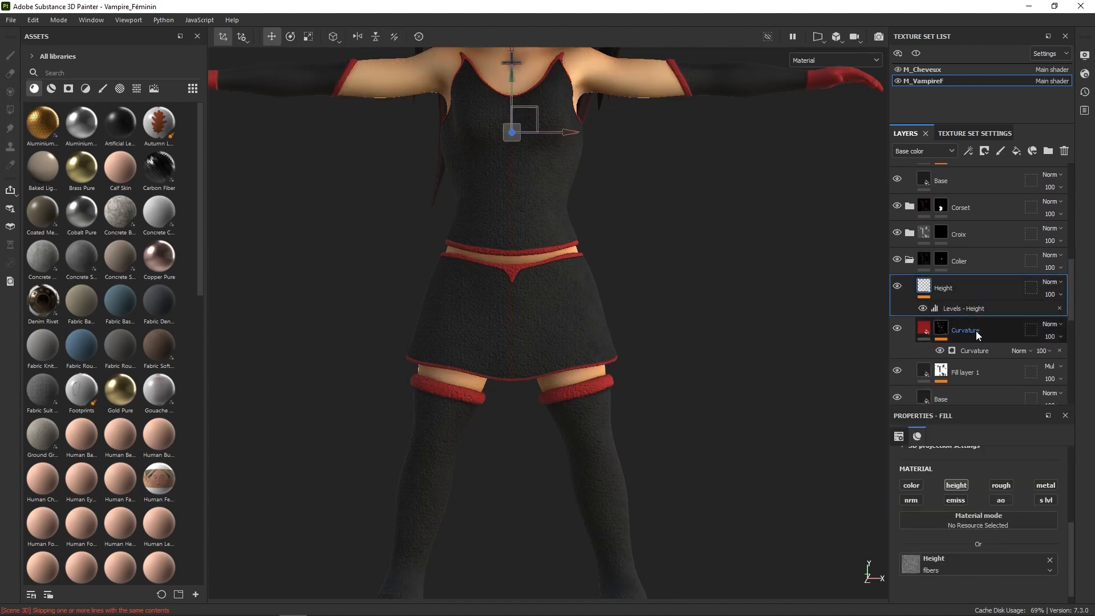
- Paste the Height layer above the Gants folder and move one copy inside it, above the Curvature layer
left_click_drag(1071, 275, 1068, 303)
left_click(983, 313)
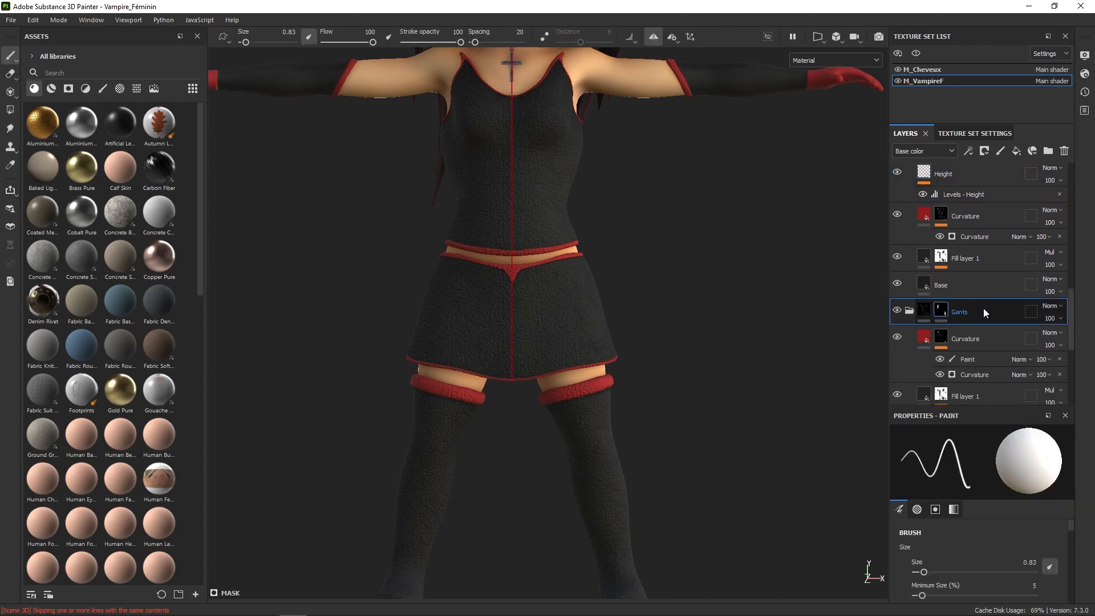
key("ctrl+v")
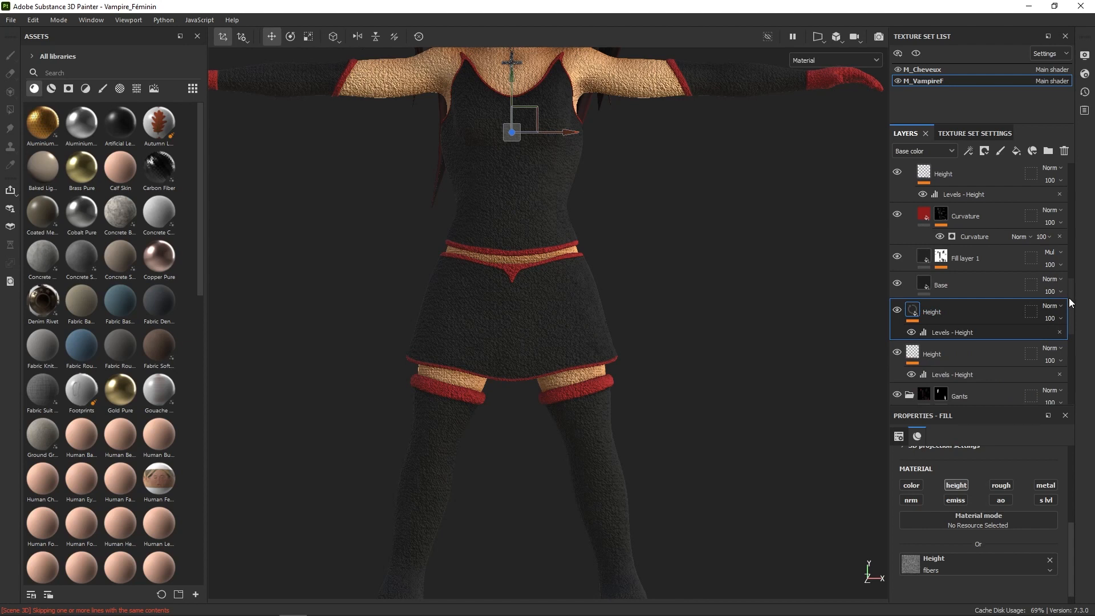
scroll(1067, 310, "down", 2)
left_click_drag(972, 270, 980, 330)
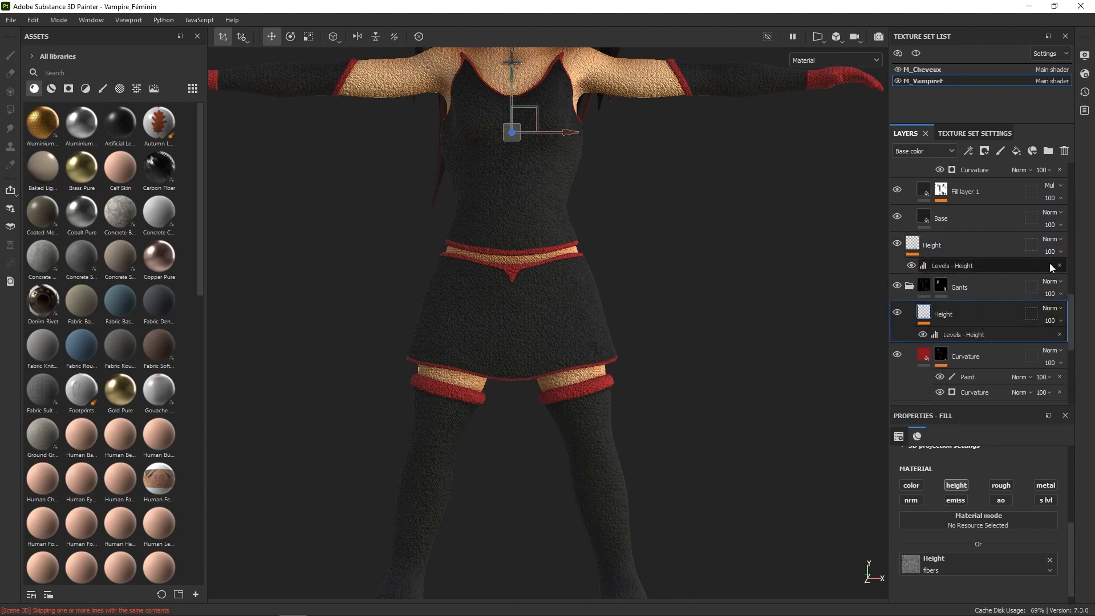
left_click(910, 287)
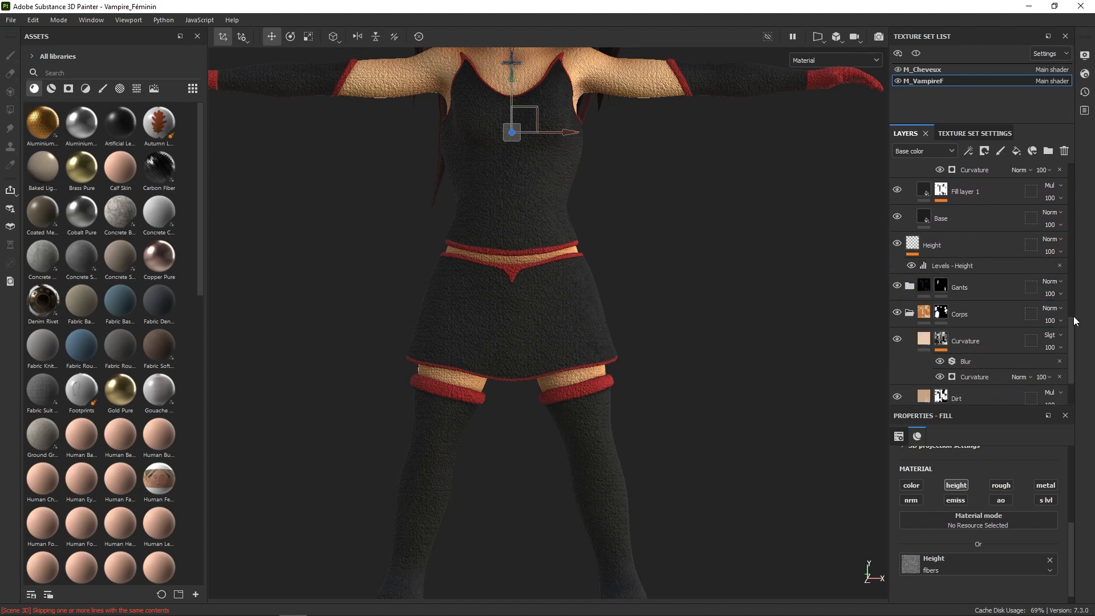
- Delete the extra Height layer left outside the folders, just above Gants, and expand the Gants folder
left_click_drag(1073, 316, 1067, 285)
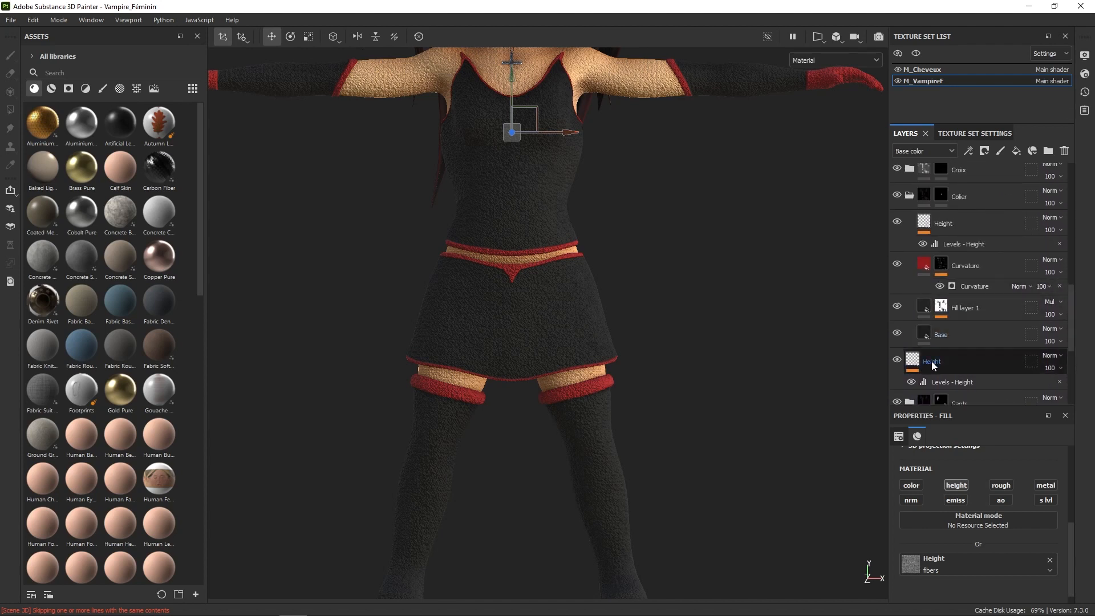
left_click_drag(936, 354, 974, 358)
scroll(1072, 331, "down", 2)
left_click_drag(1073, 316, 1072, 327)
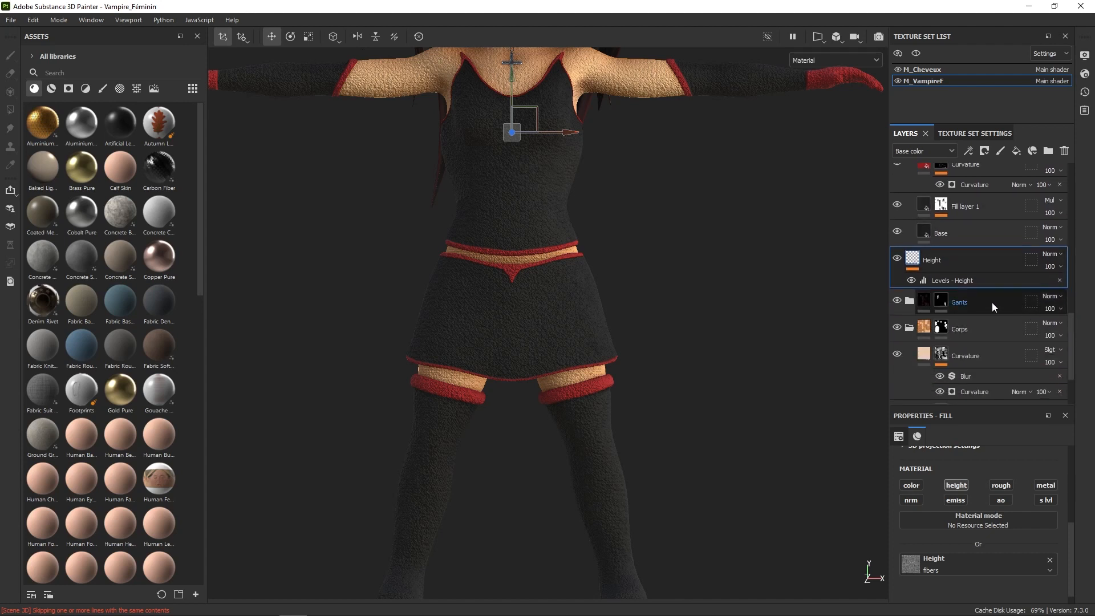
left_click(1065, 151)
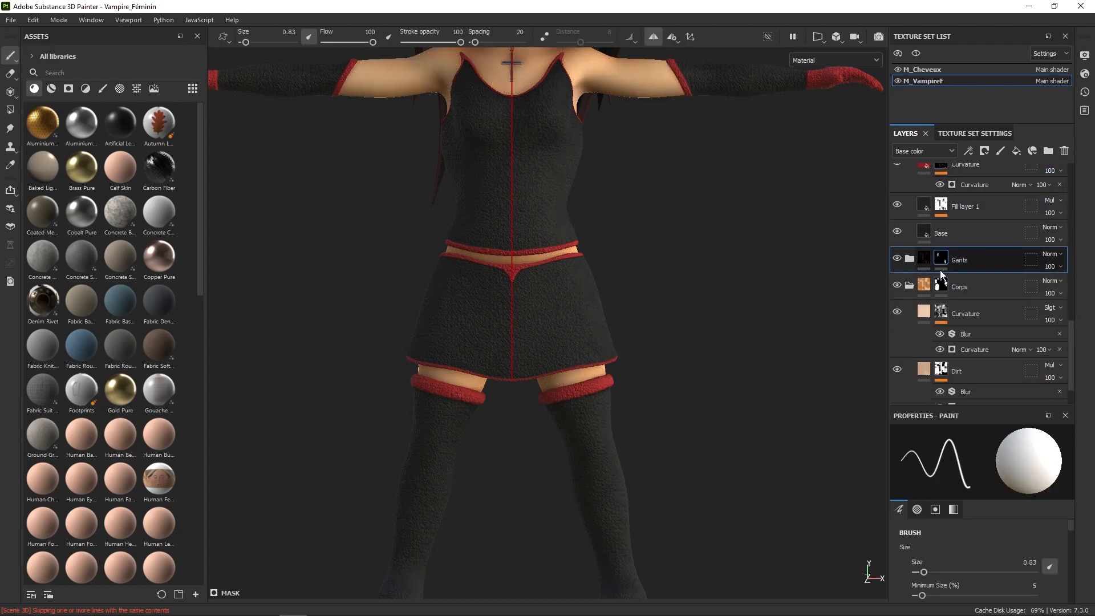
left_click(910, 259)
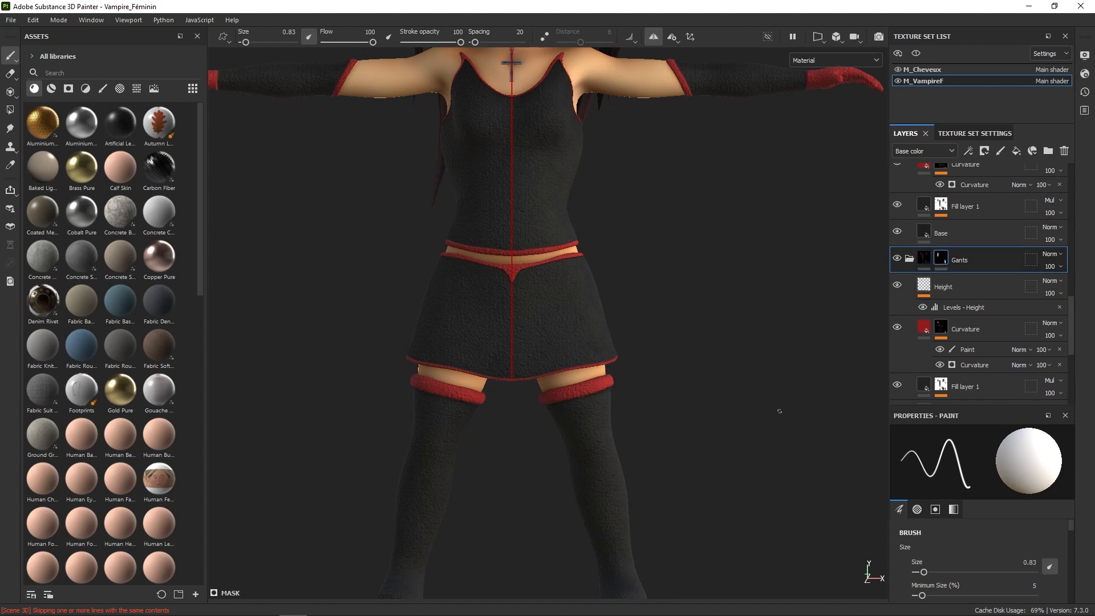
- Check the fabric relief across the whole outfit and collapse the Gants and Corps folders
right_click_drag(779, 411, 775, 355, "alt")
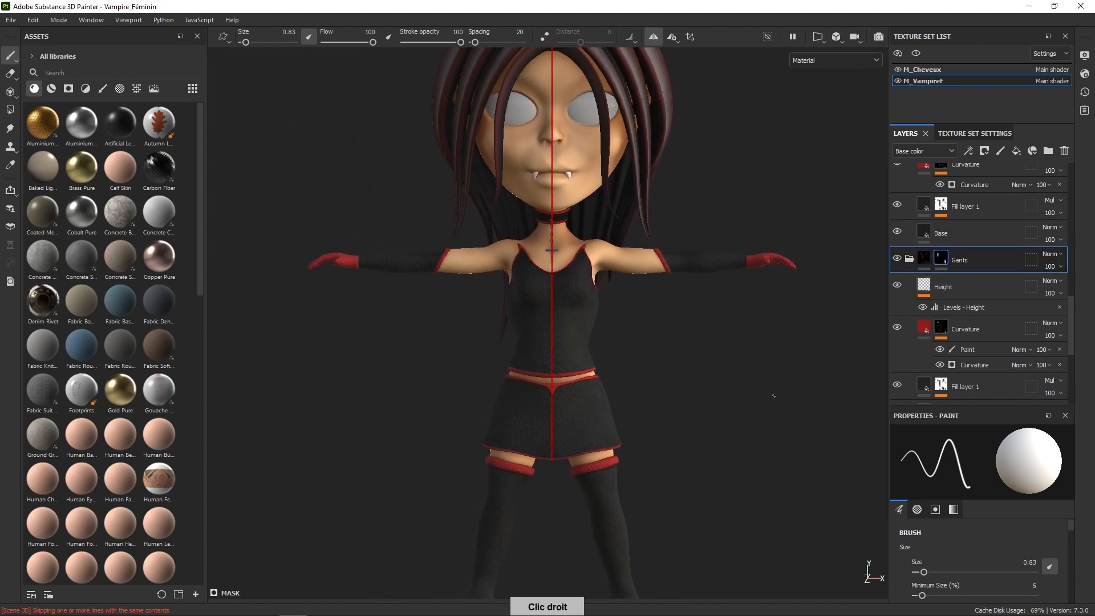
right_click_drag(773, 396, 775, 428, "alt")
left_click(910, 259)
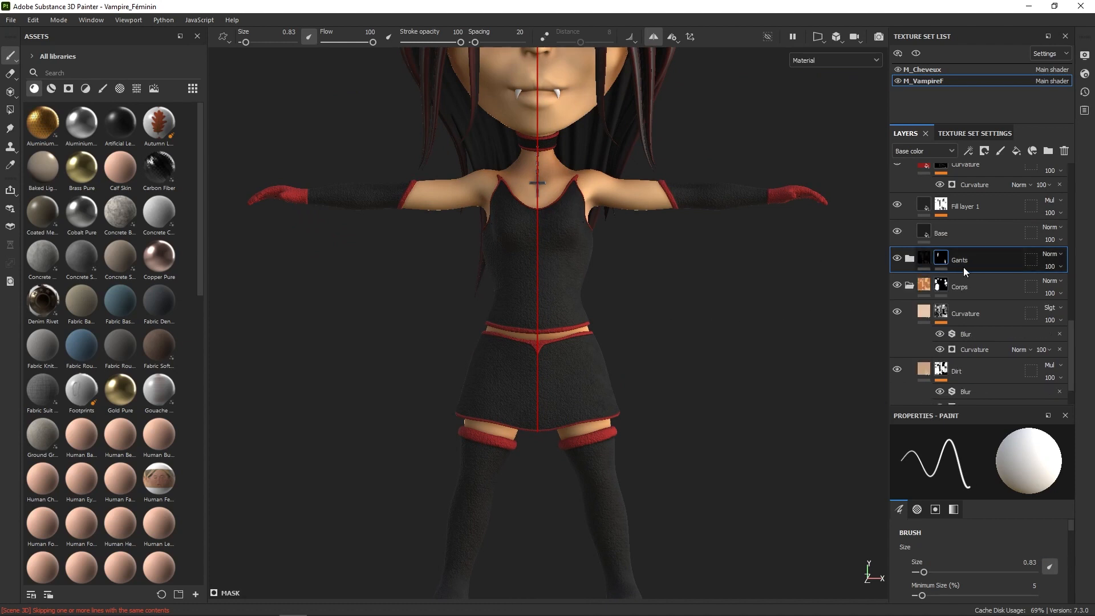
scroll(947, 285, "up", 3)
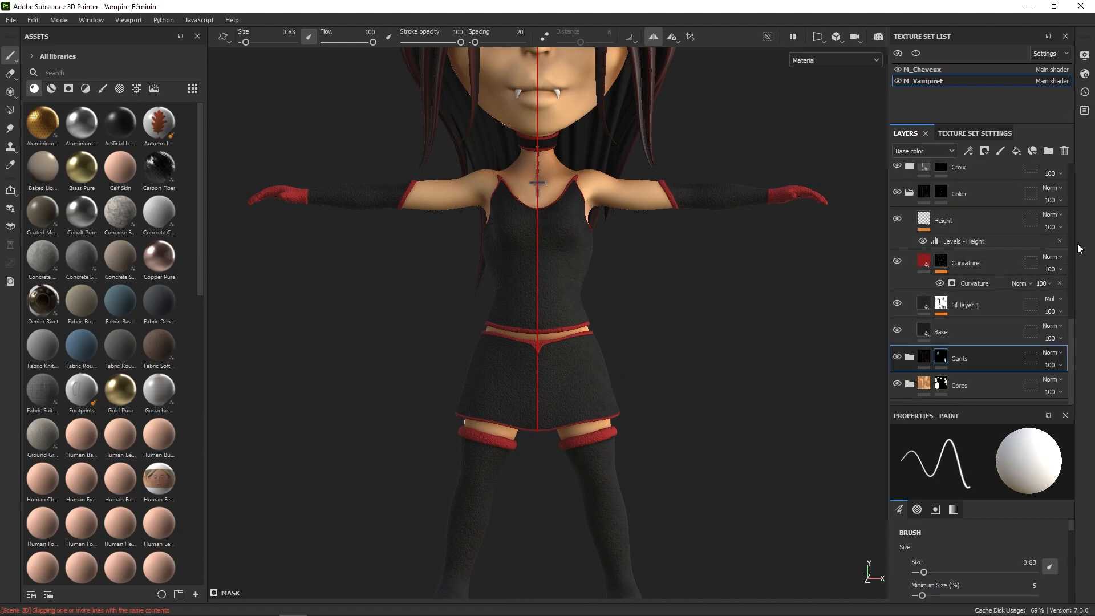
scroll(1073, 336, "up", 5)
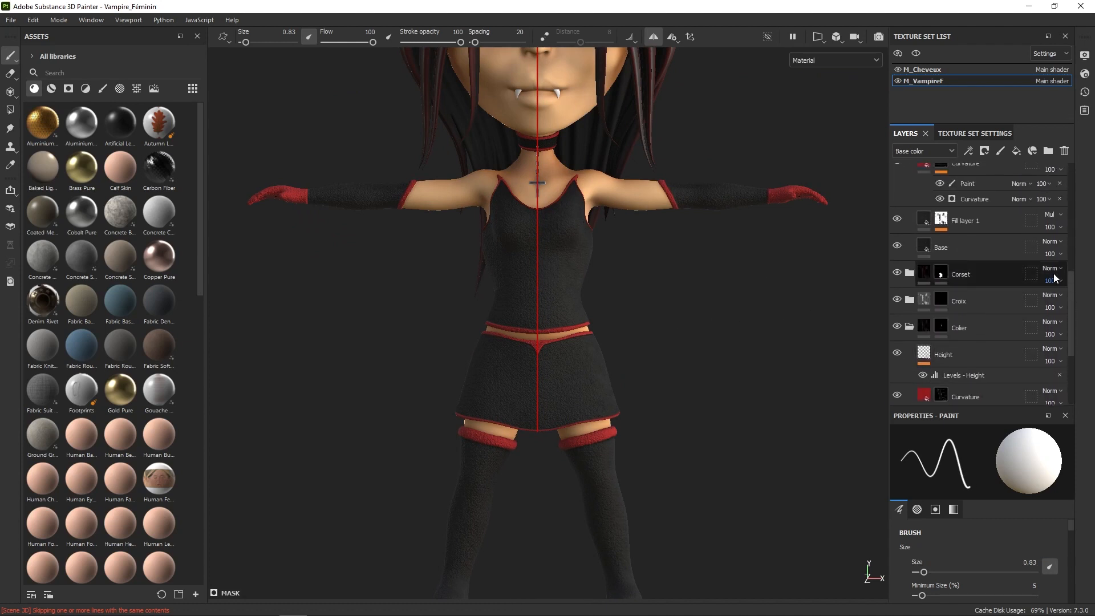
- Add a paint layer at the top of the Corset folder, above Height, and name it Deco Corset
left_click(910, 273)
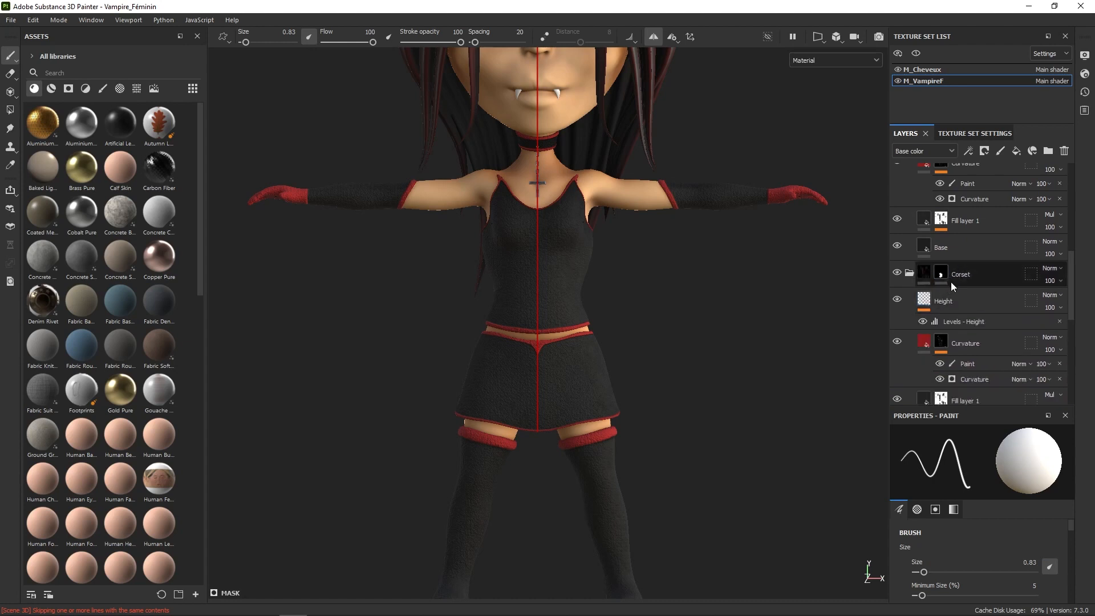
left_click(1001, 151)
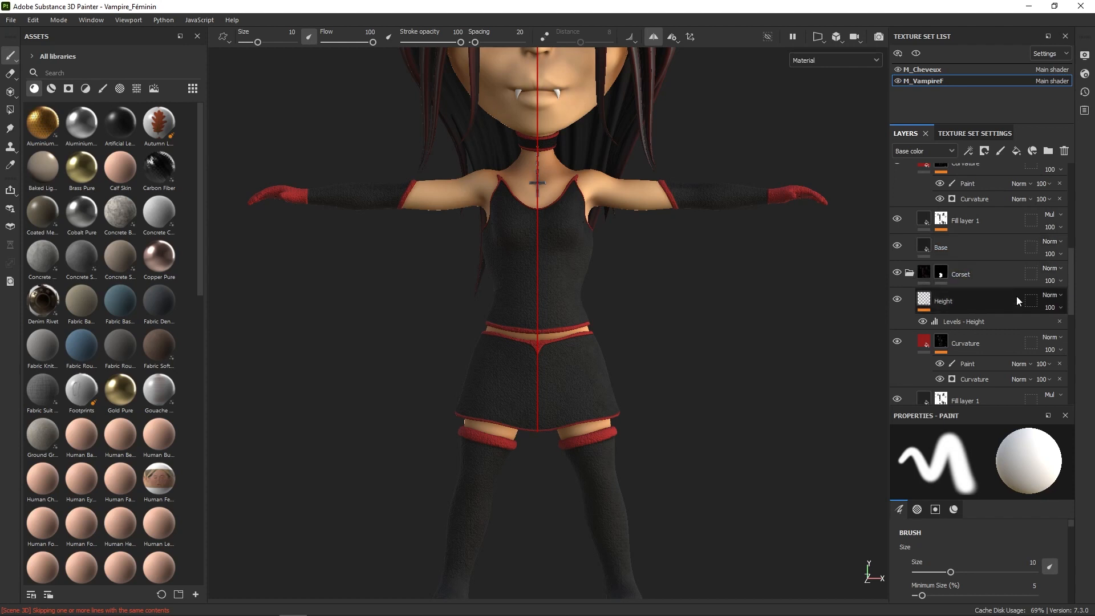
left_click_drag(1068, 285, 1060, 321)
left_click_drag(956, 388, 990, 184)
left_click_drag(1071, 342, 1082, 279)
left_click_drag(956, 379, 989, 200)
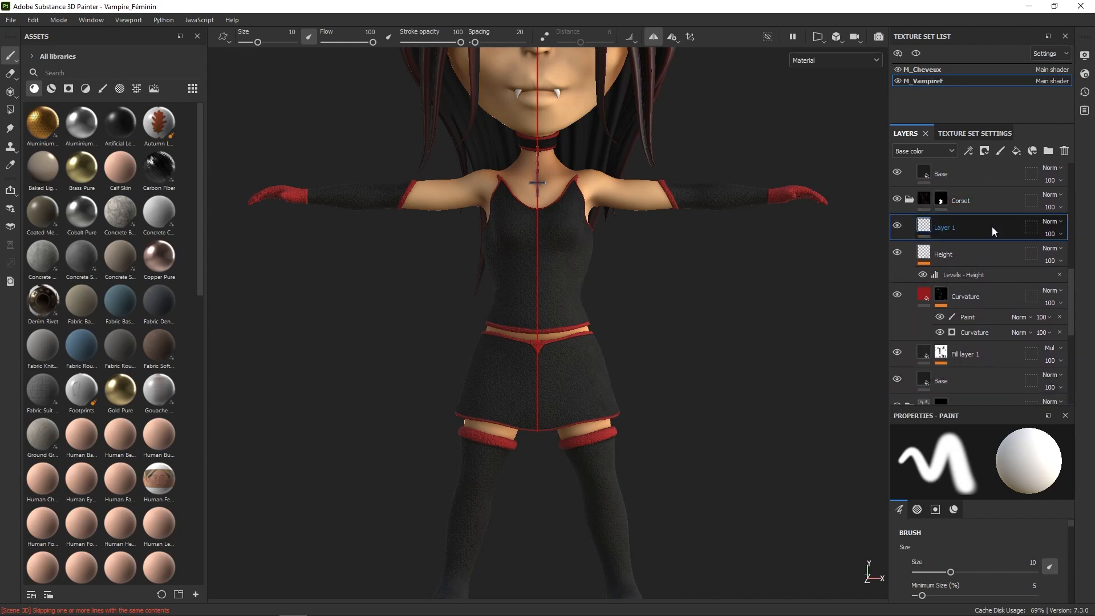
double_click(950, 227)
type("Deco Corset")
key("Return")
- Show the back of the corset and isolate the M_VampireF texture set to hide the hair
left_click_drag(720, 321, 547, 315, "alt")
left_click_drag(687, 303, 576, 320, "alt")
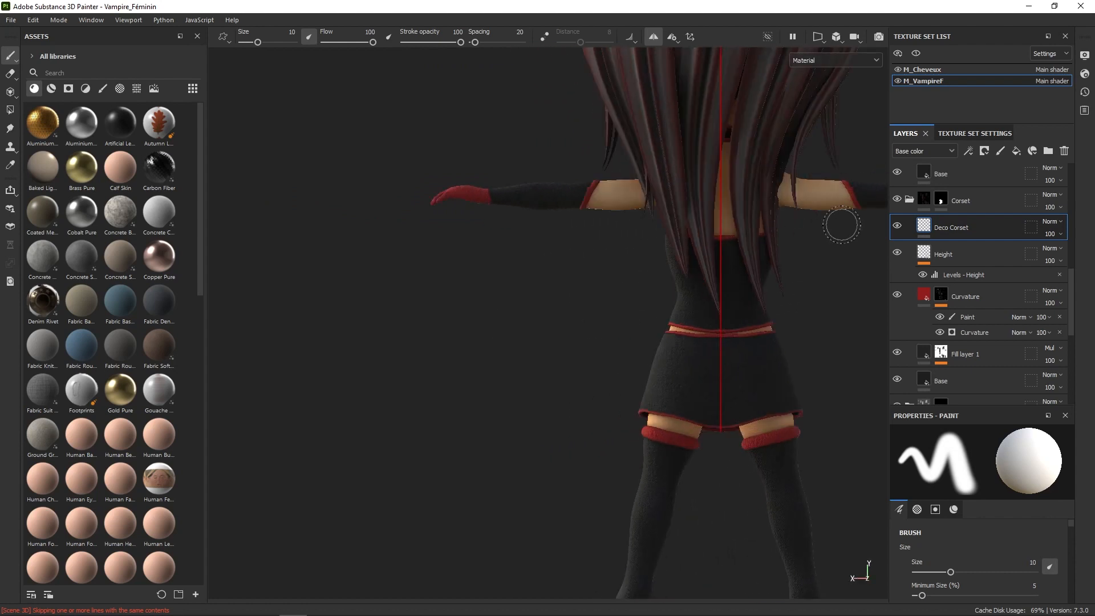
left_click(924, 69)
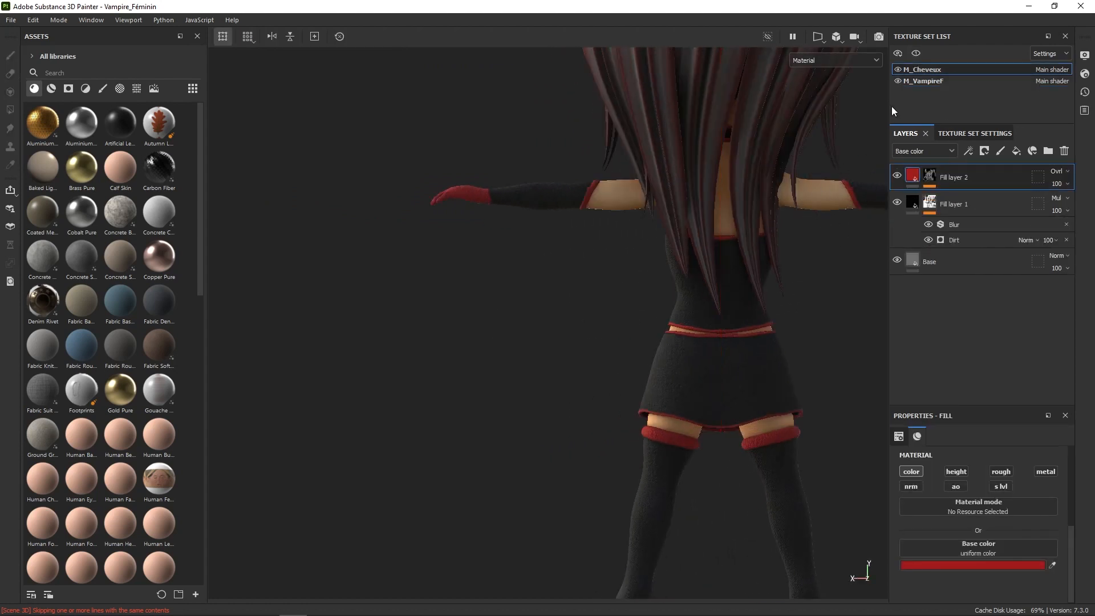
left_click(916, 53)
right_click_drag(726, 366, 684, 445)
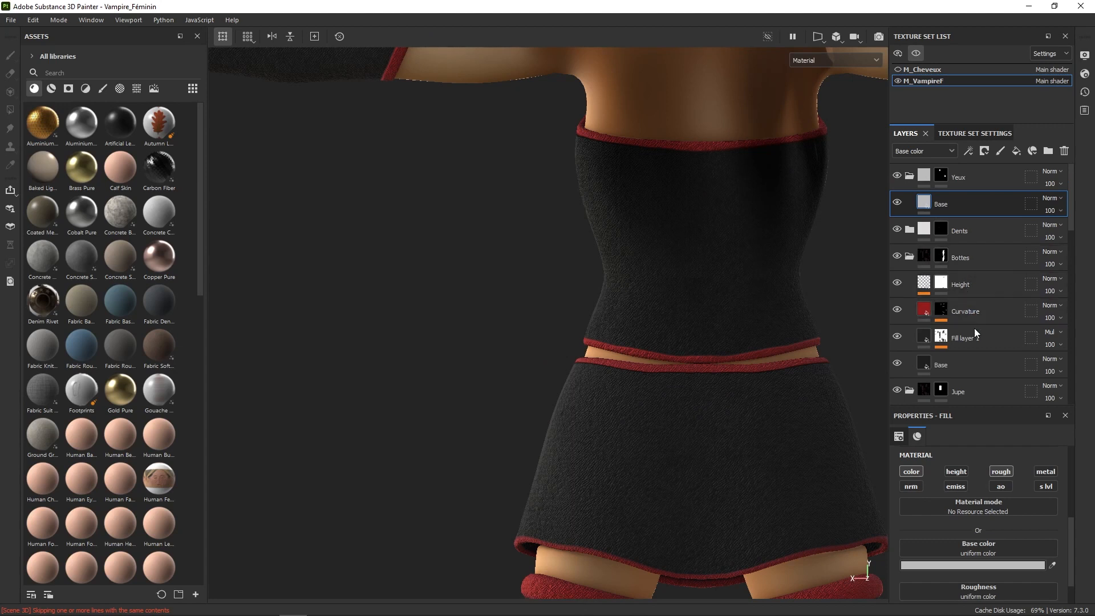
- Set up the Deco Corset layer's brush at size 5.13, with only the height channel enabled and a negative height value
mouse_move(1074, 232)
left_mouse_down()
mouse_move(1075, 300)
mouse_move(1055, 296)
left_mouse_up()
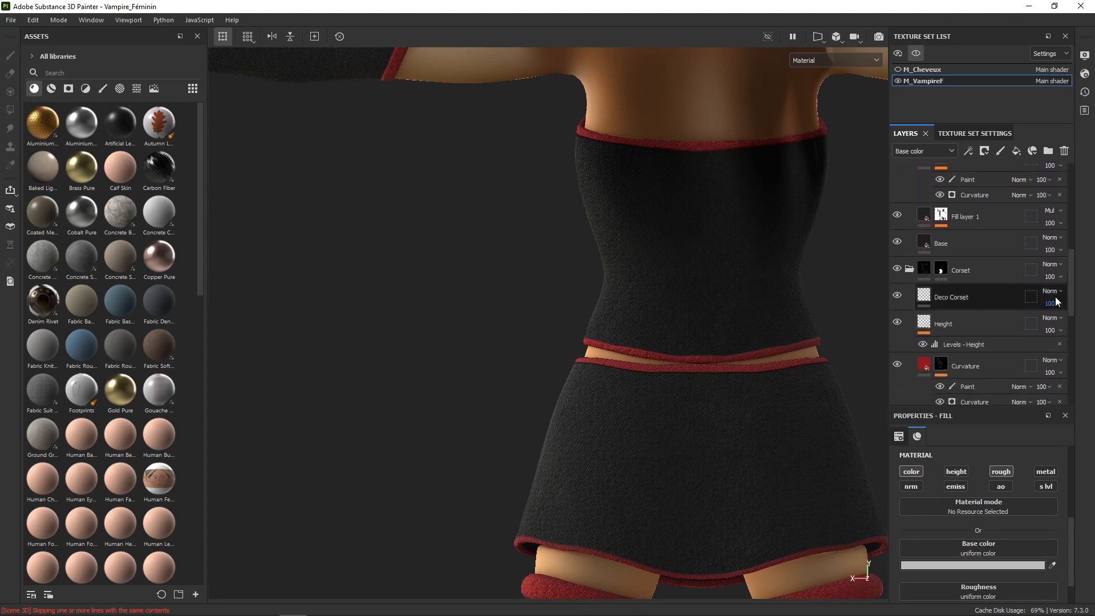
left_click(950, 289)
mouse_move(720, 257)
right_mouse_down("alt")
mouse_move(725, 330)
mouse_move(692, 326)
mouse_move(704, 318)
mouse_move(685, 392)
right_mouse_up("alt")
right_click(705, 333)
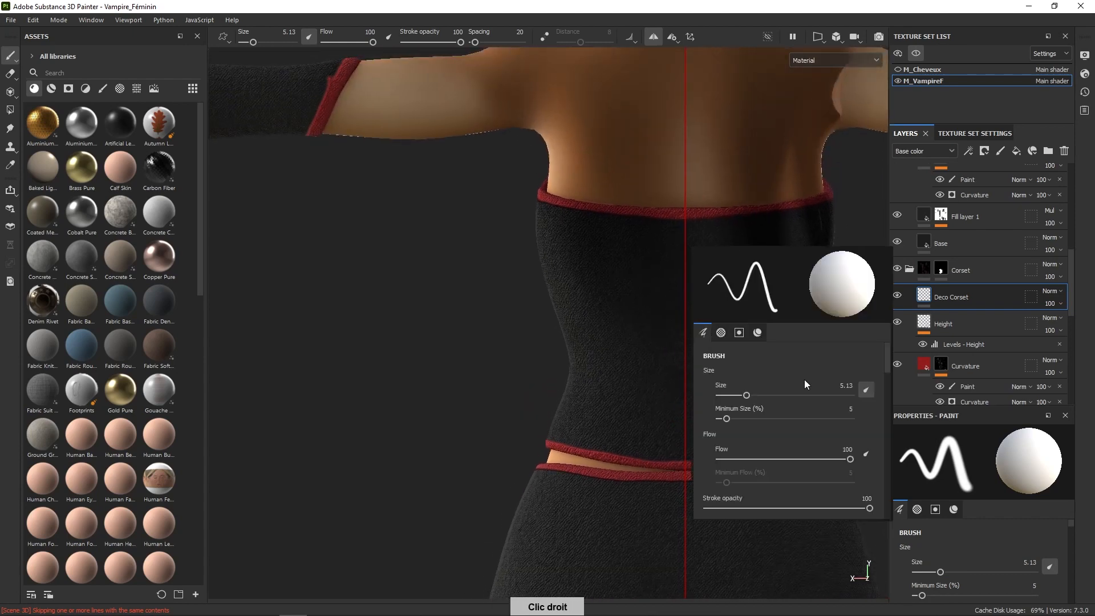
left_click_drag(888, 373, 885, 480)
left_click(768, 429)
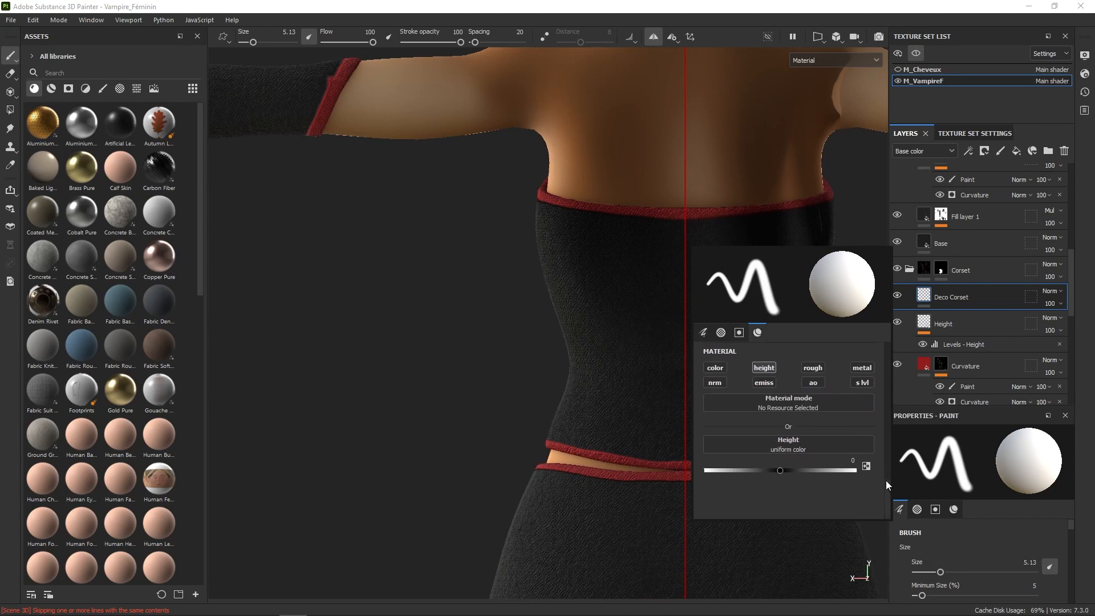
left_click_drag(773, 473, 731, 478)
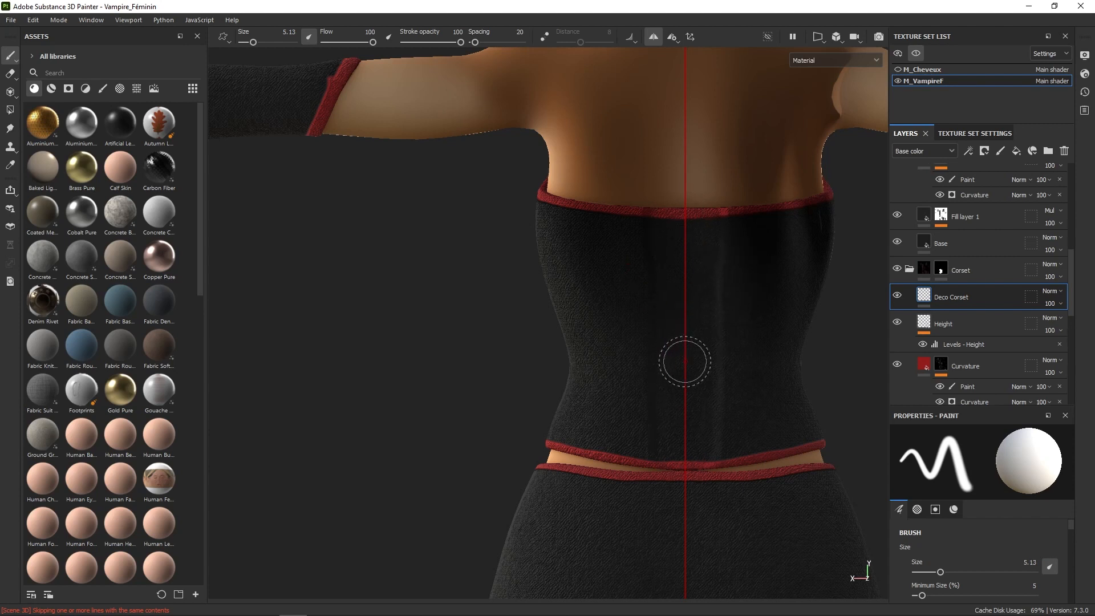
- Paint a recessed vertical line down the corset's centre back, plus thinner mirrored raised lines beside it at brush size 1.71 with positive height
left_click(686, 209)
left_click(685, 465, "shift")
right_click(741, 349)
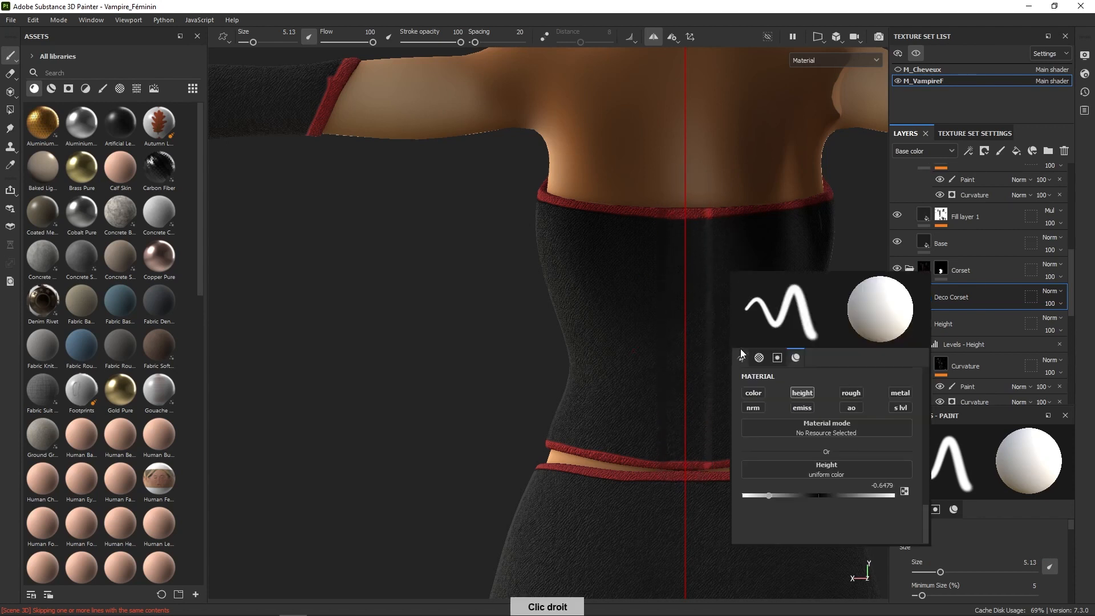
left_click_drag(771, 495, 850, 496)
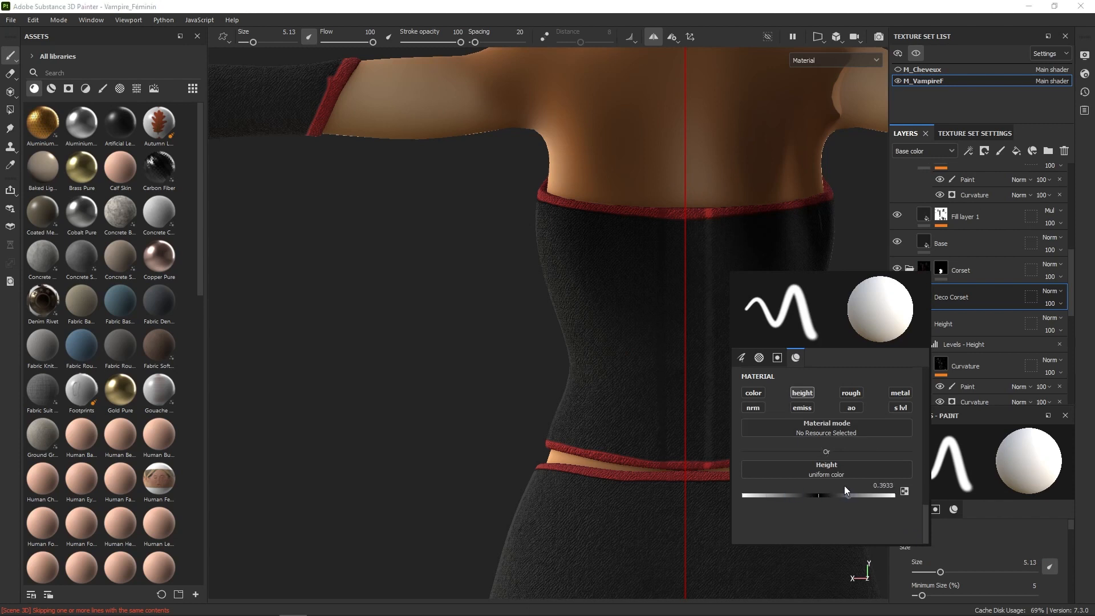
mouse_move(711, 263)
right_mouse_down("ctrl")
mouse_move(720, 251)
mouse_move(710, 252)
right_mouse_up("ctrl")
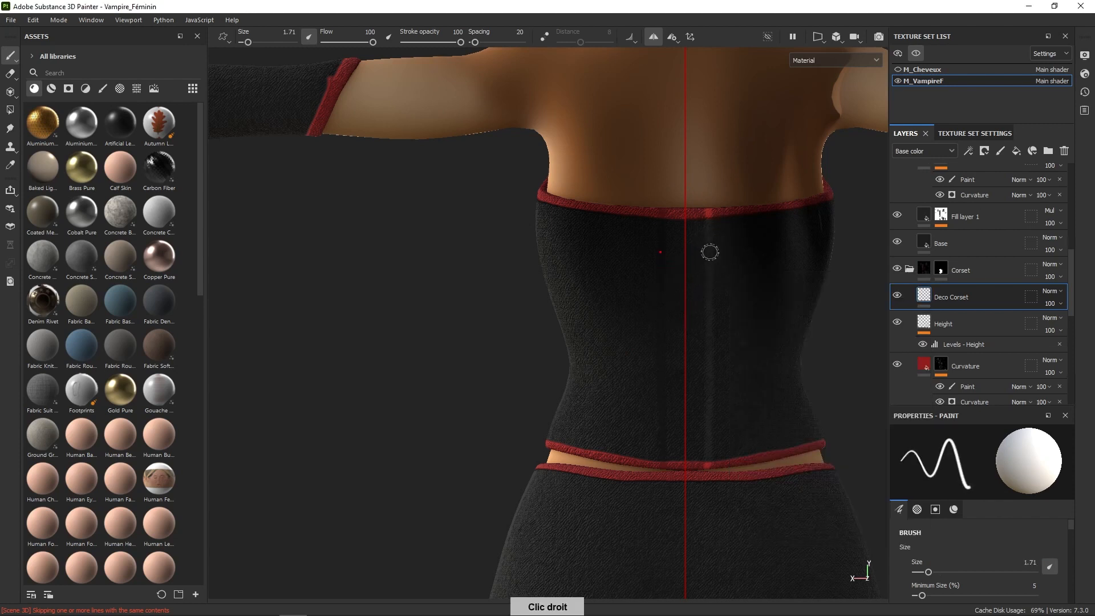
left_click(712, 212)
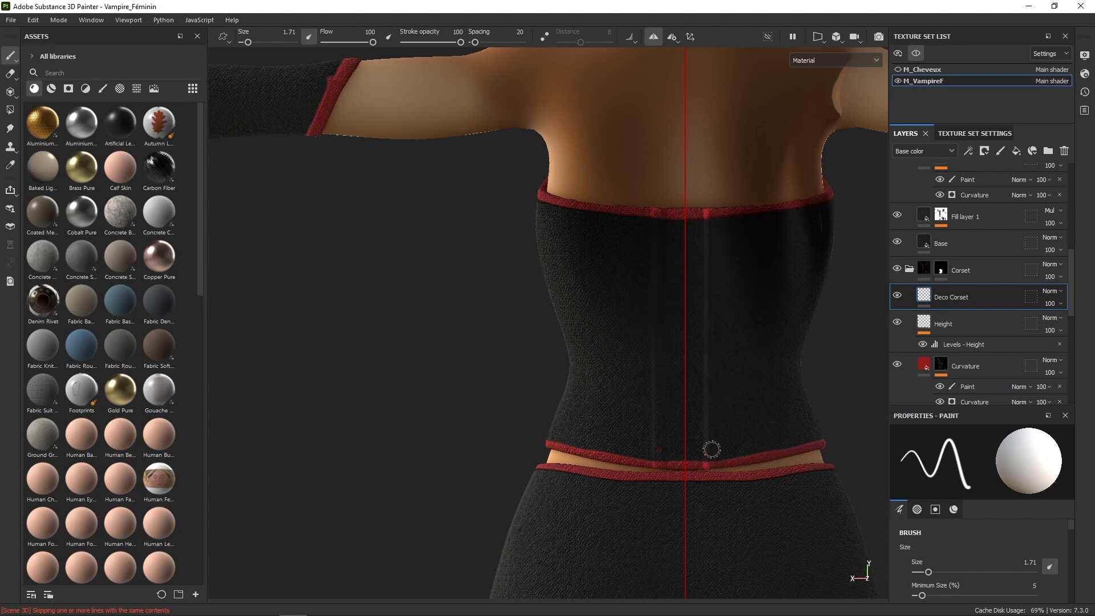
- Set the brush material to a raised white metal with height 0.5880, roughness 0.3 and metallic 1
right_click_drag(724, 396, 705, 510, "alt")
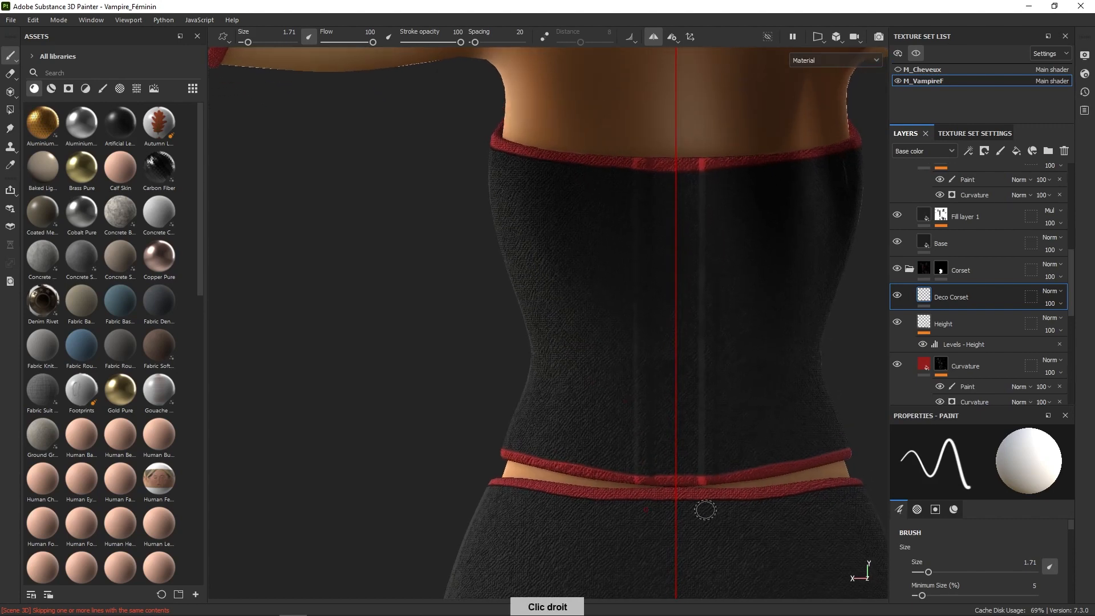
right_click(741, 375)
left_click(761, 416)
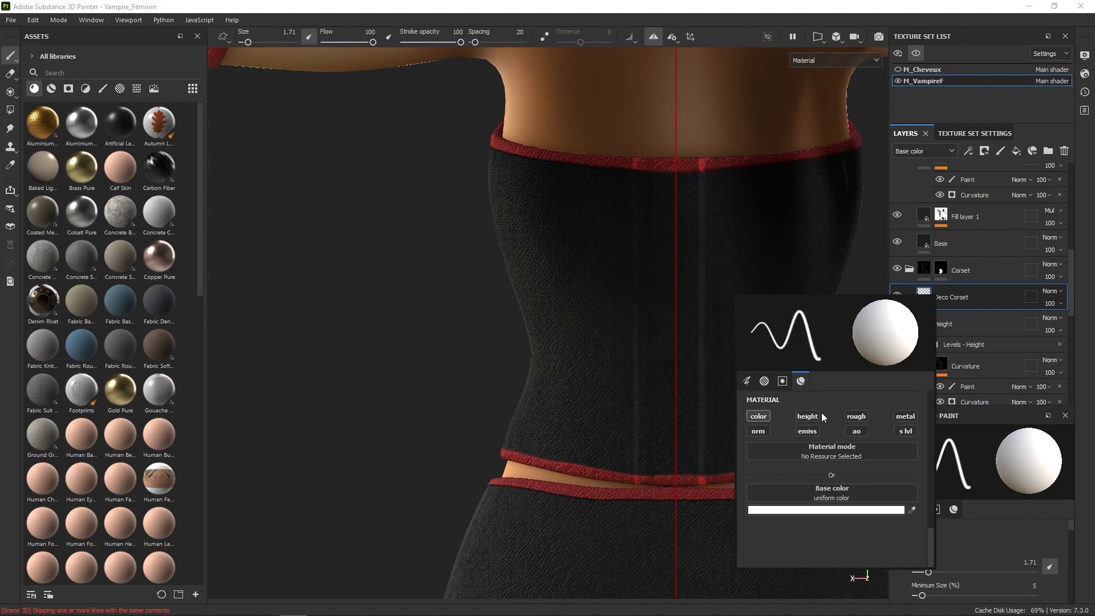
left_click(807, 416)
left_click_drag(854, 560, 869, 563)
scroll(930, 525, "down", 2)
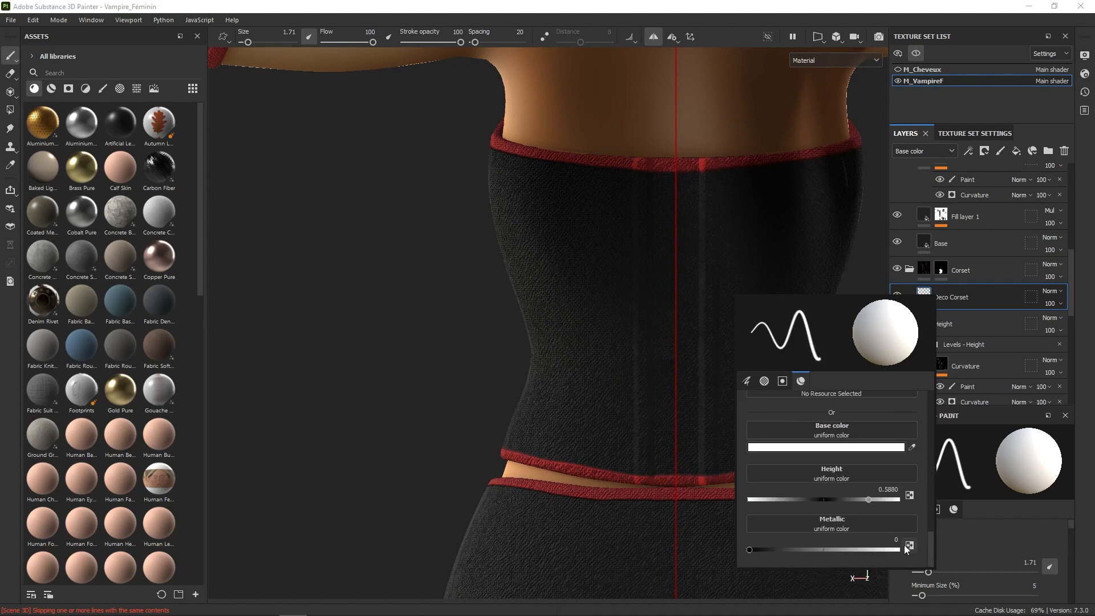
left_click_drag(756, 545, 922, 541)
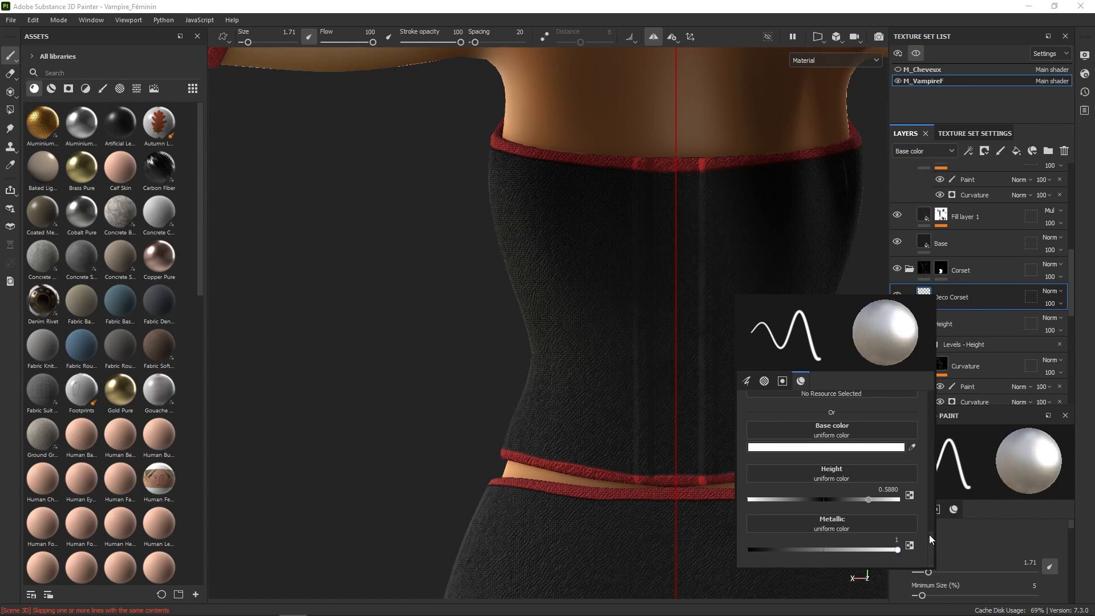
scroll(929, 535, "up", 3)
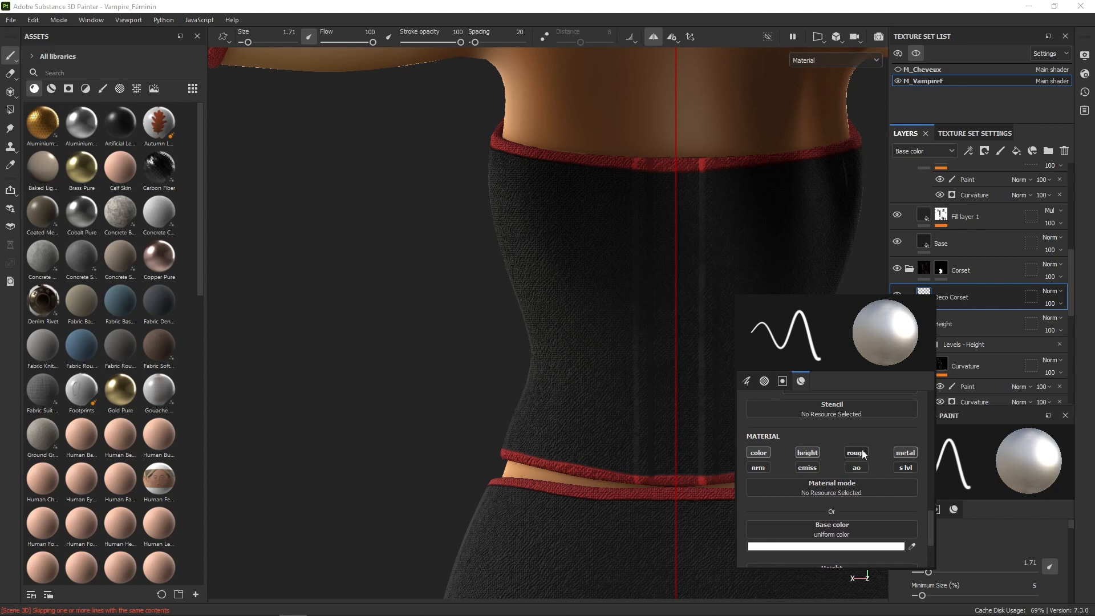
left_click(858, 453)
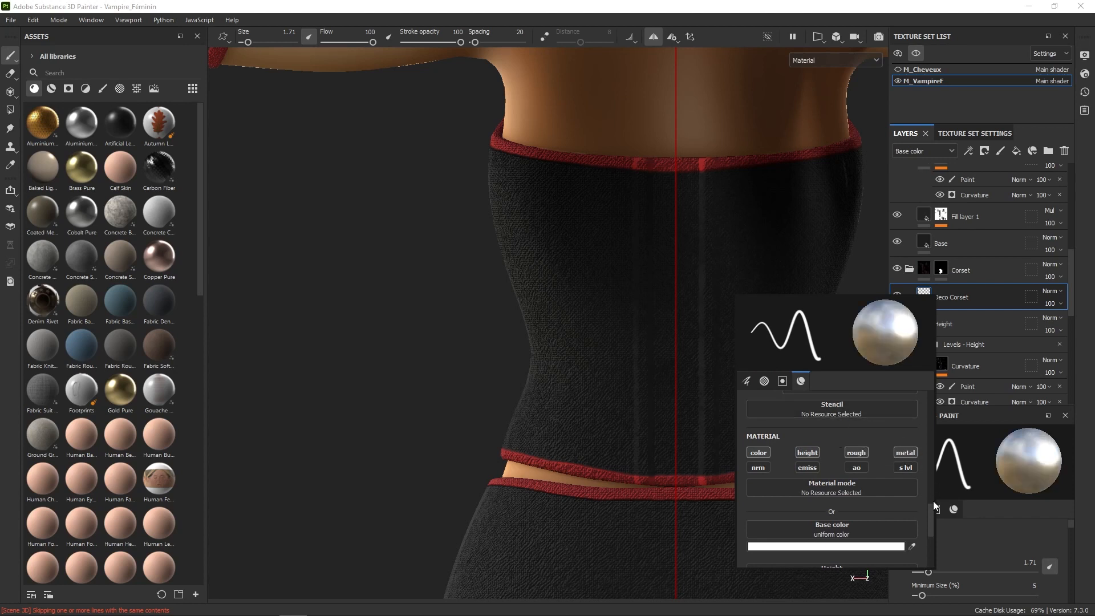
scroll(932, 513, "down", 4)
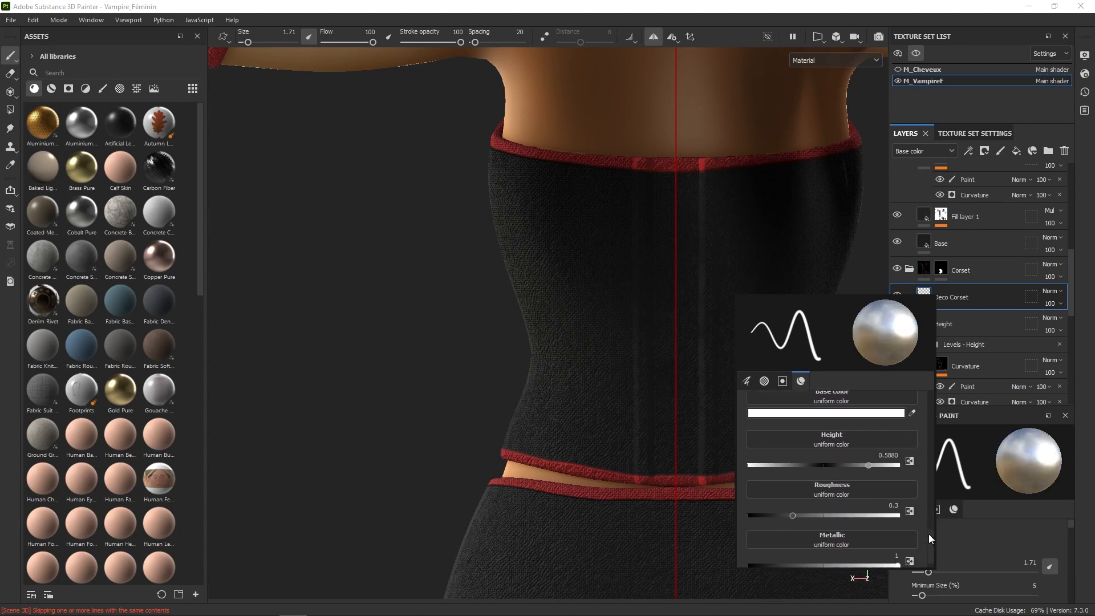
- Set the brush size to 1.03 and stamp a mirrored pair of metal eyelets on the corset's upper red trim at the back
right_click_drag(717, 171, 697, 477, "alt")
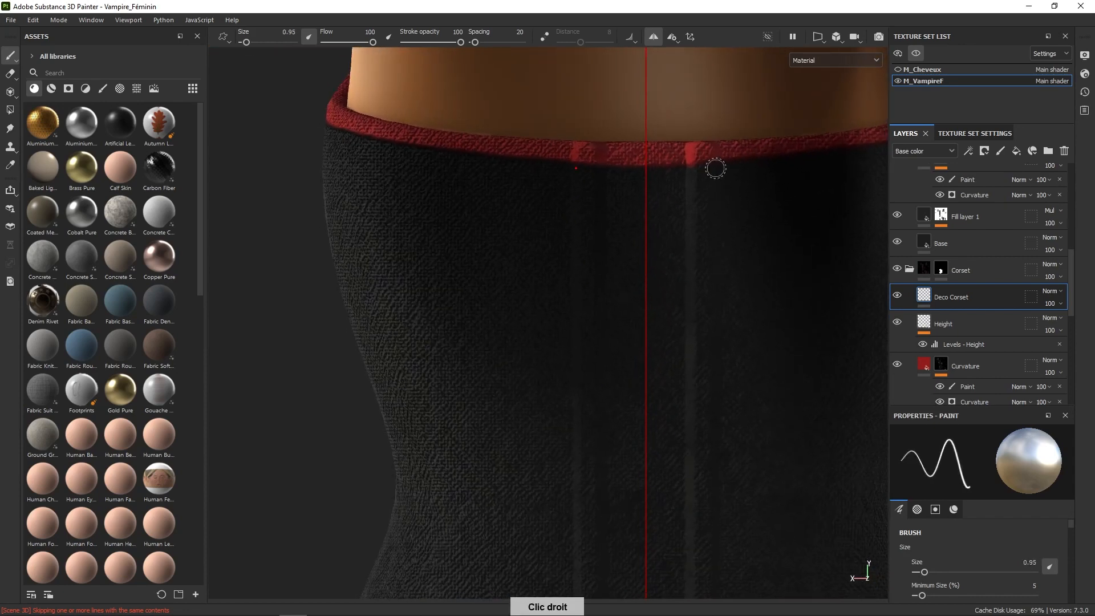
right_click_drag(717, 166, 705, 156, "ctrl")
left_click(705, 155)
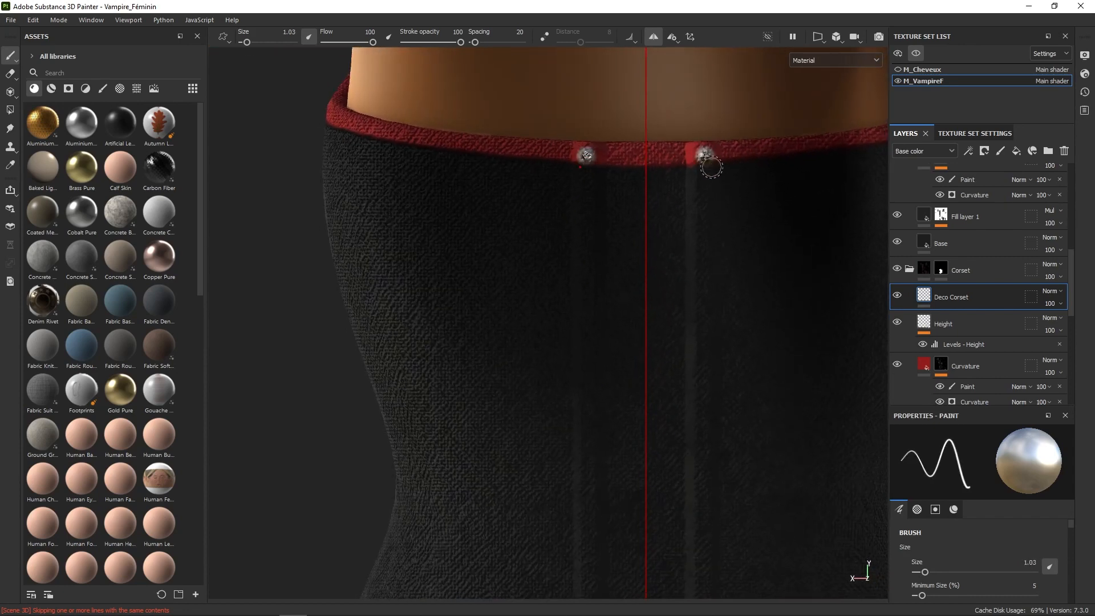
left_click(706, 157)
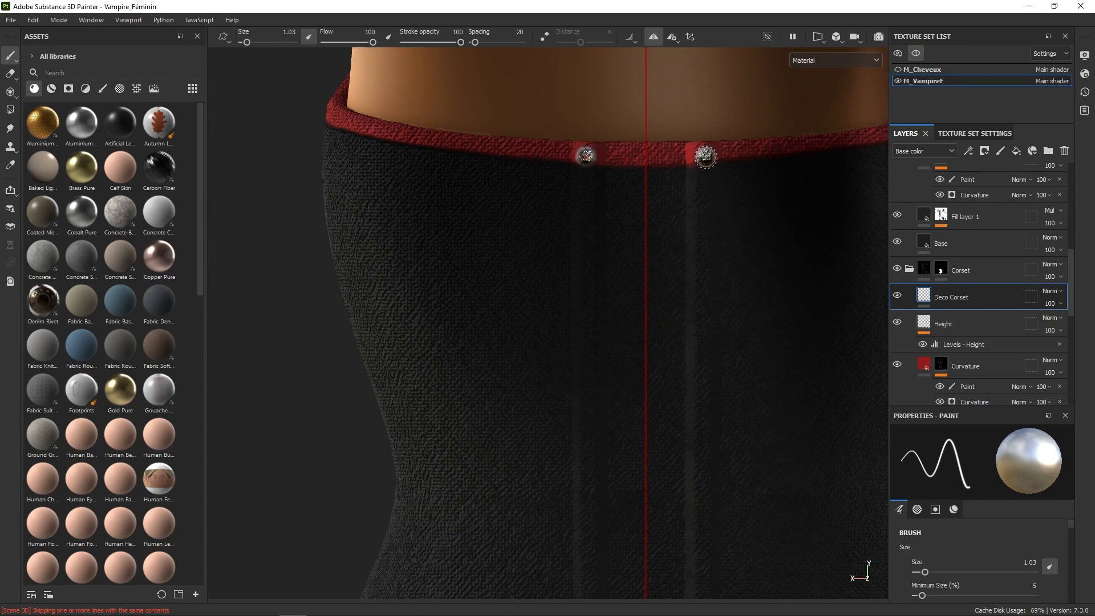
right_click(710, 194)
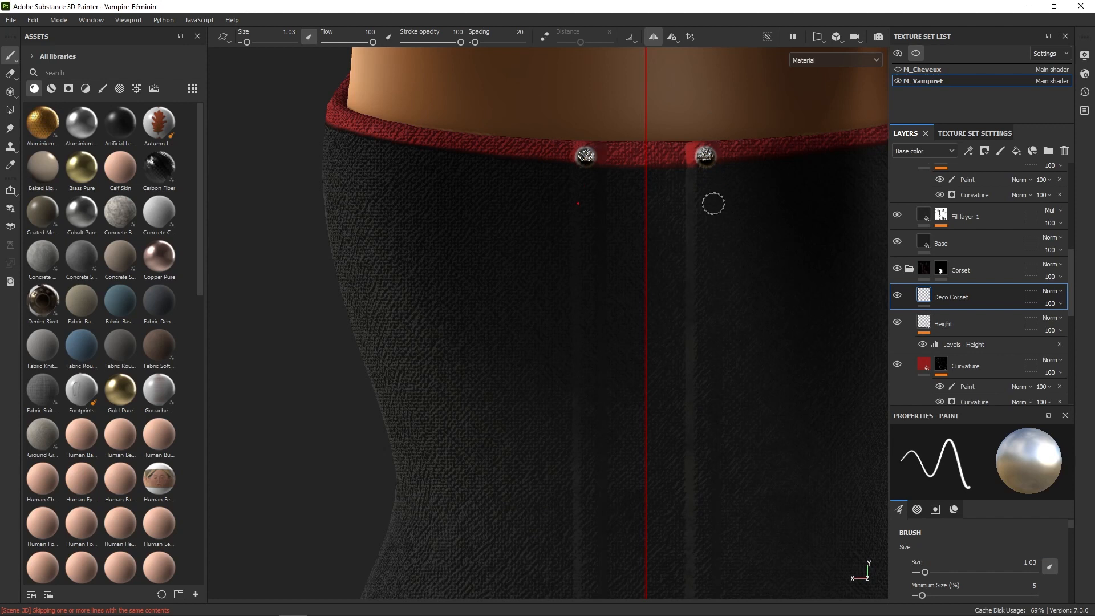
- Stamp nine more evenly spaced pairs of metal eyelets down the raised back lines to the corset's lower trim
left_click(713, 203)
key("ctrl+z")
left_click(705, 210)
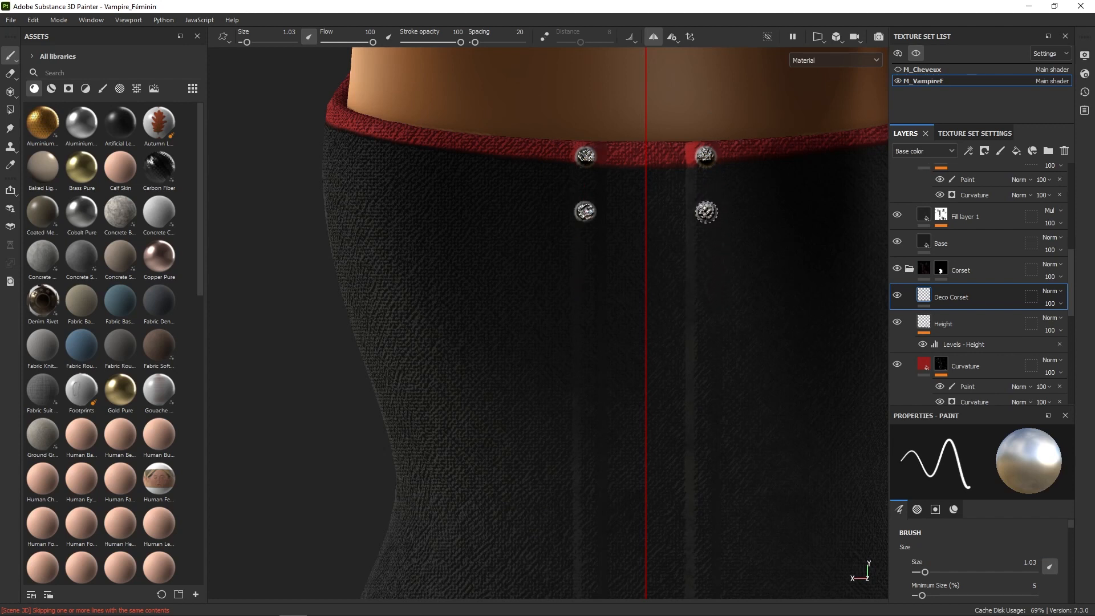
left_click(708, 271)
middle_click_drag(714, 328, 703, 204)
left_click(703, 220)
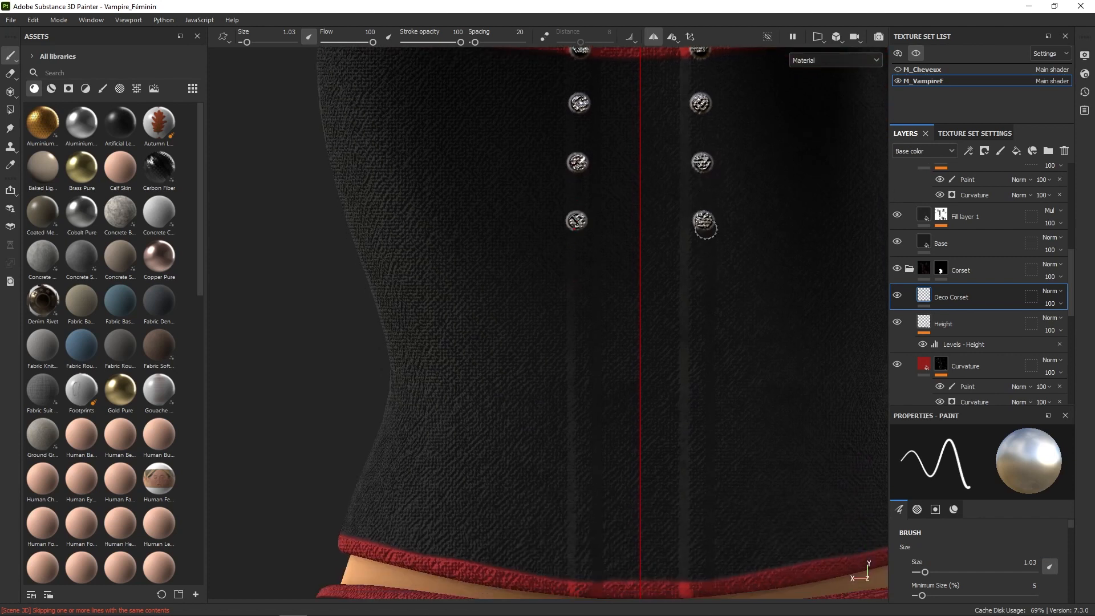
left_click(702, 286)
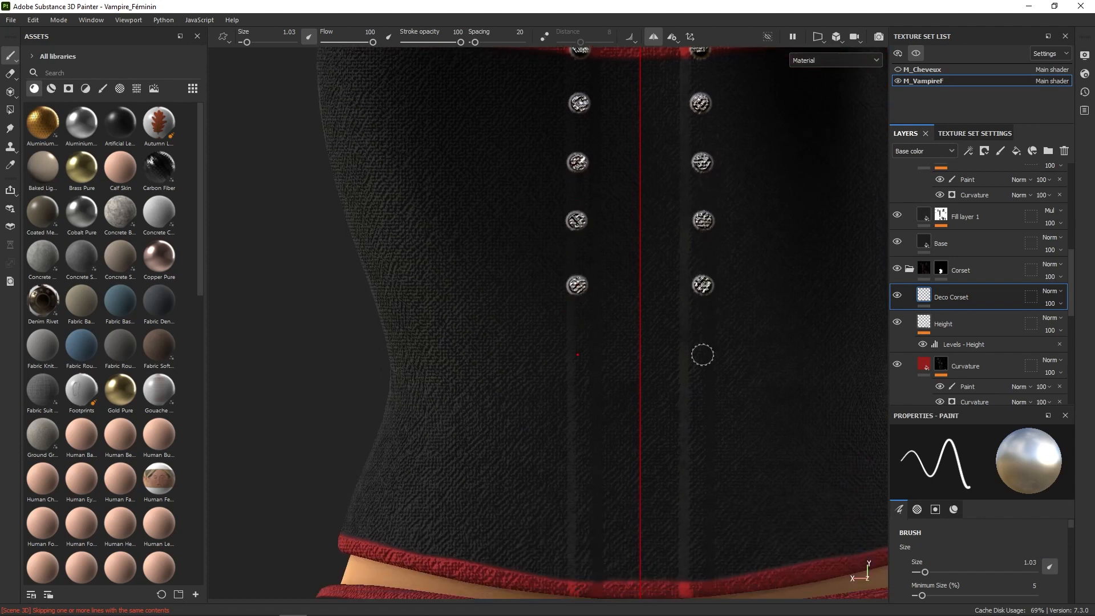
middle_click_drag(724, 386, 704, 315)
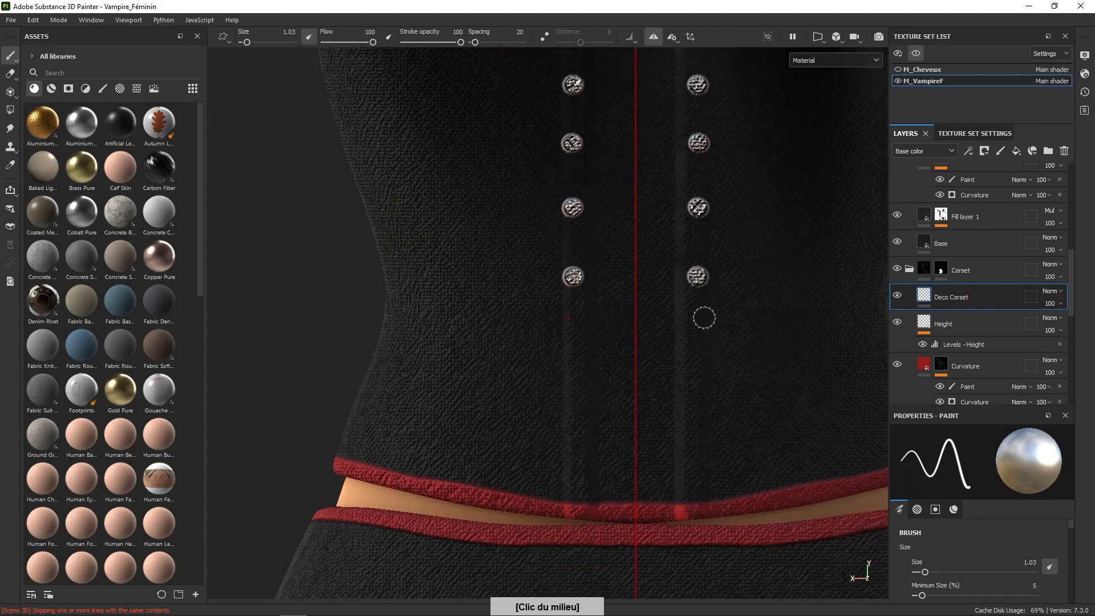
left_click(698, 326)
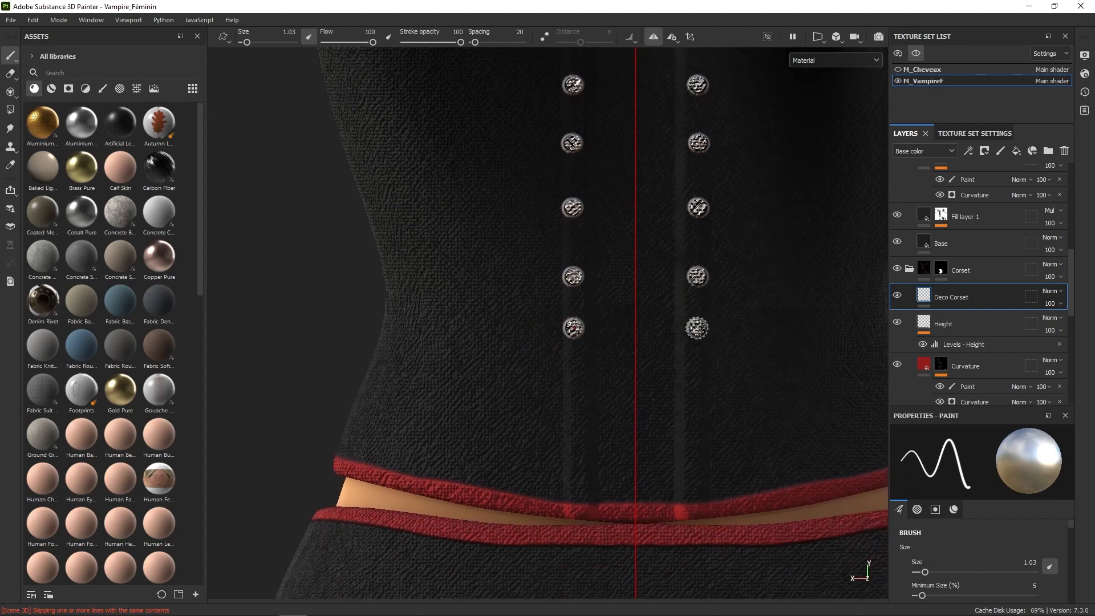
left_click(698, 387)
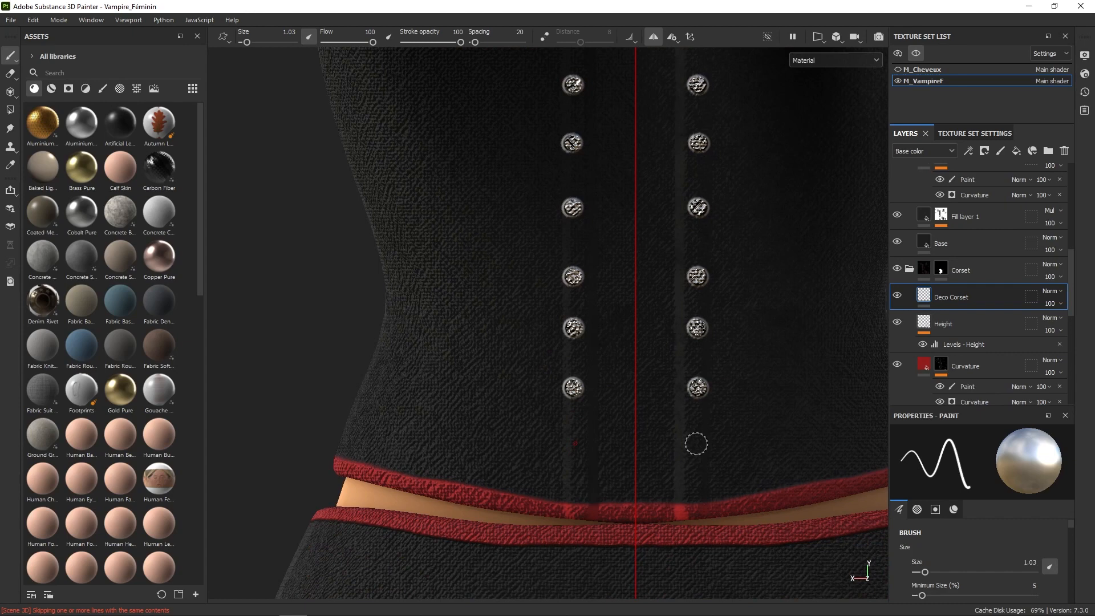
left_click(696, 444)
left_click(697, 491)
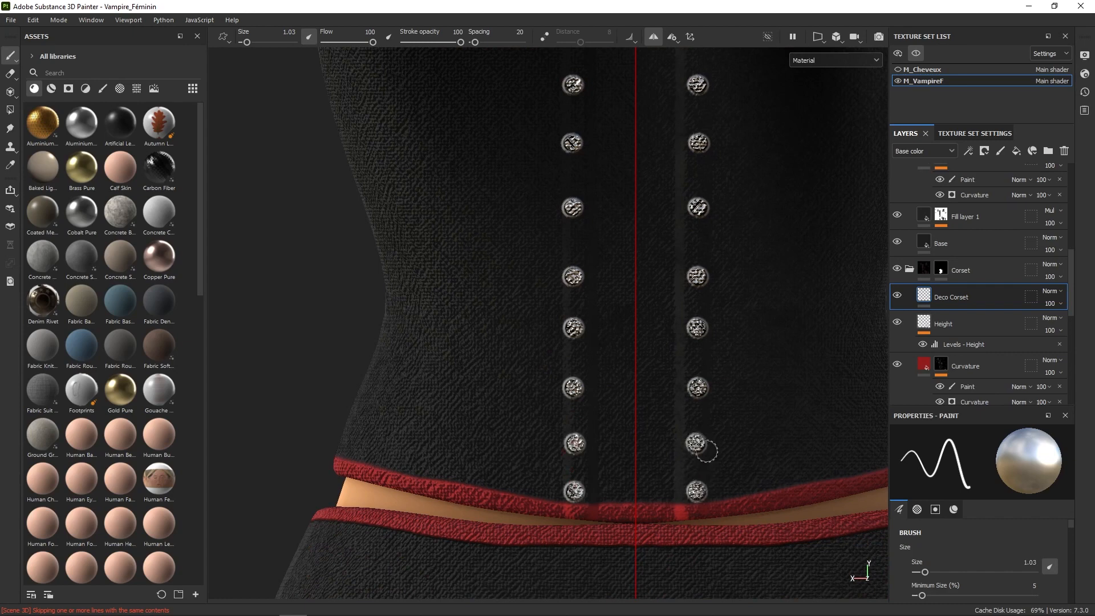
- Check the full rows of eyelets on the corset's back and add a new paint layer above Deco Corset
scroll(706, 451, "down", 3)
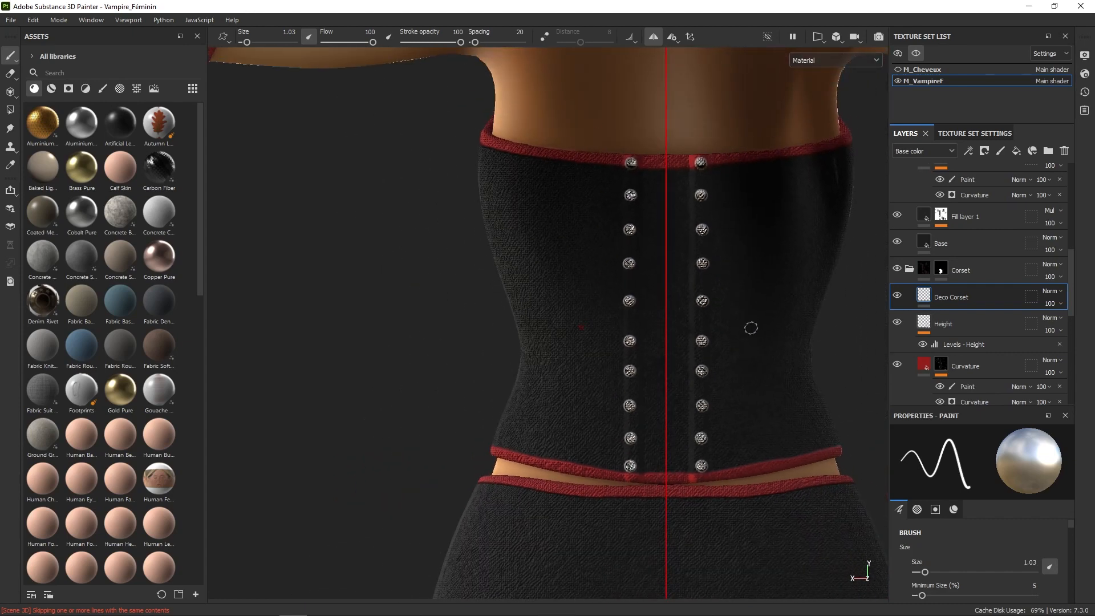
key("ctrl")
mouse_move(707, 363)
right_mouse_down("alt")
mouse_move(705, 445)
mouse_move(707, 352)
right_mouse_up("alt")
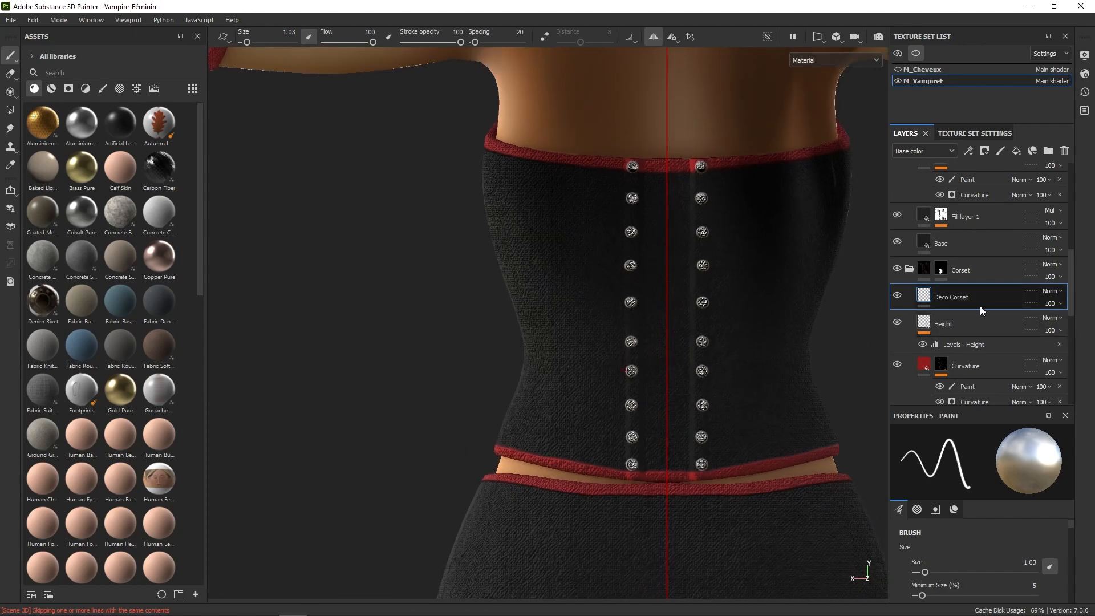
left_click(1000, 151)
- Limit the brush material to color and height, with height 0.8427 and dark red base color 5A0A0A
right_click(859, 332)
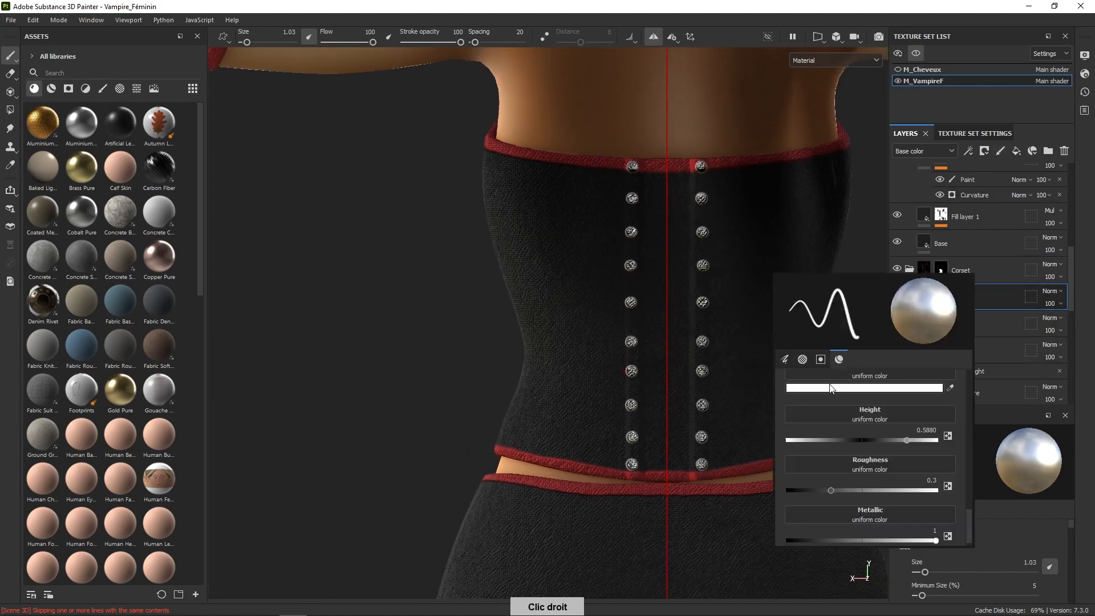
scroll(971, 459, "down", 5)
scroll(971, 460, "down", 3)
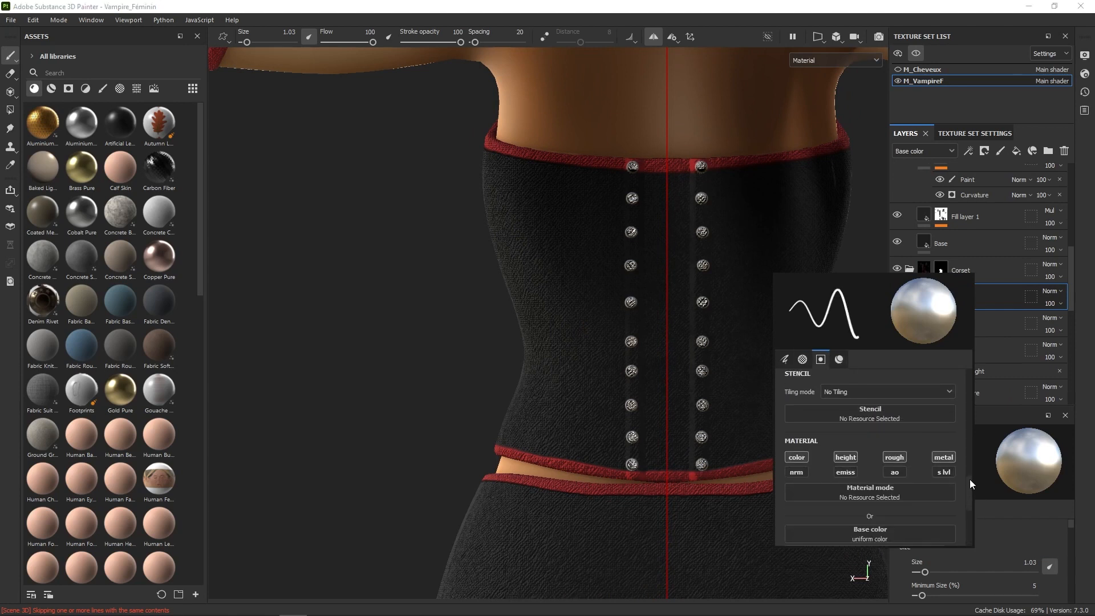
left_click(944, 450)
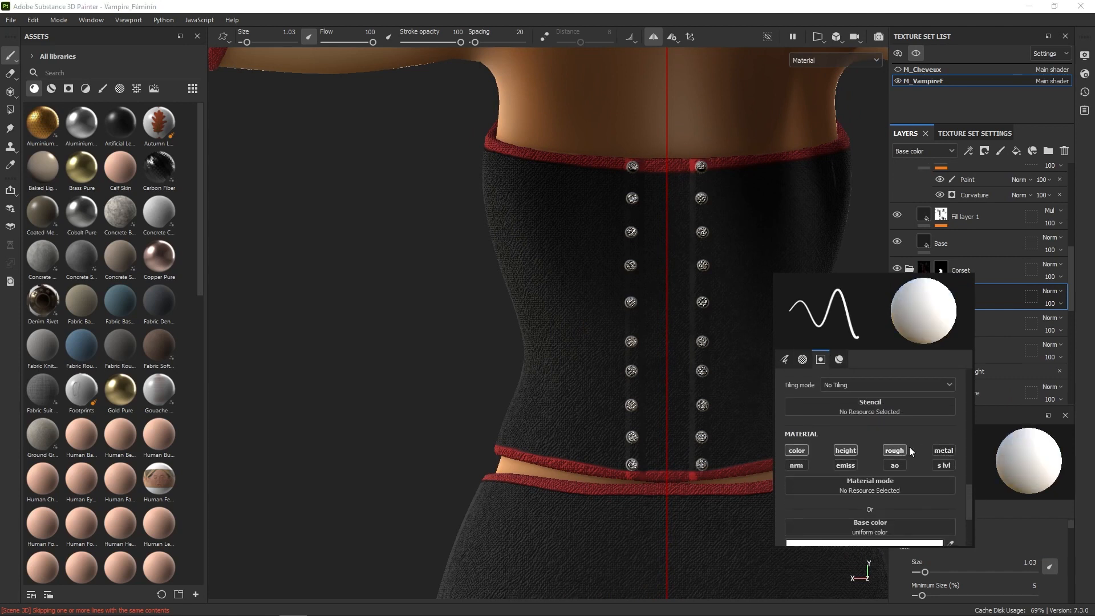
scroll(967, 468, "down", 3)
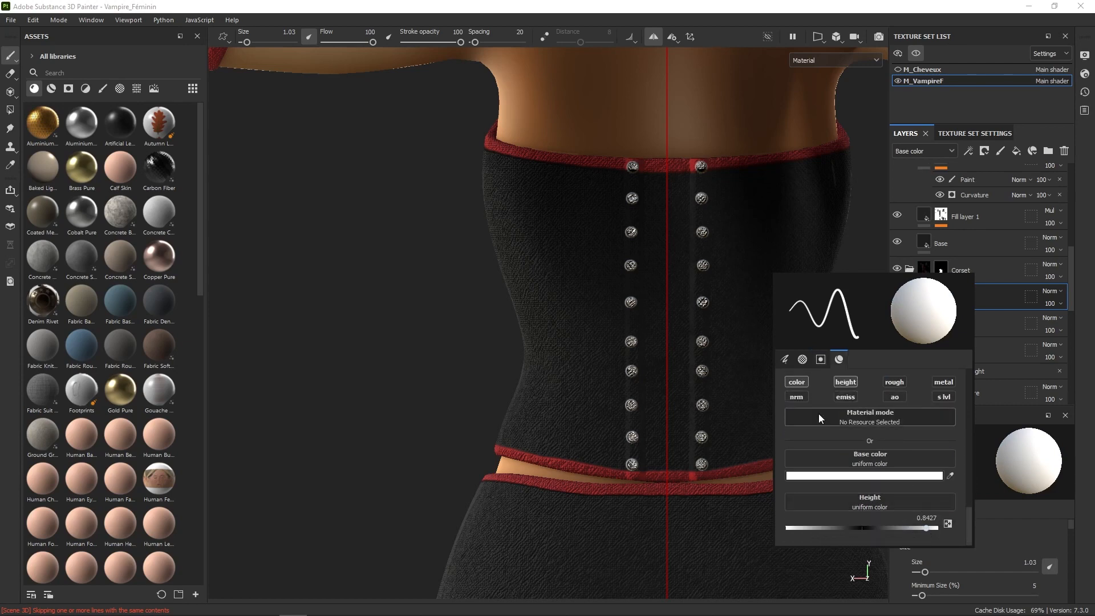
left_click(852, 476)
left_click(976, 355)
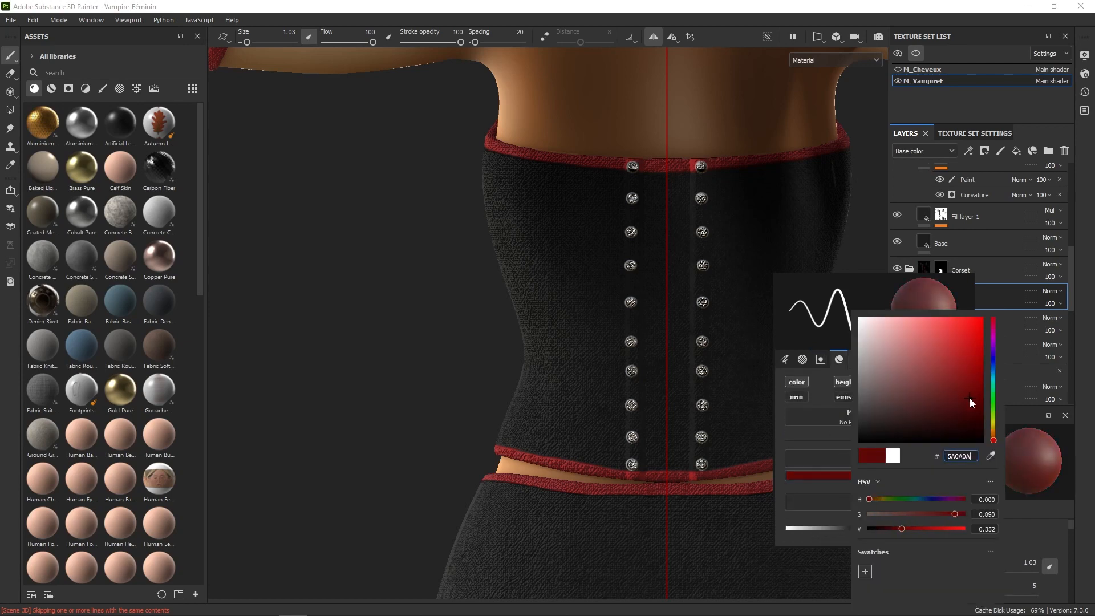
- Paint mirrored dark red lacing that criss-crosses the corset's back through the first four pairs of eyelets from the upper trim
mouse_move(776, 323)
right_mouse_down("alt")
mouse_move(709, 263)
mouse_move(676, 284)
right_mouse_up("alt")
middle_click_drag(676, 284, 687, 320, "alt")
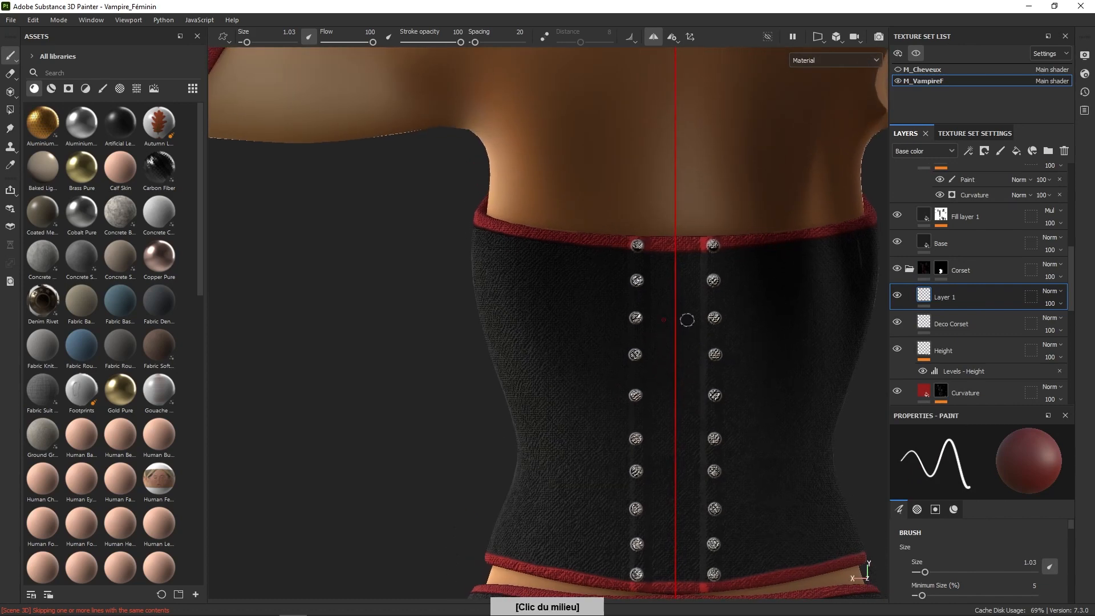
left_click(638, 244)
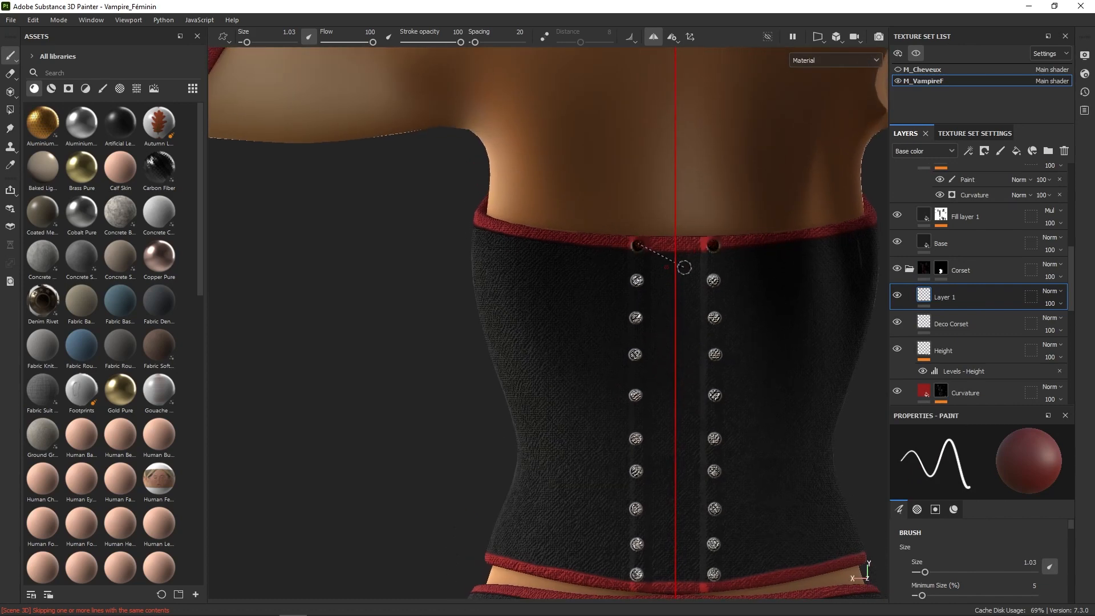
left_click(714, 279, "shift")
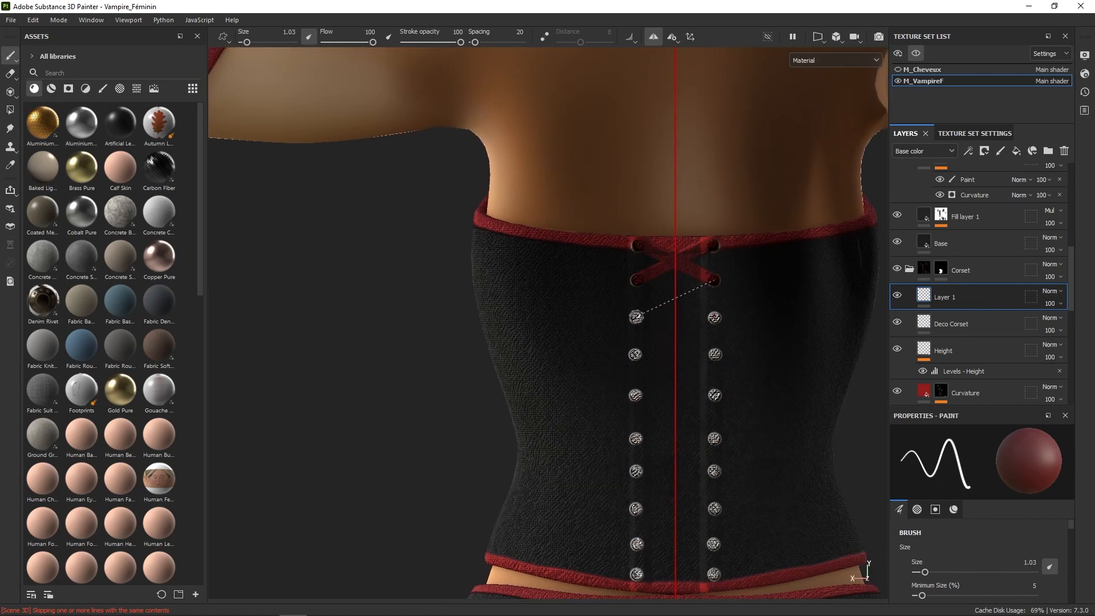
left_click(636, 317, "shift")
left_click(715, 354, "shift")
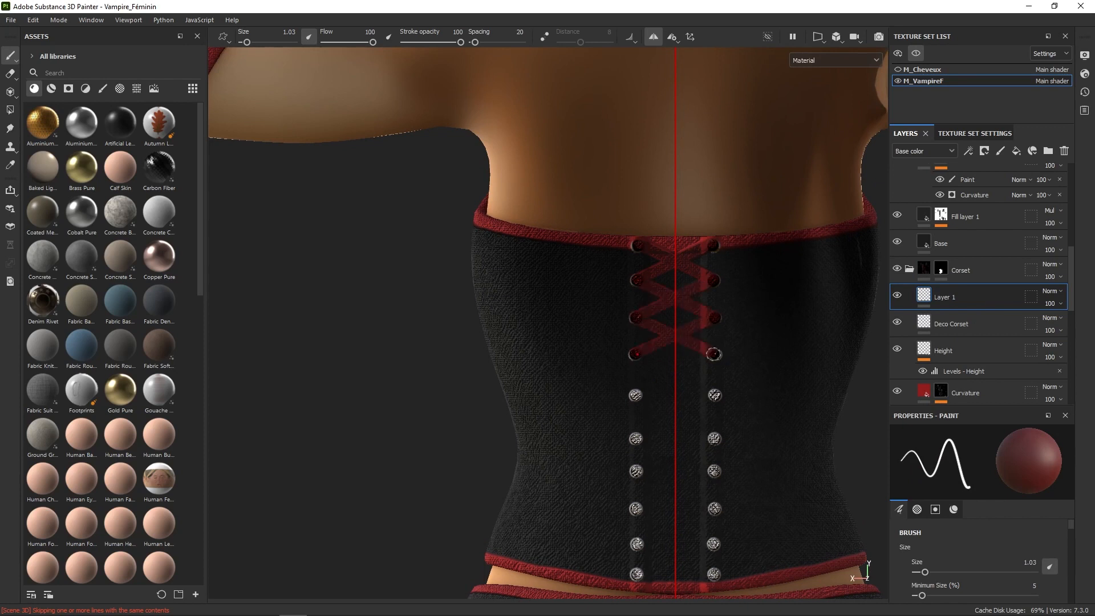
- Continue the mirrored criss-cross lacing through the remaining eyelet pairs down to the corset's lower trim
left_click(636, 395, "shift")
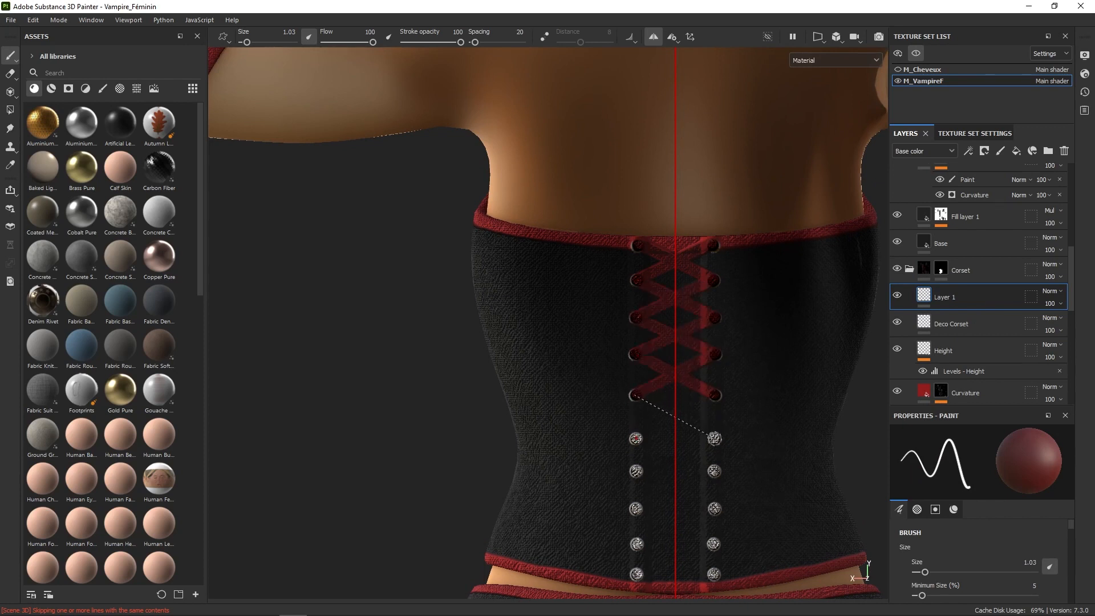
left_click(715, 439, "shift")
left_click(636, 471, "shift")
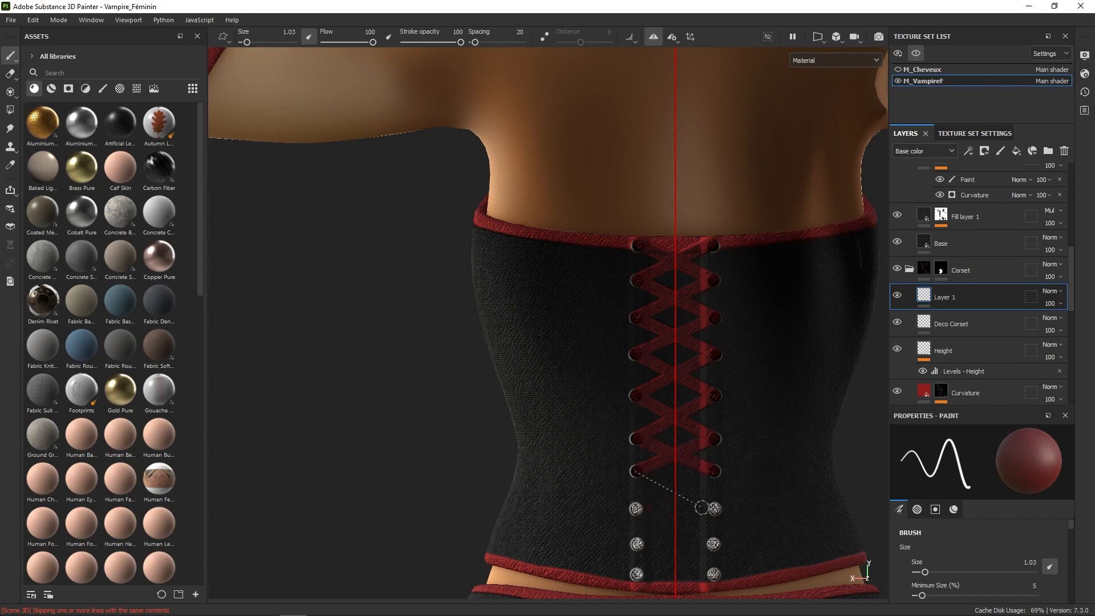
left_click(713, 509, "shift")
left_click(636, 544, "shift")
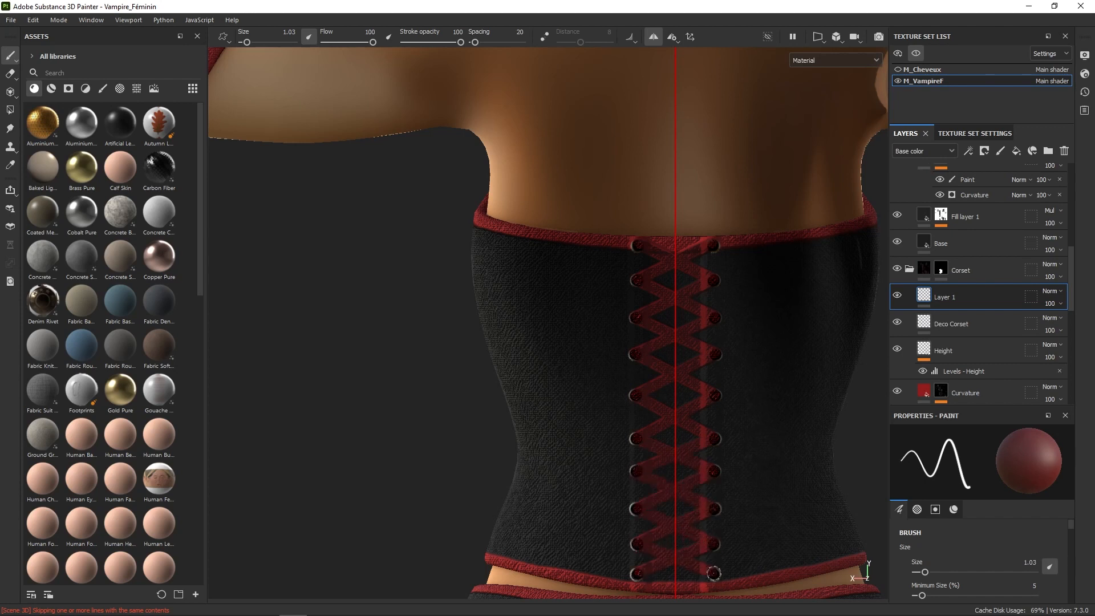
- Turn to the character's front and add a new paint layer named Motifs at the head of the Corset folder
scroll(769, 460, "down", 4)
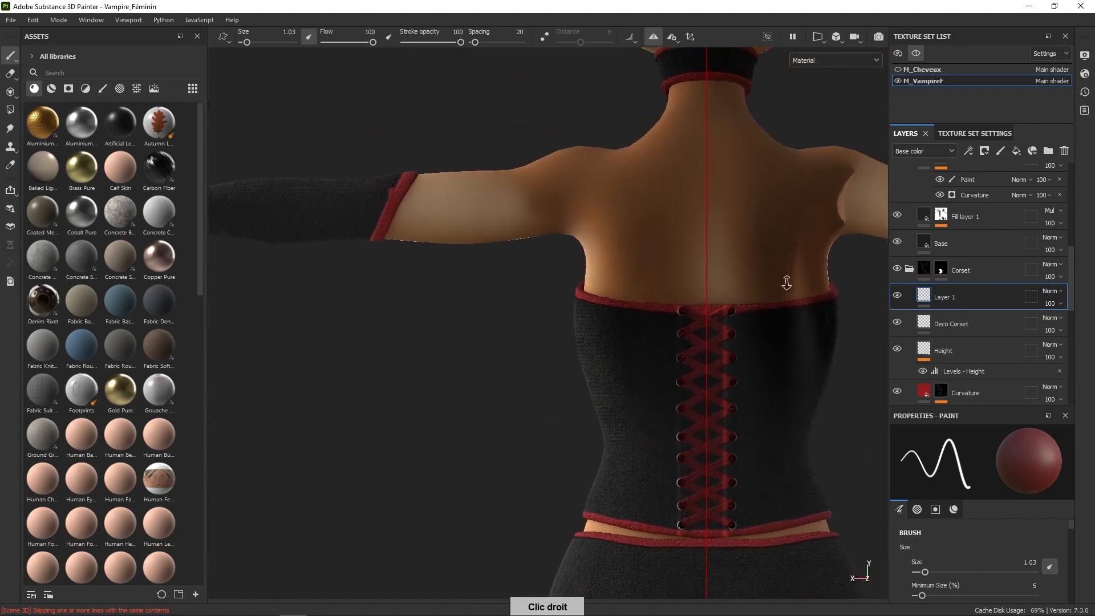
mouse_move(766, 385)
left_mouse_down("alt")
mouse_move(870, 384)
mouse_move(772, 406)
mouse_move(841, 398)
mouse_move(723, 433)
mouse_move(897, 422)
mouse_move(761, 411)
mouse_move(879, 427)
mouse_move(770, 404)
left_mouse_up("alt")
right_click_drag(770, 404, 766, 353, "alt")
left_click(1000, 150)
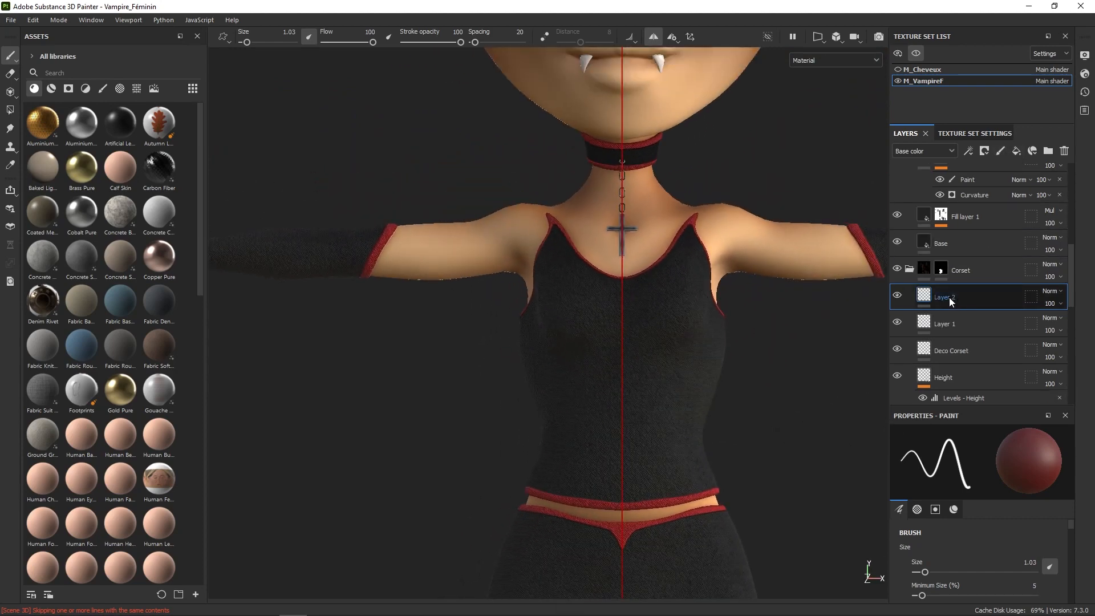
double_click(949, 297)
type("Motifs")
key("Return")
- Find the skull-and-crossbones Sign Toxic alpha in the asset library and apply it to the brush
right_click(789, 386)
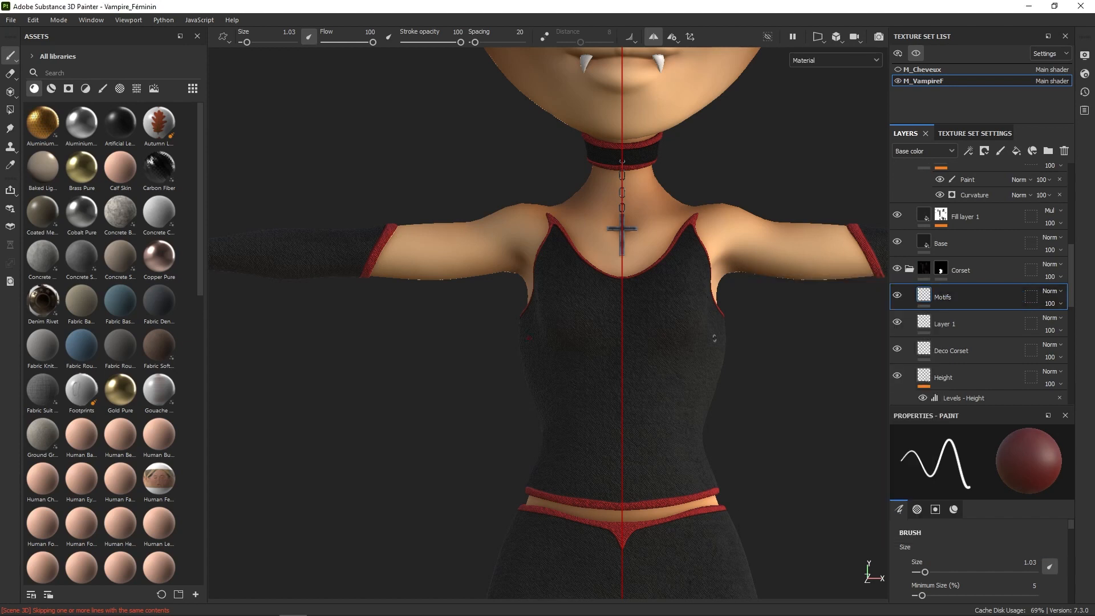
left_click(137, 89)
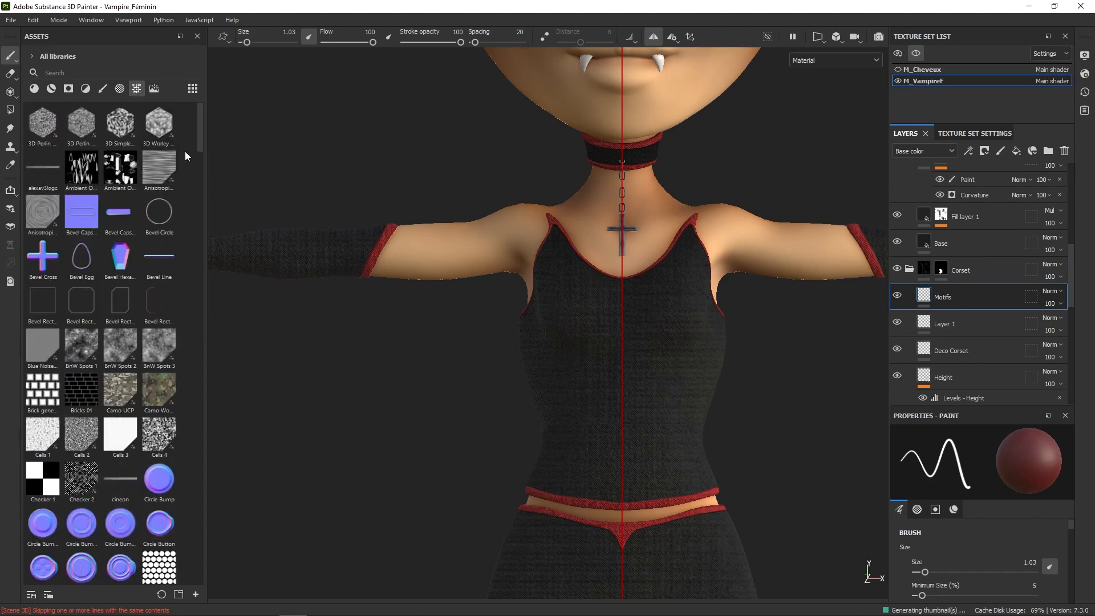
left_click_drag(200, 135, 201, 165)
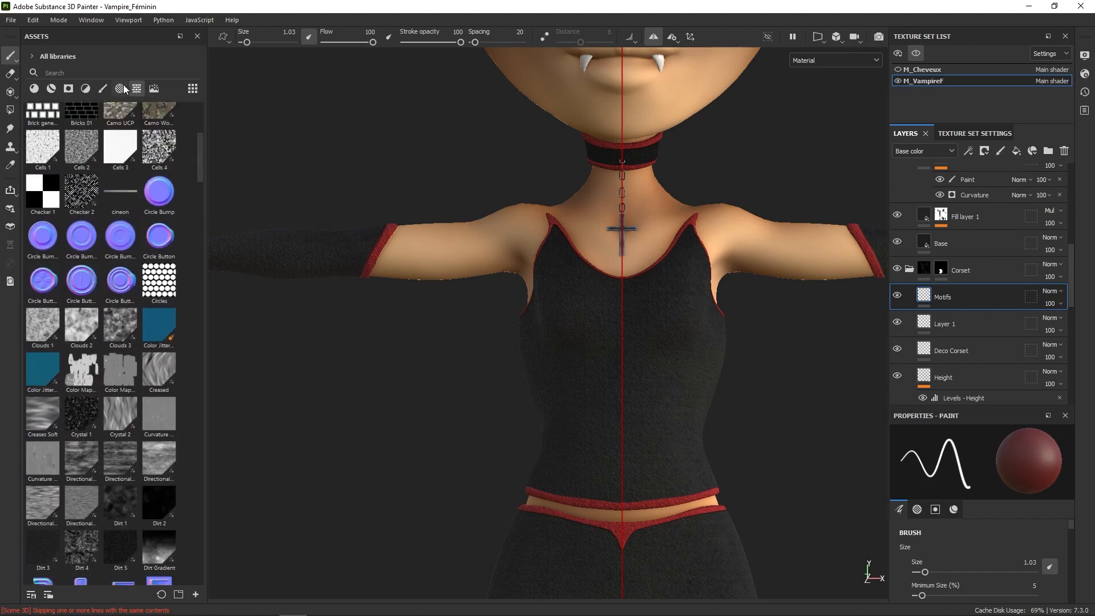
left_click(119, 88)
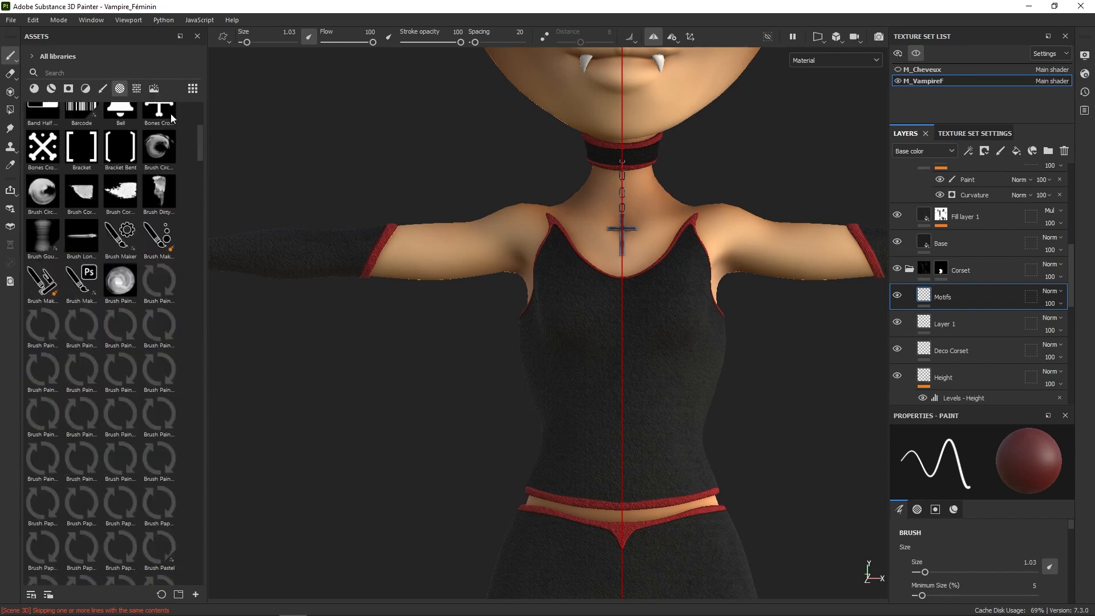
mouse_move(201, 158)
left_mouse_down()
mouse_move(200, 142)
mouse_move(183, 472)
left_mouse_up()
left_click(162, 397)
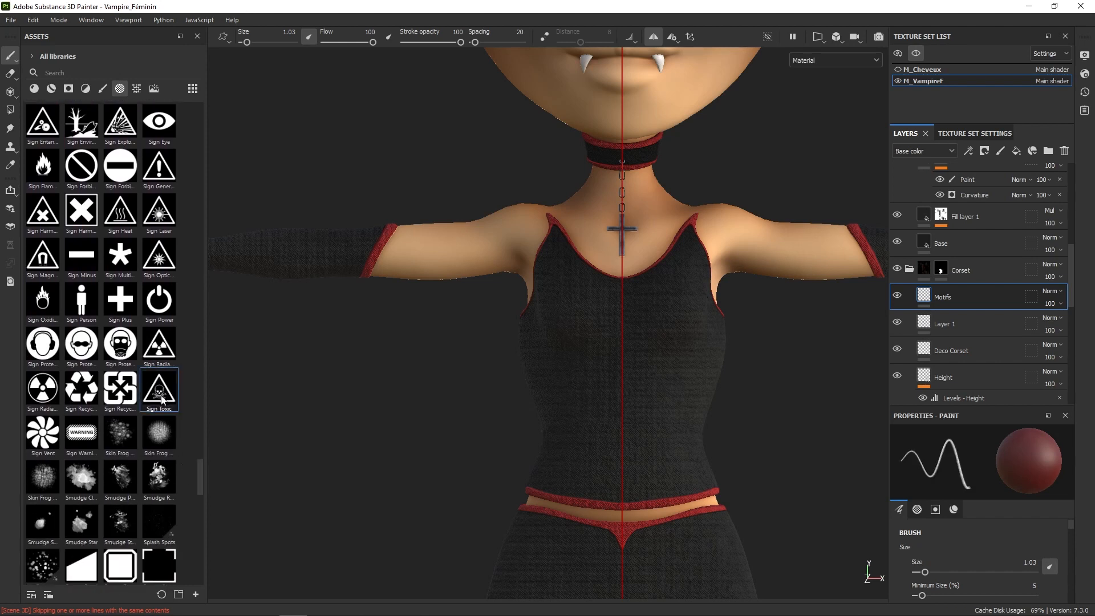
- Try stamping the Sign Toxic motif on the corset's front at brush size 19.48, and undo the stamp
right_click_drag(621, 365, 674, 366, "ctrl")
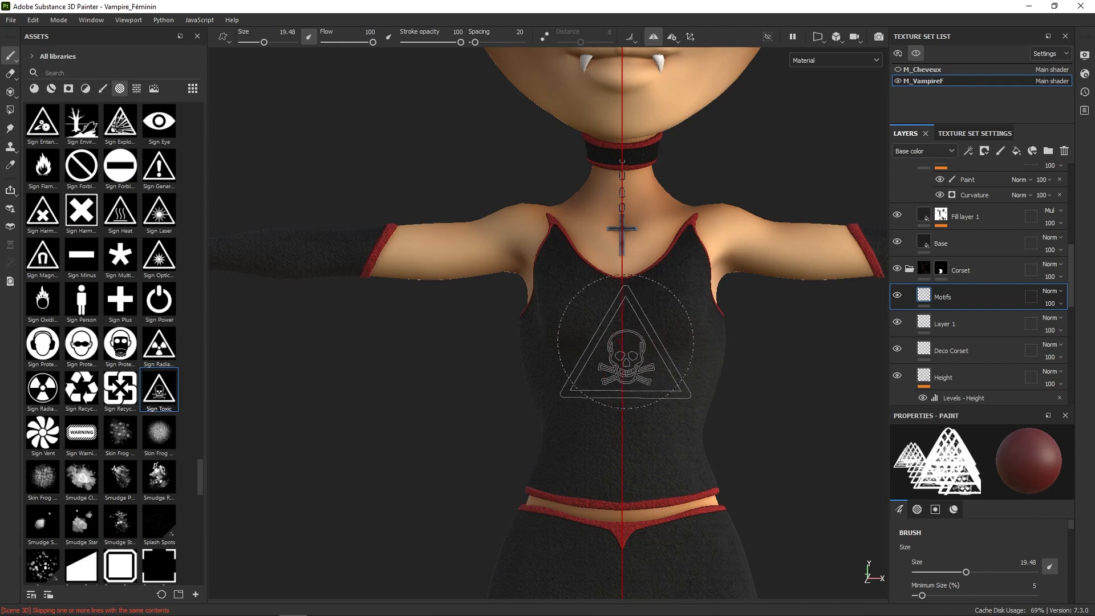
right_click(626, 340)
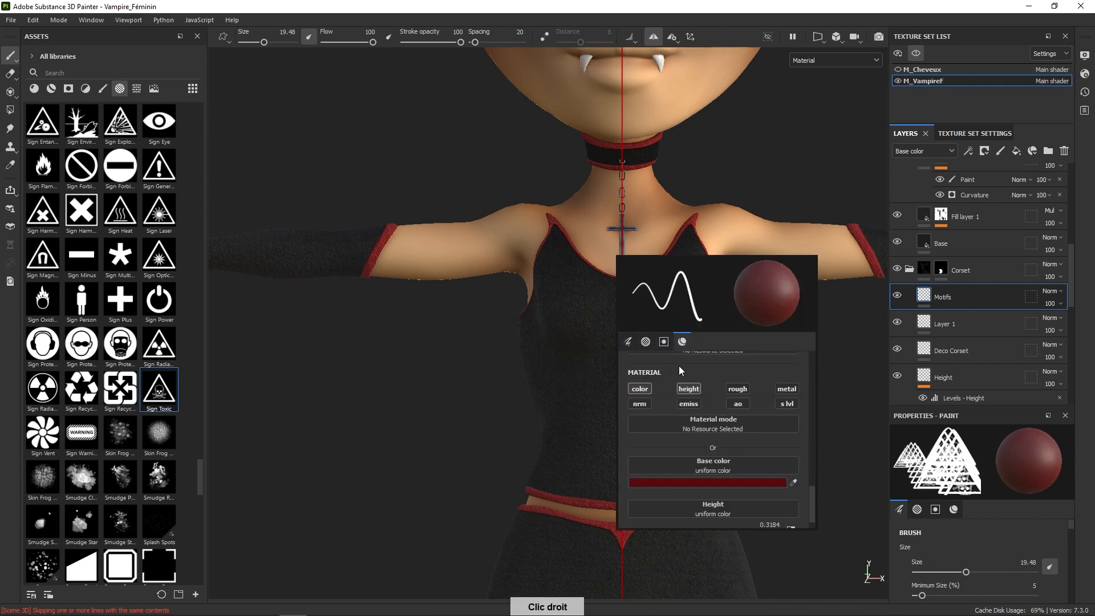
left_click(592, 344)
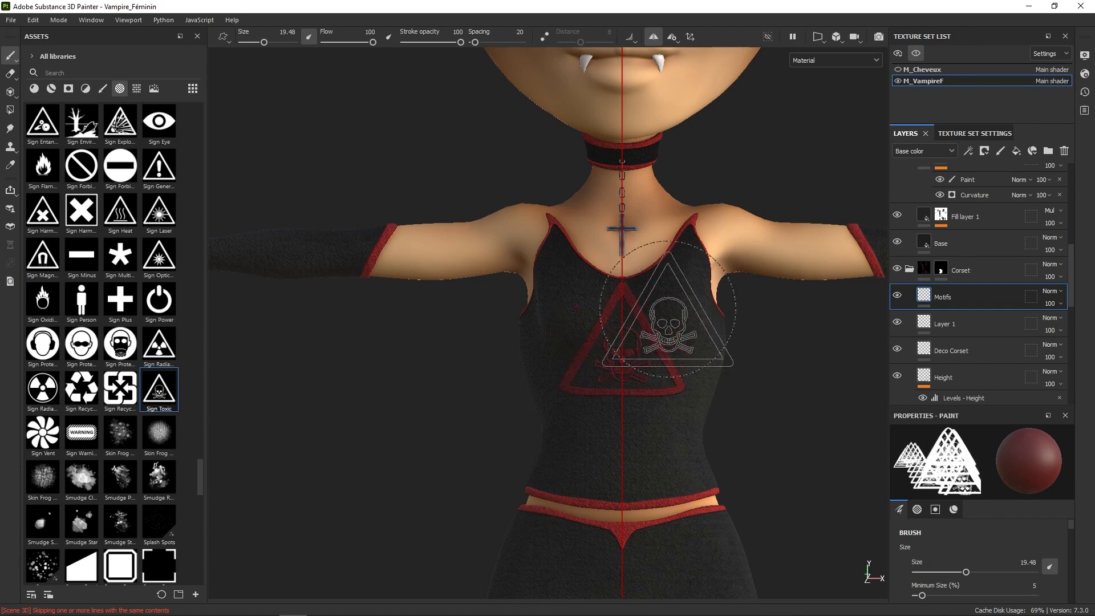
key("ctrl+z")
- Stamp the toxic sign centered on the corset's chest at size 42.69 and erase the triangle around the skull and crossbones
right_click_drag(626, 329, 707, 329, "ctrl")
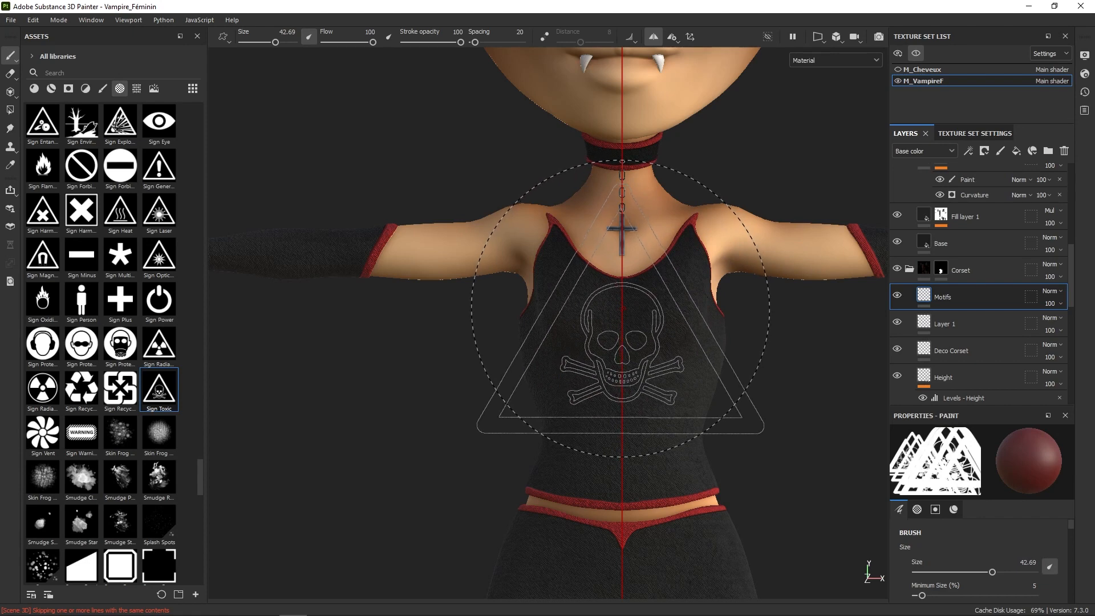
left_click(621, 308)
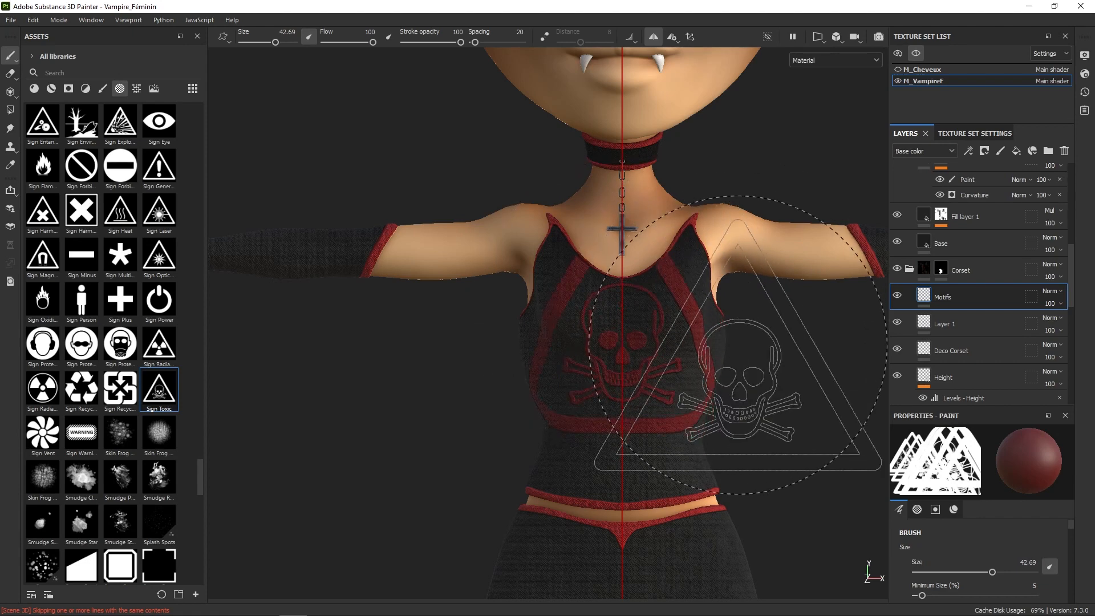
left_click(10, 73)
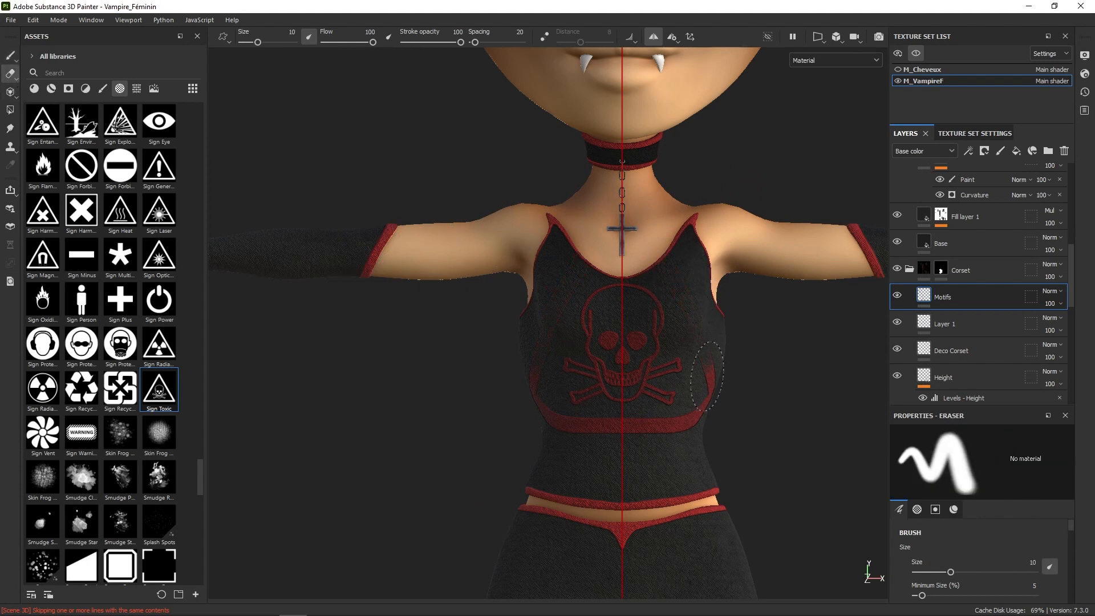
mouse_move(706, 383)
left_mouse_down("alt")
mouse_move(695, 401)
mouse_move(662, 386)
mouse_move(675, 371)
mouse_move(660, 359)
mouse_move(767, 342)
left_mouse_up("alt")
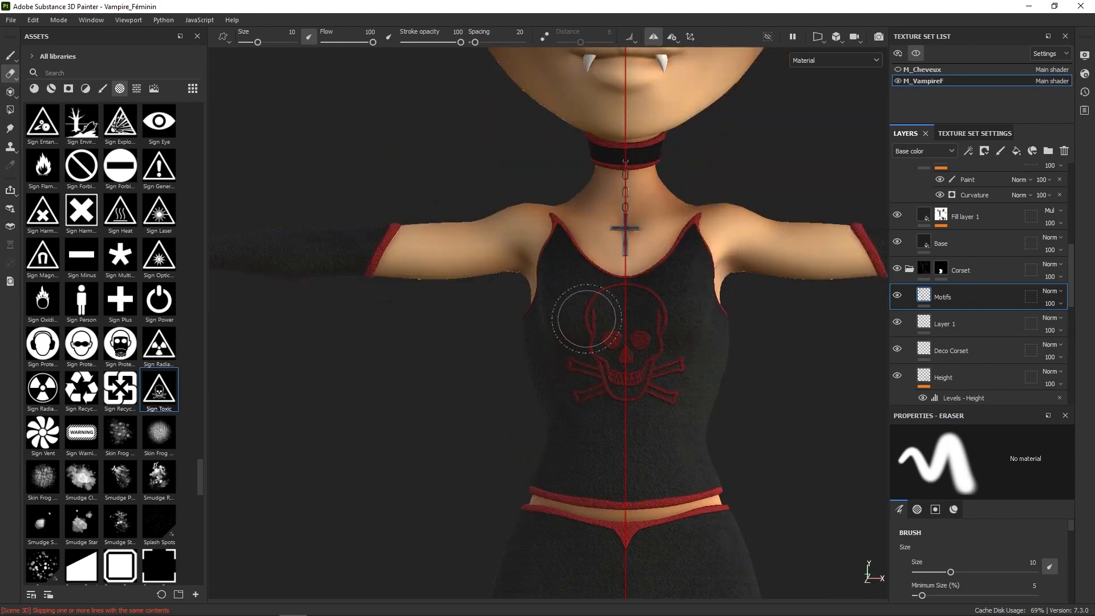
scroll(195, 465, "up", 10)
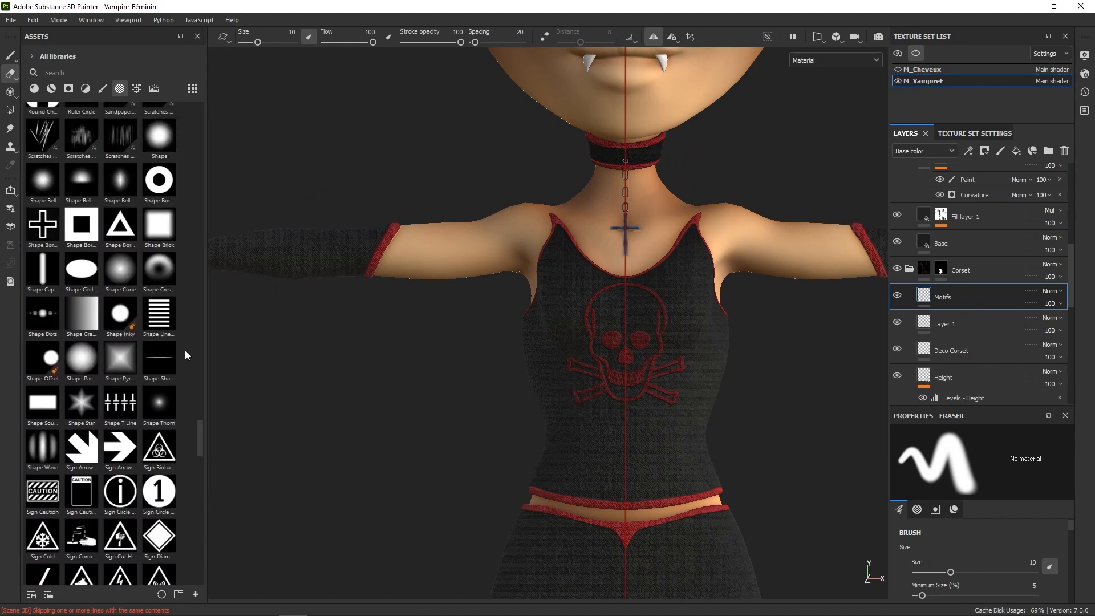
left_click(160, 315)
mouse_move(739, 367)
left_mouse_down("alt")
mouse_move(684, 373)
mouse_move(726, 384)
left_mouse_up("alt")
right_click_drag(726, 384, 726, 393, "ctrl")
right_click(726, 393)
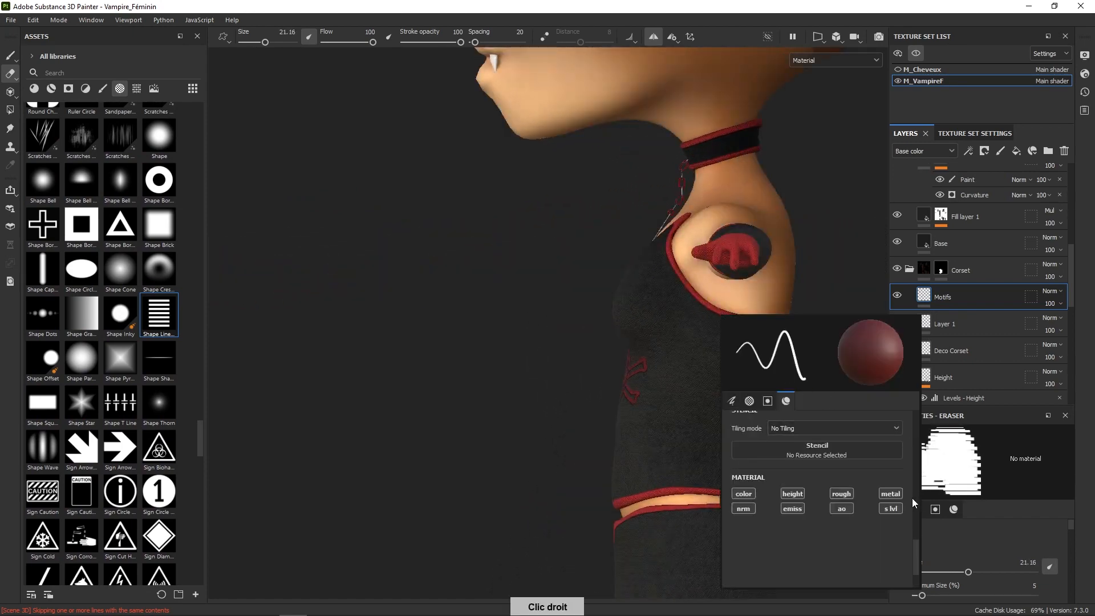
left_click(746, 493)
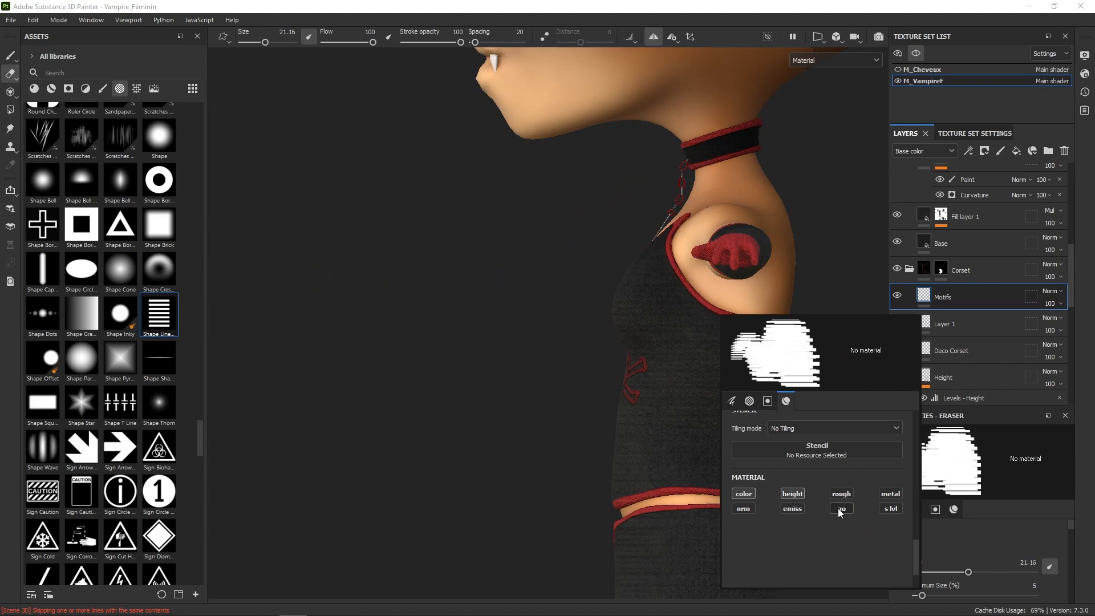
- Paint tilted, mirrored red stripes on the corset's sides with the brush, using the Shape Line stripes alpha at size 24.93
left_click(13, 55)
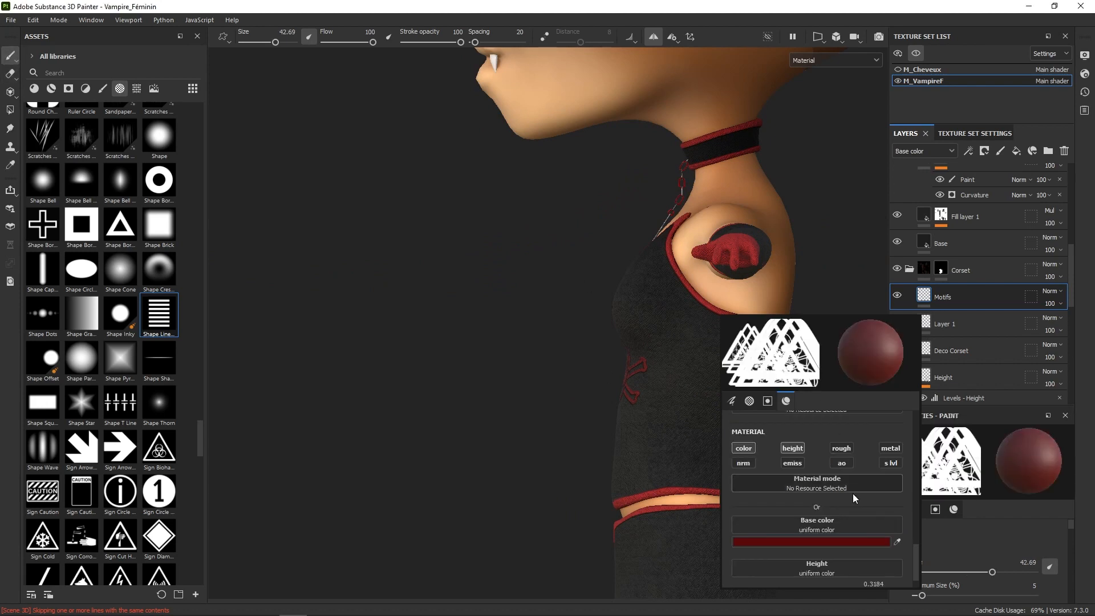
left_click(160, 310)
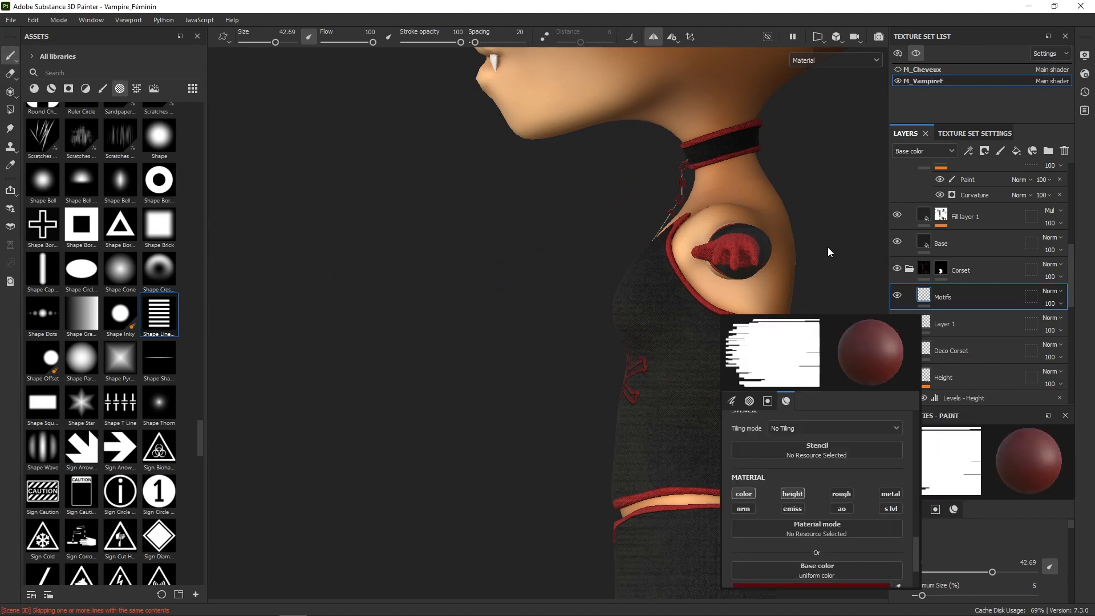
right_click(771, 408)
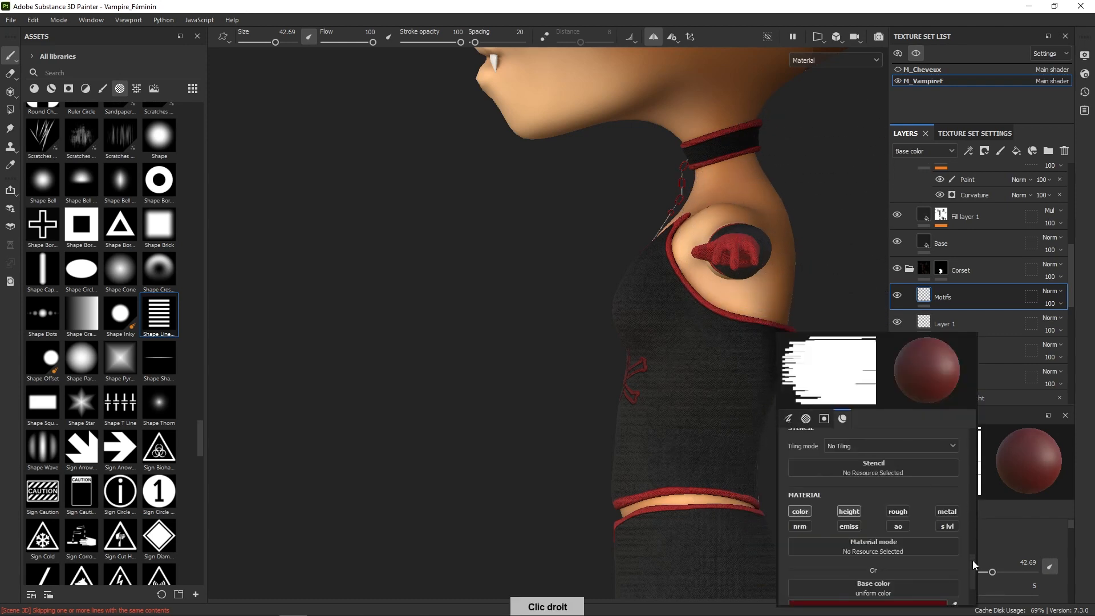
left_click_drag(974, 560, 979, 471)
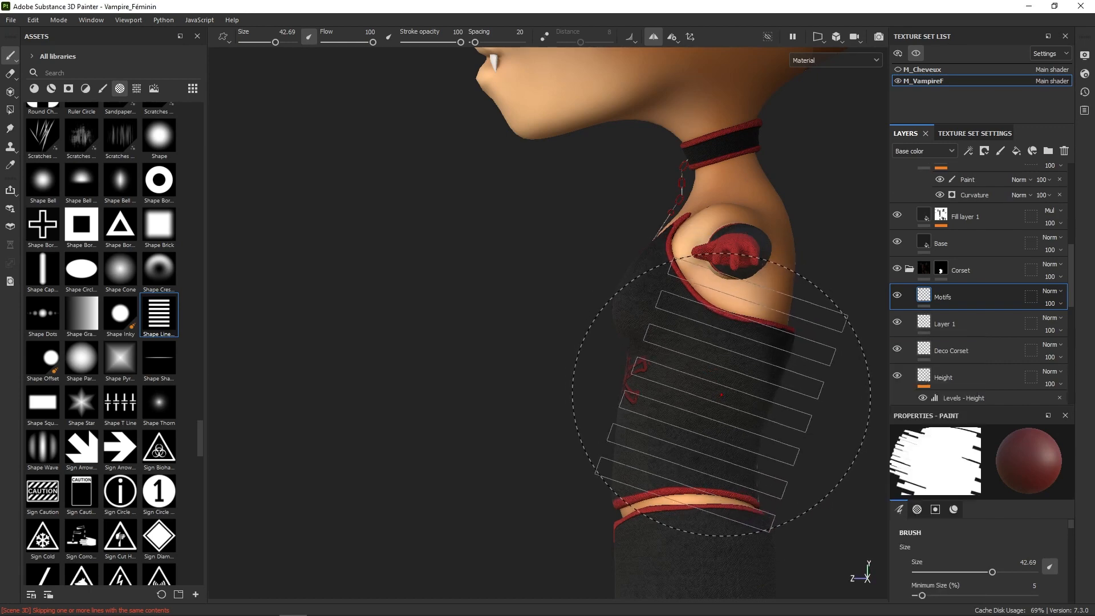
right_click_drag(716, 416, 687, 416, "ctrl")
mouse_move(677, 409)
left_mouse_down()
mouse_move(765, 391)
mouse_move(792, 442)
mouse_move(832, 440)
left_mouse_up()
right_click_drag(767, 423, 778, 401, "alt")
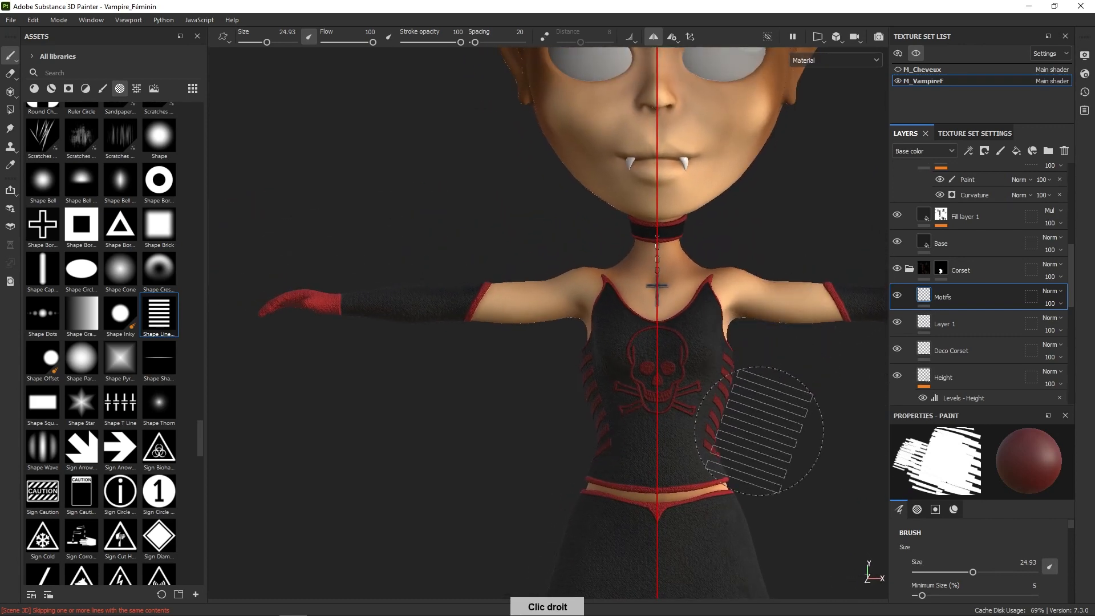
middle_click_drag(770, 429, 769, 376)
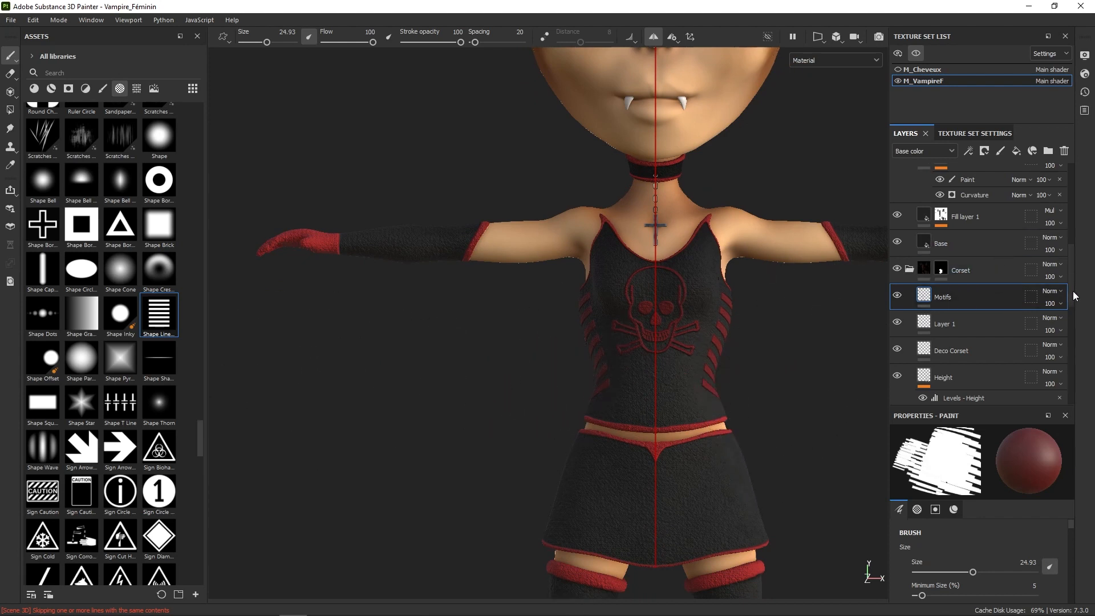
- Add a new paint layer above Height in the Jupe folder and give the brush the Star Border alpha
scroll(1075, 295, "up", 5)
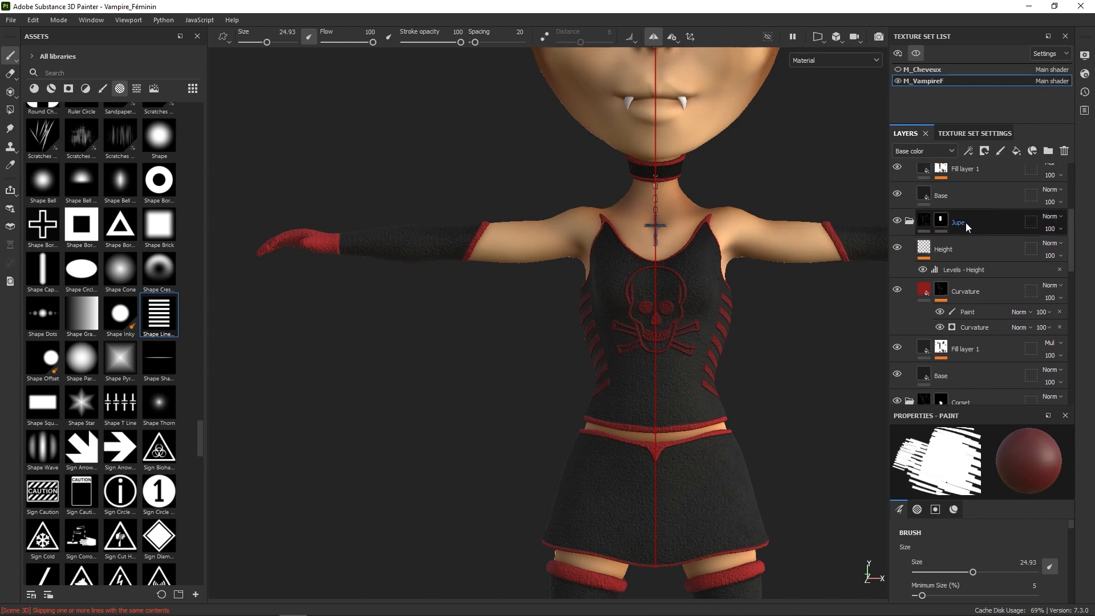
left_click(1003, 152)
mouse_move(974, 222)
left_mouse_down()
mouse_move(973, 251)
mouse_move(984, 252)
left_mouse_up()
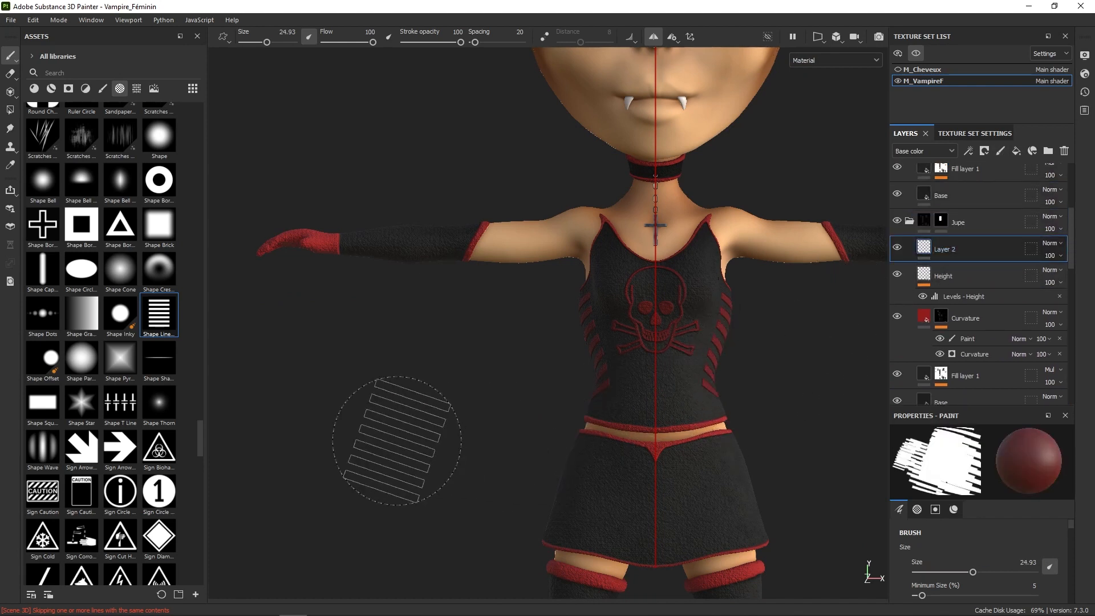
left_click_drag(200, 433, 204, 508)
left_click(125, 378)
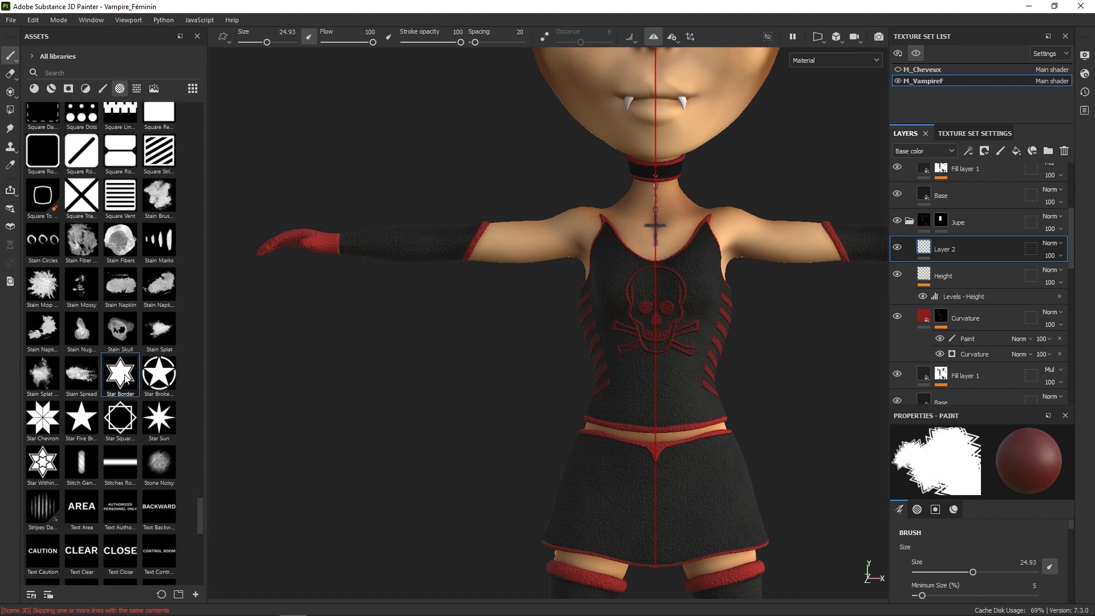
- Hide the red symmetry plane line in the viewport while keeping mirrored painting active
right_click_drag(709, 477, 709, 451, "alt")
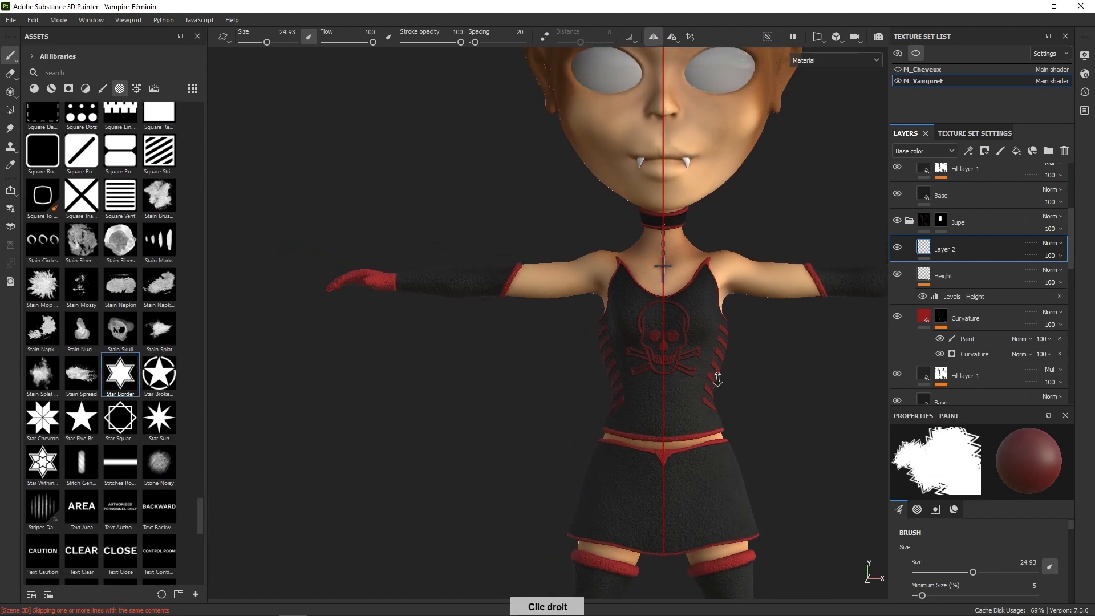
left_click(673, 37)
left_click(799, 60)
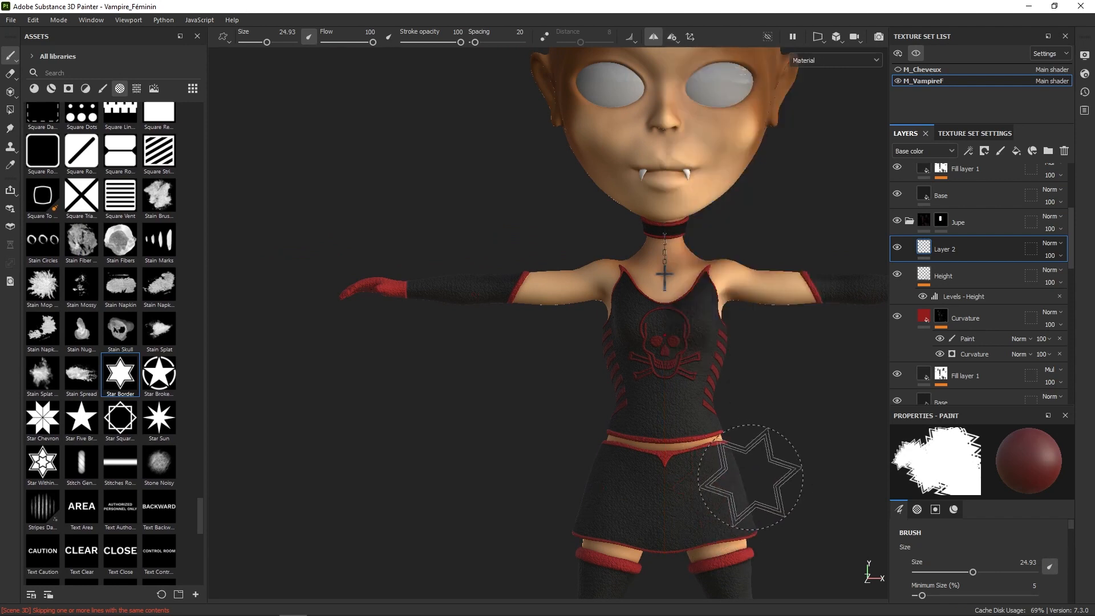
- Set the brush size to 9.92, switch the symmetry to Radial and stamp a trial star on the skirt's front
middle_click_drag(748, 462, 776, 319)
mouse_move(752, 376)
right_mouse_down("ctrl")
mouse_move(696, 407)
mouse_move(652, 574)
mouse_move(696, 391)
right_mouse_up("ctrl")
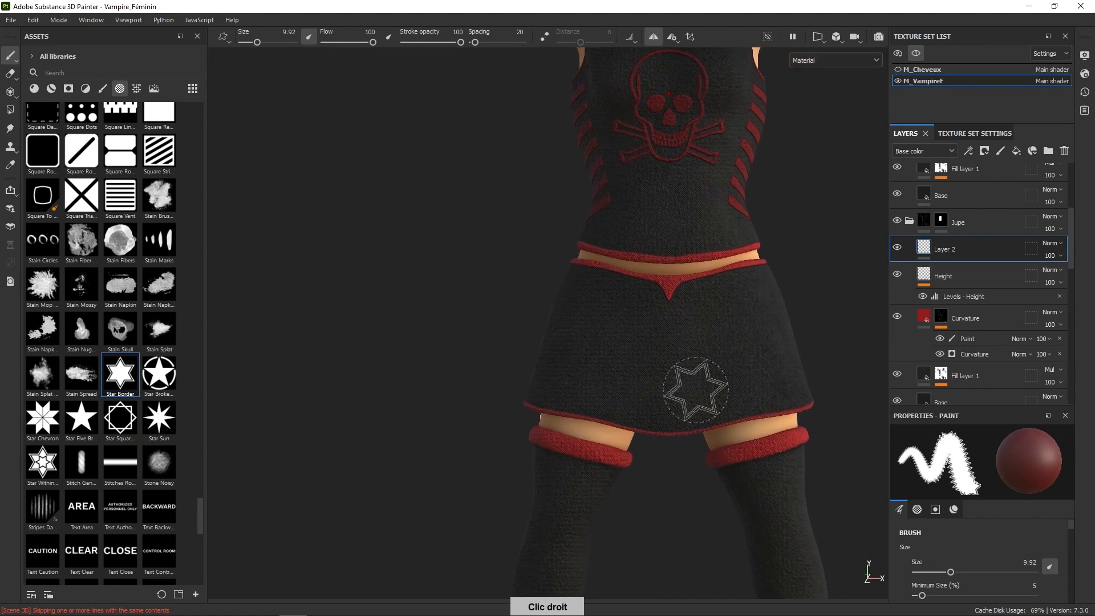
left_click(671, 39)
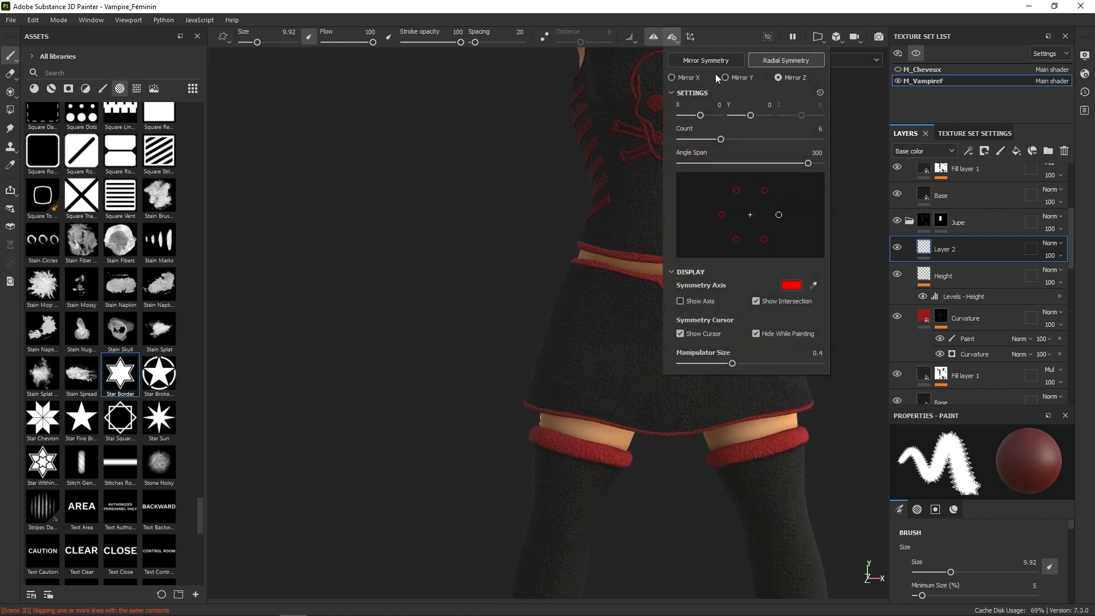
left_click(627, 373)
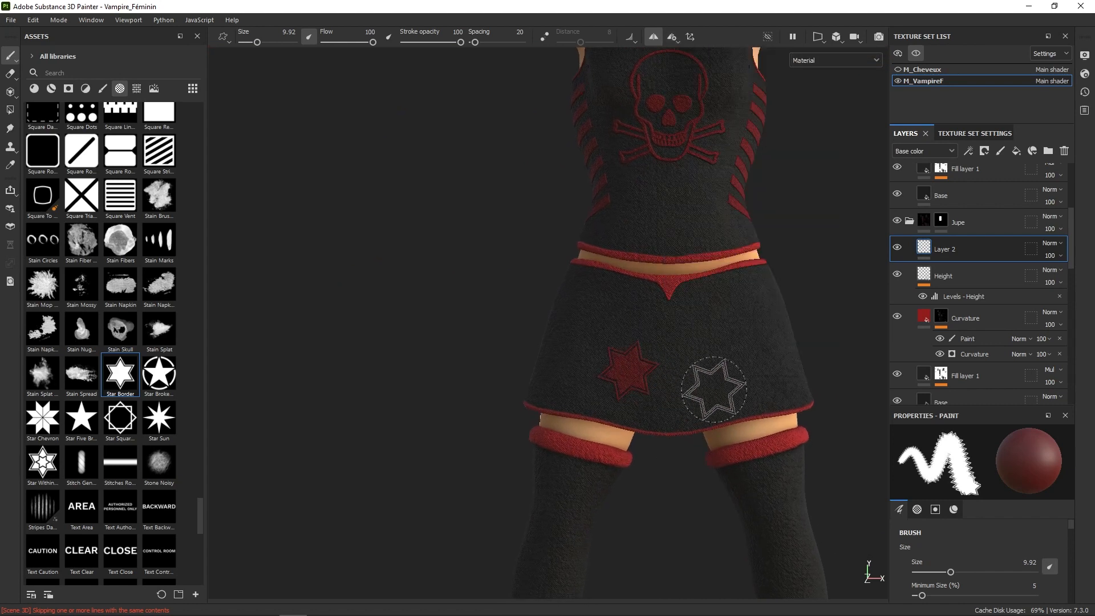
- Undo the trial star and adjust the radial symmetry settings so its copies are distributed around the skirt
left_click(674, 40)
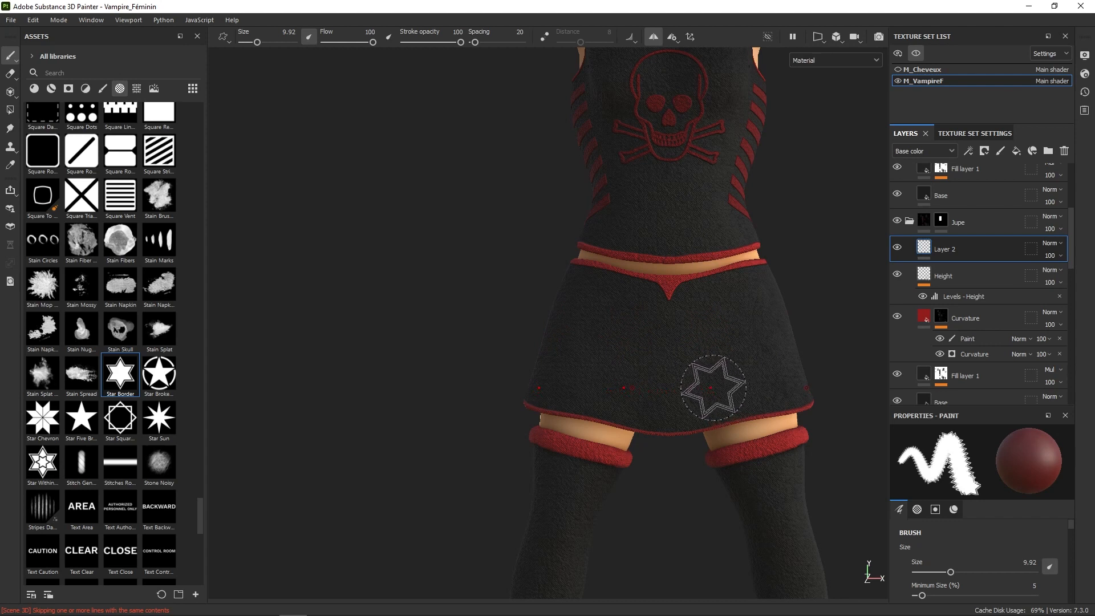
mouse_move(790, 334)
left_mouse_down("alt")
mouse_move(718, 340)
mouse_move(807, 292)
left_mouse_up("alt")
left_click_drag(773, 326, 801, 323, "alt")
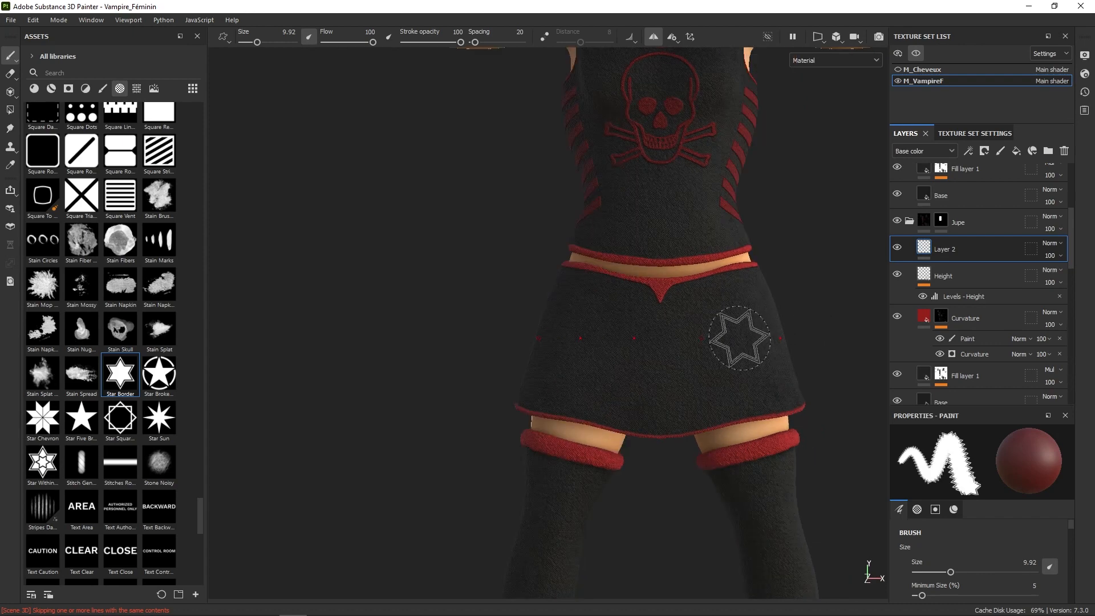
left_click(672, 38)
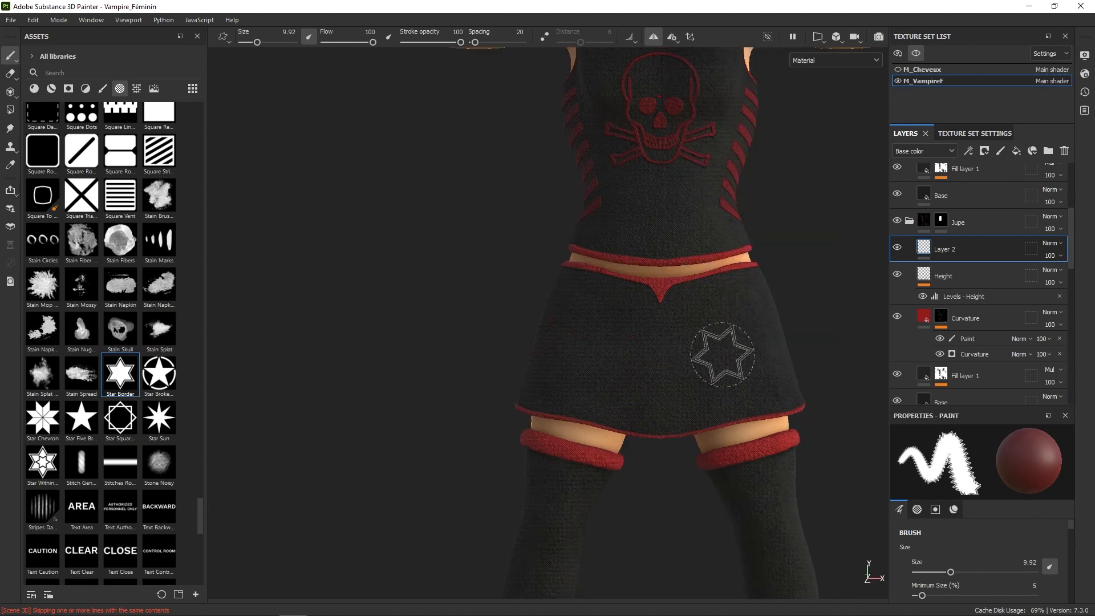
left_click(673, 38)
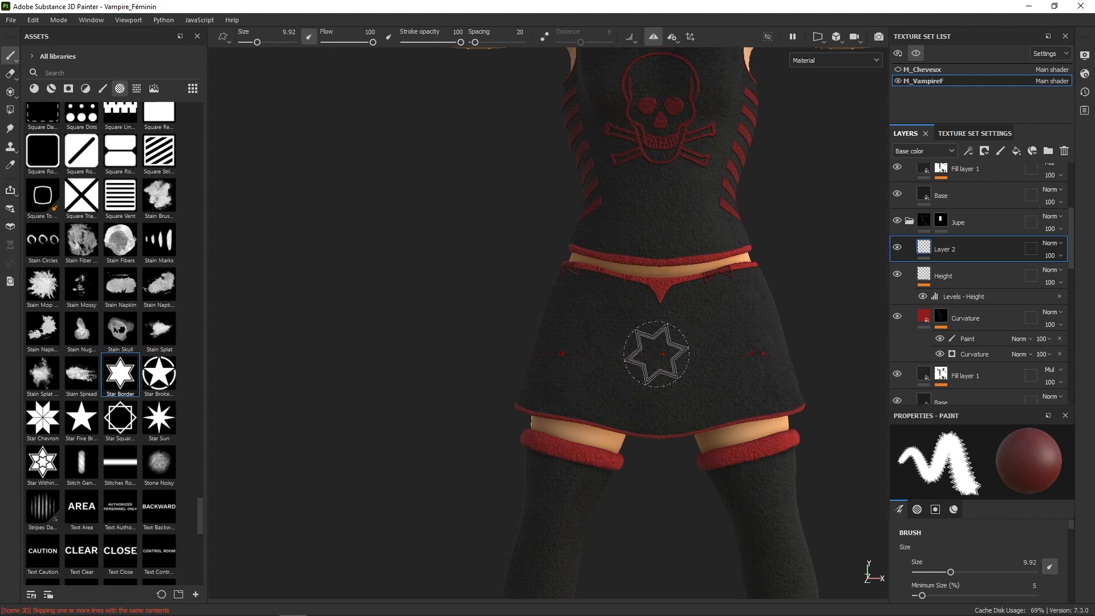
- Stamp a row of red stars around the skirt above the hem with radial symmetry, keeping one star centered at the front
mouse_move(778, 308)
left_mouse_down("alt")
mouse_move(772, 338)
mouse_move(807, 306)
mouse_move(723, 357)
mouse_move(851, 343)
mouse_move(672, 362)
mouse_move(686, 341)
mouse_move(538, 365)
left_mouse_up("alt")
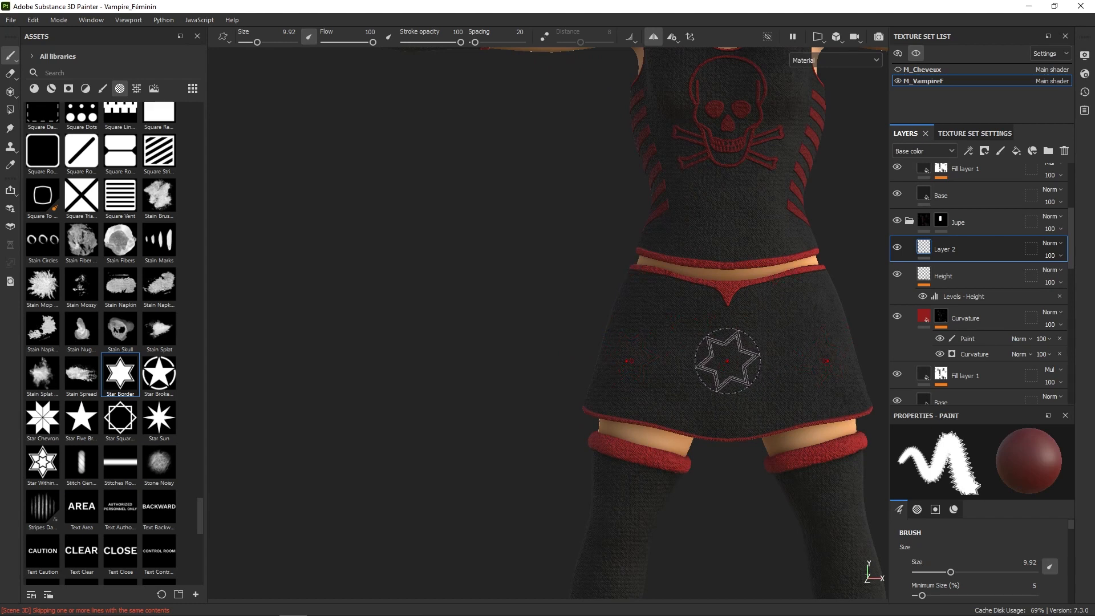
mouse_move(810, 399)
left_mouse_down("alt")
mouse_move(839, 418)
mouse_move(775, 379)
mouse_move(879, 372)
mouse_move(675, 420)
mouse_move(775, 379)
mouse_move(709, 396)
left_mouse_up("alt")
right_click_drag(709, 395, 777, 180, "alt")
right_click_drag(754, 396, 755, 344, "alt")
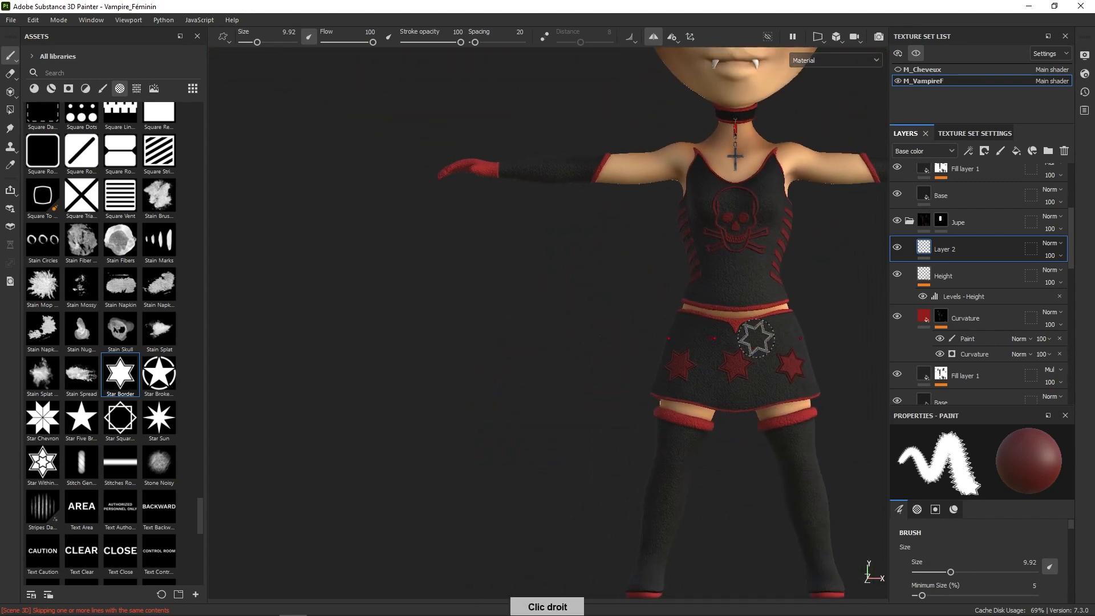
middle_click_drag(808, 415, 748, 379, "alt")
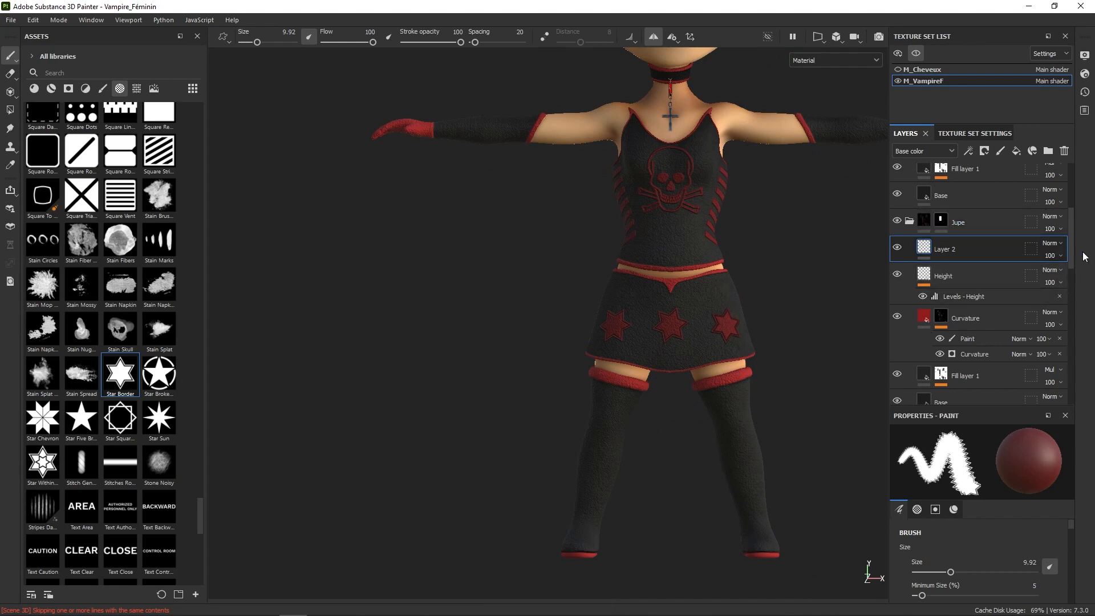
- Add a new paint layer and move it into the Gants folder above the Height layer
left_click_drag(1071, 253, 1076, 386)
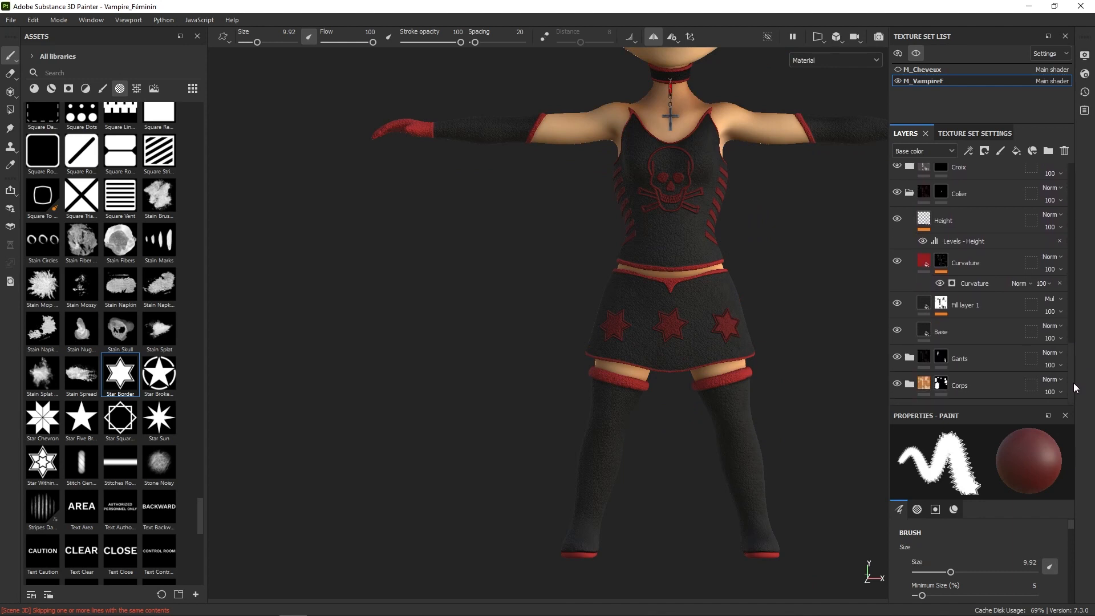
left_click(909, 357)
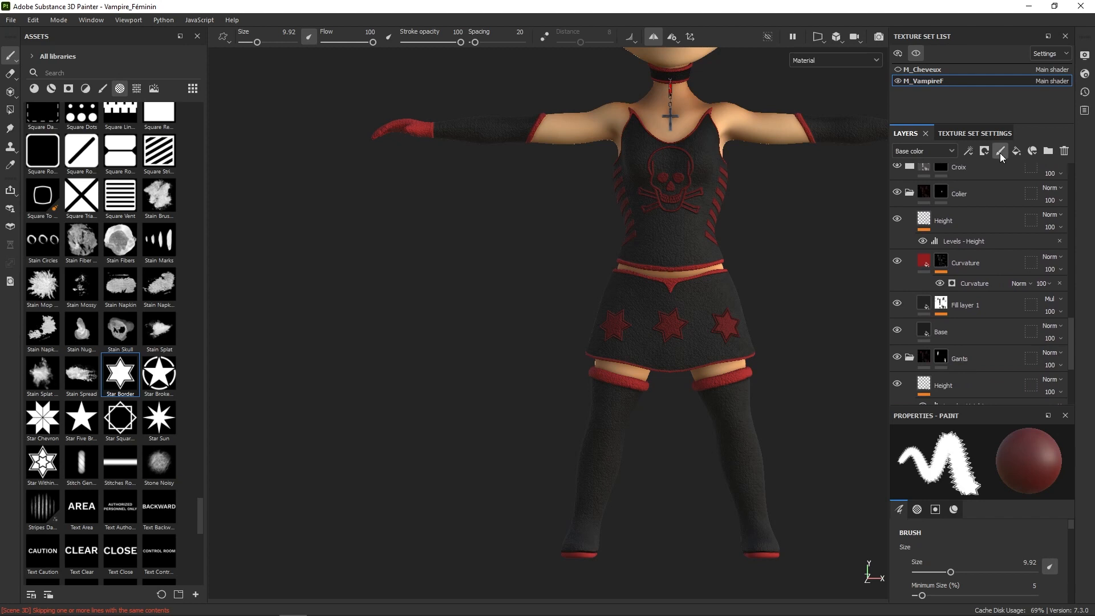
scroll(987, 257, "up", 1)
mouse_move(1071, 319)
left_mouse_down()
mouse_move(1076, 365)
mouse_move(1088, 212)
left_mouse_up()
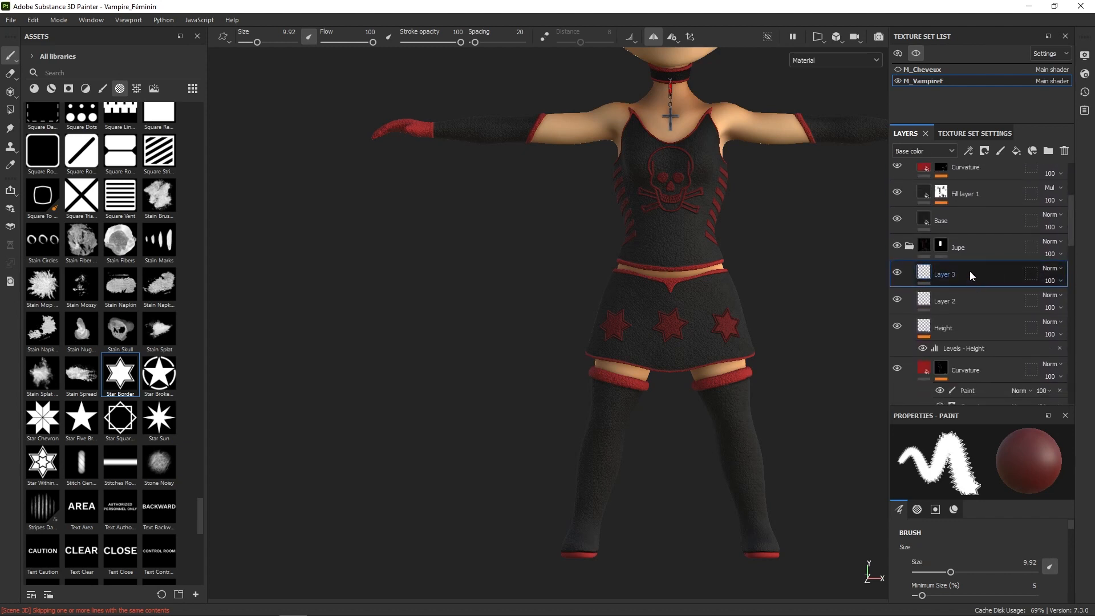
mouse_move(970, 273)
left_mouse_down()
mouse_move(988, 410)
mouse_move(985, 379)
left_mouse_up()
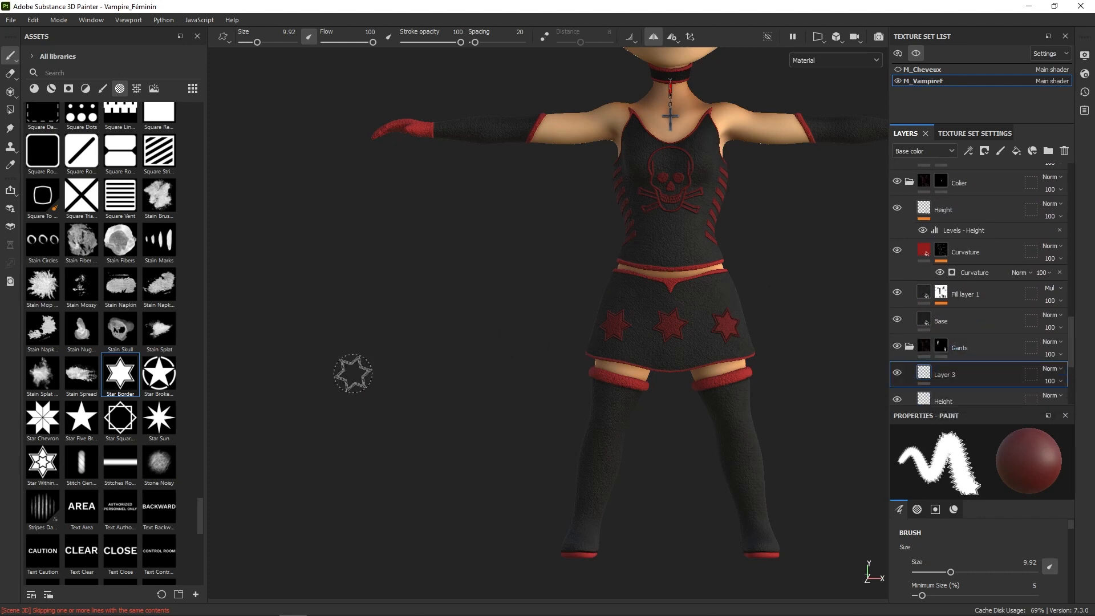
- Give the brush the Stitches Roller alpha at size 17.37 and tilt its angle for diagonal glove stripes
left_click(122, 463)
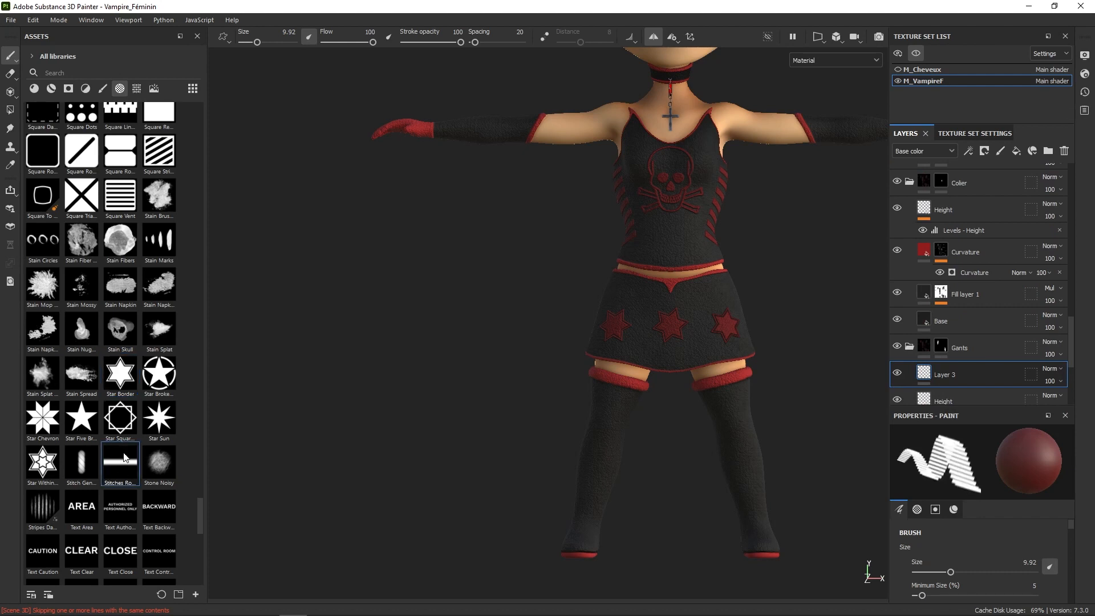
middle_click_drag(801, 281, 788, 292)
right_click_drag(695, 363, 675, 350, "ctrl")
right_click(674, 351)
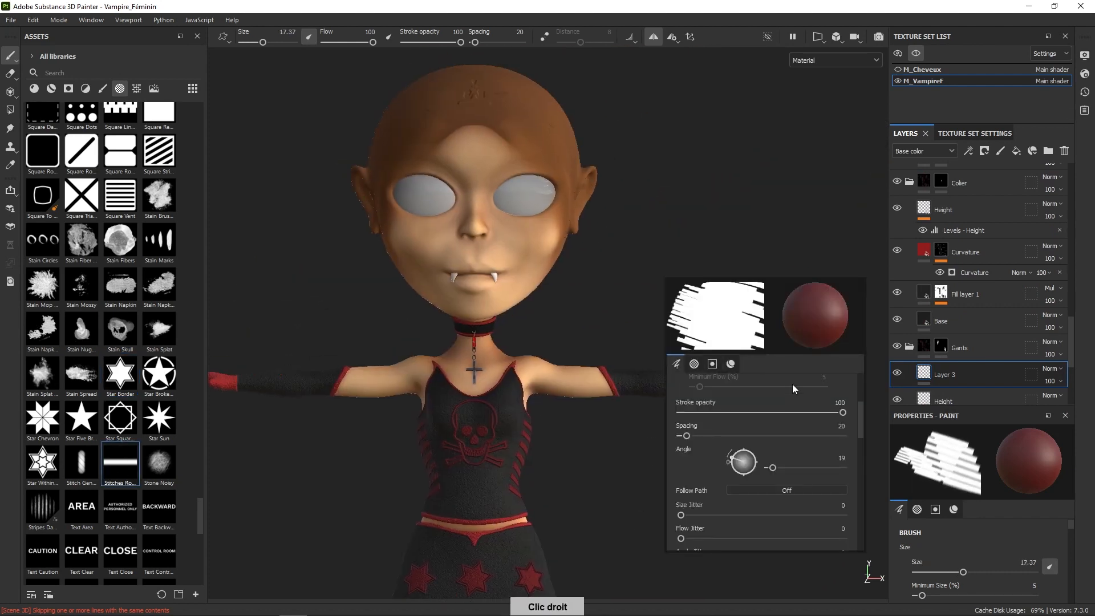
mouse_move(865, 426)
left_mouse_down()
mouse_move(864, 396)
mouse_move(859, 445)
mouse_move(783, 415)
left_mouse_up()
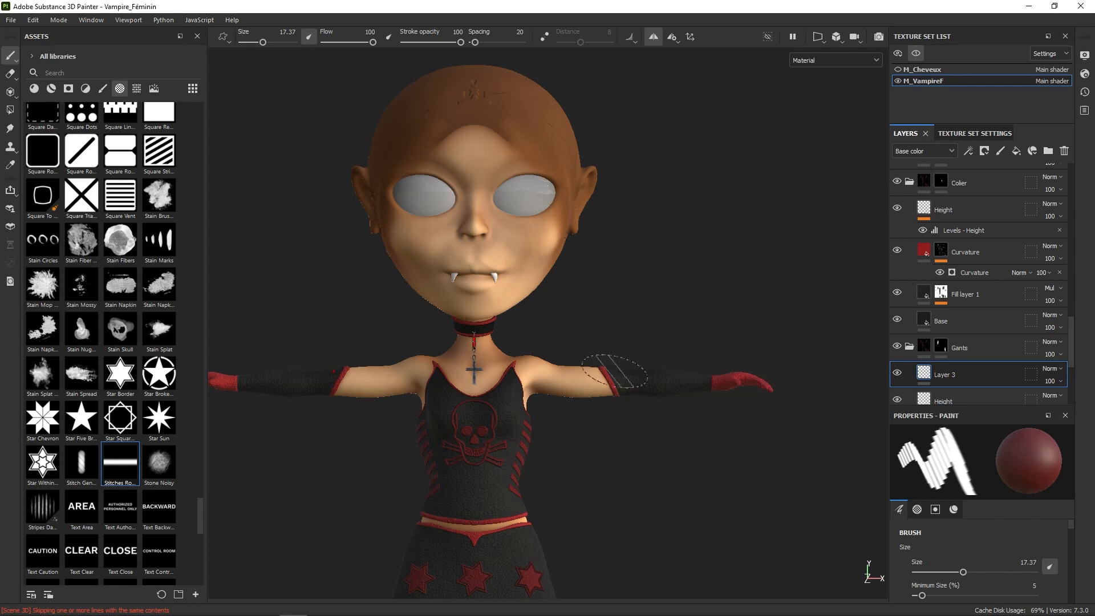
- Set the brush size to 12.2, angle to 66 and slice width to 0, and stamp diagonal red stripes along one glove
left_click(645, 383)
mouse_move(667, 363)
right_mouse_down("ctrl")
mouse_move(648, 363)
mouse_move(647, 378)
right_mouse_up("ctrl")
right_click(645, 377)
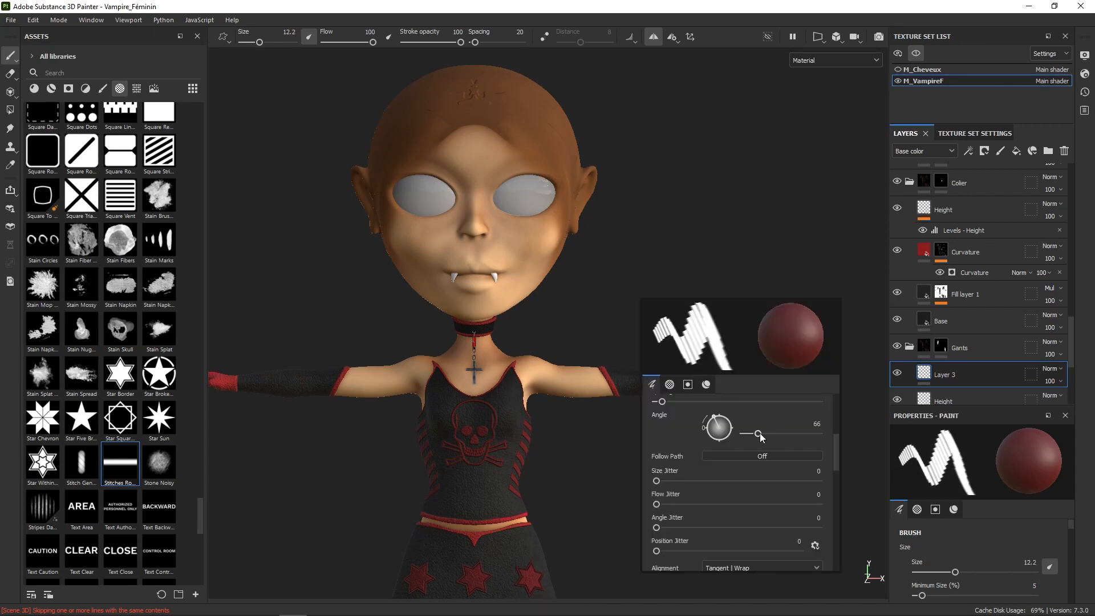
left_click_drag(833, 451, 834, 500)
left_click_drag(673, 478, 656, 477)
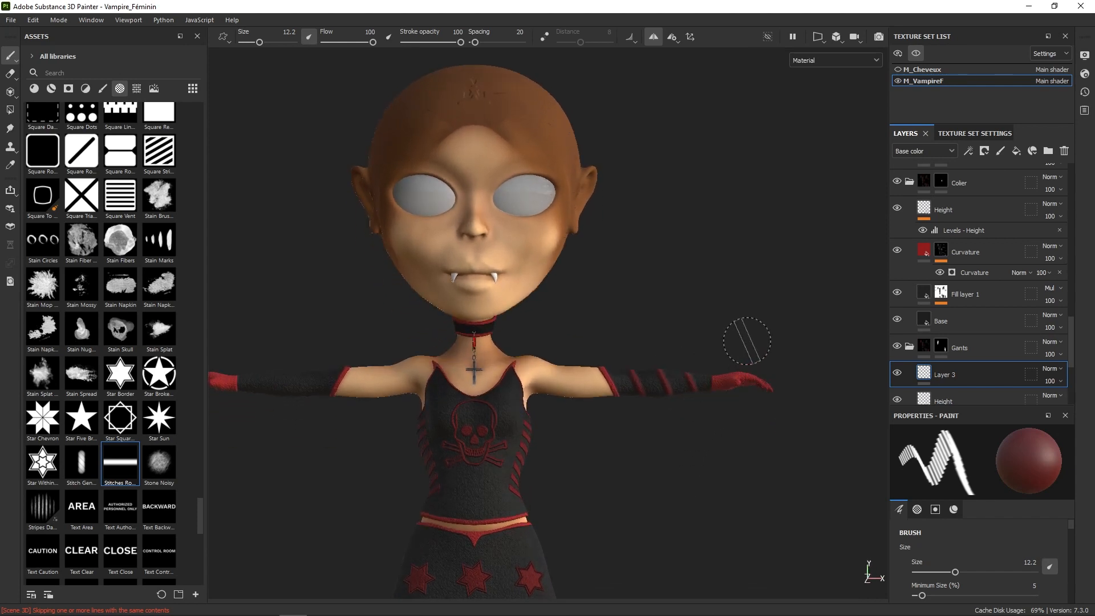
- Switch to mirror symmetry and stamp the diagonal stripes on both gloves, continuing them over the top of the arms
left_click(673, 37)
left_click(697, 60)
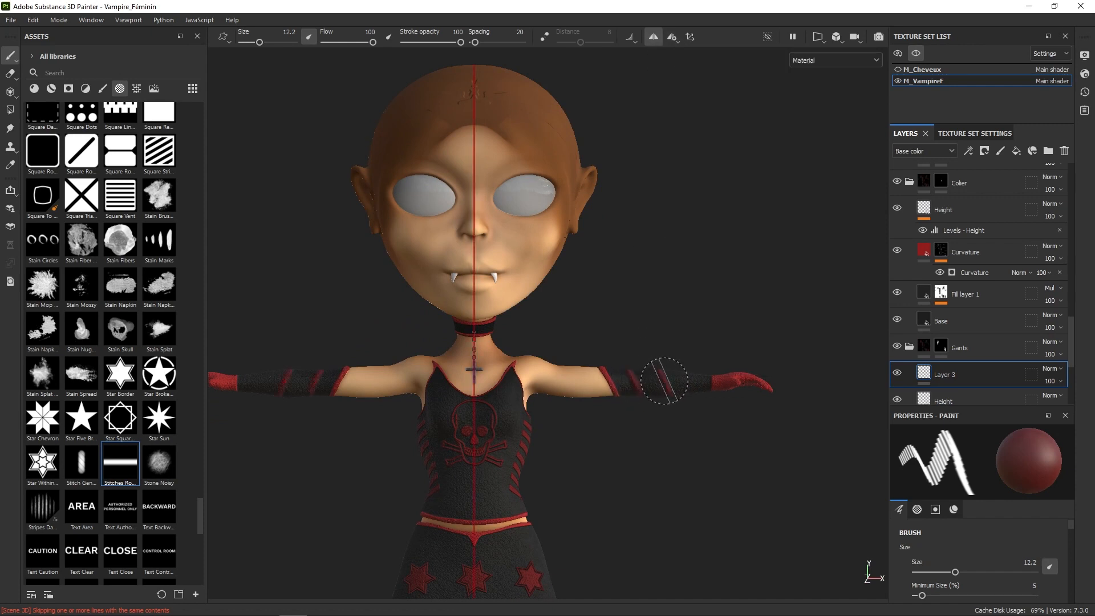
left_click_drag(718, 352, 714, 480, "alt")
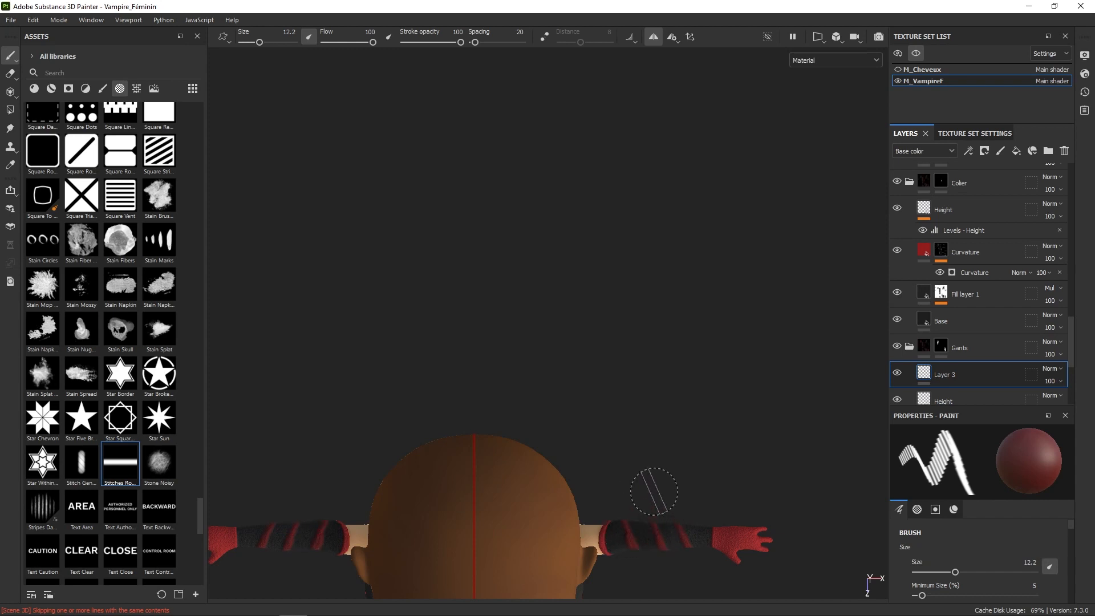
mouse_move(627, 529)
middle_mouse_down()
mouse_move(643, 496)
mouse_move(652, 567)
mouse_move(674, 307)
mouse_move(666, 502)
mouse_move(680, 533)
mouse_move(673, 517)
middle_mouse_up()
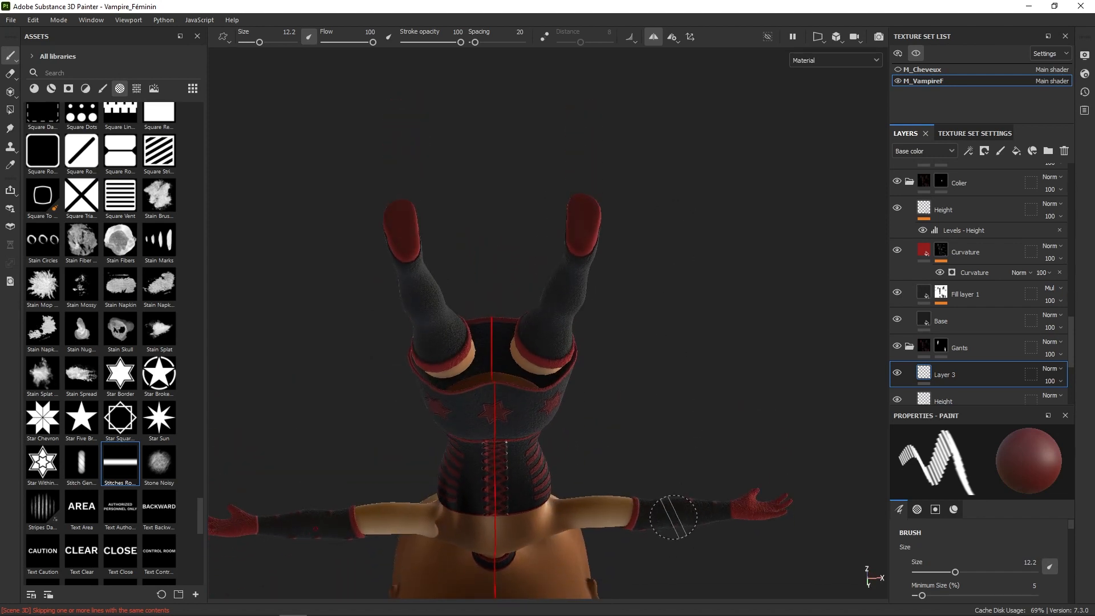
- Search the brushes for "soft", choose Basic Soft and reduce its size to 1.37
right_click(689, 459)
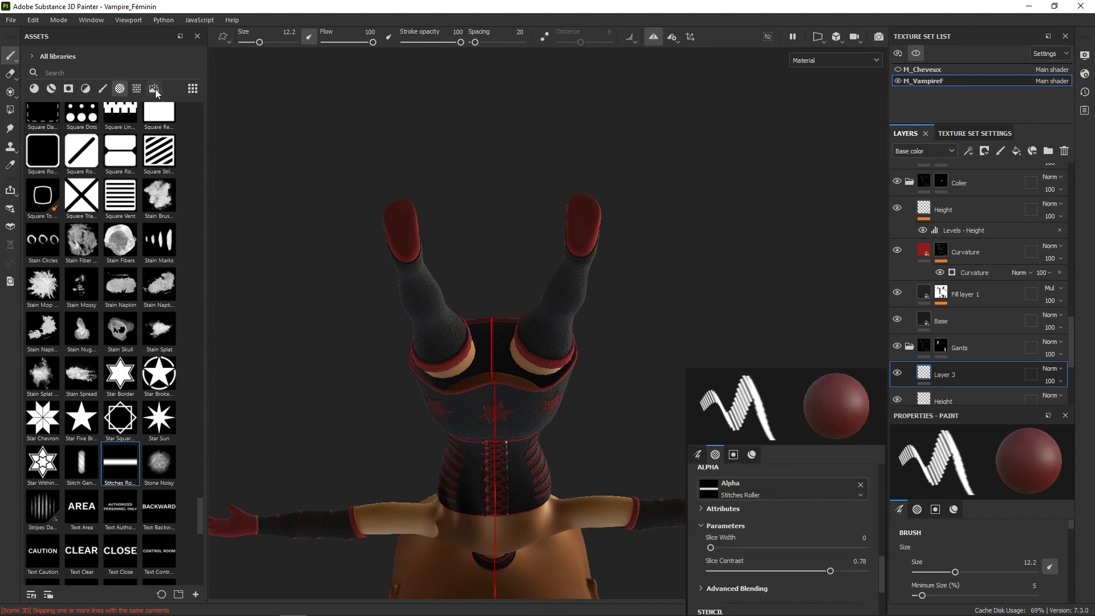
left_click(170, 78)
type("soft")
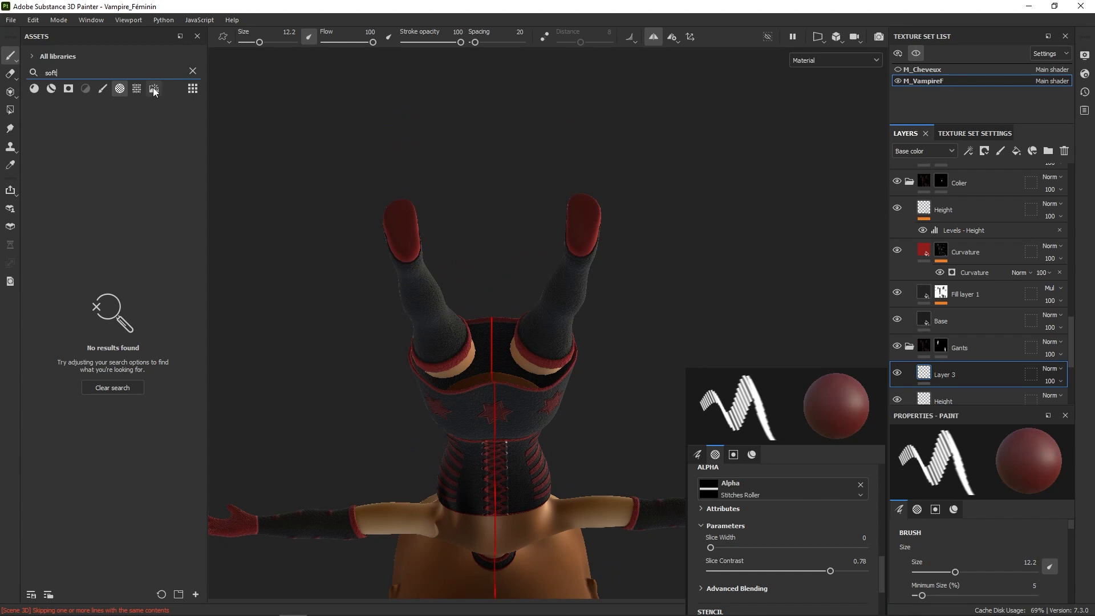
left_click(103, 89)
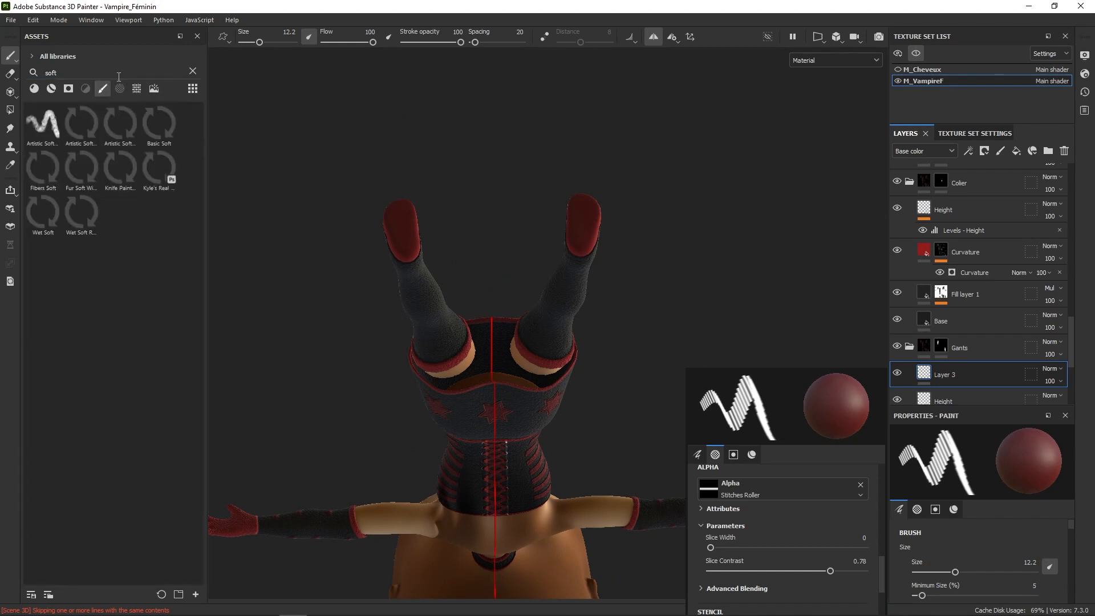
left_click(159, 124)
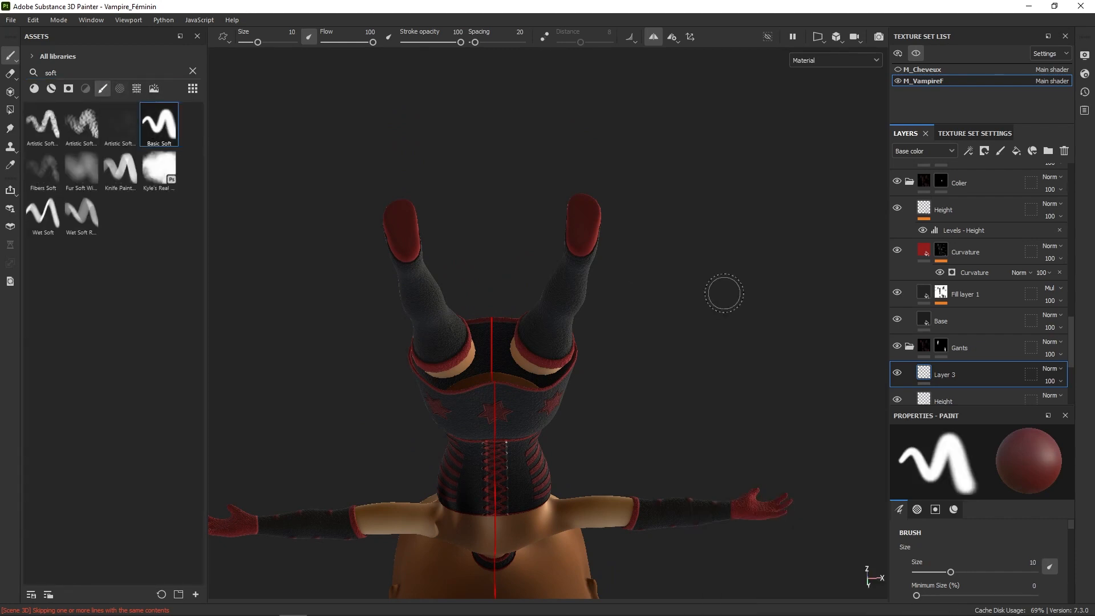
mouse_move(722, 478)
right_mouse_down("ctrl")
mouse_move(648, 533)
mouse_move(664, 462)
mouse_move(651, 497)
right_mouse_up("ctrl")
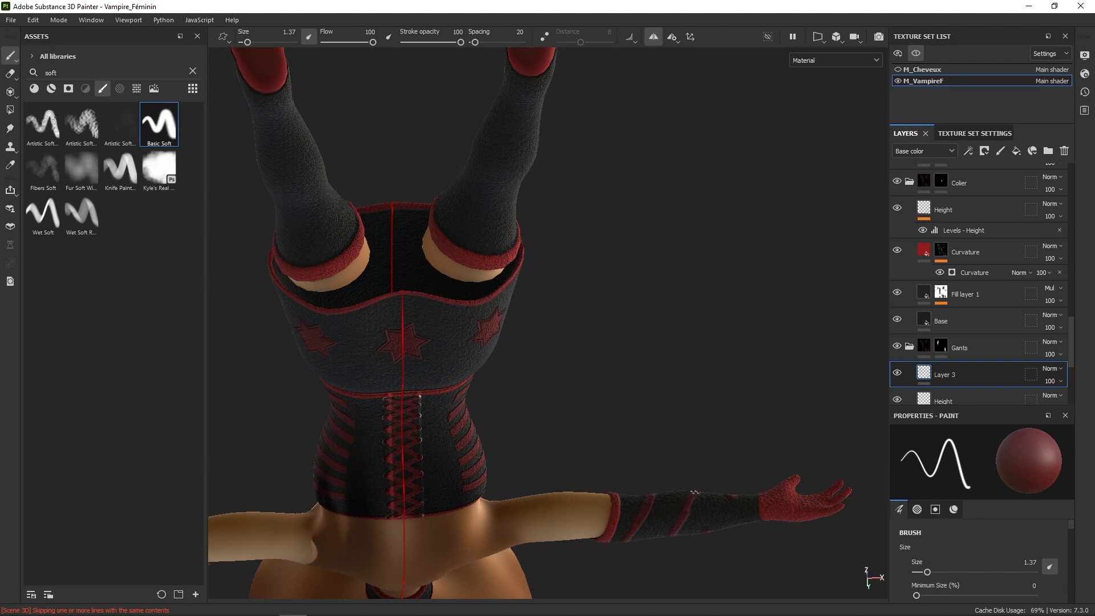
- Paint thin mirrored red strokes on the underside of the gloves to join the ends of the diagonal stripes
left_click_drag(707, 480, 703, 499, "alt")
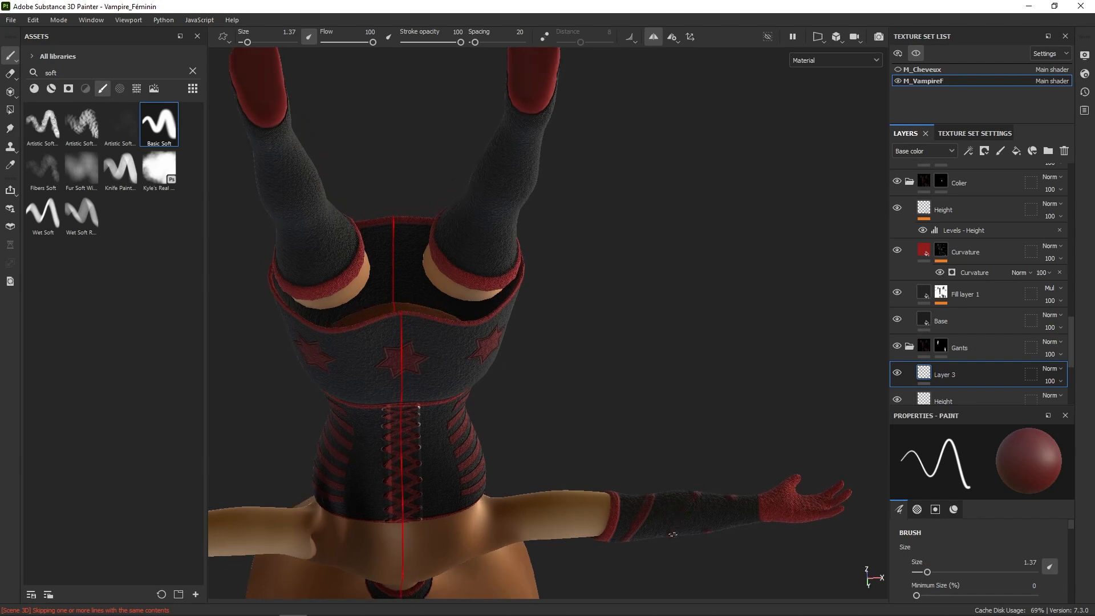
left_click_drag(741, 474, 741, 468, "alt")
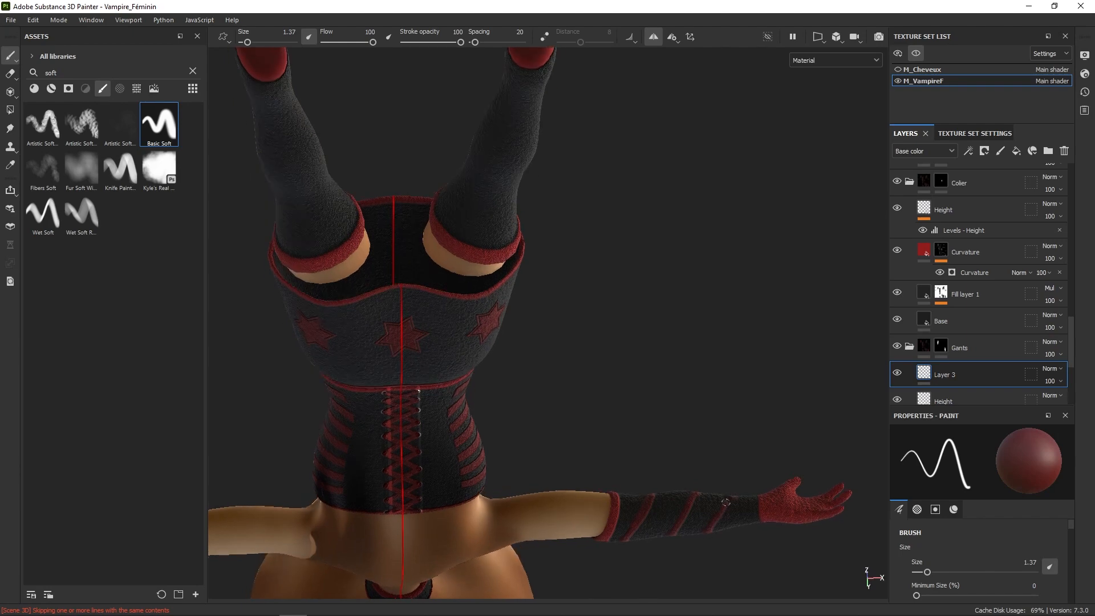
left_click_drag(734, 480, 715, 551, "alt")
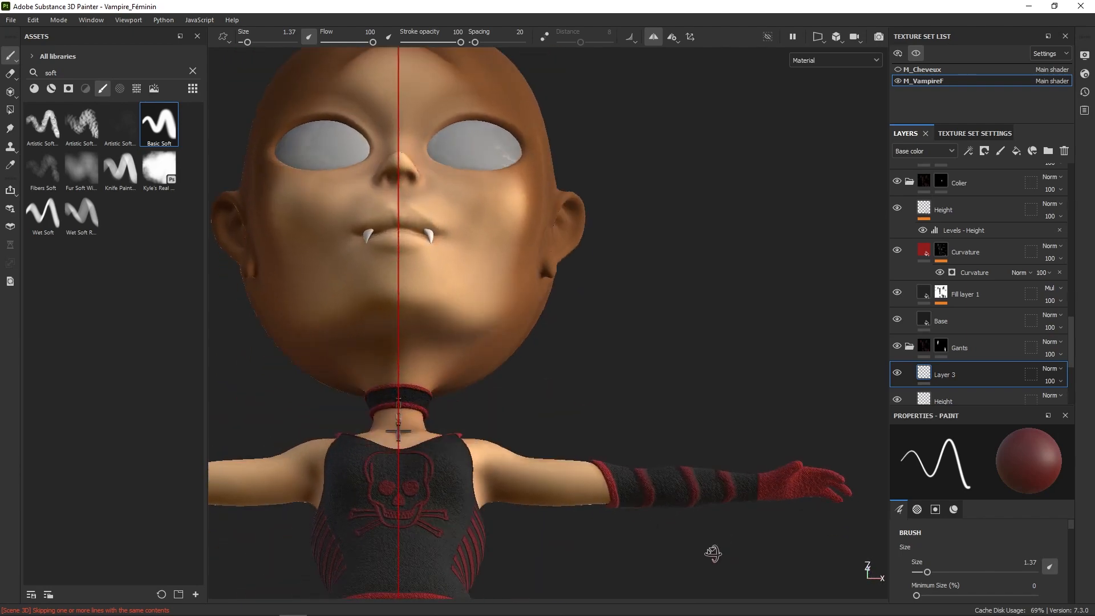
right_click_drag(715, 550, 670, 345, "alt")
middle_click_drag(670, 345, 682, 131, "alt")
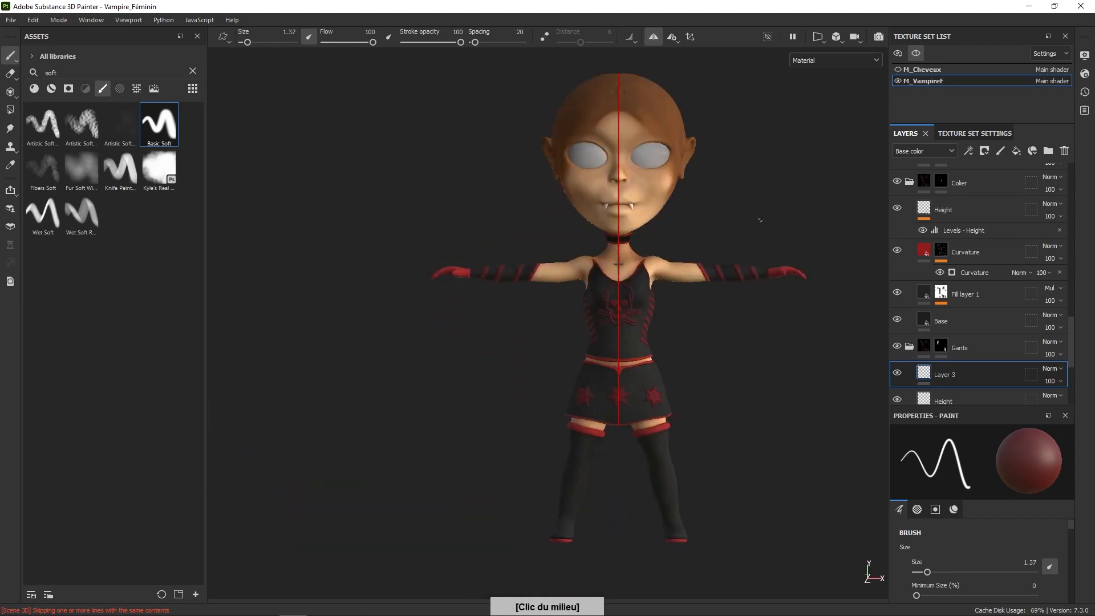
- Collapse the Gants, Colier, Croix and Corset folders in the layer stack
left_click_drag(1072, 322, 1071, 369)
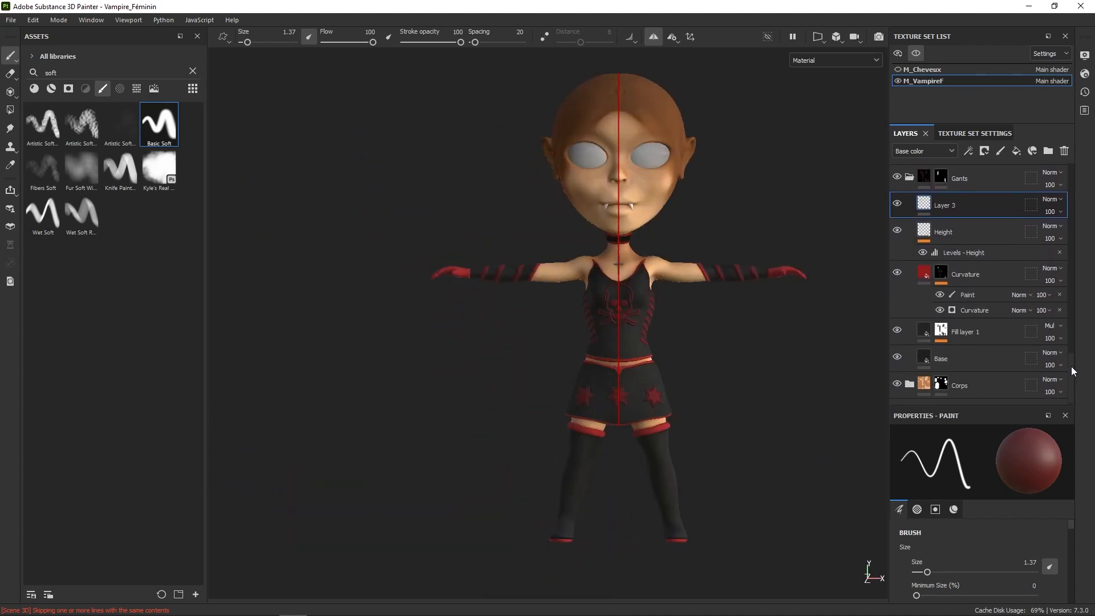
scroll(999, 318, "up", 3)
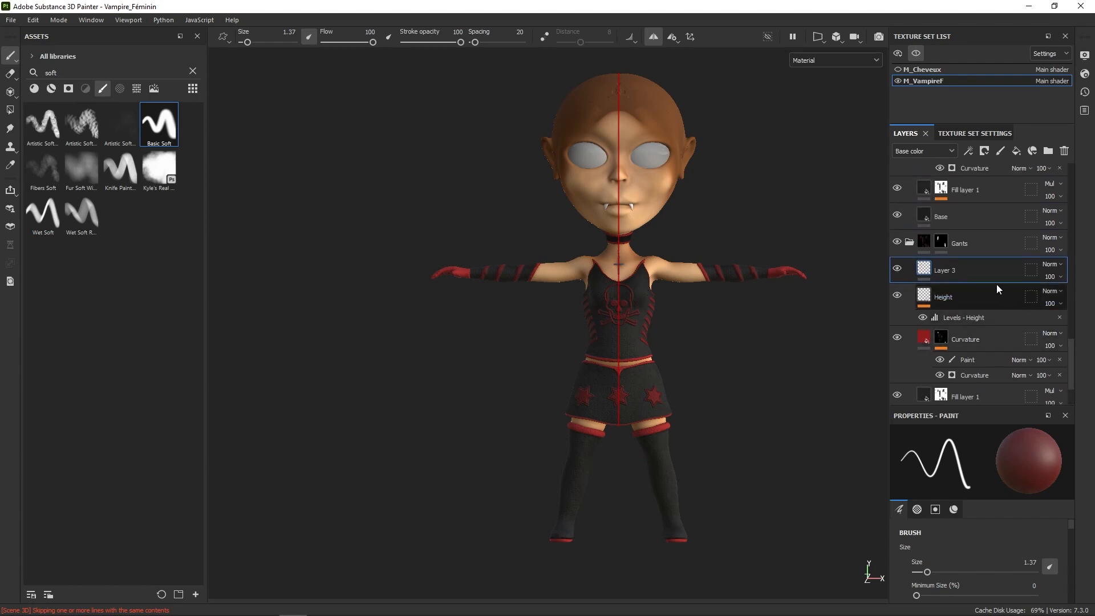
left_click(910, 243)
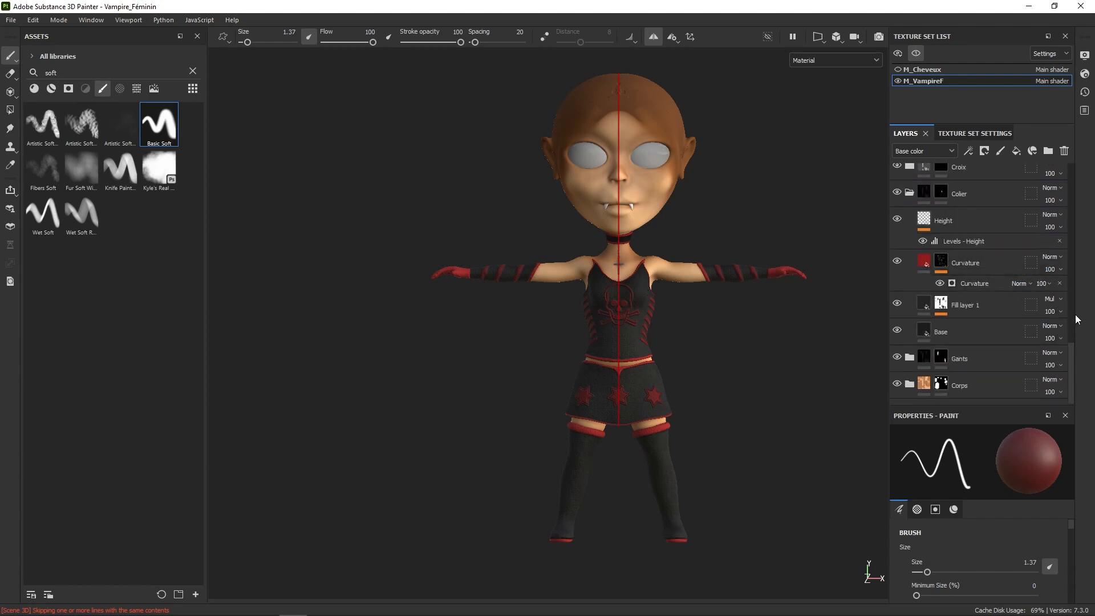
left_click_drag(1072, 356, 1079, 281)
left_click(911, 269)
left_click(910, 235)
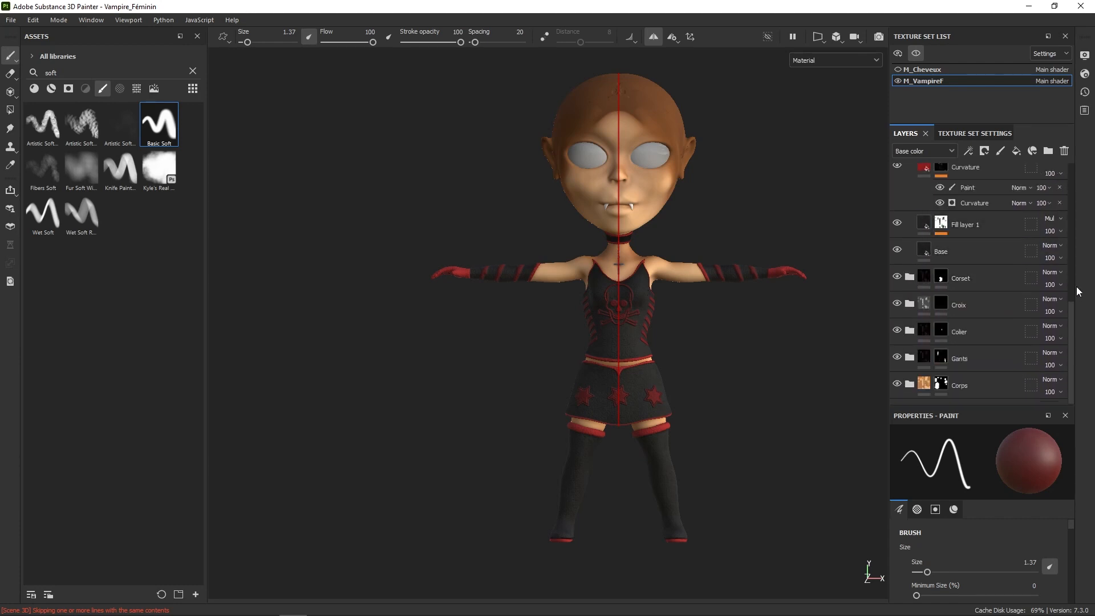
- Add a new paint layer at the top of the Bottes folder, above its Height layer
mouse_move(1073, 320)
left_mouse_down()
mouse_move(1083, 244)
mouse_move(1069, 258)
mouse_move(1065, 226)
left_mouse_up()
left_click(910, 248)
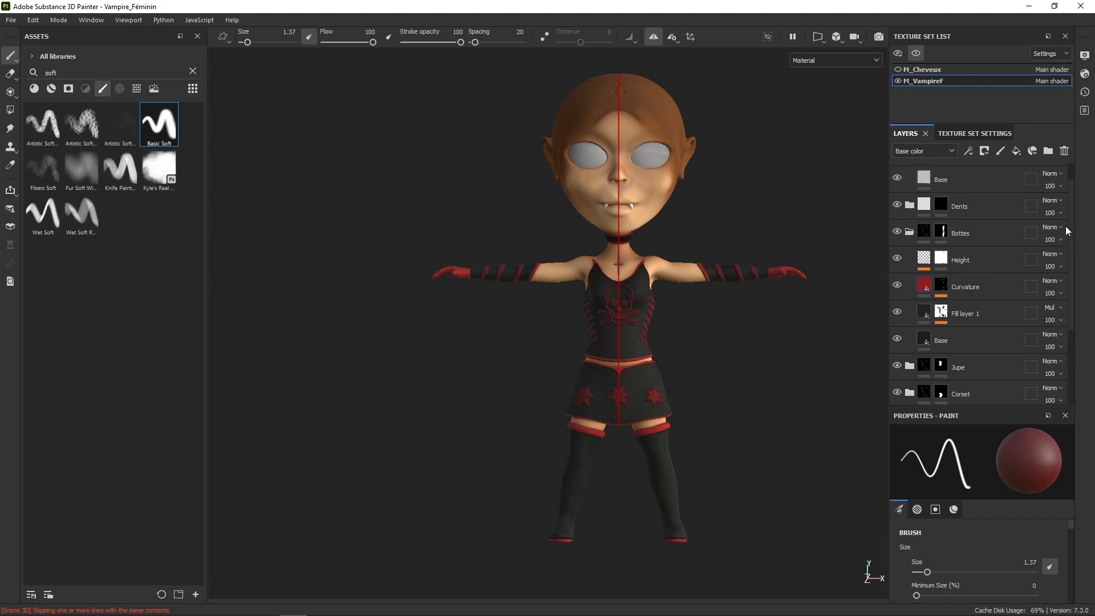
left_click(1014, 231)
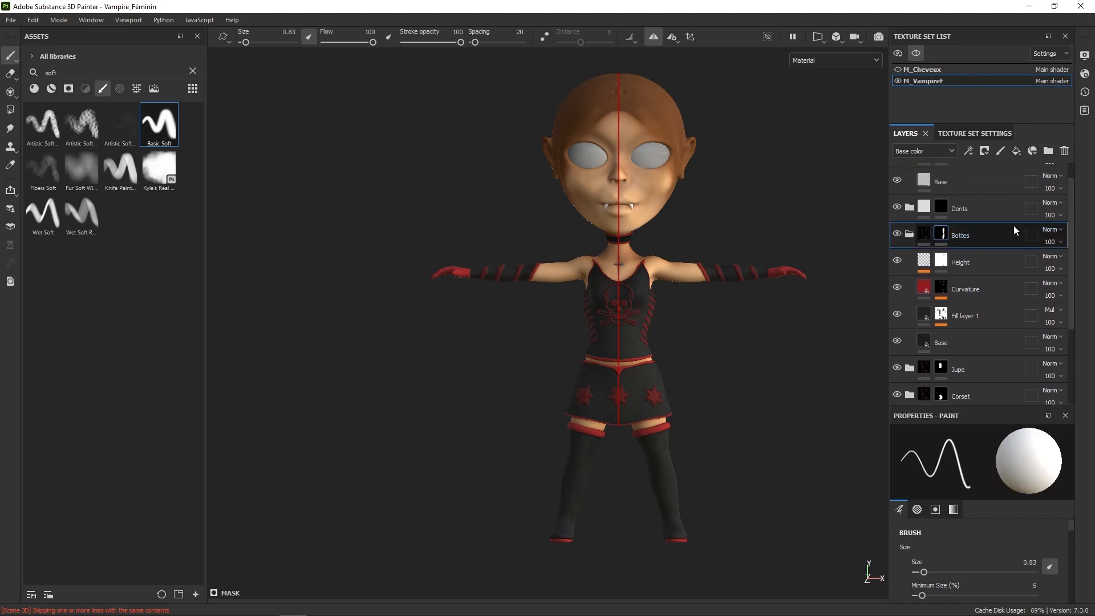
left_click(1000, 151)
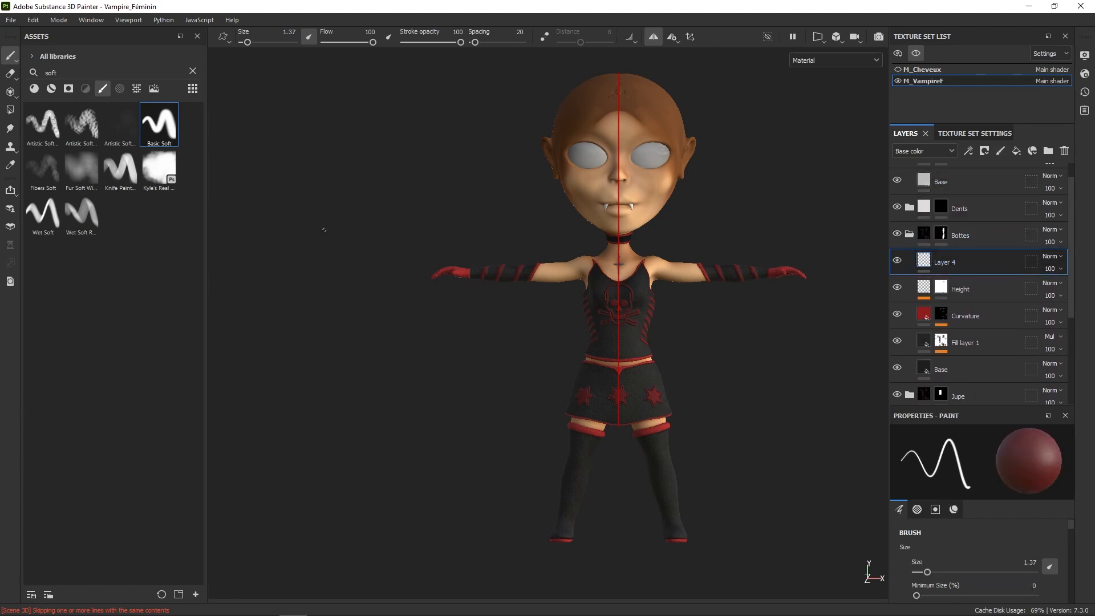
- Clear the asset search, choose the circular Medieval rosette alpha and stamp it in dark red on the boots' outer sides below the cuffs
left_click(137, 88)
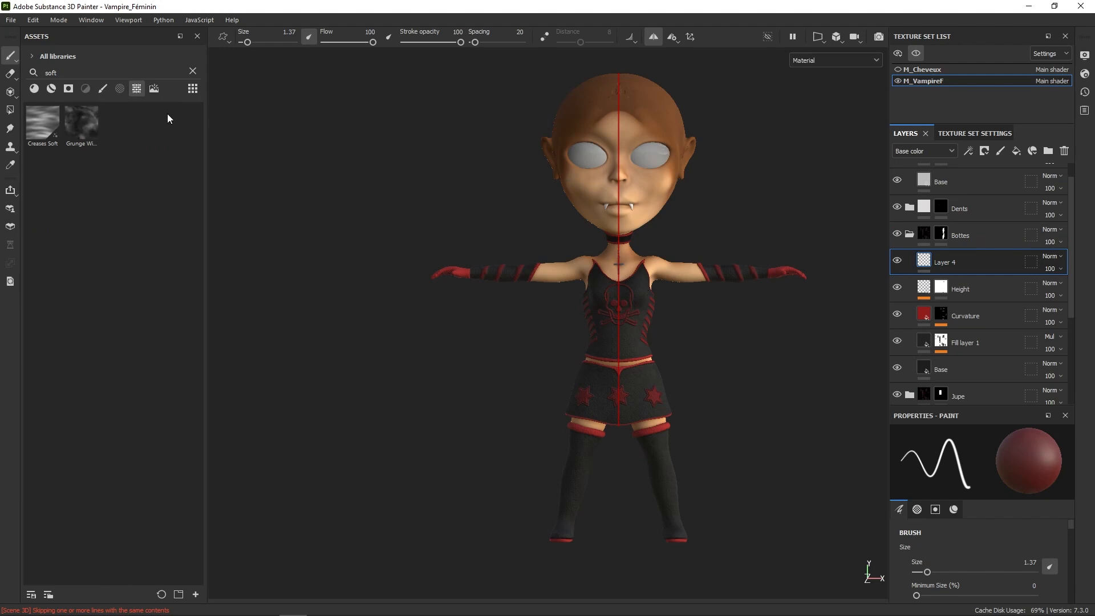
left_click(192, 69)
left_click(120, 88)
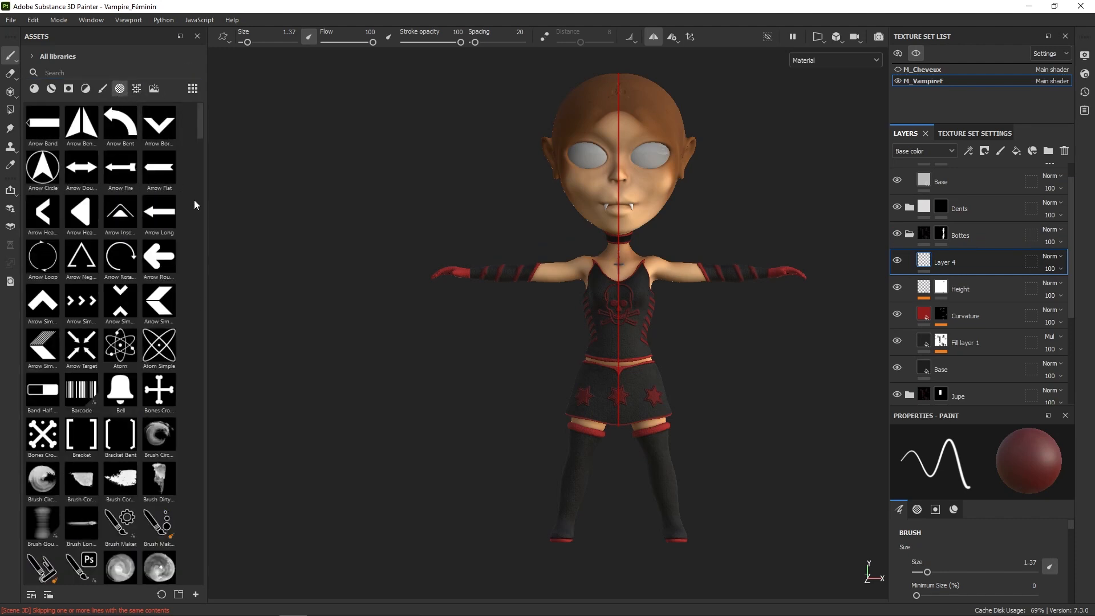
left_click_drag(200, 128, 196, 404)
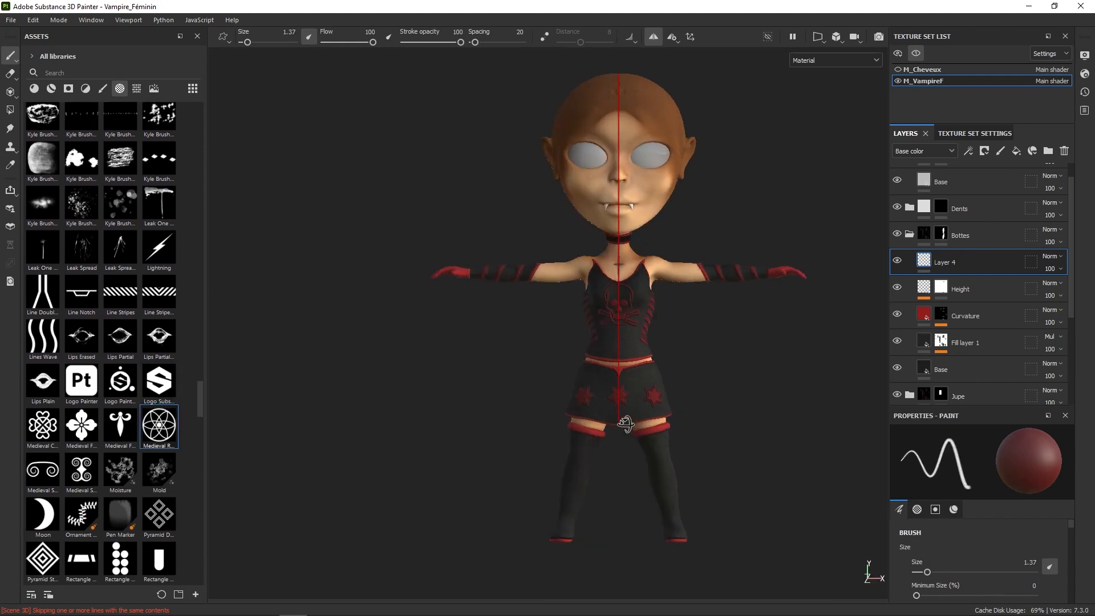
right_click_drag(666, 457, 727, 460, "ctrl")
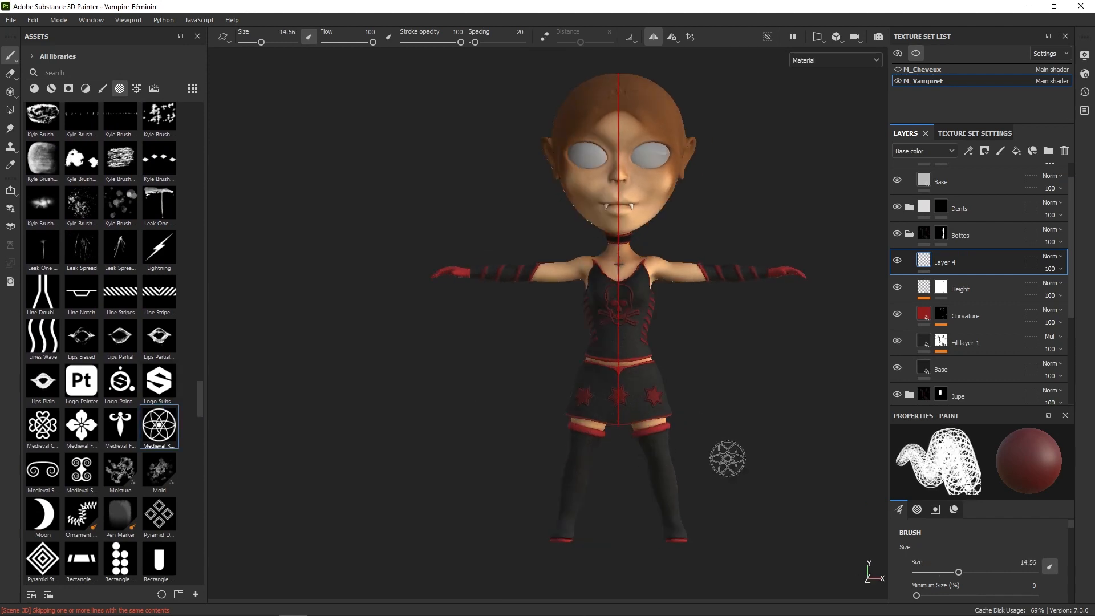
left_click_drag(726, 460, 514, 465, "alt")
mouse_move(733, 435)
right_mouse_down("alt")
mouse_move(708, 490)
mouse_move(715, 507)
right_mouse_up("alt")
middle_click_drag(746, 502, 724, 443)
left_click_drag(724, 443, 703, 452, "alt")
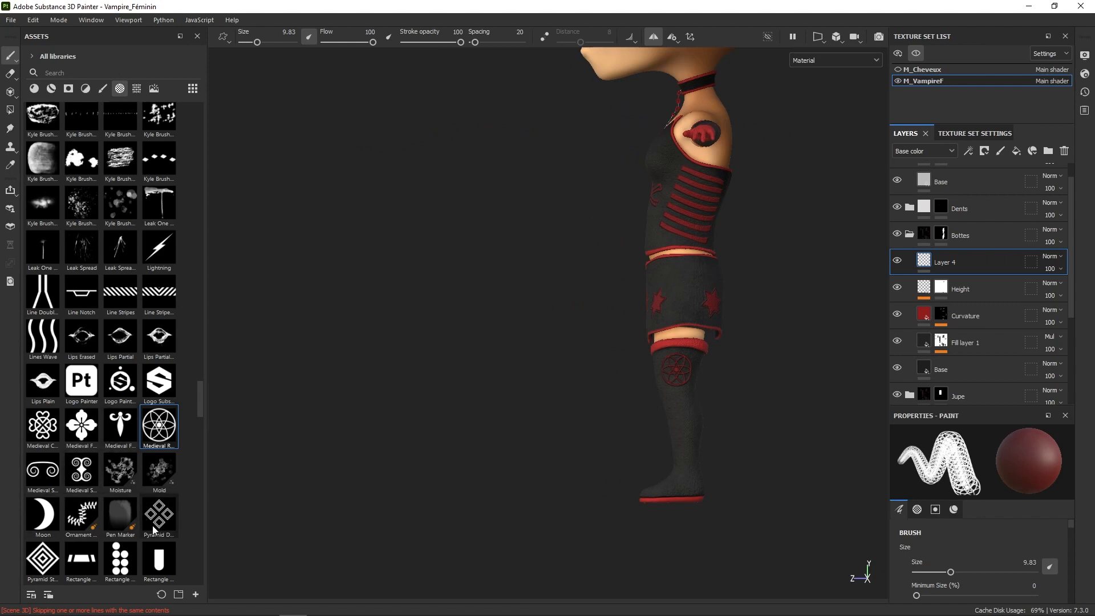
- Choose the round-ended rectangle alpha, set the brush size to 14.72 and stamp it in dark red at the outer ankles of both boots
left_click(160, 558)
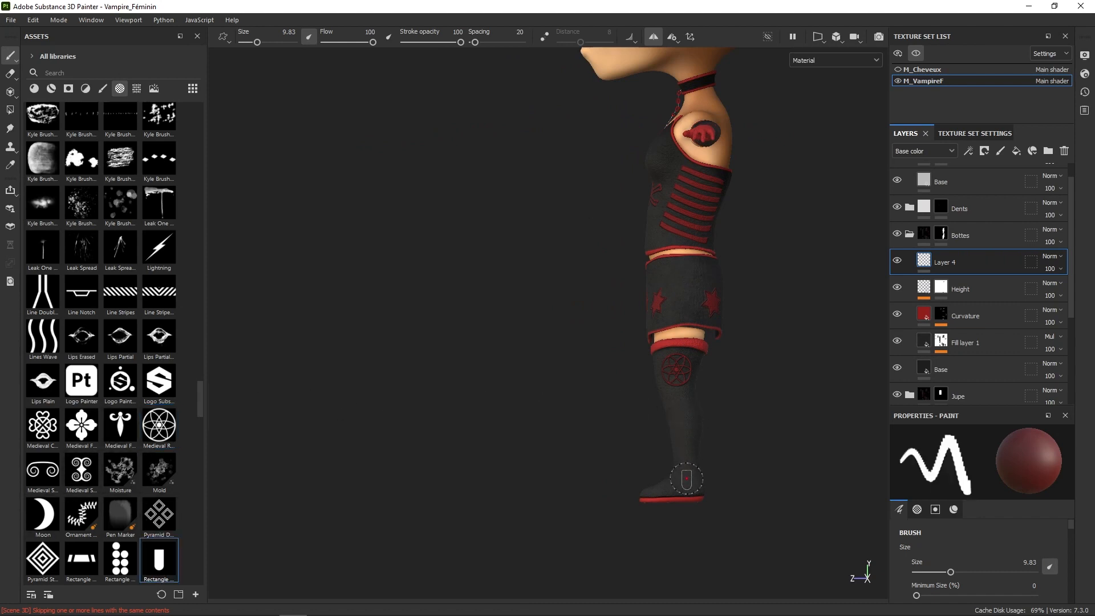
mouse_move(712, 451)
left_mouse_down("alt")
mouse_move(733, 436)
mouse_move(701, 440)
mouse_move(729, 437)
mouse_move(739, 418)
mouse_move(709, 435)
left_mouse_up("alt")
mouse_move(709, 436)
right_mouse_down("alt")
mouse_move(630, 471)
mouse_move(637, 465)
right_mouse_up("alt")
mouse_move(636, 464)
left_mouse_down("alt")
mouse_move(631, 525)
mouse_move(626, 480)
mouse_move(626, 500)
left_mouse_up("alt")
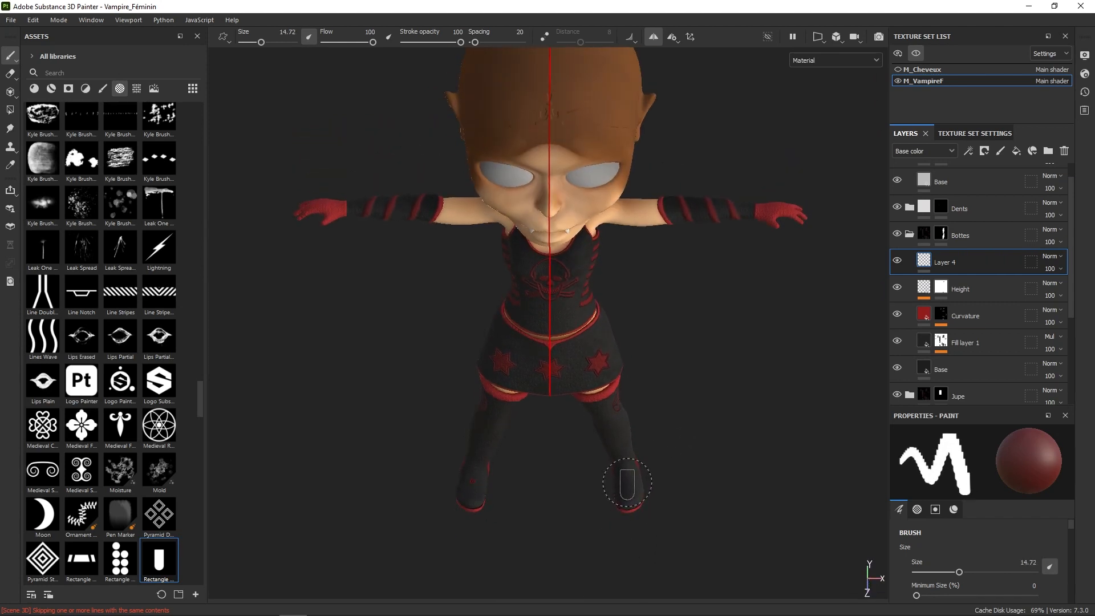
left_click_drag(628, 481, 704, 340, "alt")
left_click_drag(704, 423, 663, 454, "alt")
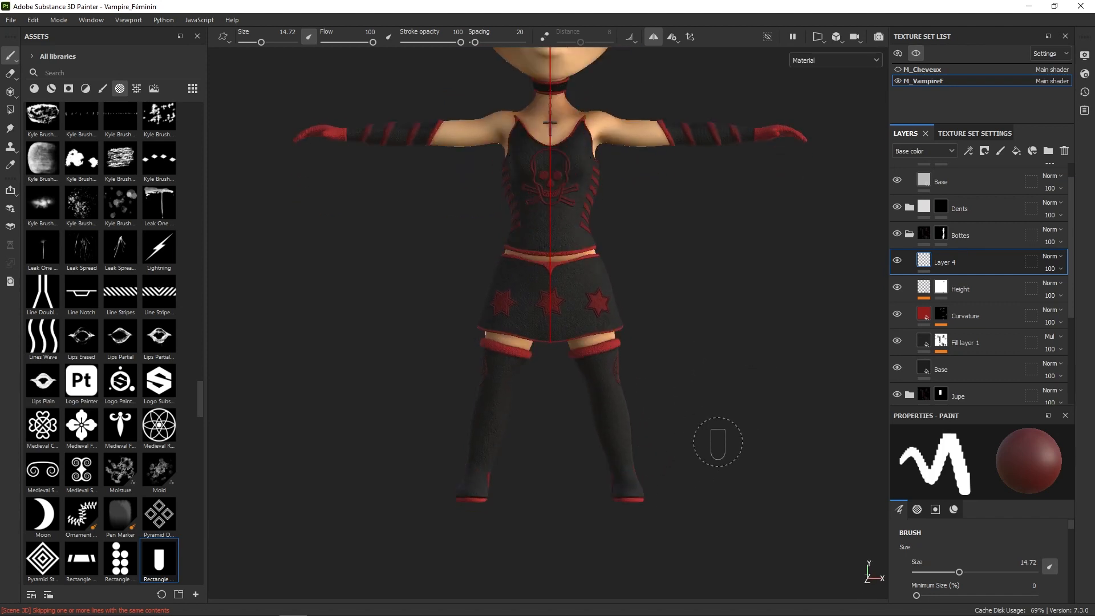
right_click_drag(718, 442, 742, 286, "alt")
left_click_drag(626, 471, 667, 475, "alt")
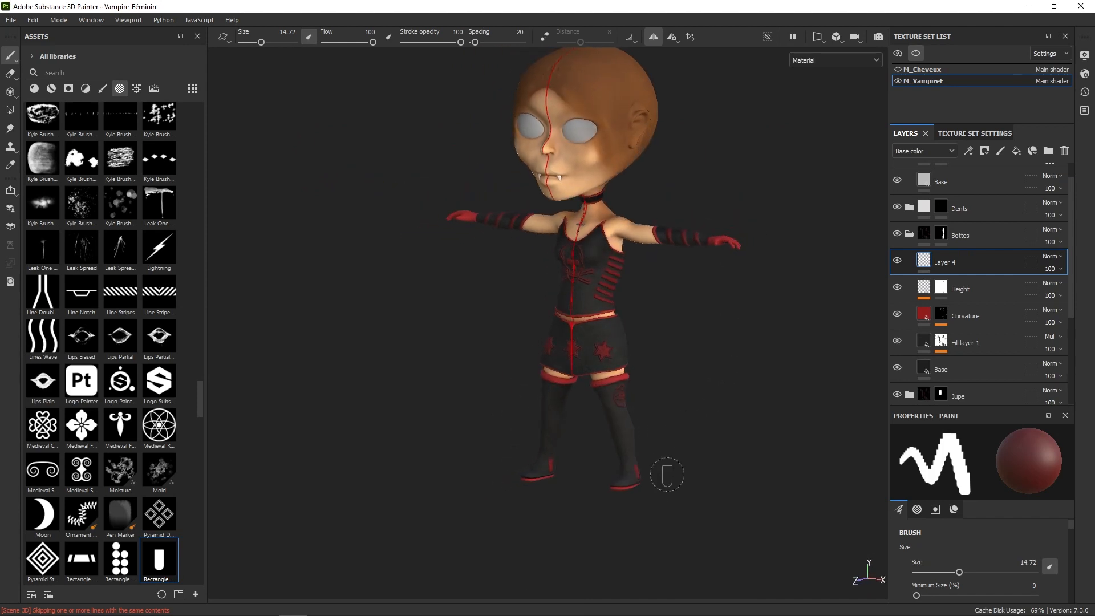
left_click_drag(683, 395, 820, 346, "alt")
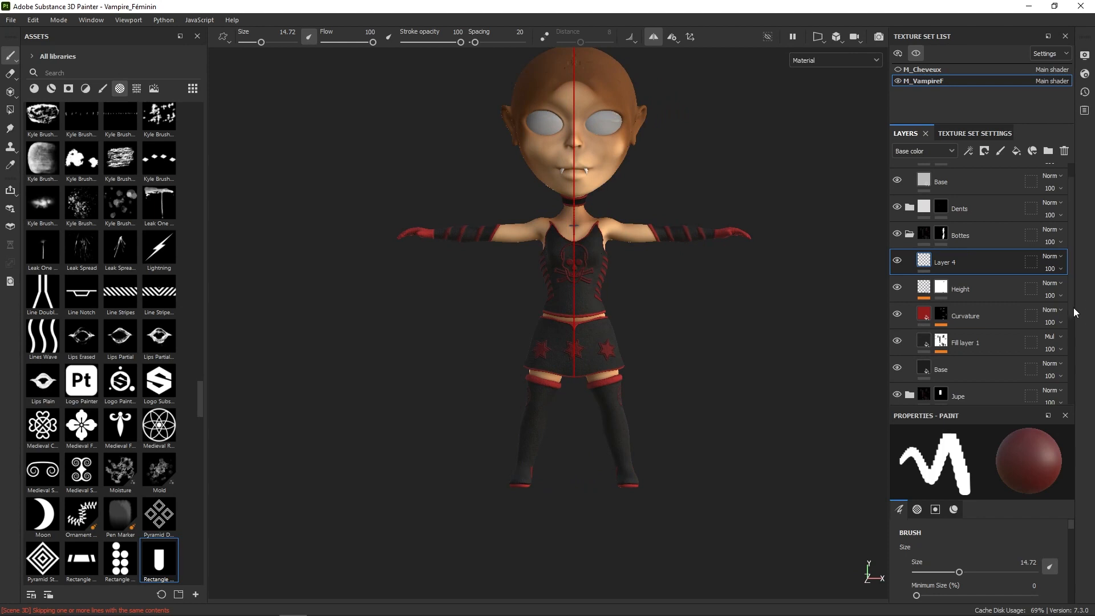
- Collapse the Bottes and Yeux folders, add a new paint layer and place it inside the Yeux folder above Base
left_click_drag(1074, 308, 1076, 263)
left_click(910, 257)
left_click(910, 177)
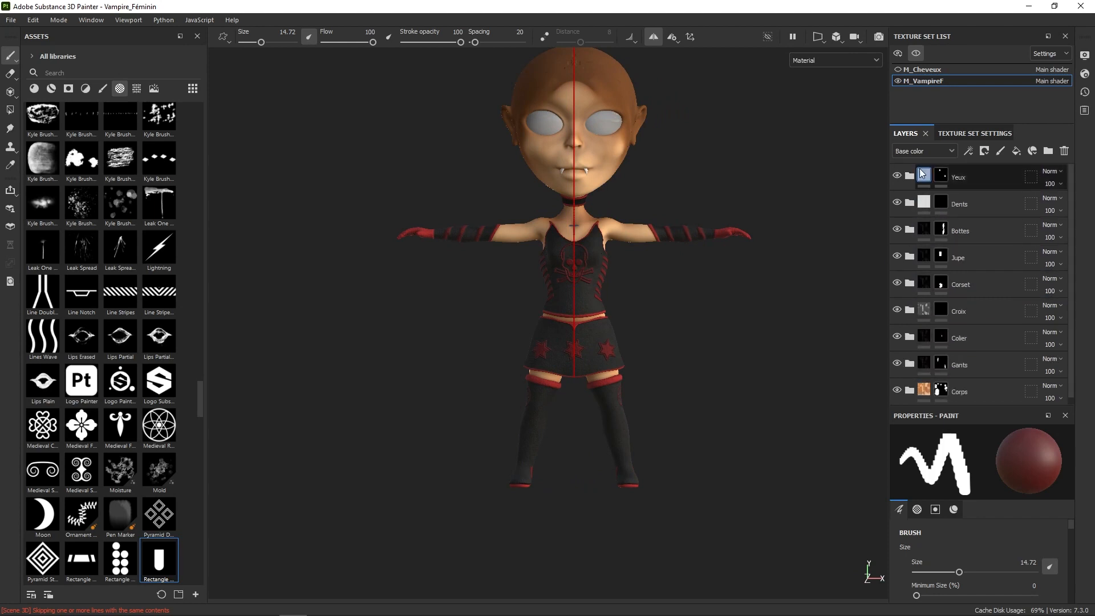
left_click(998, 178)
left_click(1000, 152)
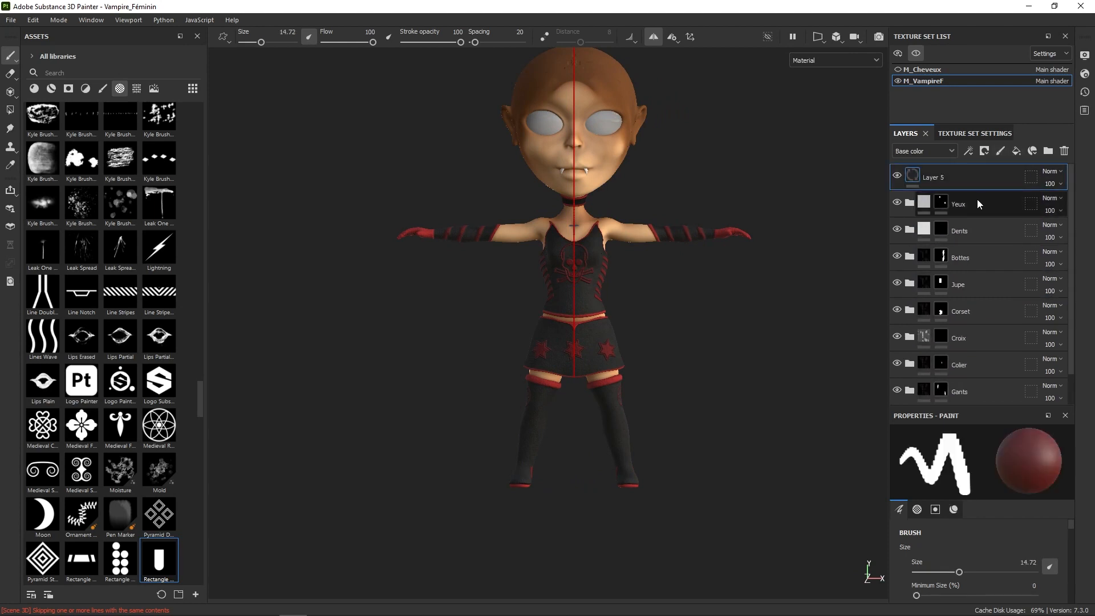
left_click_drag(969, 178, 964, 224)
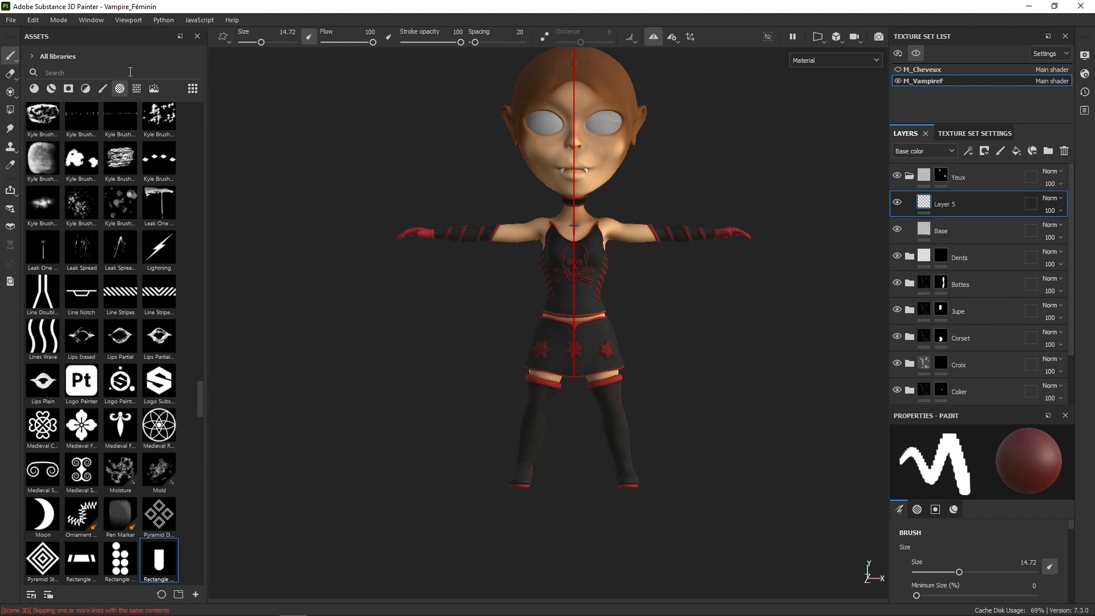
- Search the brushes for "soft" and choose Basic Soft for painting a close-up of the eyes
left_click(102, 88)
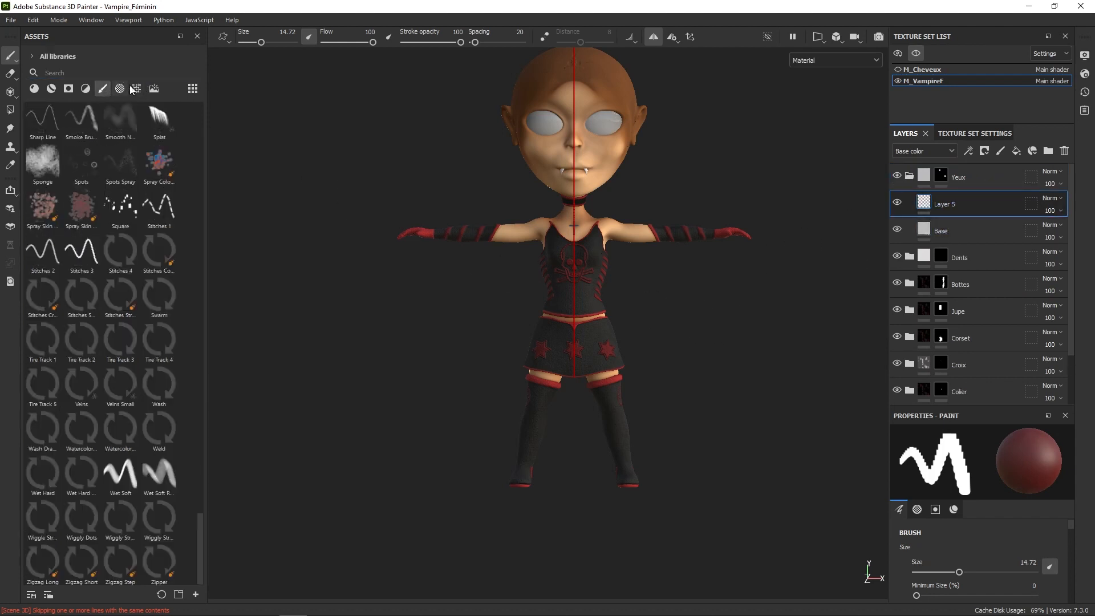
left_click(94, 70)
type("soft")
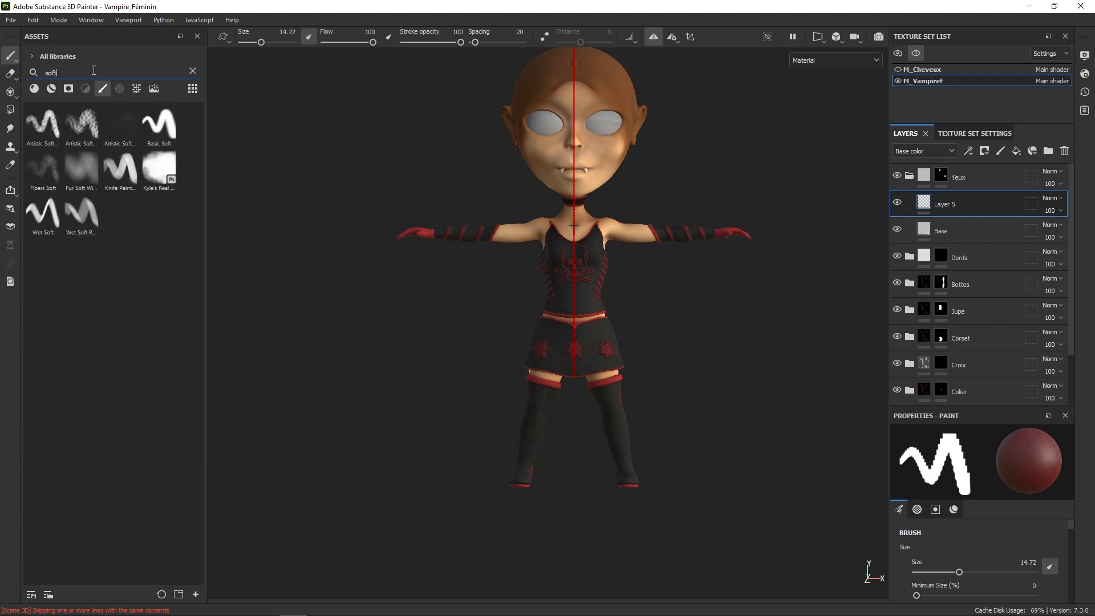
left_click(166, 130)
right_click_drag(639, 193, 637, 456, "alt")
middle_click_drag(687, 336, 704, 609, "alt")
right_click_drag(667, 331, 669, 389, "alt")
middle_click_drag(670, 373, 706, 611, "alt")
right_click_drag(642, 351, 631, 451, "alt")
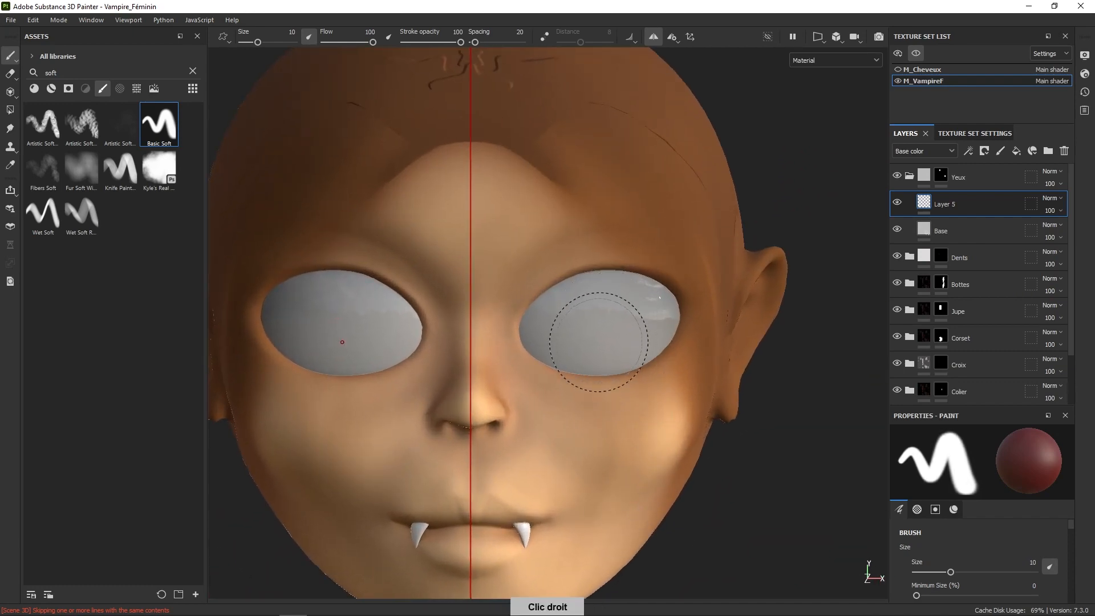
- Set the brush alpha's hardness to 0.87, disable its height channel and set the base color to black
right_click(640, 345)
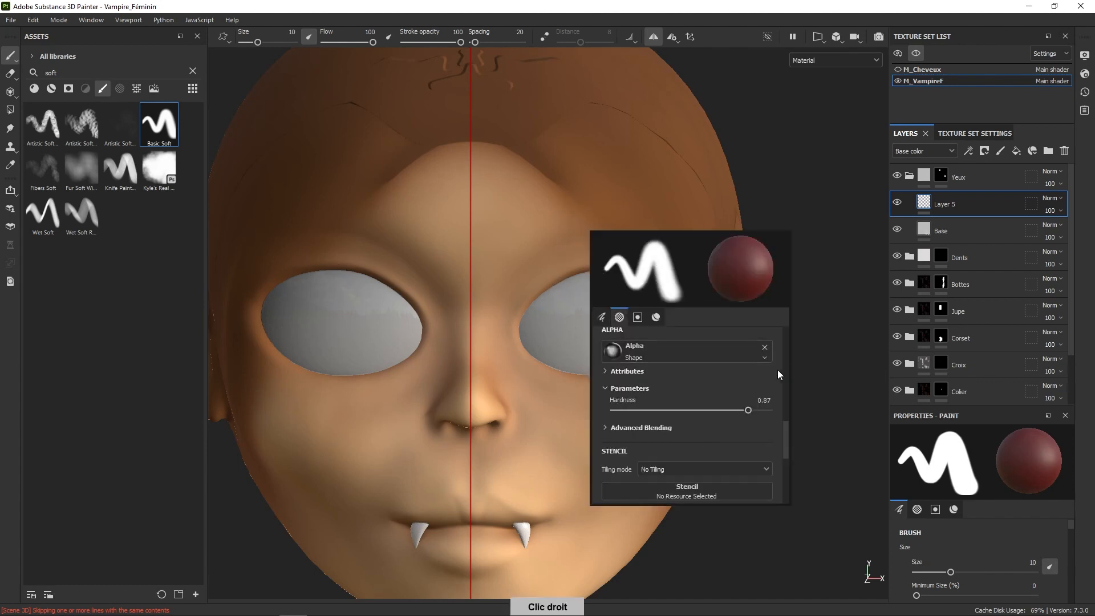
scroll(776, 394, "down", 5)
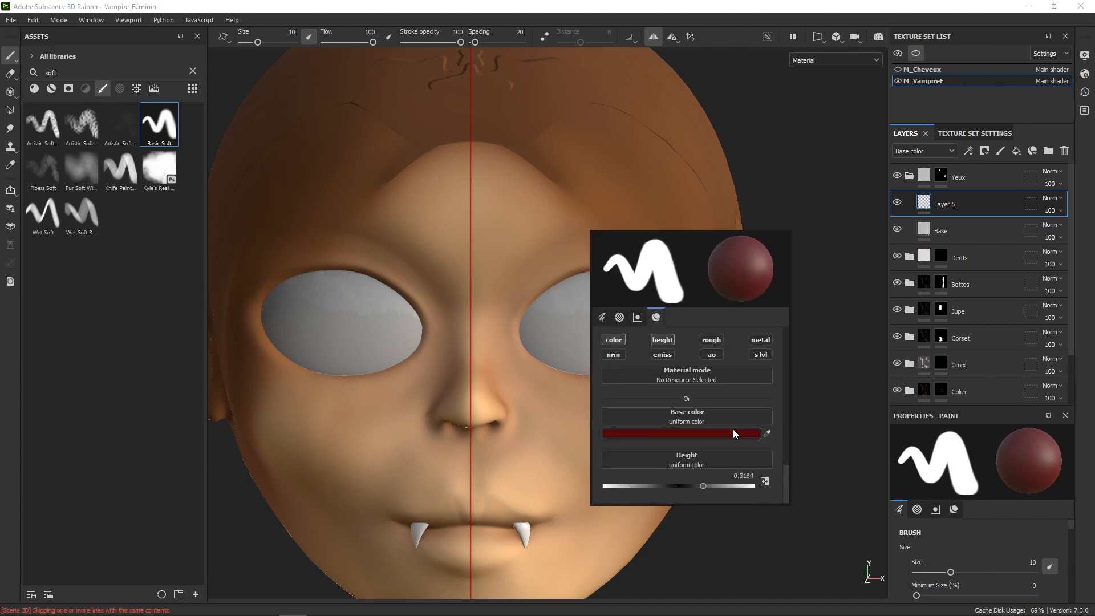
left_click(727, 433)
scroll(718, 406, "up", 2)
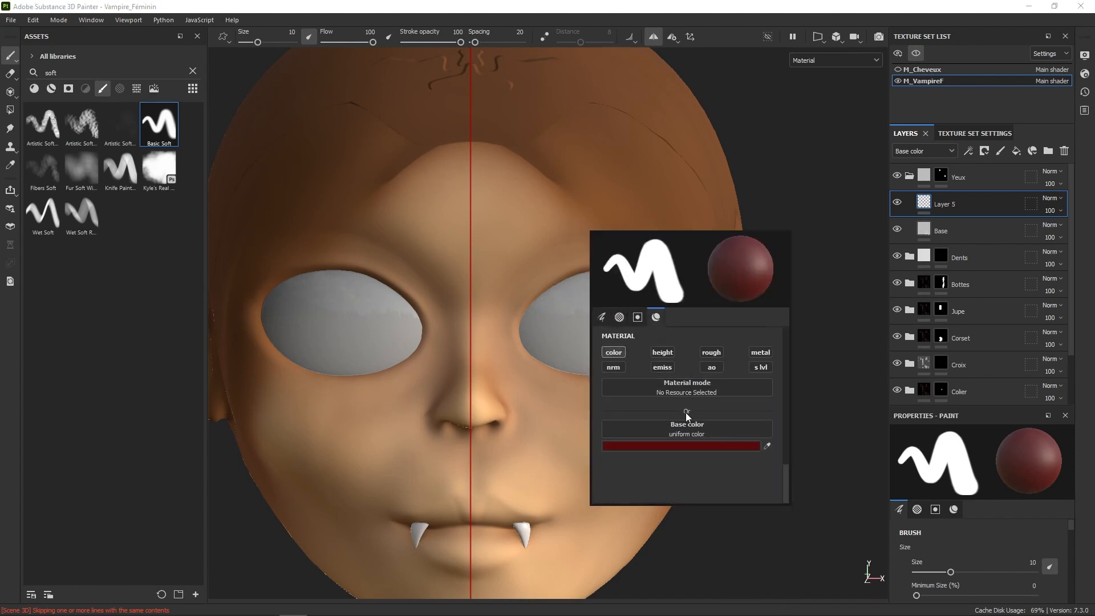
left_click(688, 440)
left_click_drag(719, 392, 692, 447)
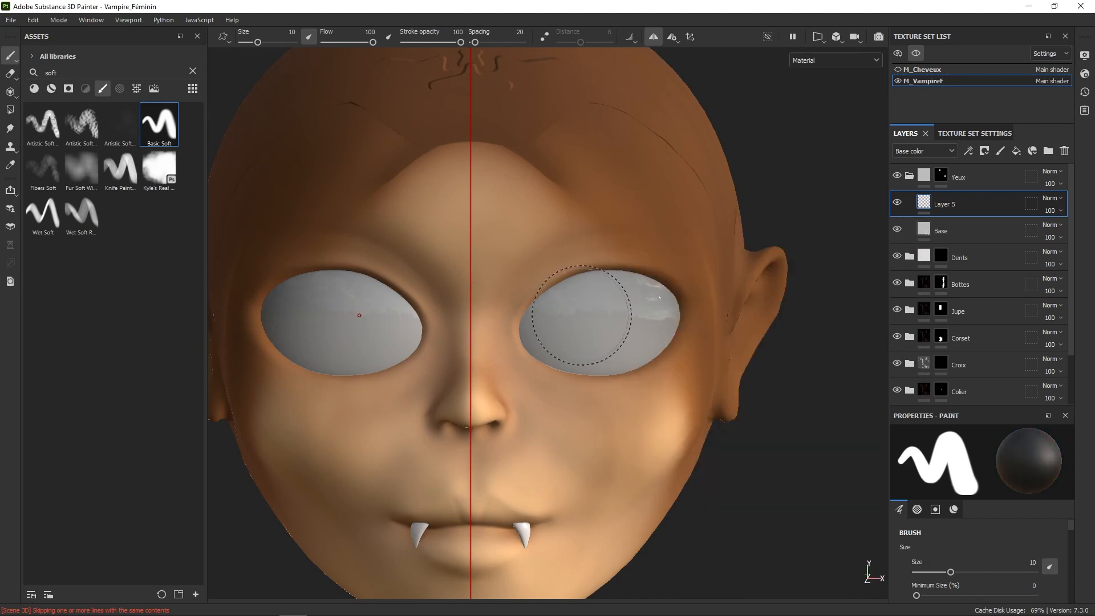
- Stamp mirrored black discs on both eyes at brush size 10, undoing and repeating the stamp to correct their position
left_click(349, 323)
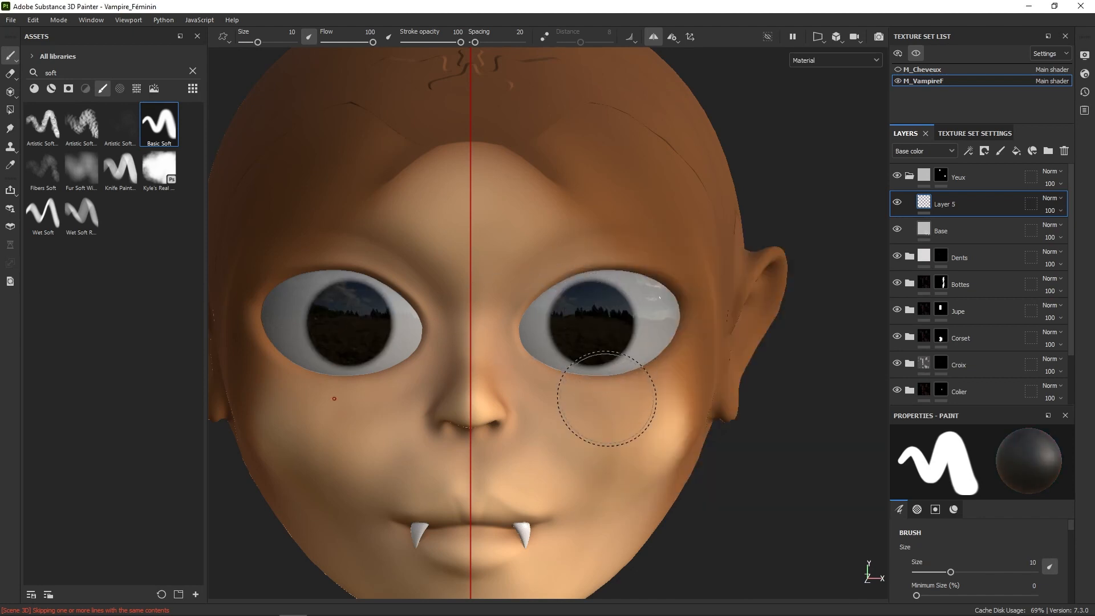
right_click_drag(606, 398, 589, 334, "alt")
key("ctrl+z")
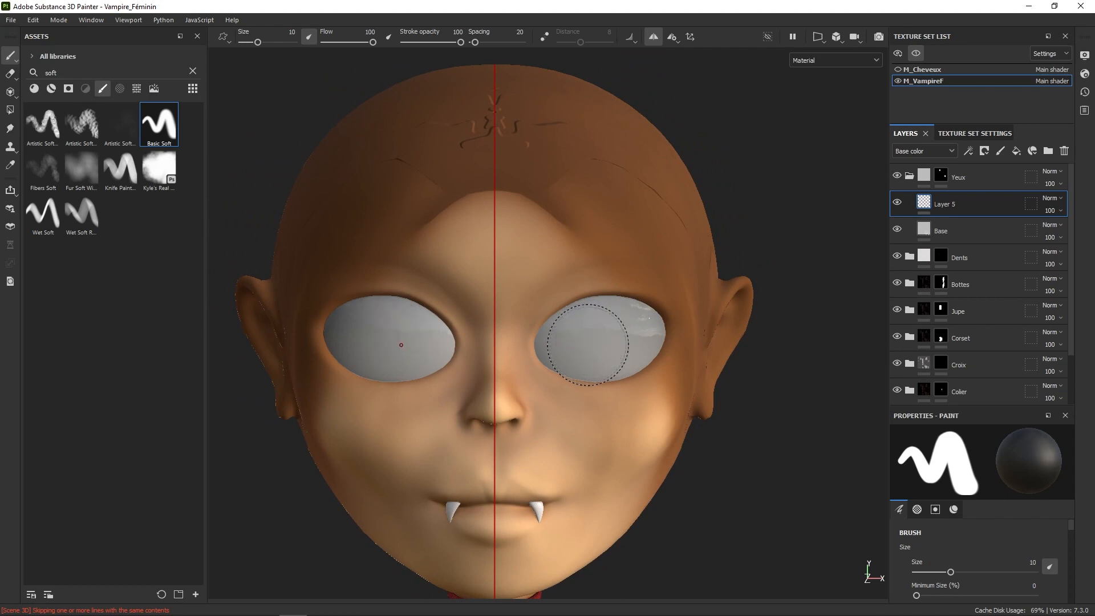
left_click(594, 342)
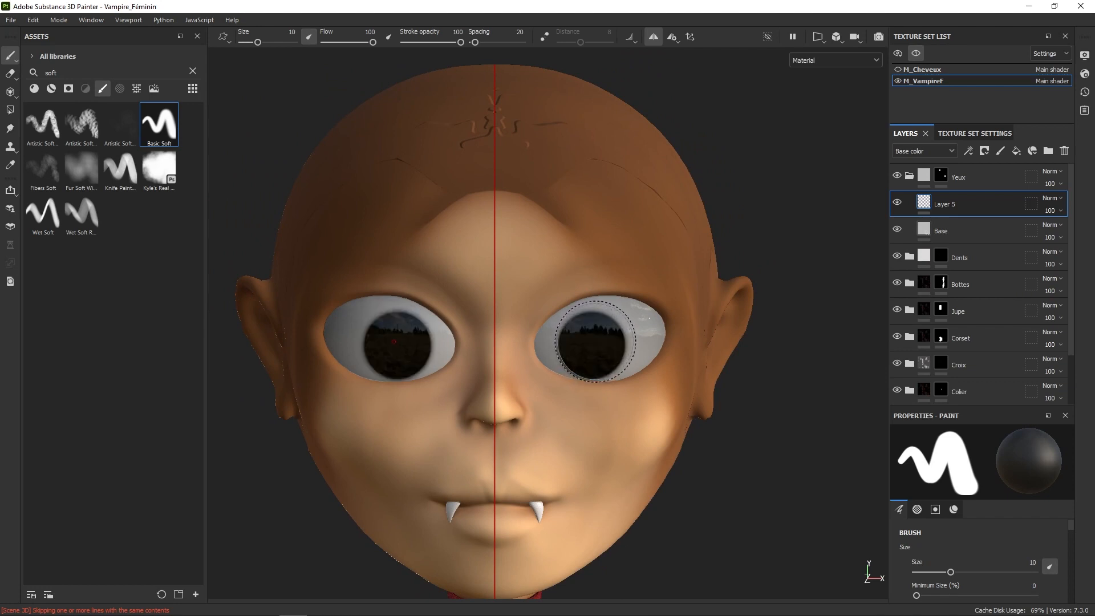
key("ctrl+z")
left_click(593, 340)
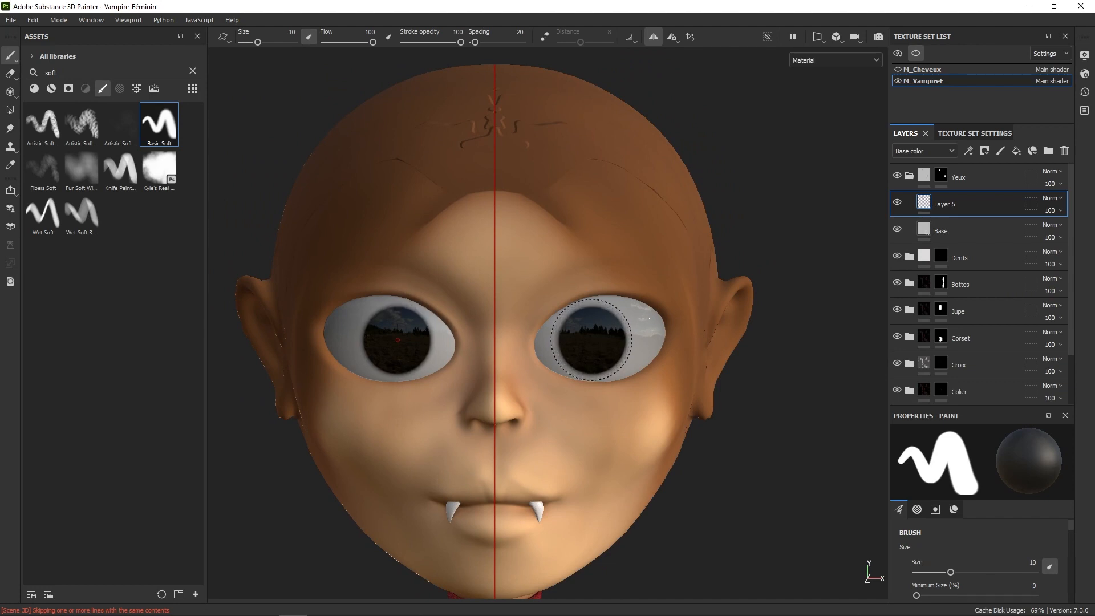
- Change the brush's base color to dark red and reduce its size to 6.18
right_click(592, 340)
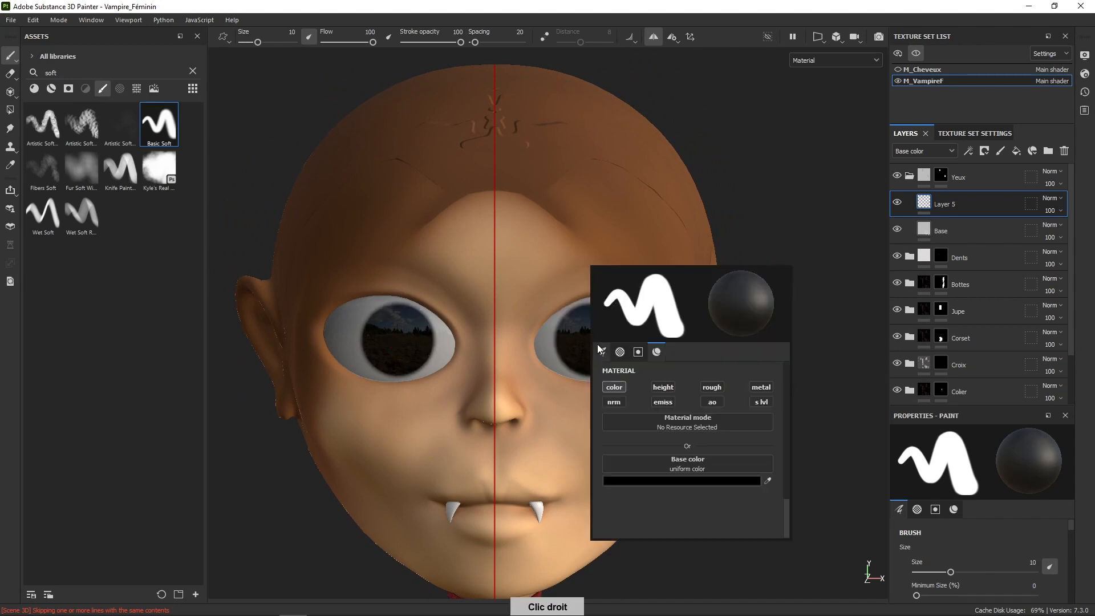
left_click(713, 480)
left_click_drag(782, 426, 846, 344)
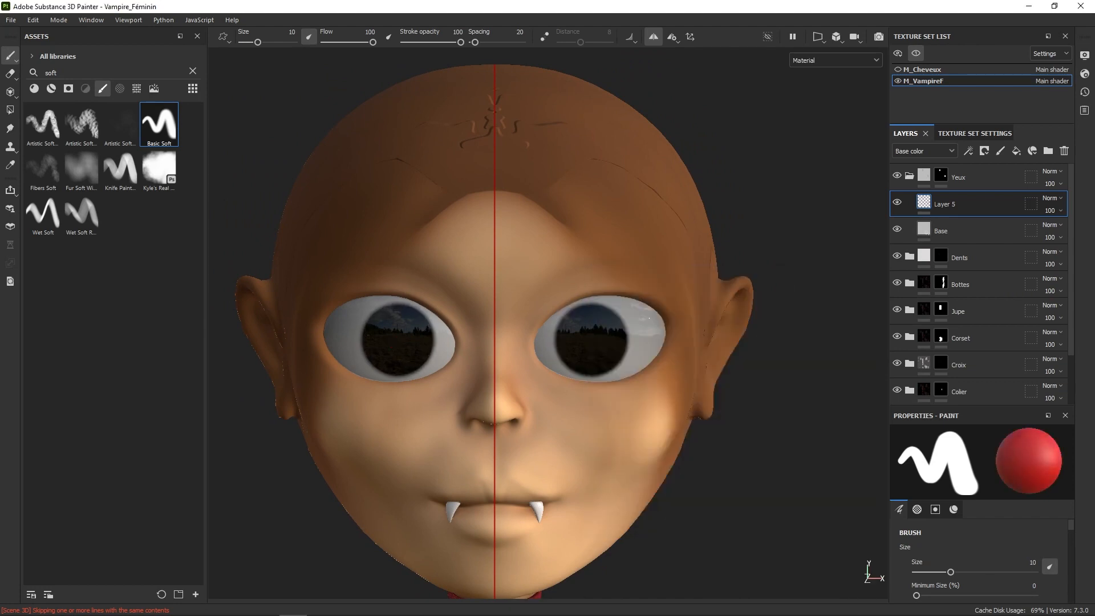
right_click_drag(603, 331, 588, 336, "ctrl")
right_click(588, 335)
left_click(723, 467)
left_click_drag(810, 365, 833, 380)
right_click(590, 340)
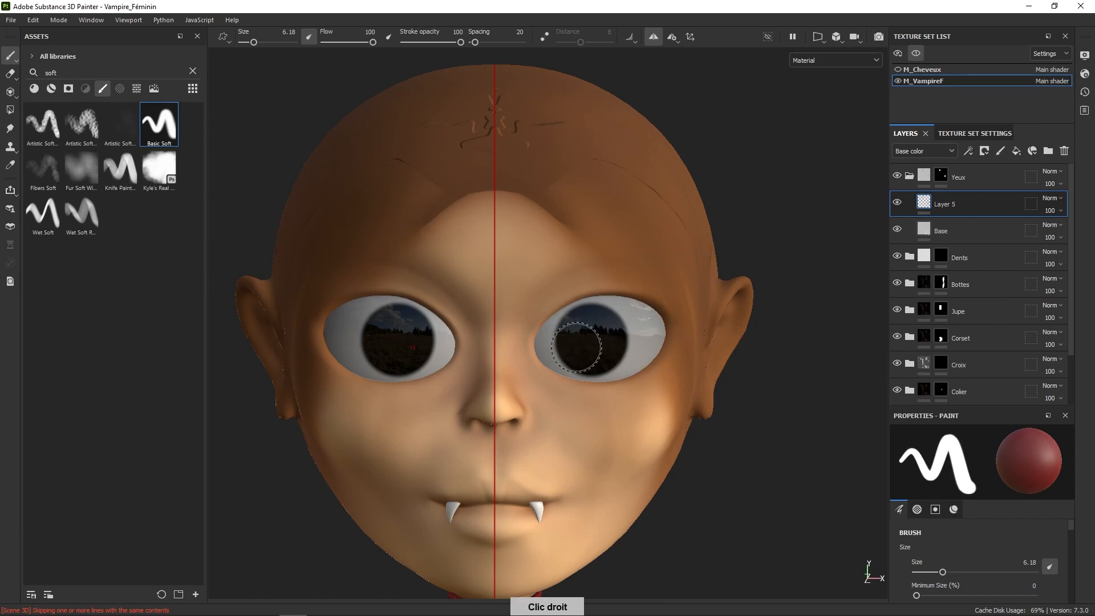
- Set the brush size to 7.21 and stamp mirrored dark red irises centred inside the black discs, undoing and repeating the first stamp
right_click_drag(576, 347, 589, 339, "ctrl")
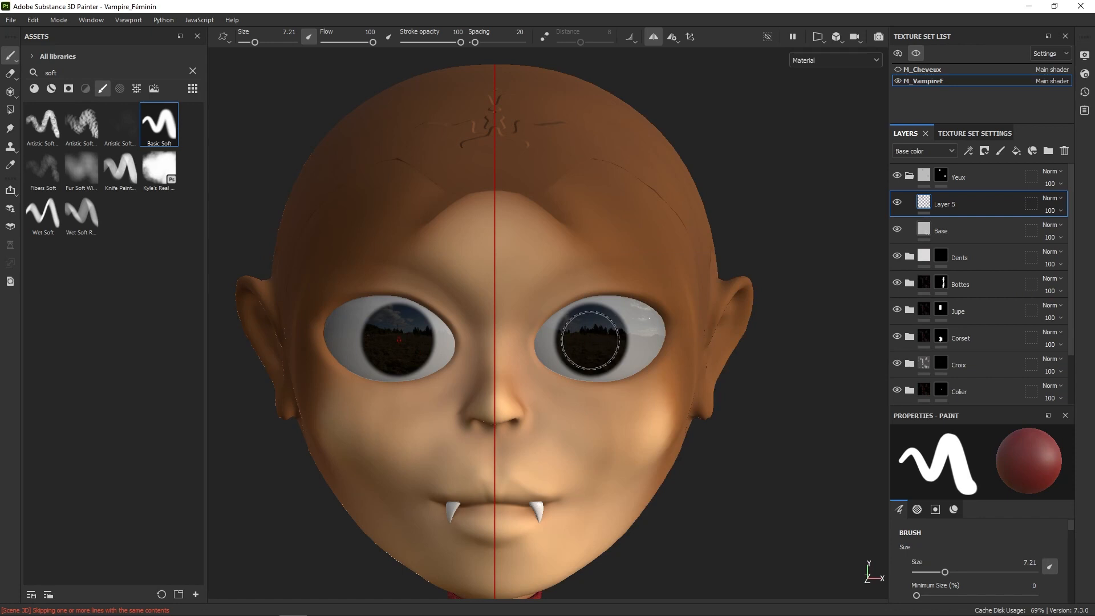
left_click(590, 340)
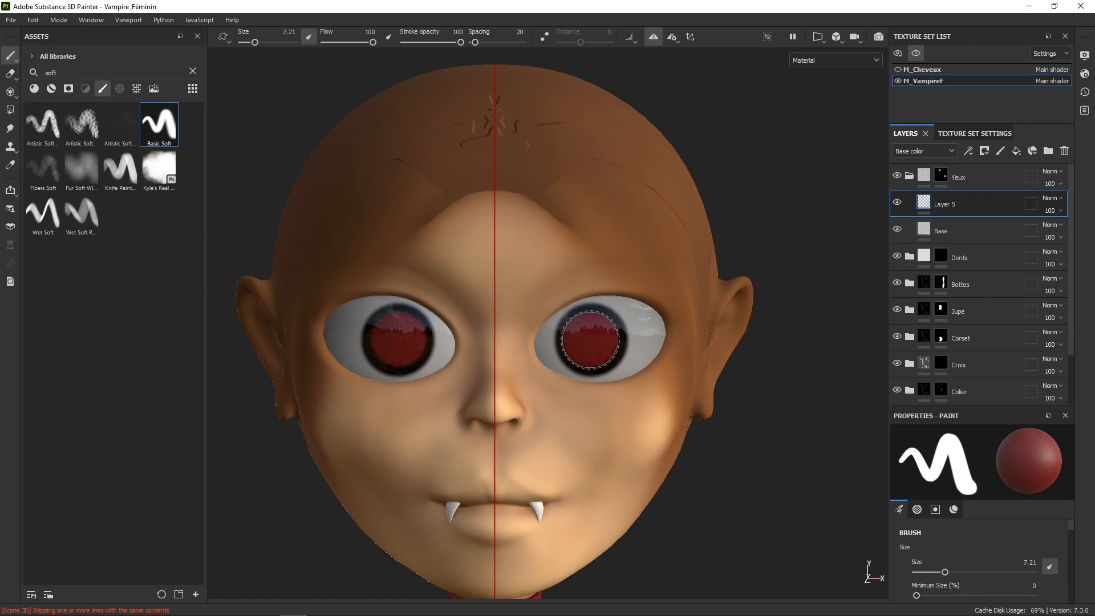
key("ctrl+z")
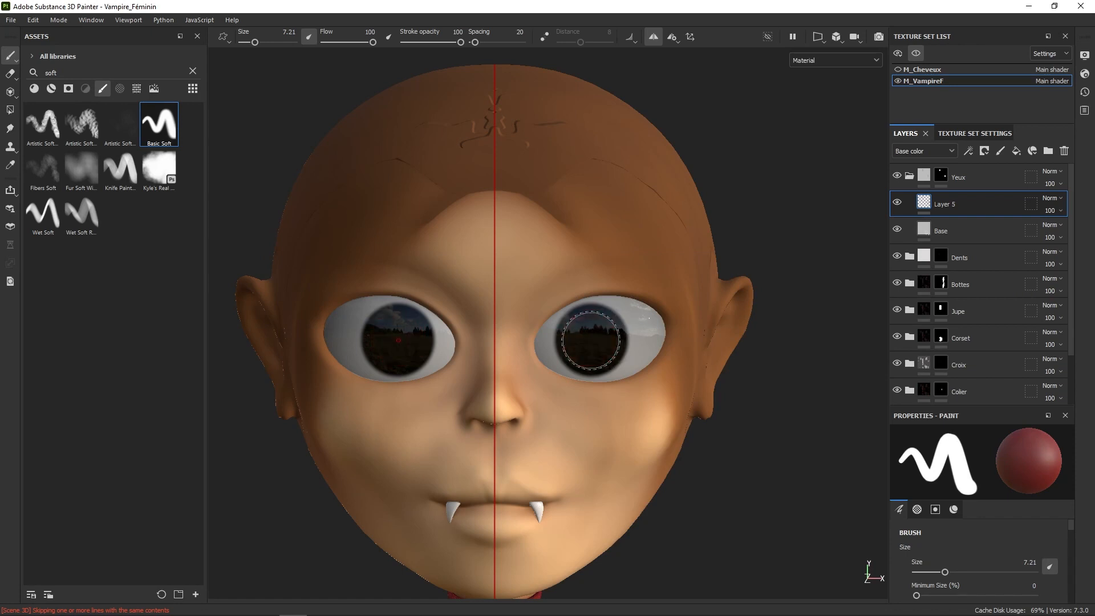
left_click(591, 340)
- Set the brush's base color to bright red
right_click(591, 340)
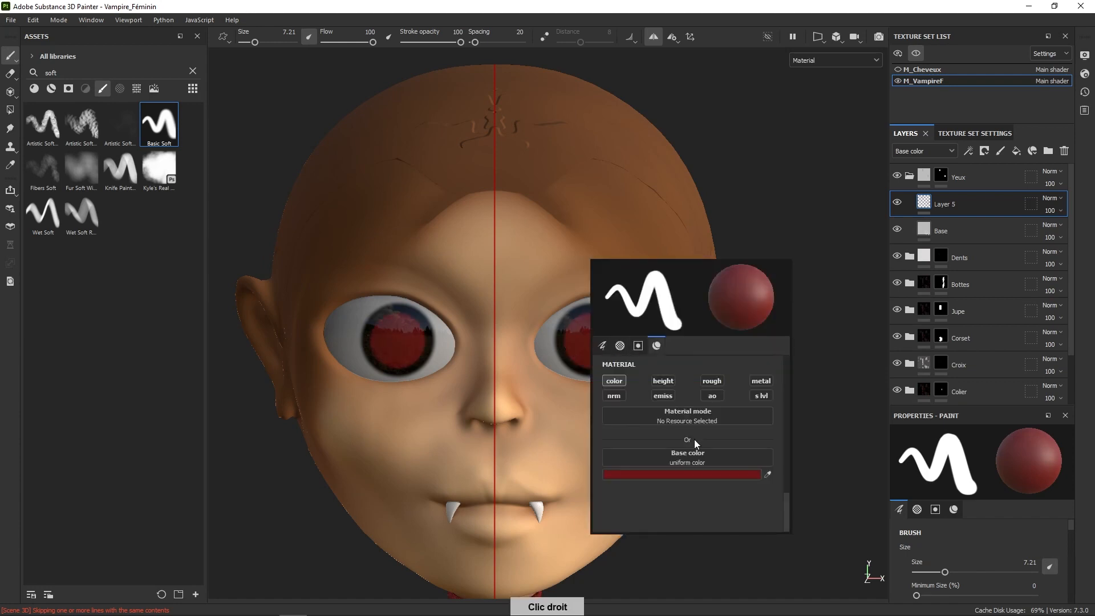
left_click(656, 474)
left_click_drag(763, 407, 848, 313)
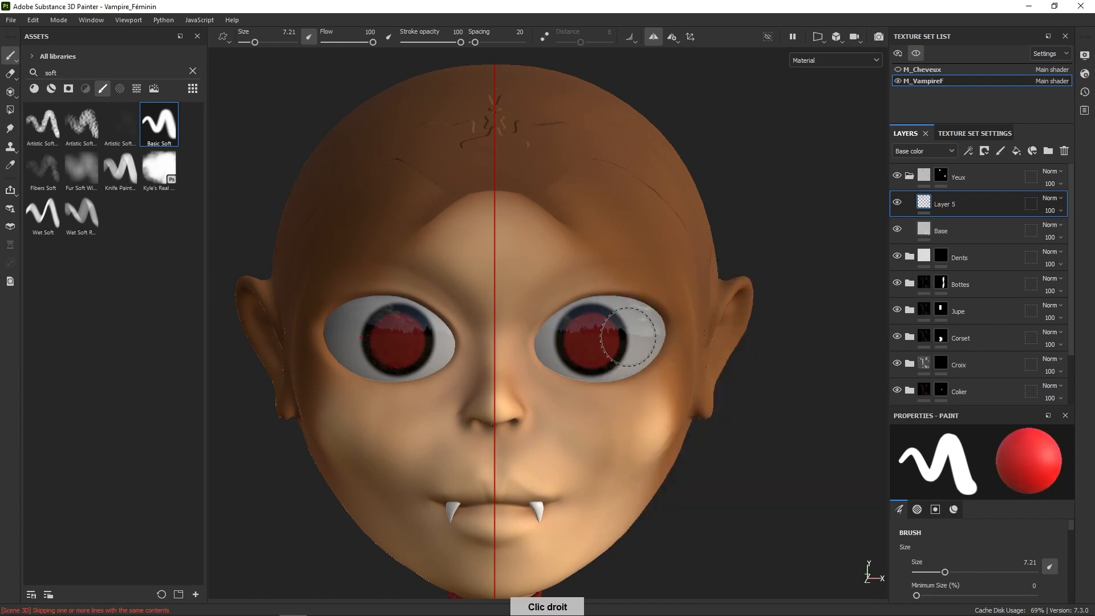
- Reduce the brush size to 5.68 and stamp mirrored bright red discs centred inside the dark red irises
right_click_drag(629, 322, 619, 323, "ctrl")
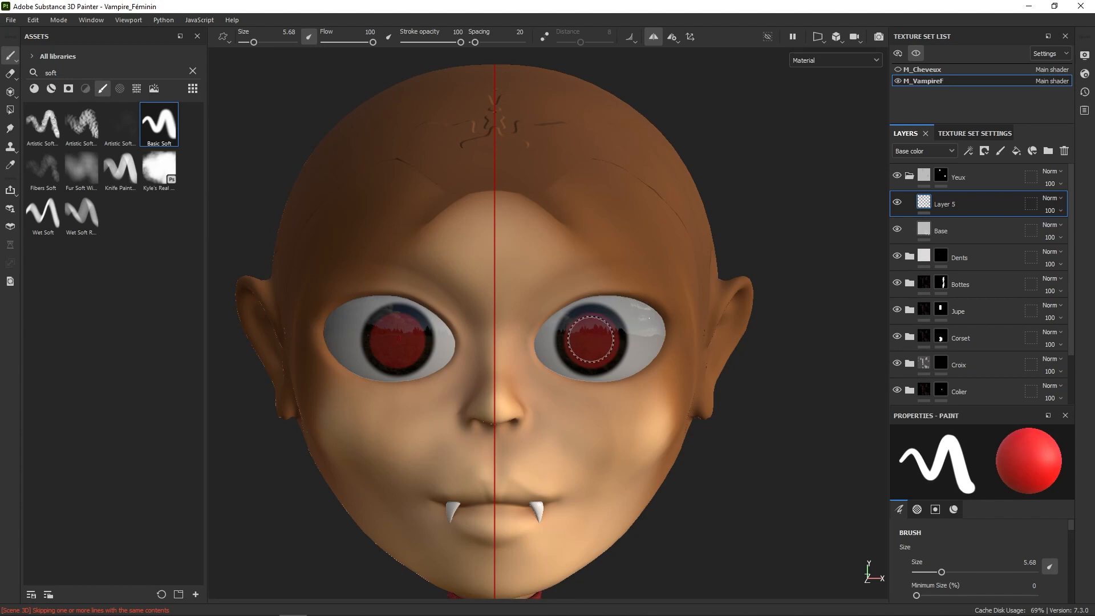
left_click_drag(592, 341, 591, 341)
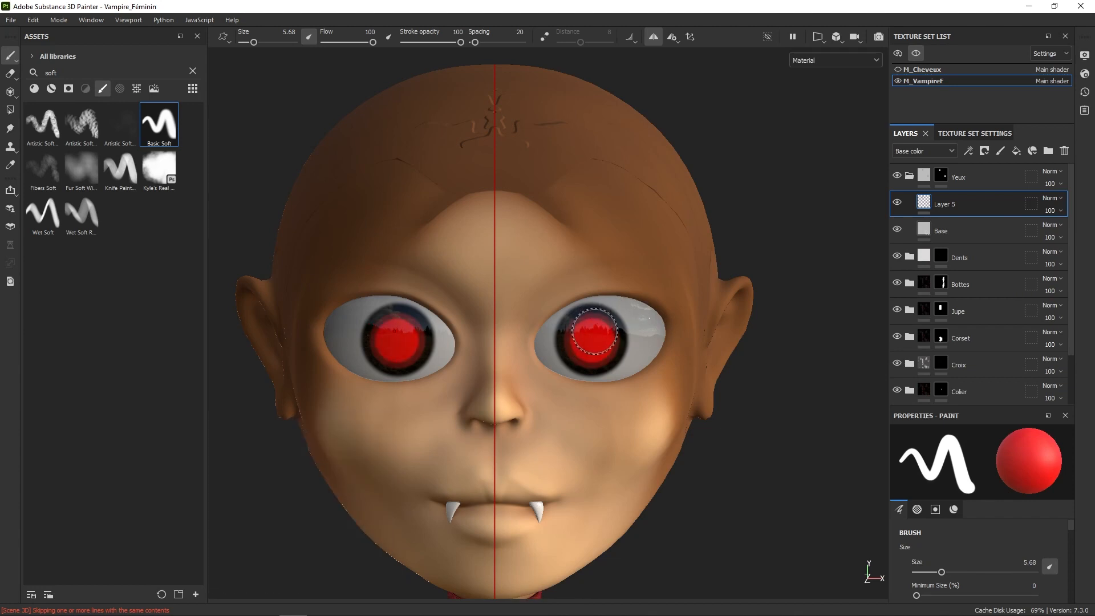
- In the base color view, sample the iris's dark red and stamp mirrored discs at brush size 4.1 in the centre of both eyes
right_click(592, 338)
left_click(847, 64)
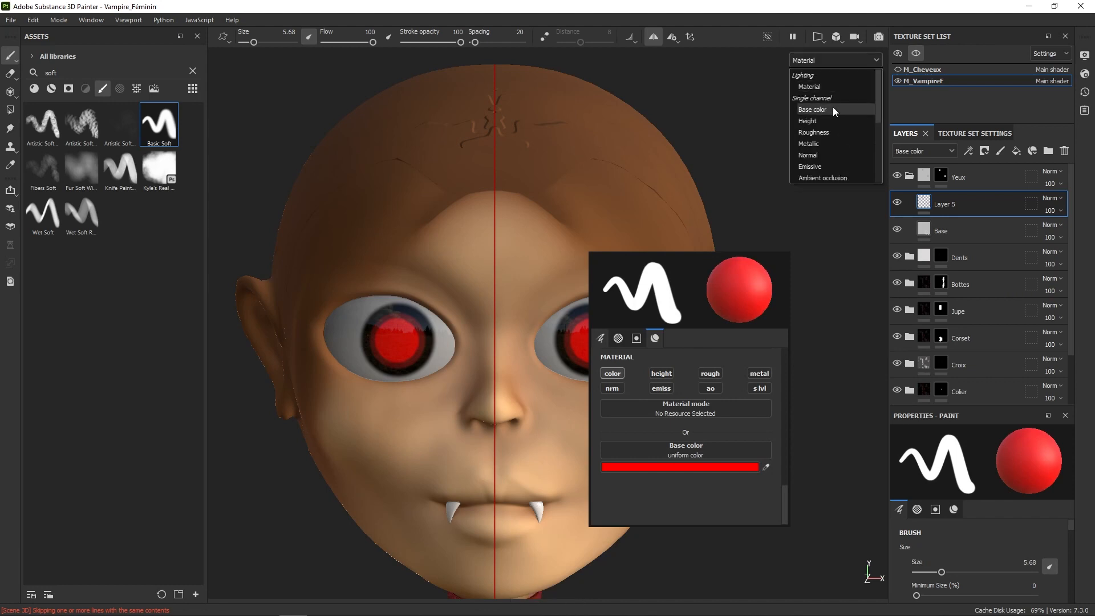
left_click(833, 110)
left_click(766, 467)
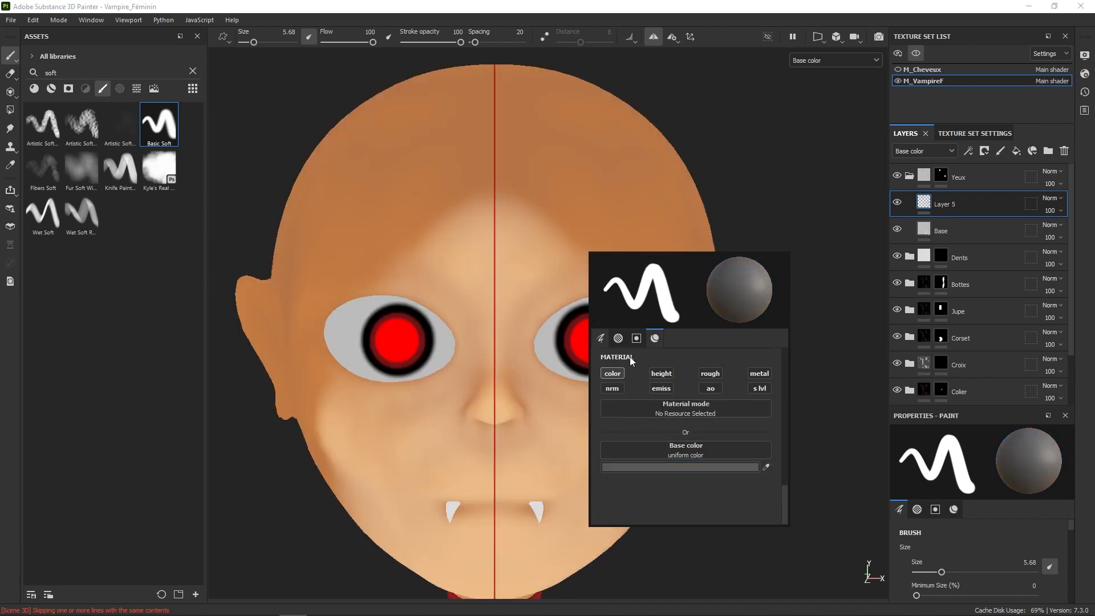
left_click(587, 312)
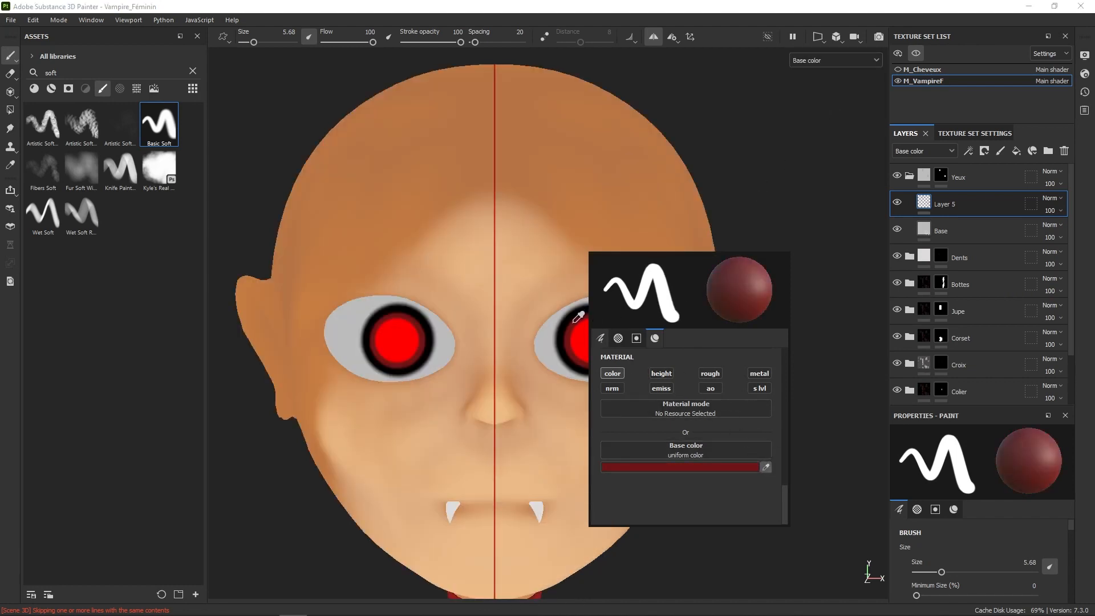
left_click(786, 204)
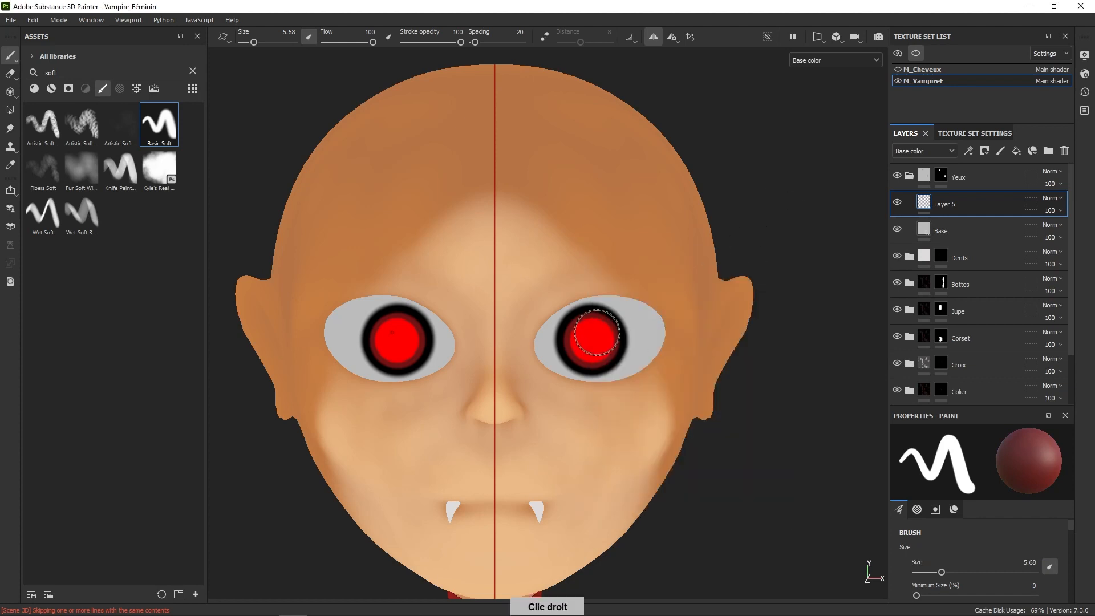
right_click_drag(610, 319, 596, 340, "ctrl")
left_click(593, 340)
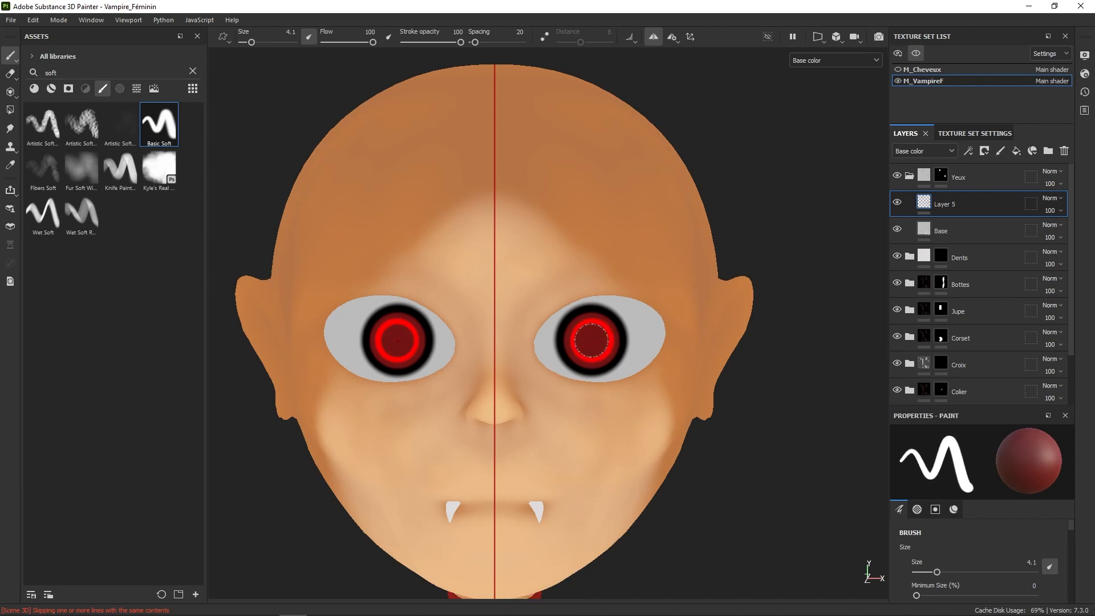
- Change the brush's base color to near-black 060606 and stamp mirrored pupils in the eye centres at size 3.34
right_click(640, 325)
left_click(733, 451)
left_click(744, 440)
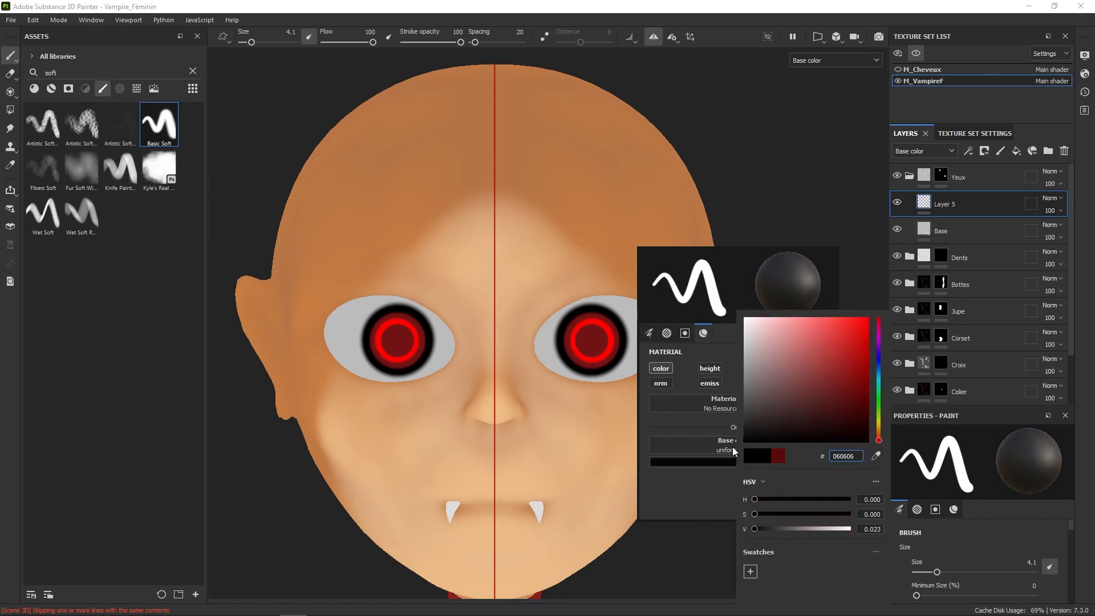
right_click_drag(596, 332, 595, 333, "ctrl")
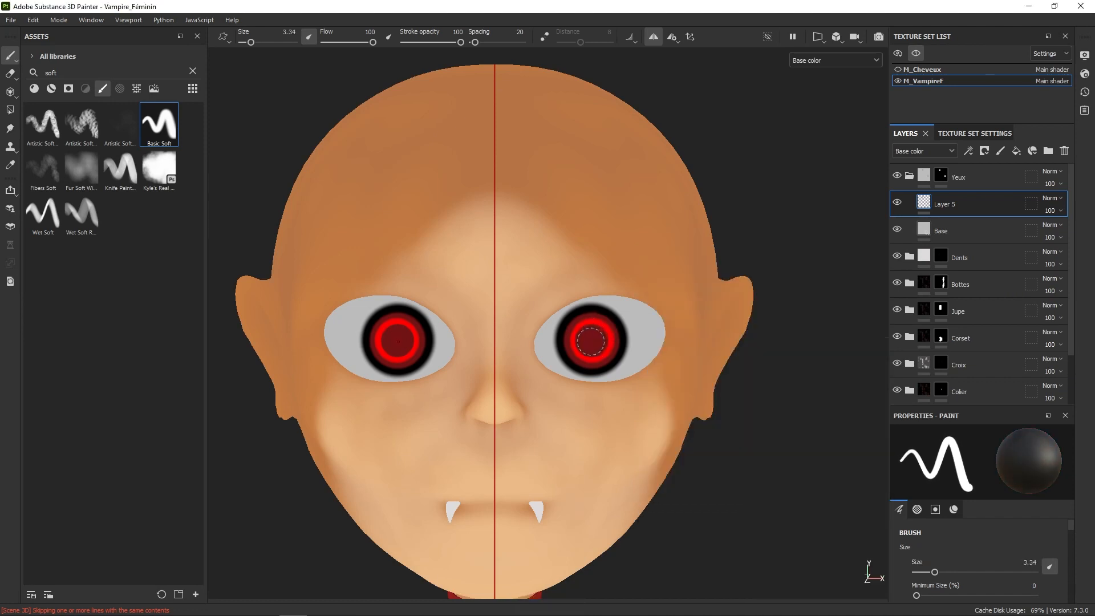
left_click(591, 341)
- Change the brush's base color to white and stamp mirrored highlights at size 1.97 on the upper inner-to-outer edge of the irises
right_click(635, 330)
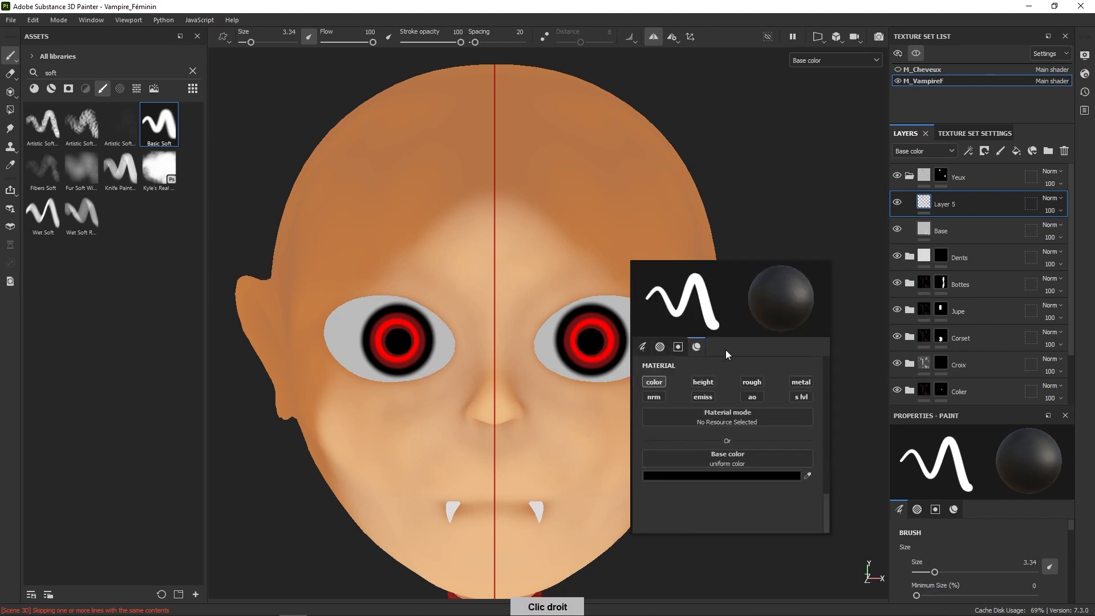
left_click(747, 475)
left_click_drag(776, 374, 762, 315)
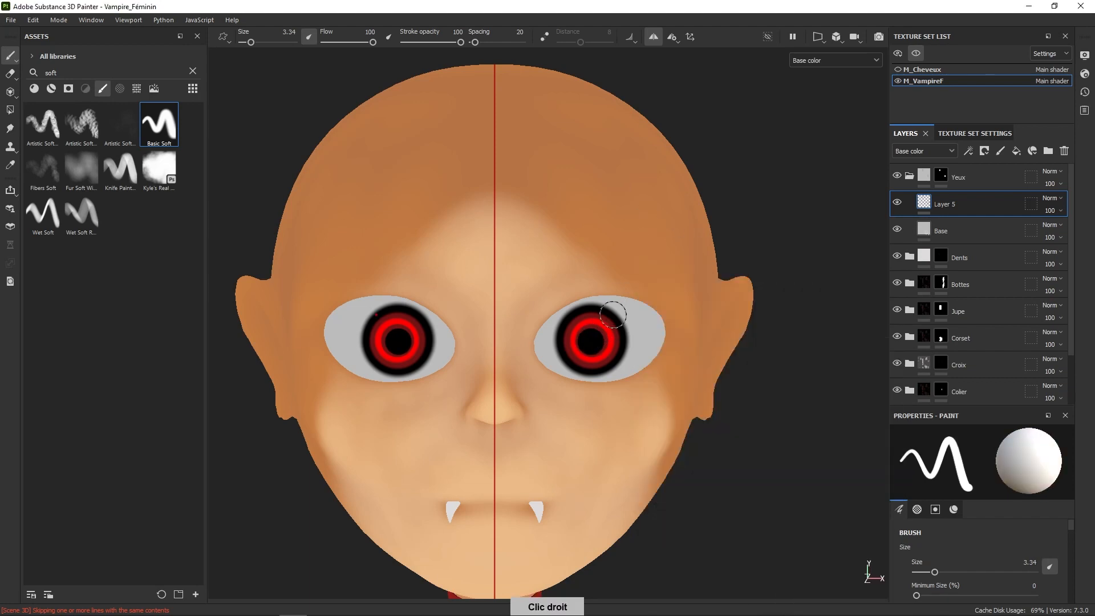
right_click_drag(613, 314, 605, 321, "ctrl")
left_click(603, 325)
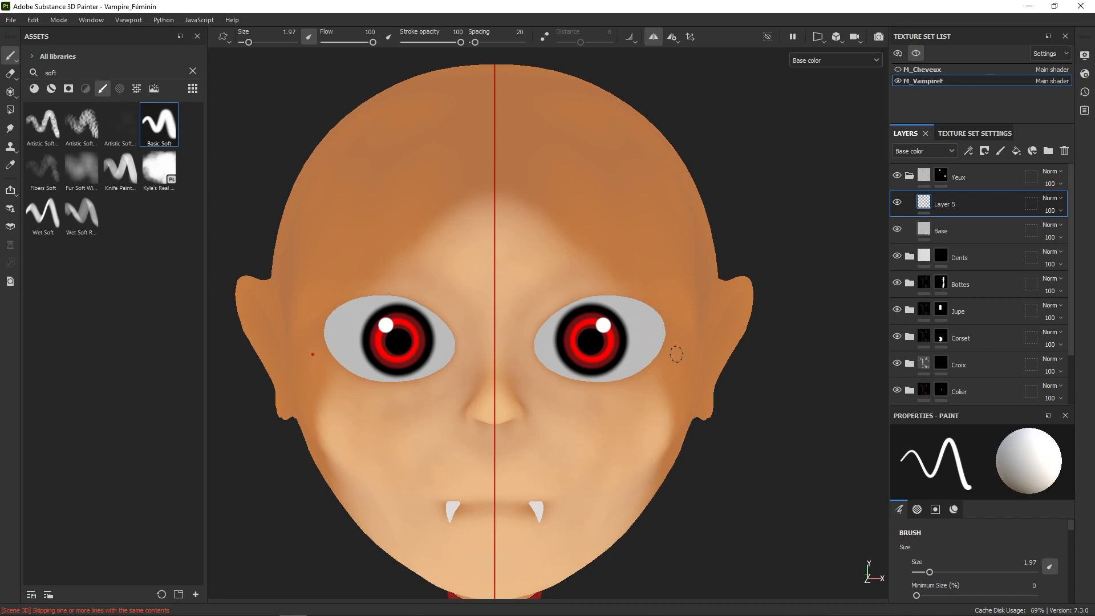
- Return the viewport to the Material view and show the M_Cheveux hair texture set
left_click(804, 64)
left_click(815, 70)
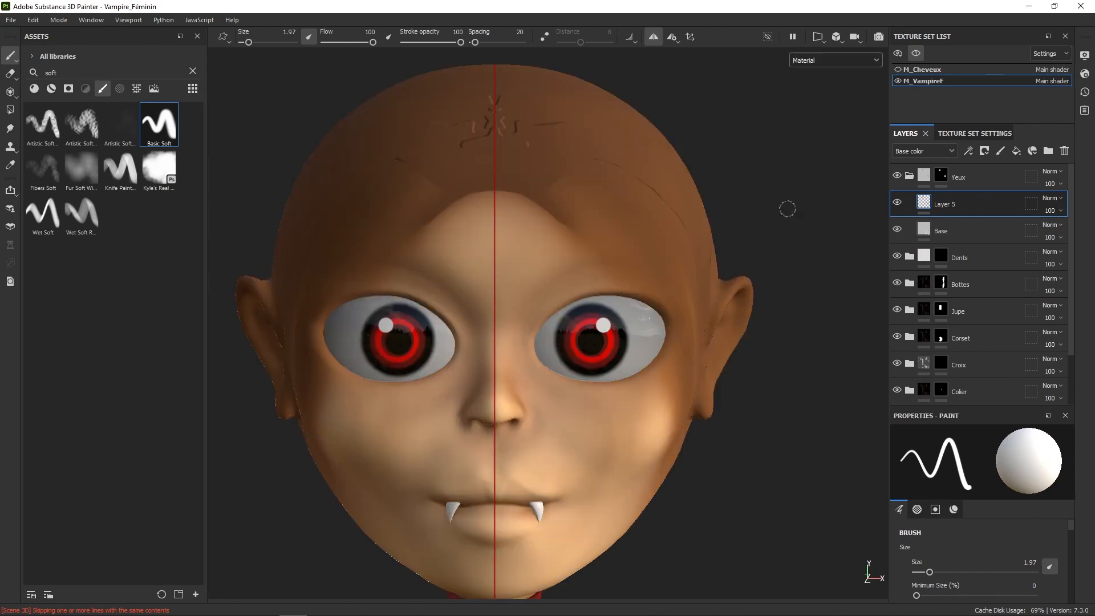
mouse_move(787, 208)
right_mouse_down("alt")
mouse_move(708, 285)
mouse_move(722, 456)
right_mouse_up("alt")
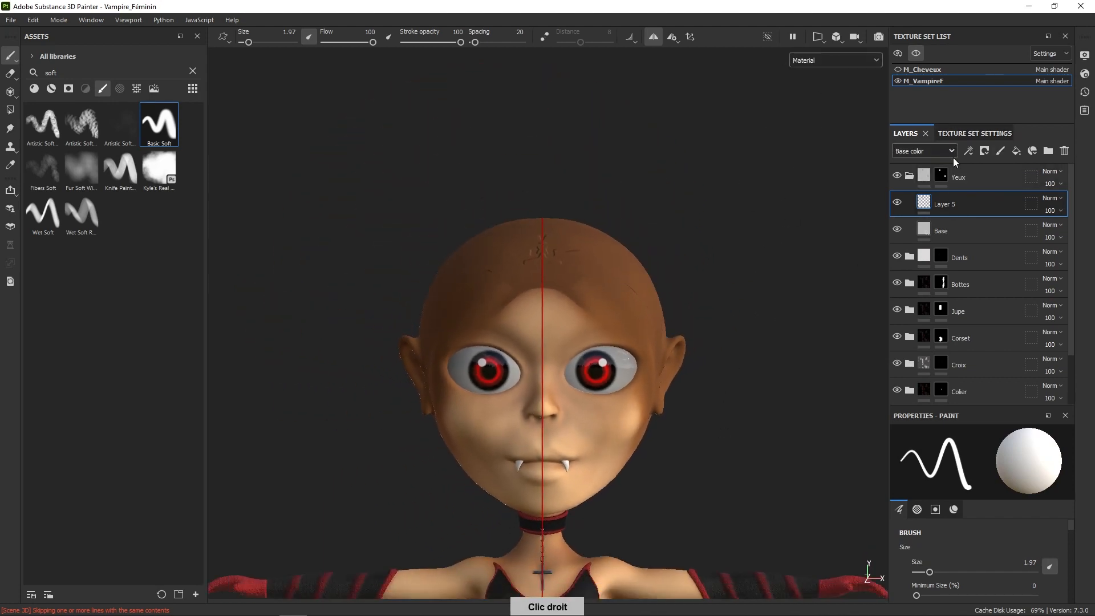
left_click(898, 69)
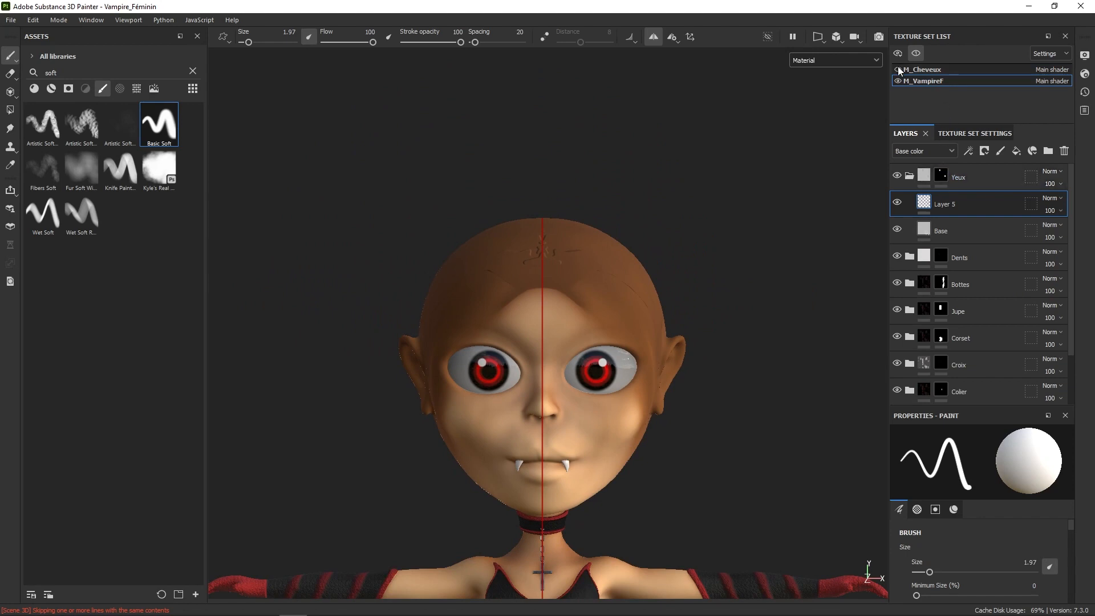
right_click_drag(686, 447, 701, 422, "alt")
- Collapse the Yeux folder and add a paint layer named Maquillage inside the Corps folder
left_click(910, 175)
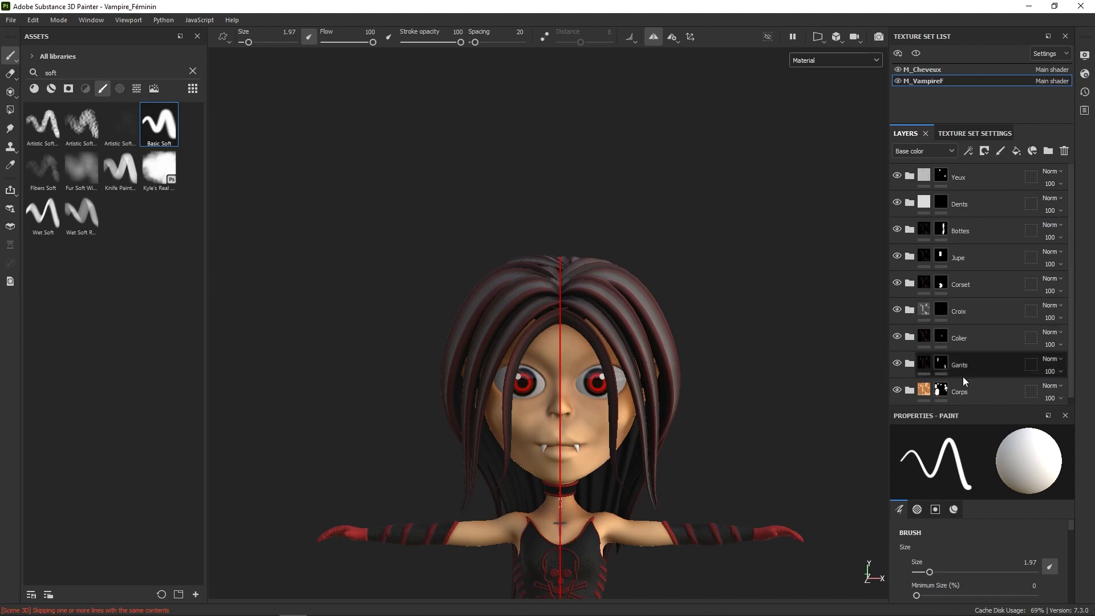
left_click(942, 391)
left_click(1001, 151)
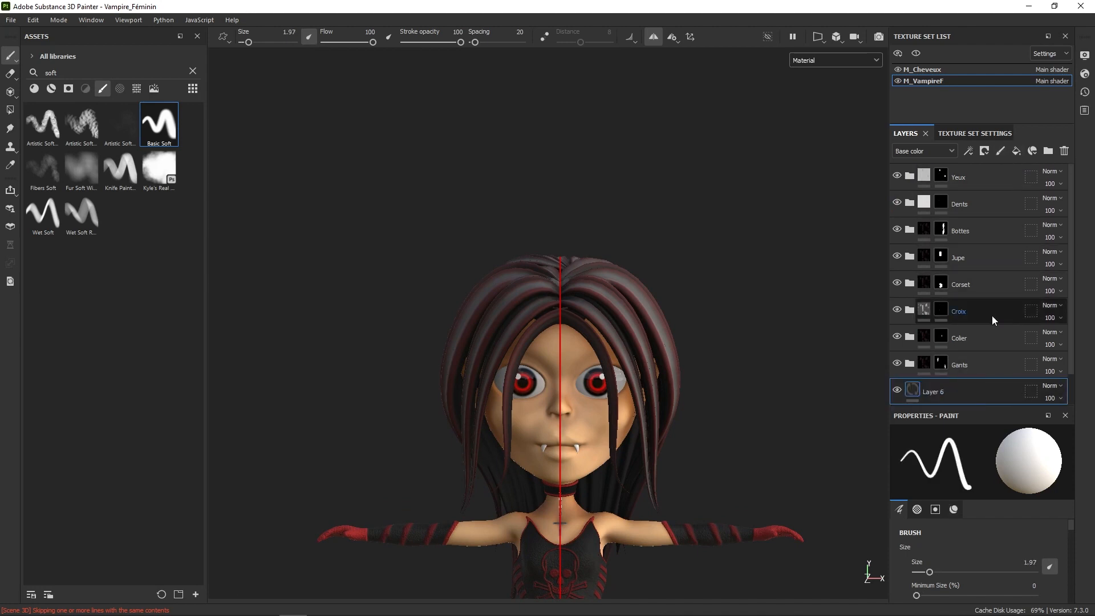
left_click_drag(1069, 295, 1068, 327)
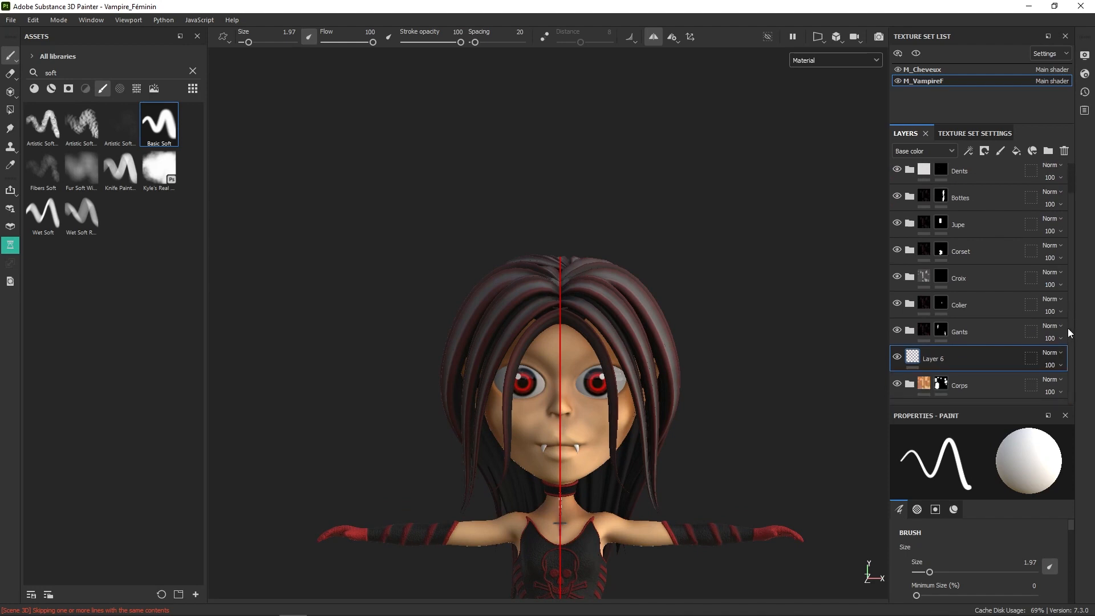
left_click_drag(978, 353, 943, 378)
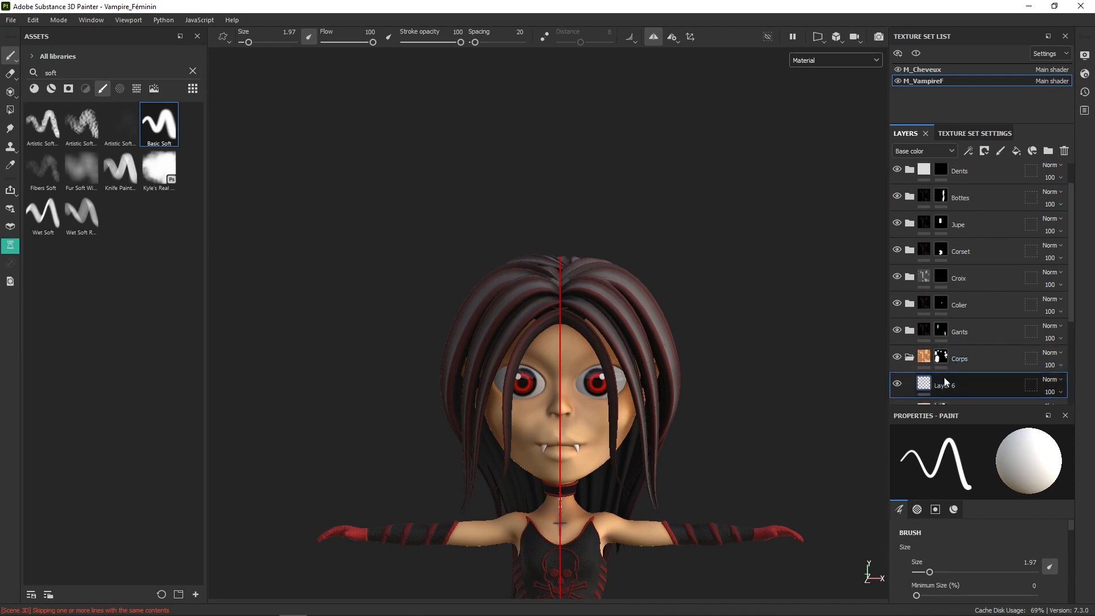
double_click(954, 382)
type("Maq")
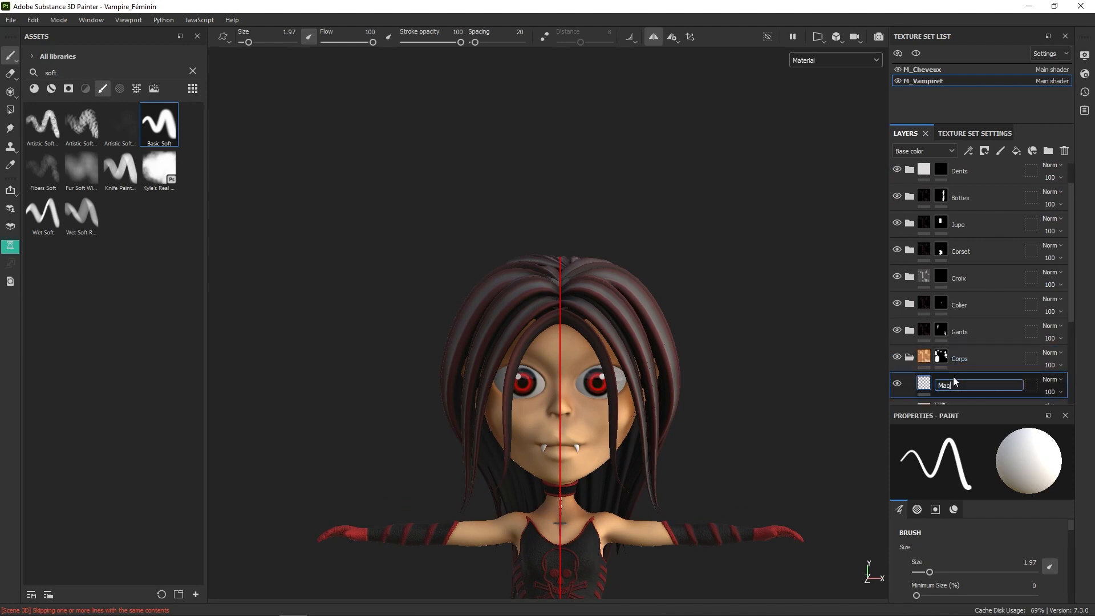
type("uillage")
key("Return")
- Set the brush's base color to red C02727
right_click(742, 392)
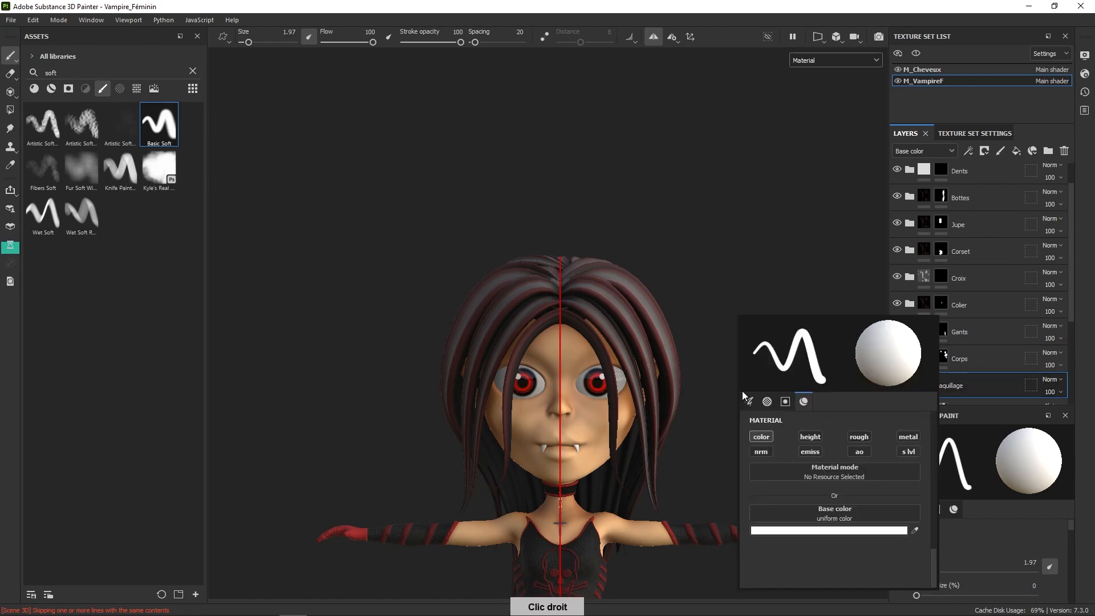
left_click(829, 531)
left_click_drag(916, 389, 933, 347)
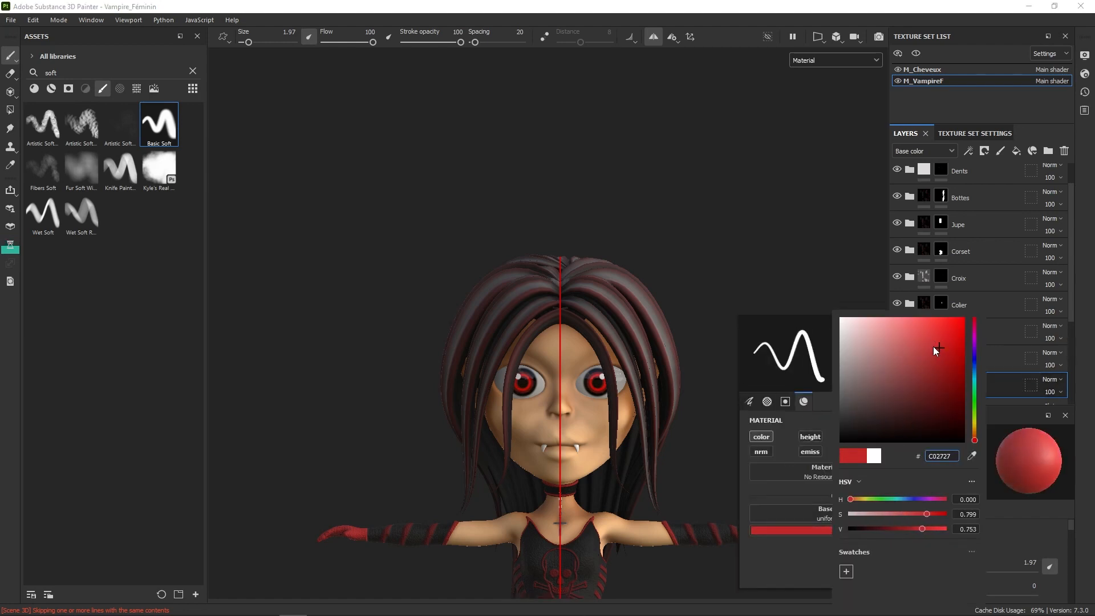
- Paint the mirrored red contour of the upper lip, using size 1.01 for the centre and 0.5 out to the corners
mouse_move(698, 288)
right_mouse_down("alt")
mouse_move(623, 507)
mouse_move(643, 555)
right_mouse_up("alt")
mouse_move(704, 418)
middle_mouse_down("alt")
mouse_move(694, 464)
mouse_move(701, 381)
middle_mouse_up("alt")
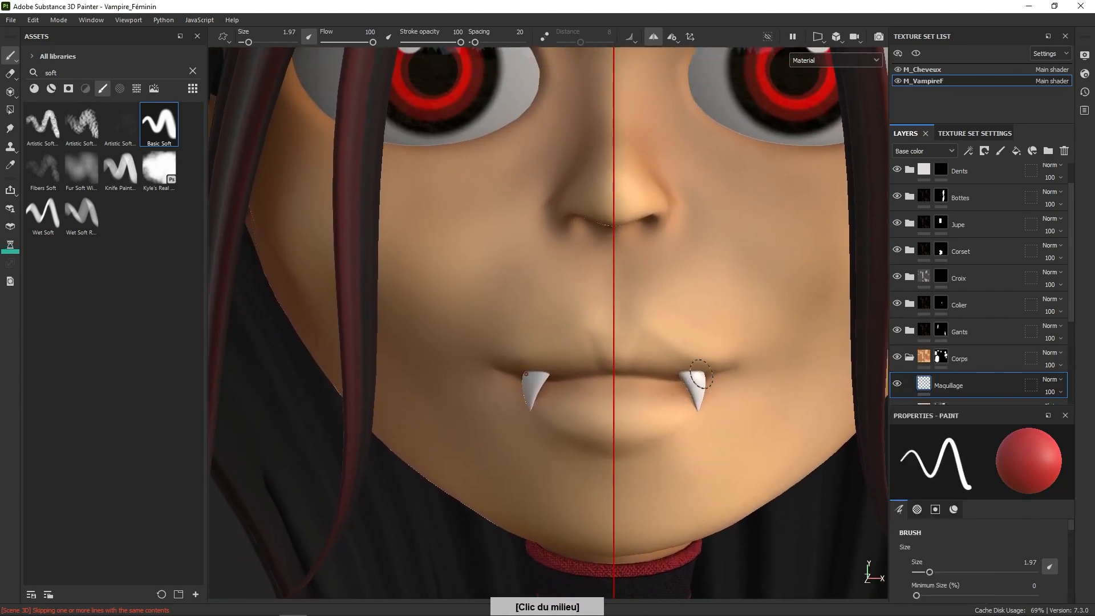
right_click_drag(701, 381, 638, 424, "alt")
middle_click_drag(638, 424, 701, 436, "alt")
right_click_drag(773, 397, 754, 395, "ctrl")
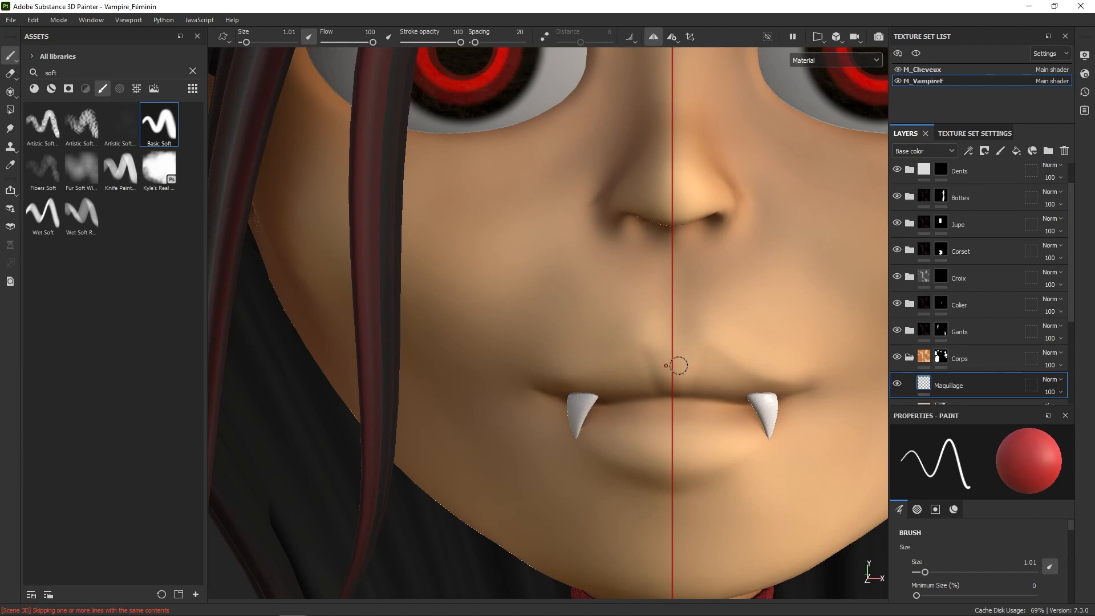
left_click_drag(674, 360, 714, 351)
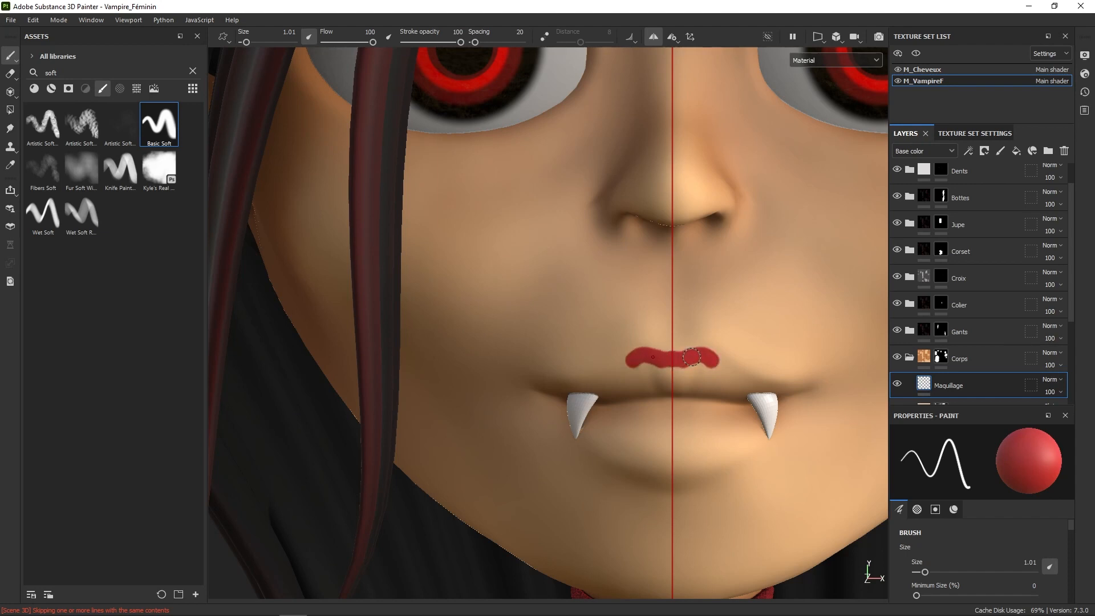
right_click(692, 357)
right_click_drag(694, 352, 684, 353, "ctrl")
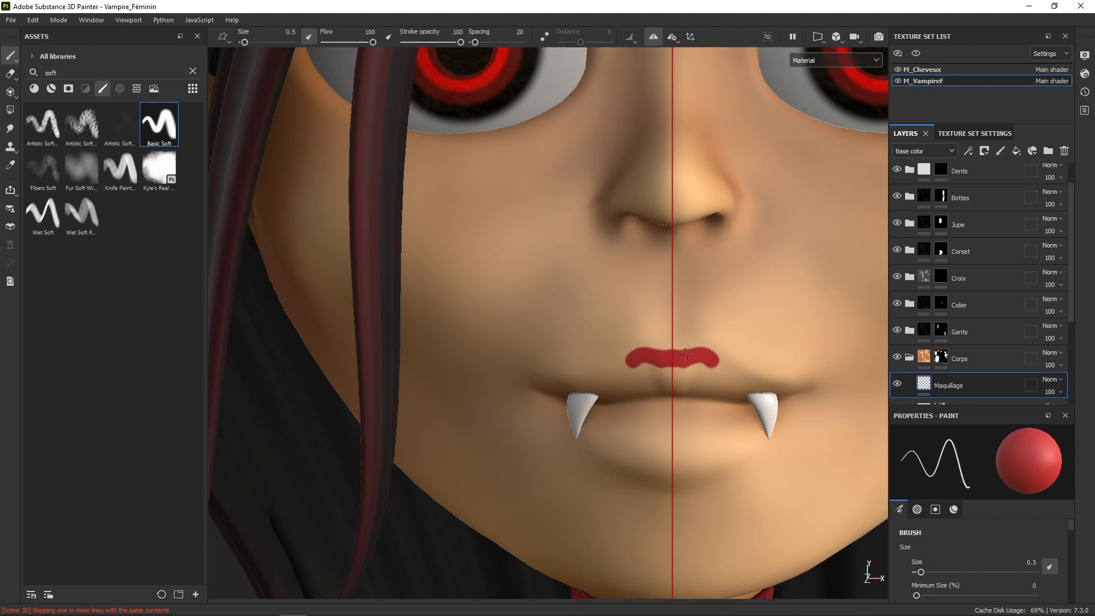
left_click_drag(716, 354, 787, 388)
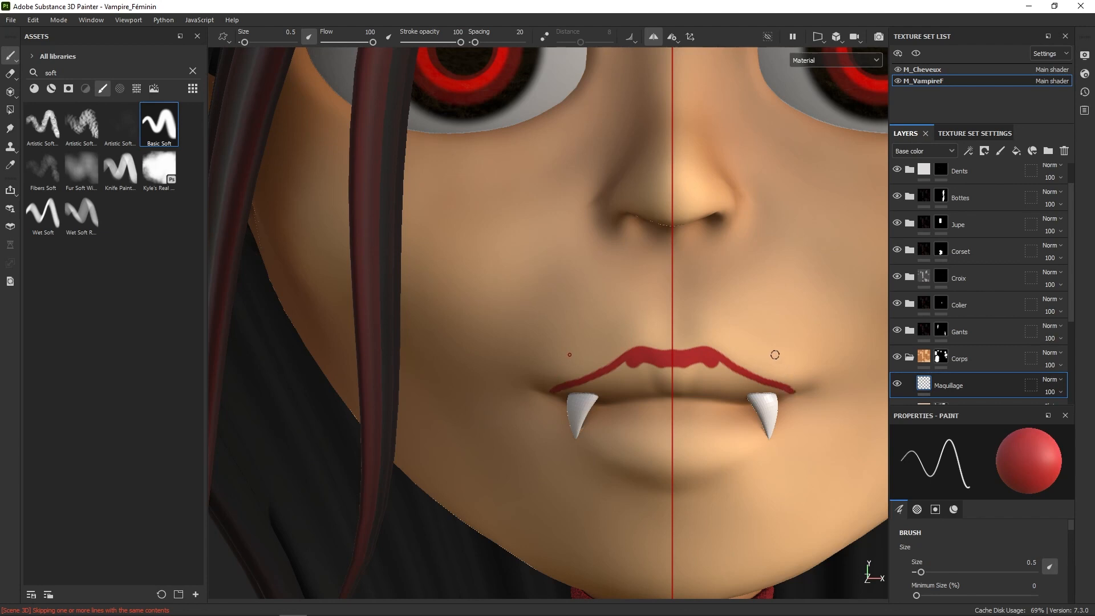
- Fill the upper and lower lips with red, adjusting the brush size up to 1.03 around the fangs and lip edges
right_click_drag(712, 373, 681, 369, "ctrl")
mouse_move(682, 371)
left_mouse_down()
mouse_move(560, 400)
mouse_move(606, 404)
mouse_move(564, 402)
mouse_move(585, 421)
mouse_move(608, 379)
mouse_move(632, 407)
mouse_move(582, 397)
left_mouse_up()
mouse_move(582, 397)
right_mouse_down("ctrl")
mouse_move(579, 384)
mouse_move(565, 394)
right_mouse_up("ctrl")
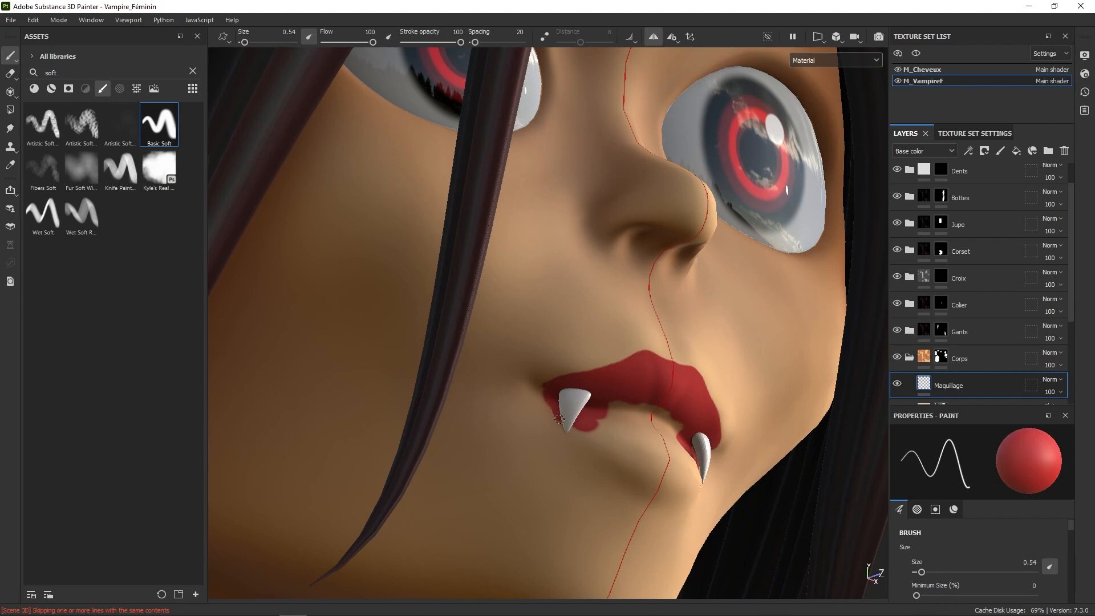
left_click_drag(594, 411, 577, 418, "alt")
right_click_drag(577, 419, 589, 419, "ctrl")
mouse_move(587, 419)
left_mouse_down()
mouse_move(575, 440)
mouse_move(622, 471)
mouse_move(693, 480)
mouse_move(575, 440)
mouse_move(606, 403)
mouse_move(623, 448)
mouse_move(634, 407)
mouse_move(650, 406)
mouse_move(661, 451)
mouse_move(675, 423)
left_mouse_up()
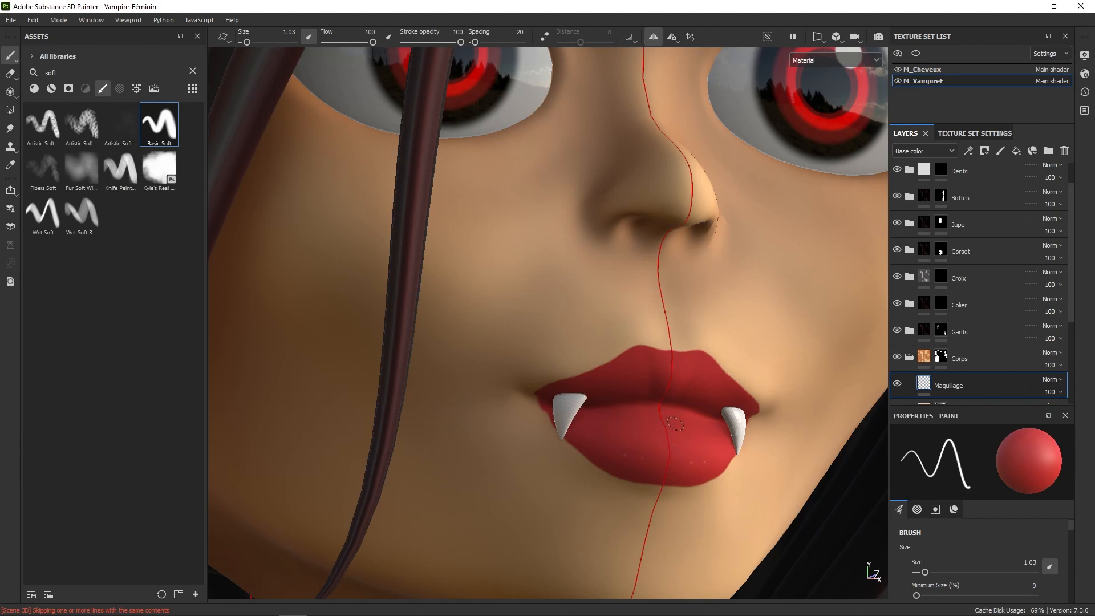
left_click_drag(690, 461, 685, 431, "alt")
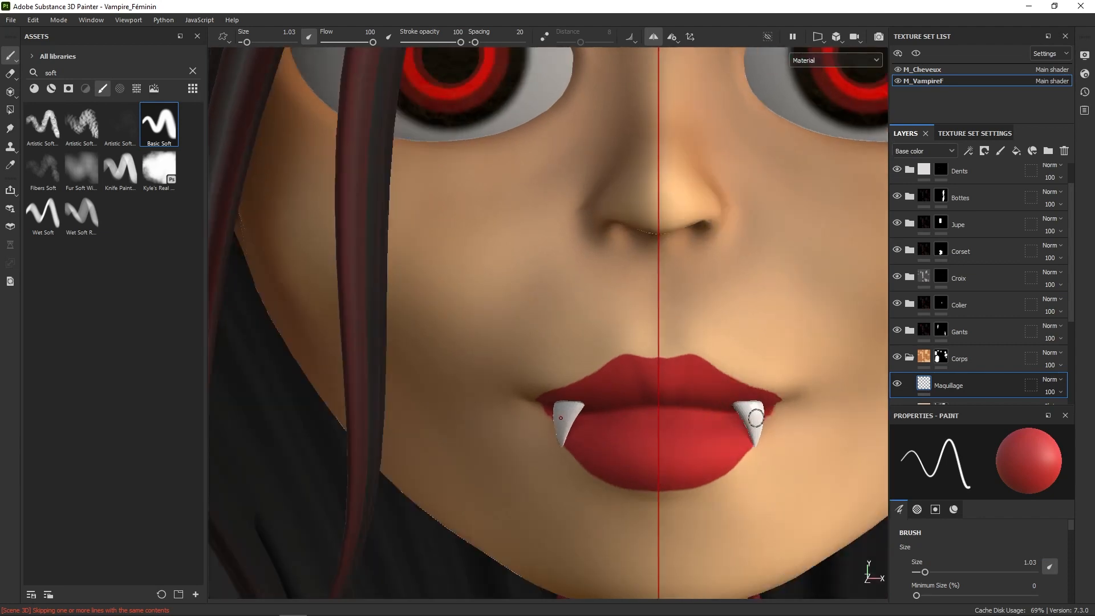
- Switch to the Eraser with the Basic Soft brush and set its size to 0.67
right_click_drag(687, 422, 790, 382, "alt")
key("e")
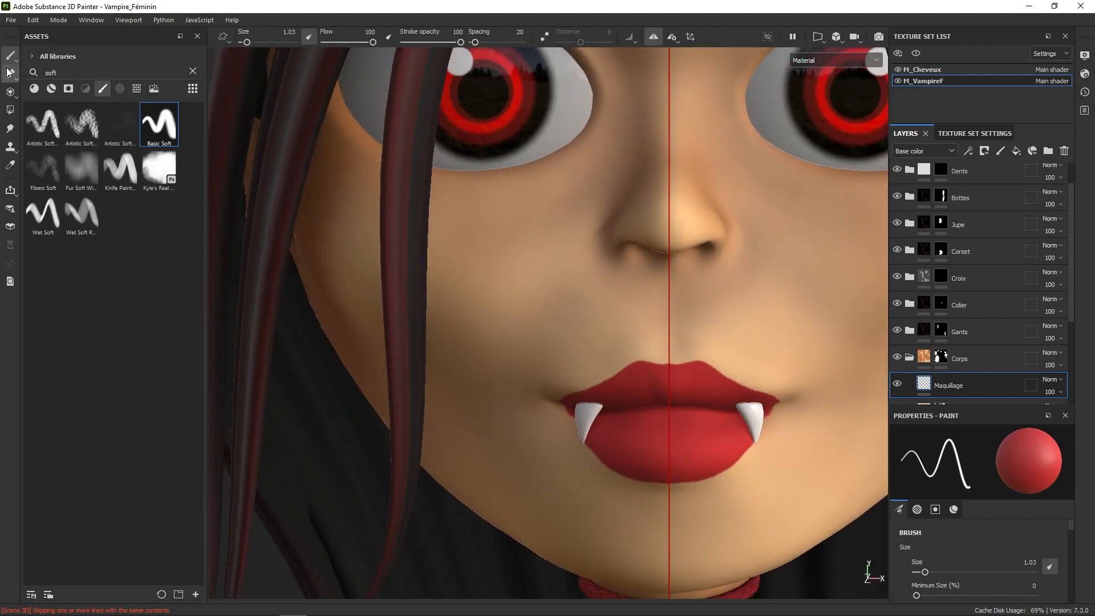
mouse_move(605, 317)
right_mouse_down("ctrl")
mouse_move(636, 318)
mouse_move(758, 407)
mouse_move(707, 406)
right_mouse_up("ctrl")
right_click(761, 395)
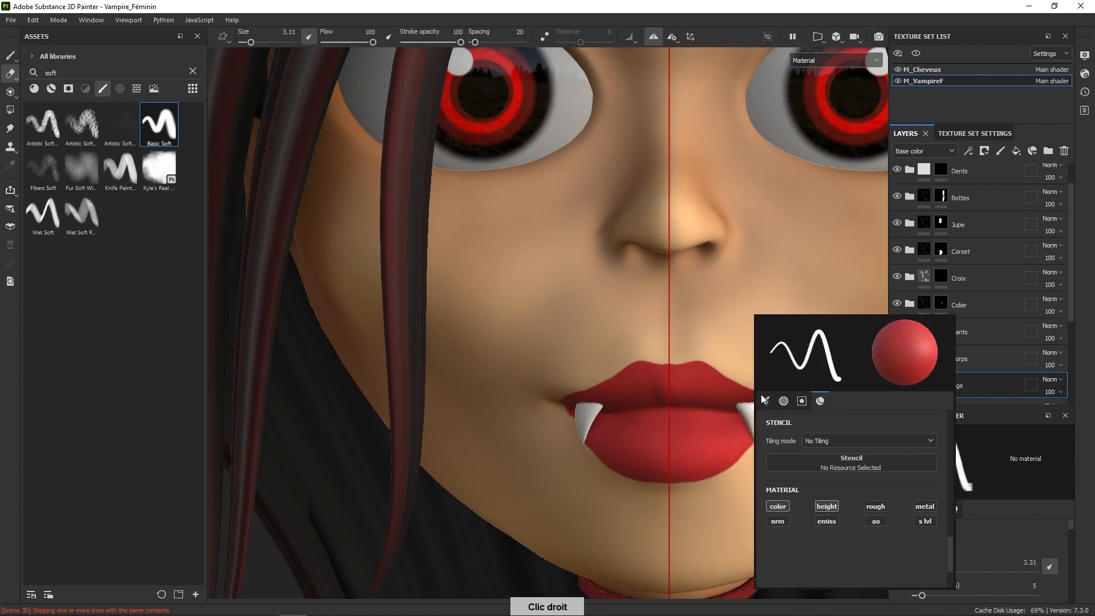
left_click(160, 124)
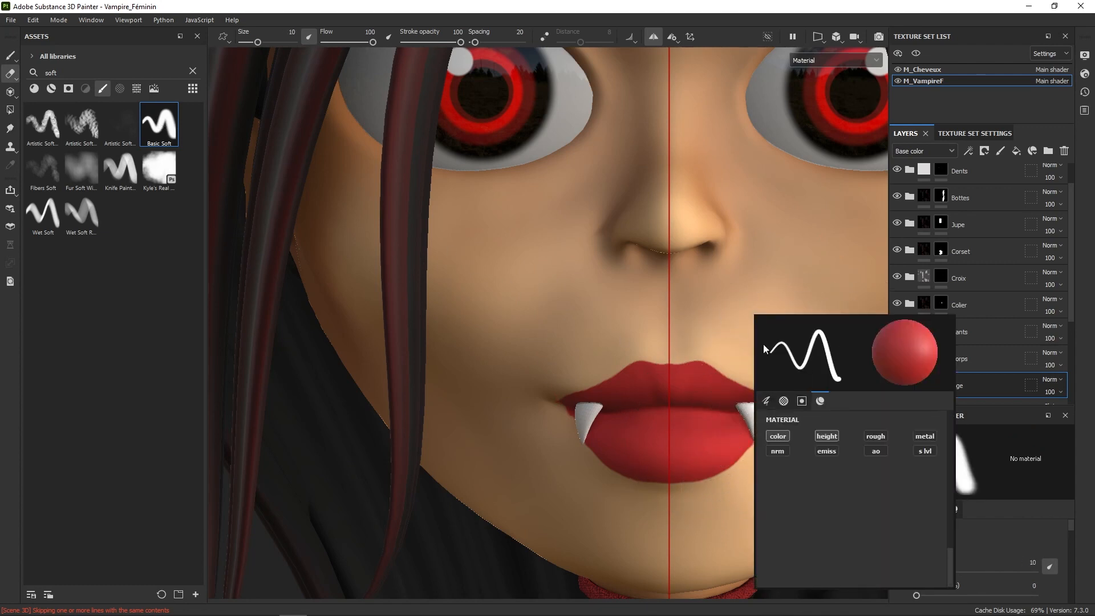
mouse_move(822, 408)
right_mouse_down("ctrl")
mouse_move(776, 408)
mouse_move(782, 401)
right_mouse_up("ctrl")
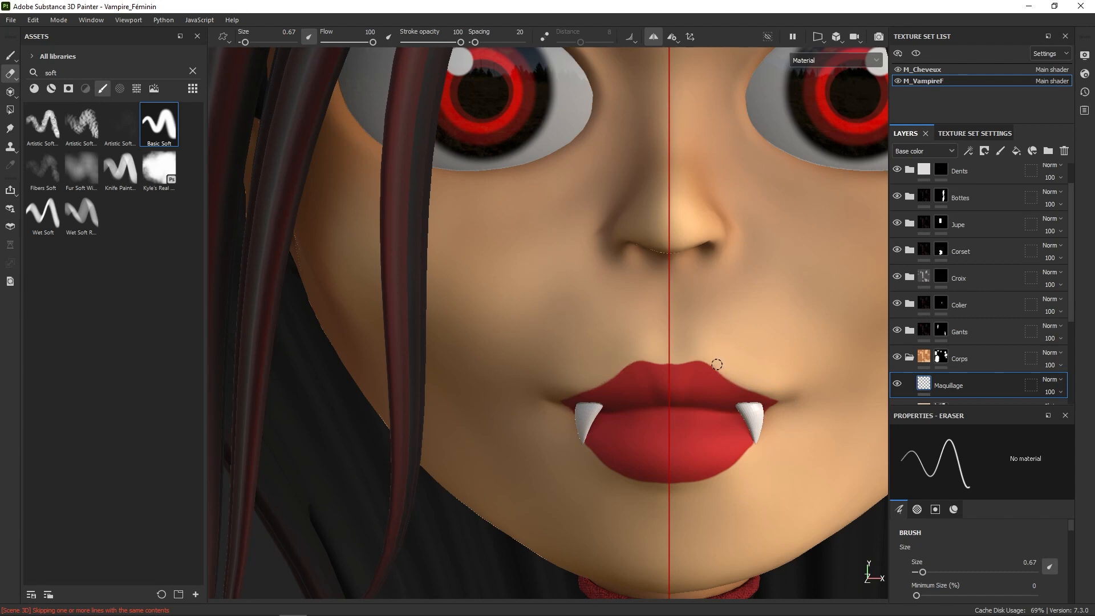
- Switch from the Eraser back to the Paint brush
right_click_drag(751, 401, 783, 343, "alt")
right_click(833, 437)
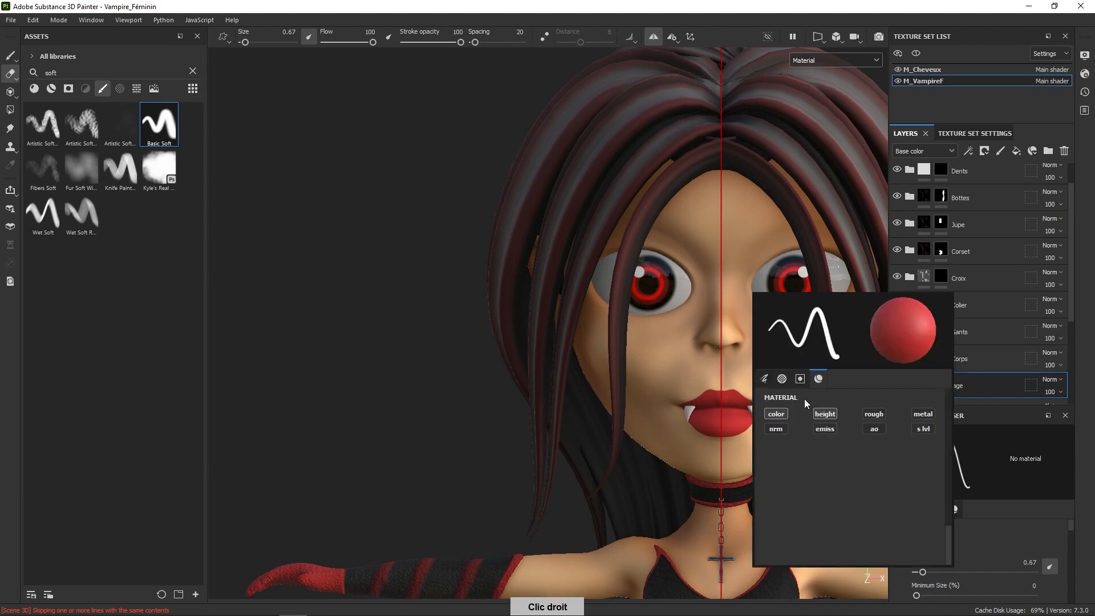
left_click(16, 54)
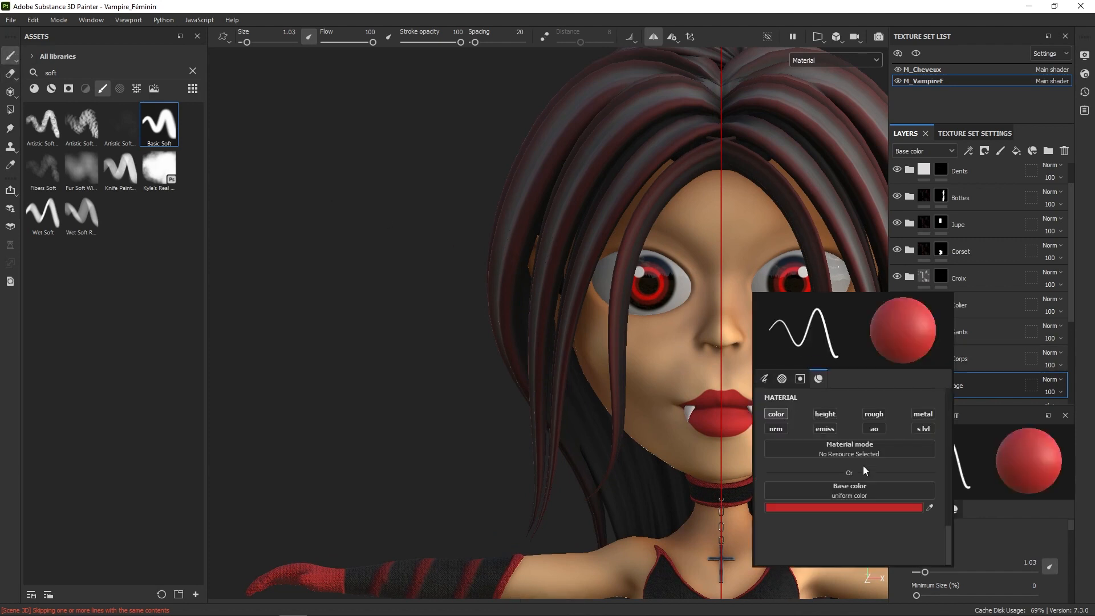
- Hide the M_Cheveux hair texture set and make M_VampireF the active texture set again
left_click(912, 69)
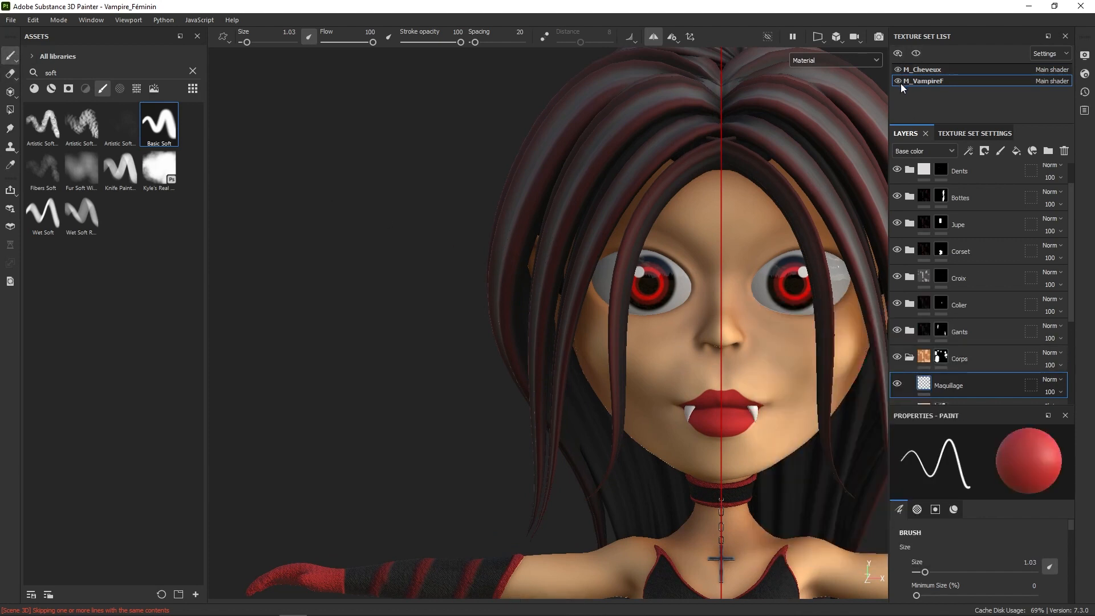
left_click(898, 69)
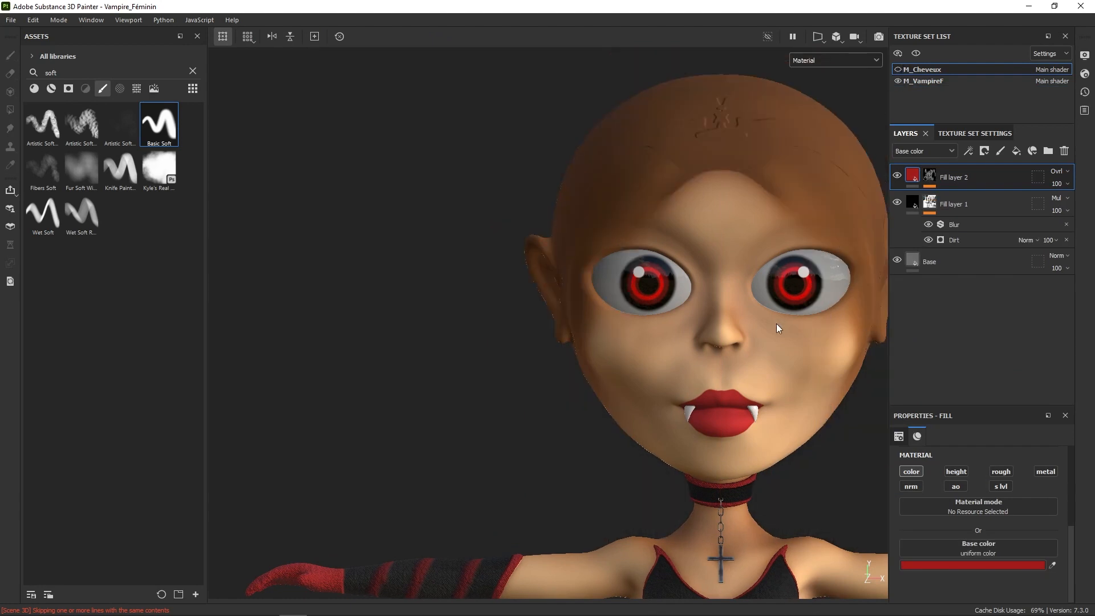
right_click_drag(776, 324, 742, 485, "alt")
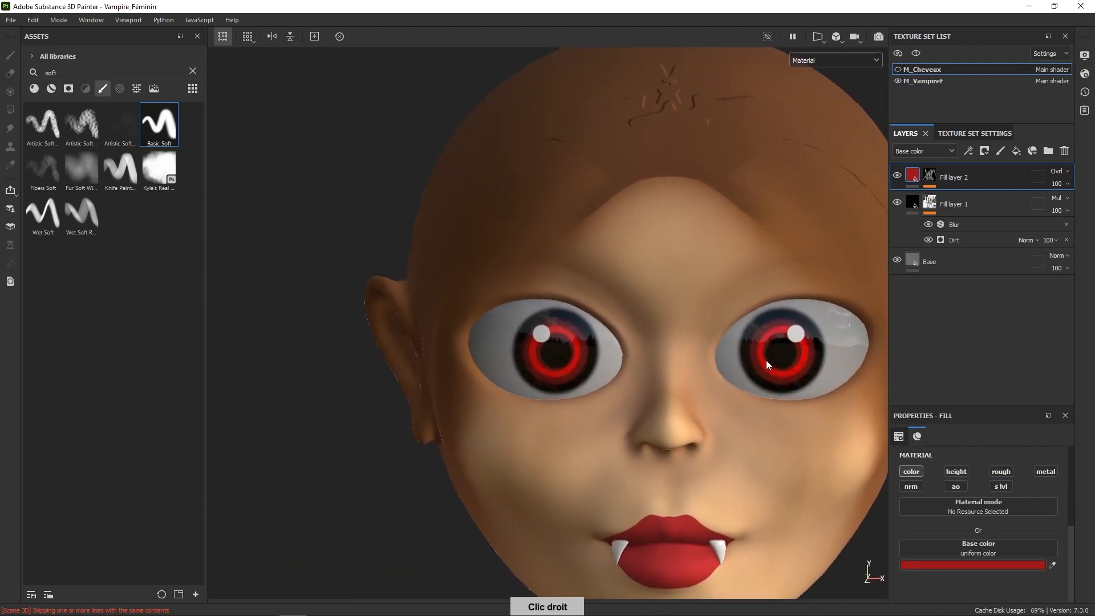
right_click(772, 405)
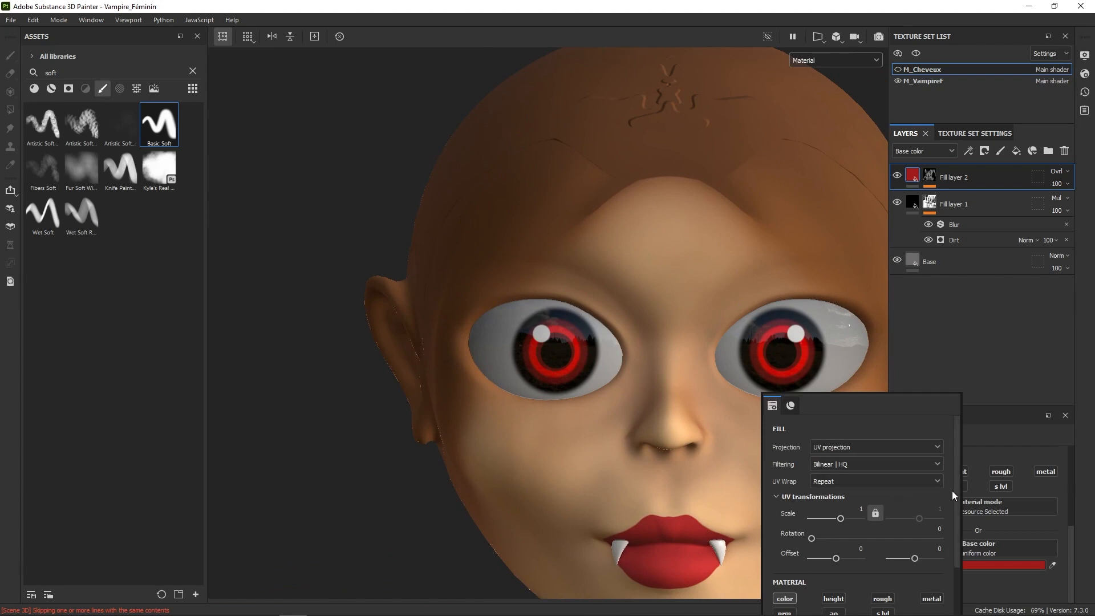
left_click(930, 81)
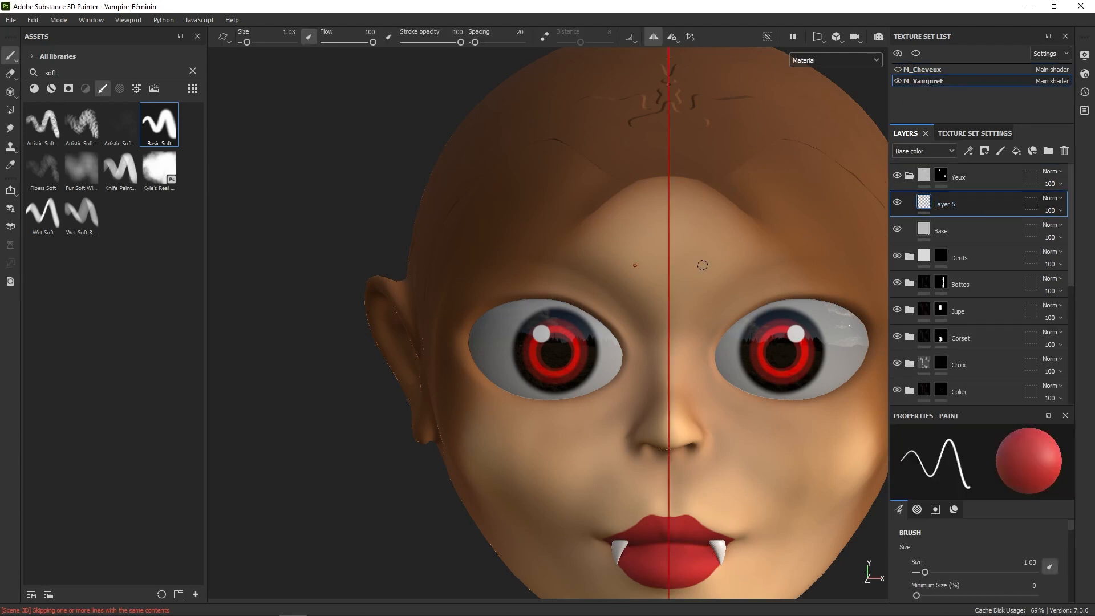
- Set the Paint brush's base color to black
right_click(734, 342)
left_click(799, 476)
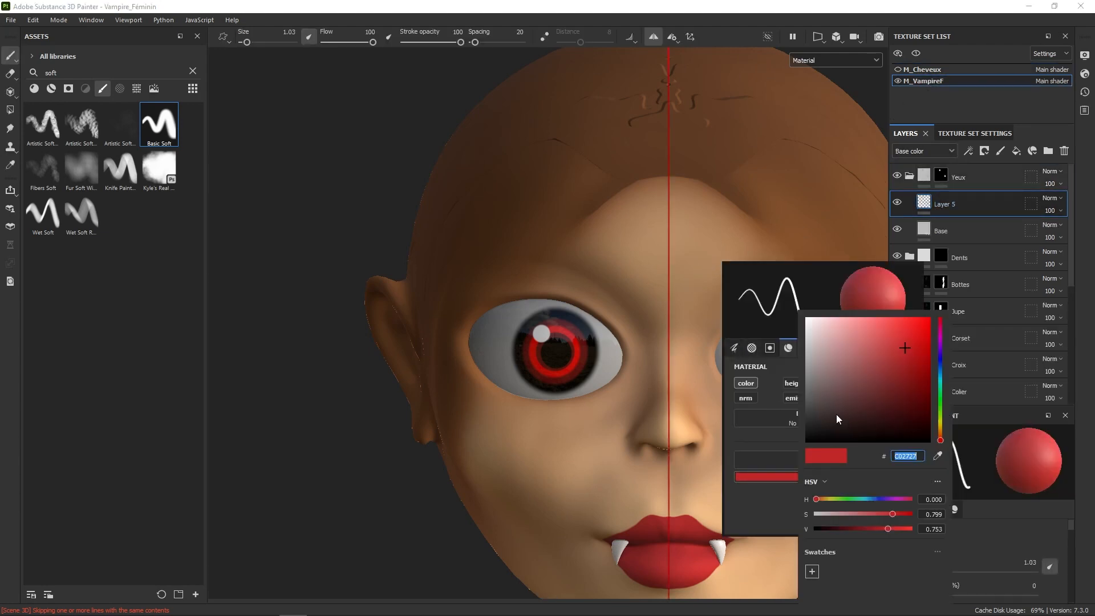
left_click_drag(835, 416, 801, 432)
middle_click_drag(728, 324, 688, 393)
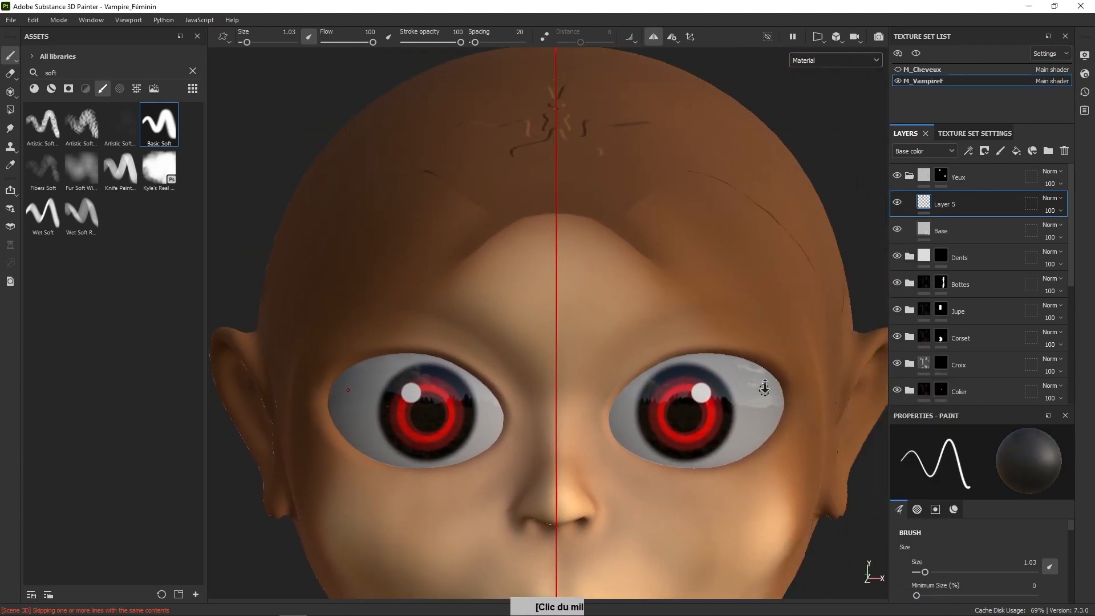
right_click_drag(689, 392, 679, 391, "alt")
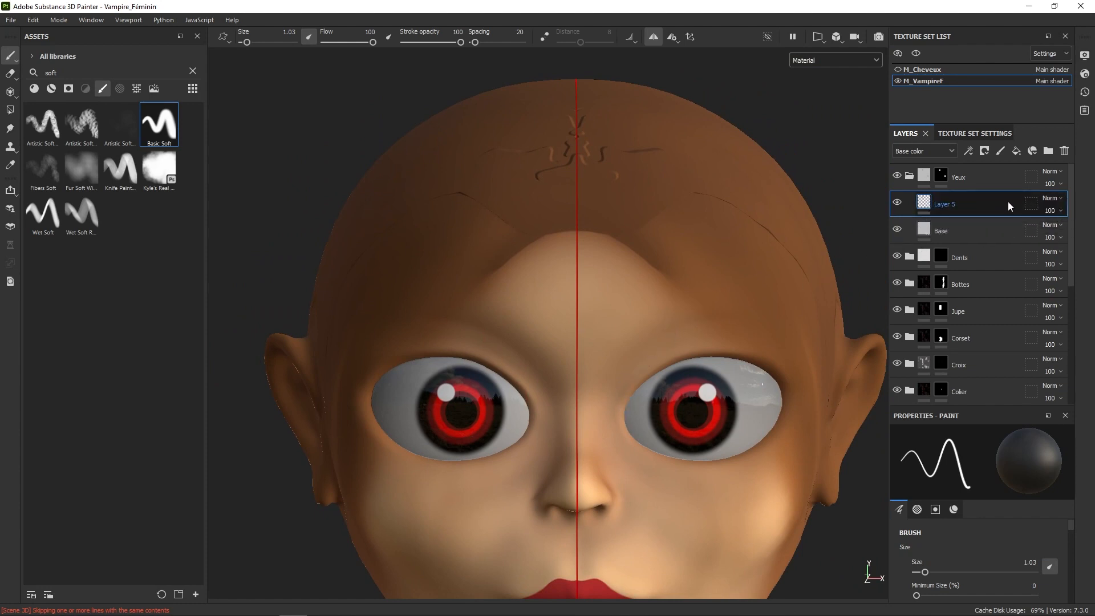
left_click_drag(987, 204, 981, 403)
left_click_drag(980, 404, 992, 357)
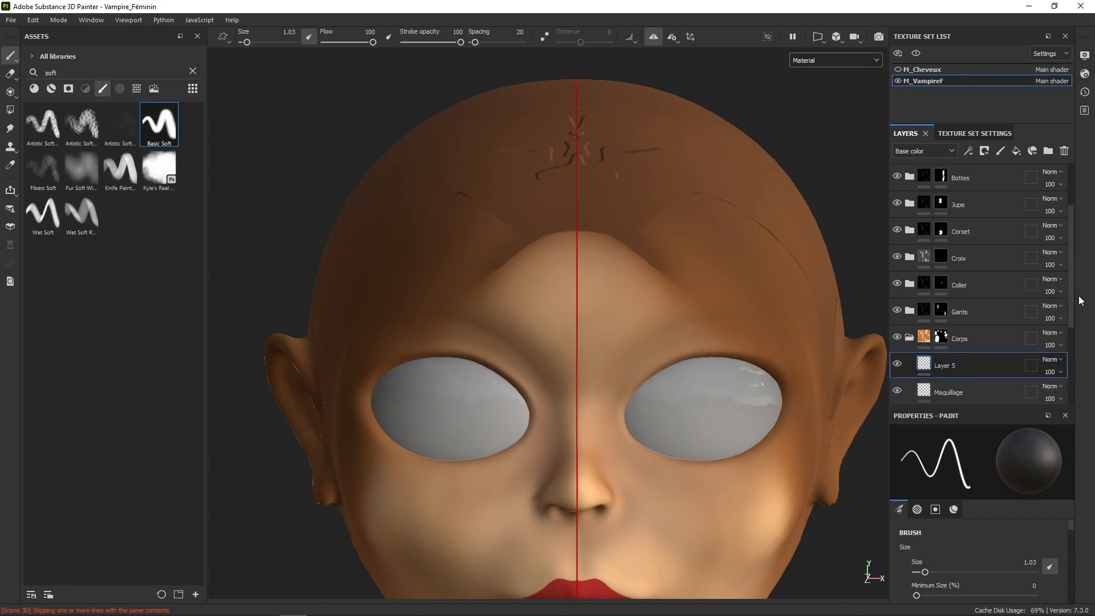
scroll(1071, 304, "down", 1)
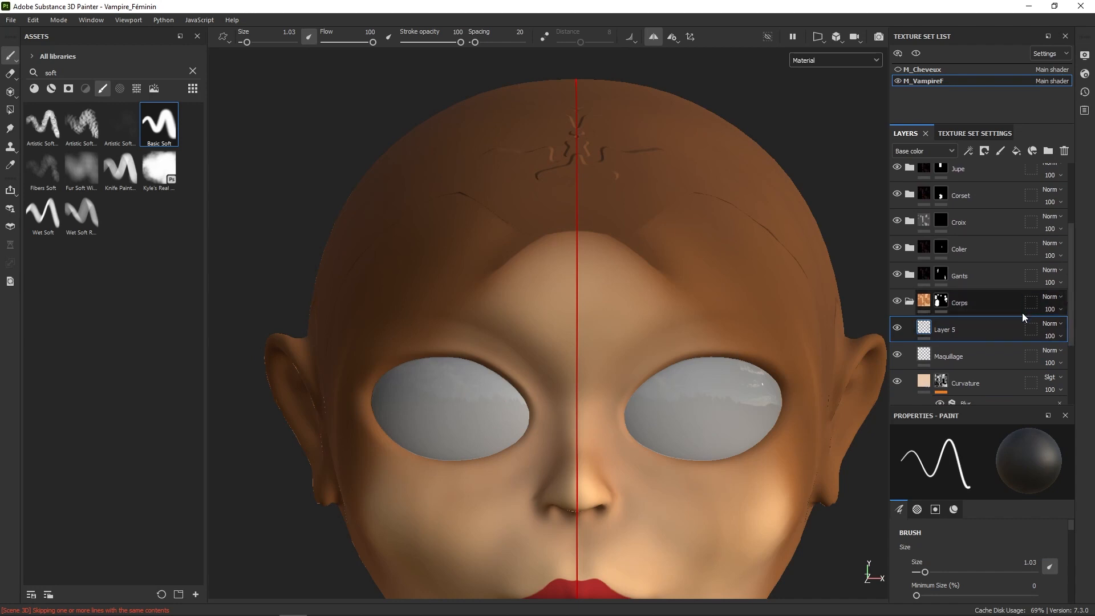
left_click_drag(986, 337, 994, 186)
- Add a new paint layer inside the Corps folder, directly above Maquillage
left_click_drag(1071, 220, 1061, 335)
left_click(950, 214)
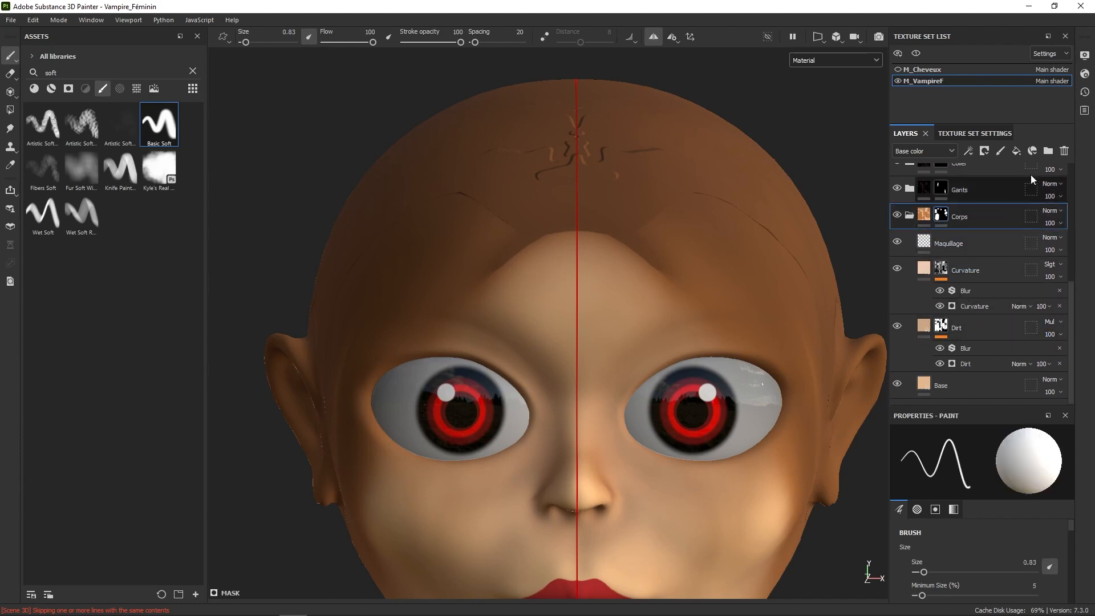
left_click(1001, 152)
left_click_drag(969, 224, 984, 242)
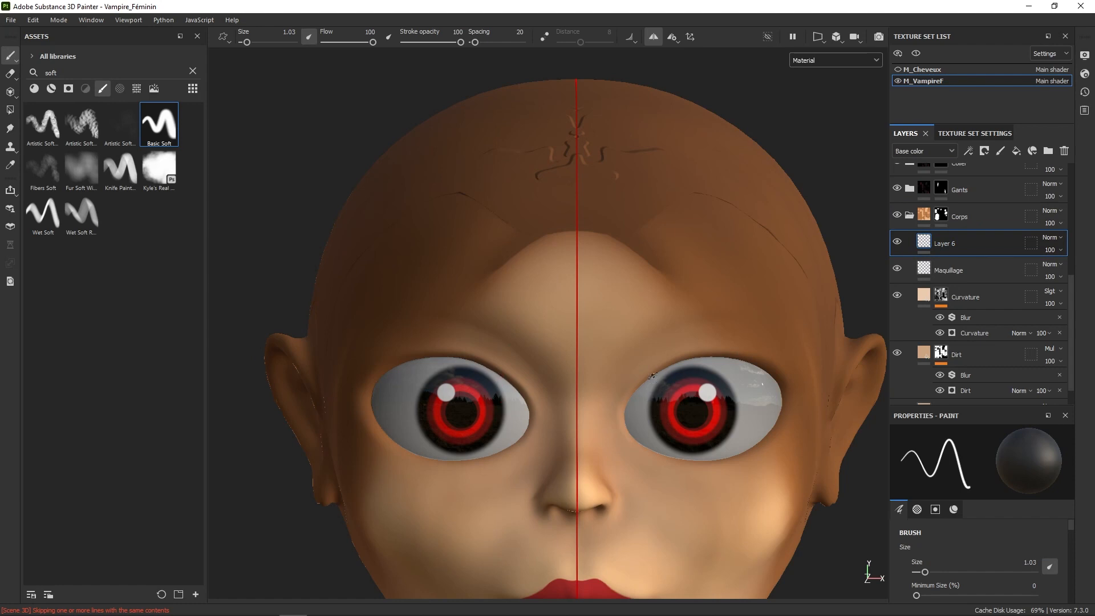
- Paint a thin mirrored black eyeliner around both eyes at brush size 1.03, with pointed outer corners
mouse_move(626, 407)
left_mouse_down()
mouse_move(621, 421)
mouse_move(646, 375)
mouse_move(666, 364)
left_mouse_up()
mouse_move(624, 398)
left_mouse_down()
mouse_move(651, 371)
mouse_move(701, 354)
mouse_move(743, 355)
mouse_move(790, 388)
mouse_move(770, 366)
mouse_move(801, 404)
mouse_move(761, 441)
mouse_move(713, 462)
mouse_move(678, 461)
left_mouse_up()
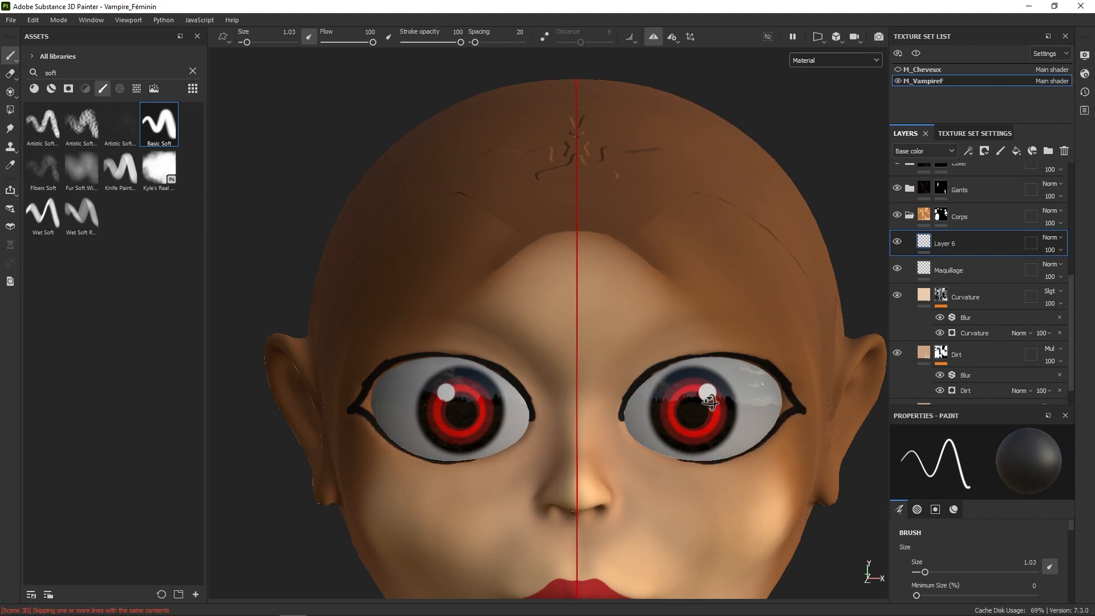
left_click_drag(711, 403, 661, 438, "alt")
mouse_move(624, 403)
left_mouse_down()
mouse_move(642, 429)
mouse_move(700, 449)
mouse_move(639, 429)
mouse_move(676, 357)
left_mouse_up()
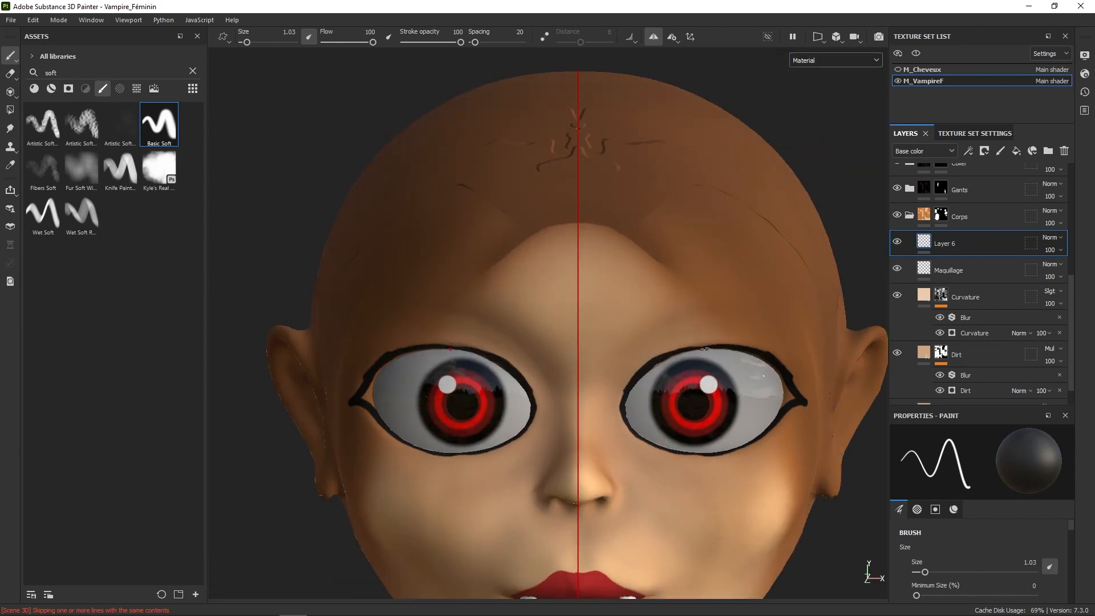
- Thicken the upper eyeliner, fill the outer corners and extend the line into pointed inner corners beside the nose
left_click_drag(654, 372, 673, 311, "alt")
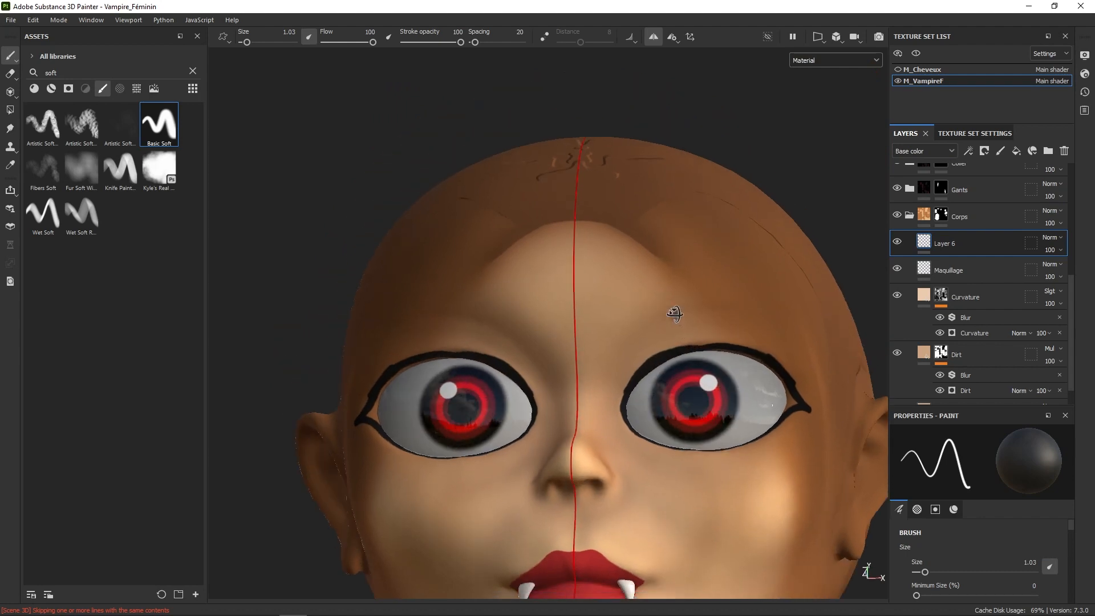
mouse_move(724, 360)
left_mouse_down()
mouse_move(765, 370)
mouse_move(786, 402)
mouse_move(808, 378)
mouse_move(794, 398)
mouse_move(775, 368)
mouse_move(730, 349)
mouse_move(641, 360)
mouse_move(606, 435)
left_mouse_up()
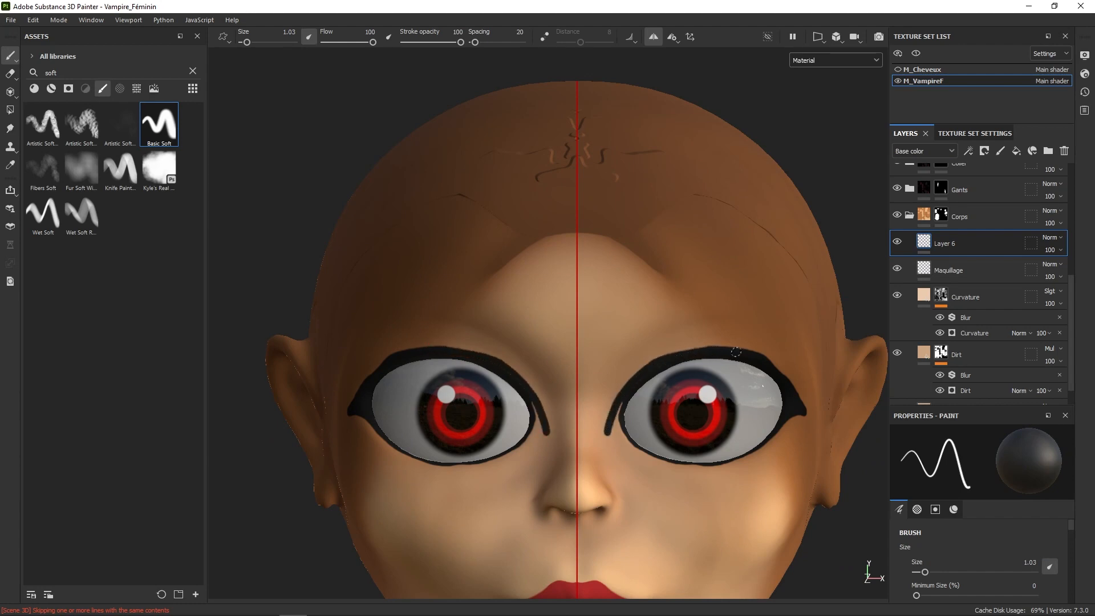
mouse_move(639, 388)
left_mouse_down()
mouse_move(619, 413)
mouse_move(622, 434)
mouse_move(642, 454)
mouse_move(691, 465)
left_mouse_up()
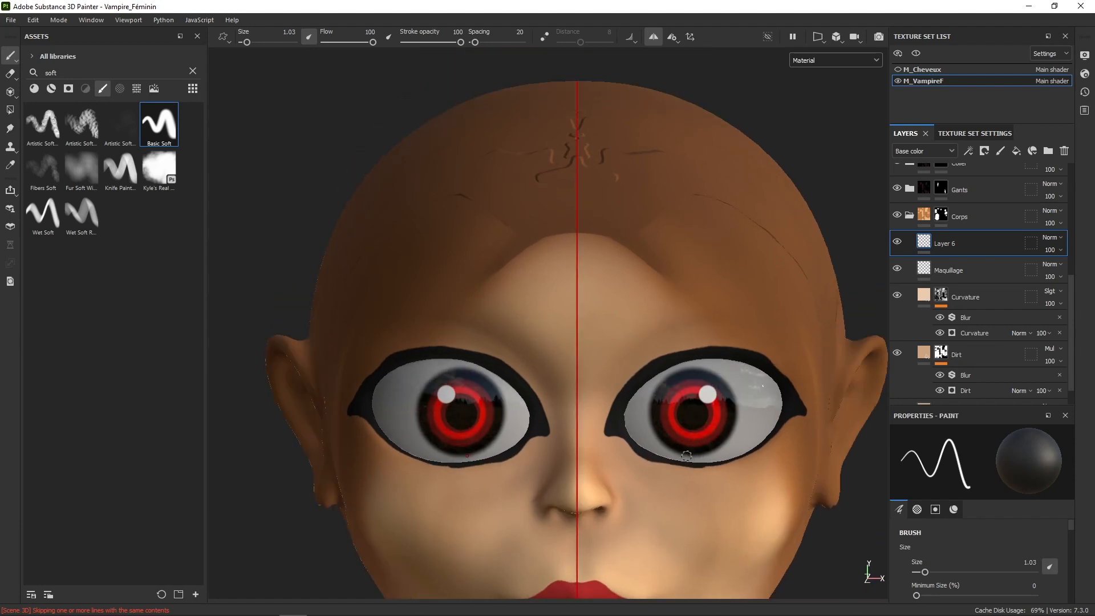
- Trim the upper edge of the eyeliner with the Eraser at size 1.41
mouse_move(643, 432)
left_mouse_down("alt")
mouse_move(676, 445)
mouse_move(745, 443)
mouse_move(785, 413)
mouse_move(798, 331)
left_mouse_up("alt")
key("e")
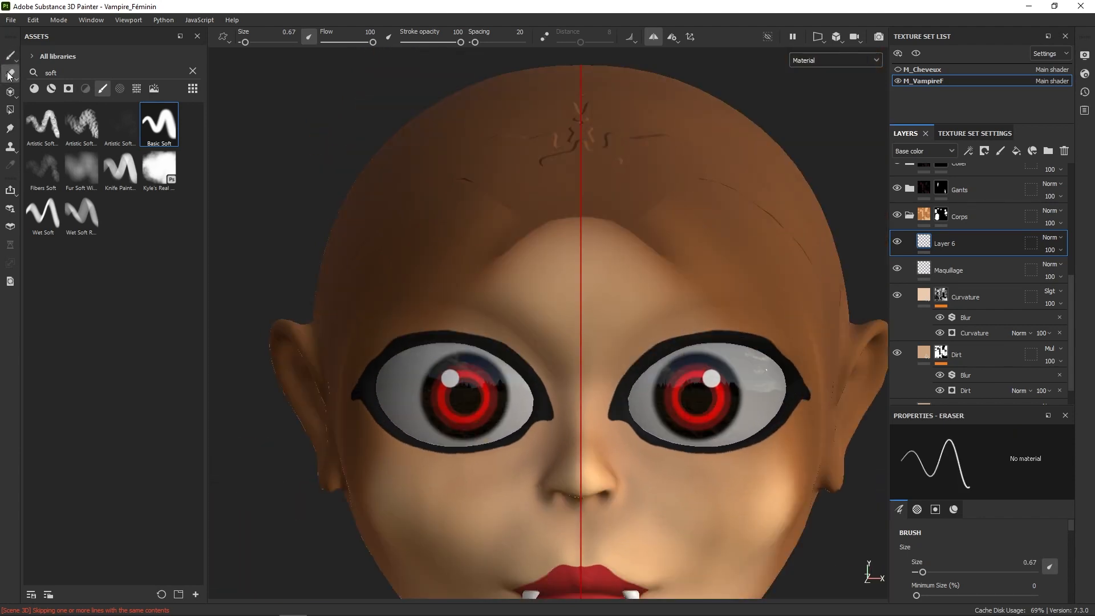
right_click_drag(752, 319, 750, 319, "ctrl")
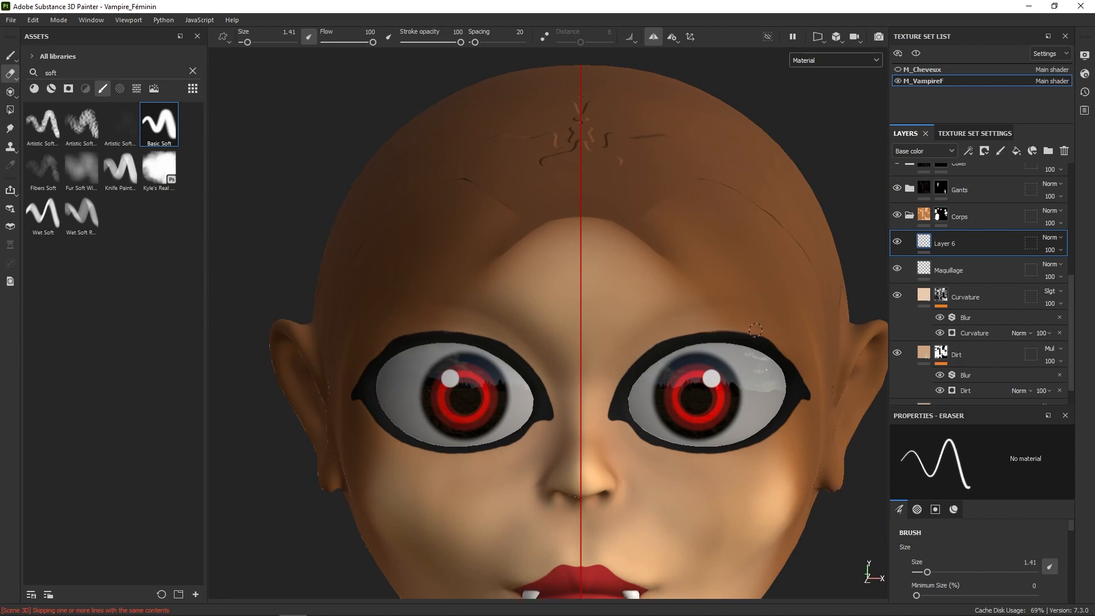
left_click_drag(812, 381, 771, 367, "alt")
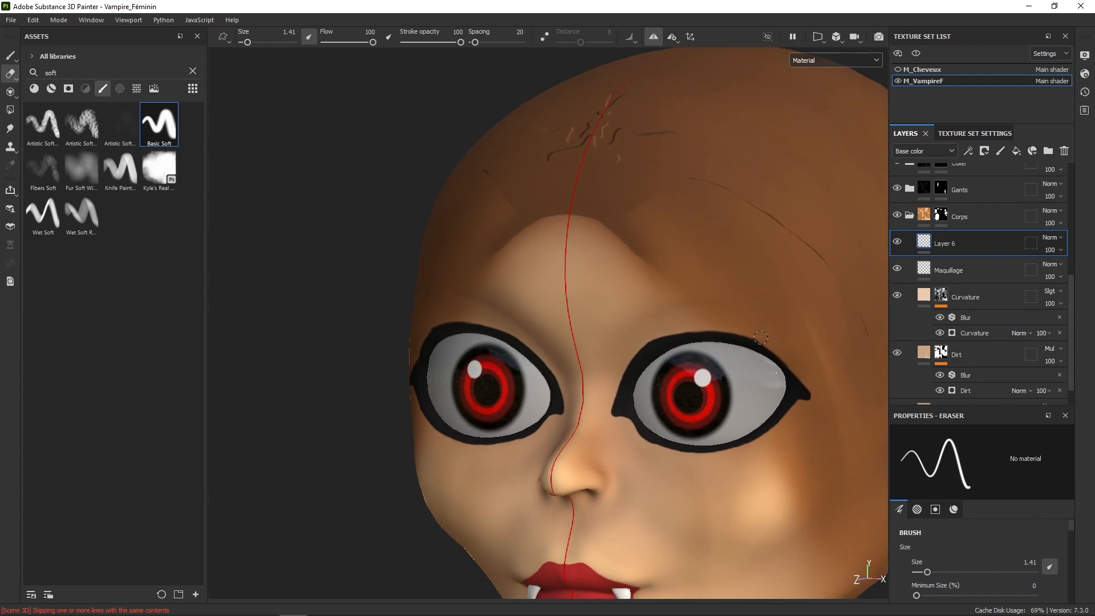
mouse_move(709, 314)
left_mouse_down("alt")
mouse_move(750, 298)
mouse_move(757, 324)
left_mouse_up("alt")
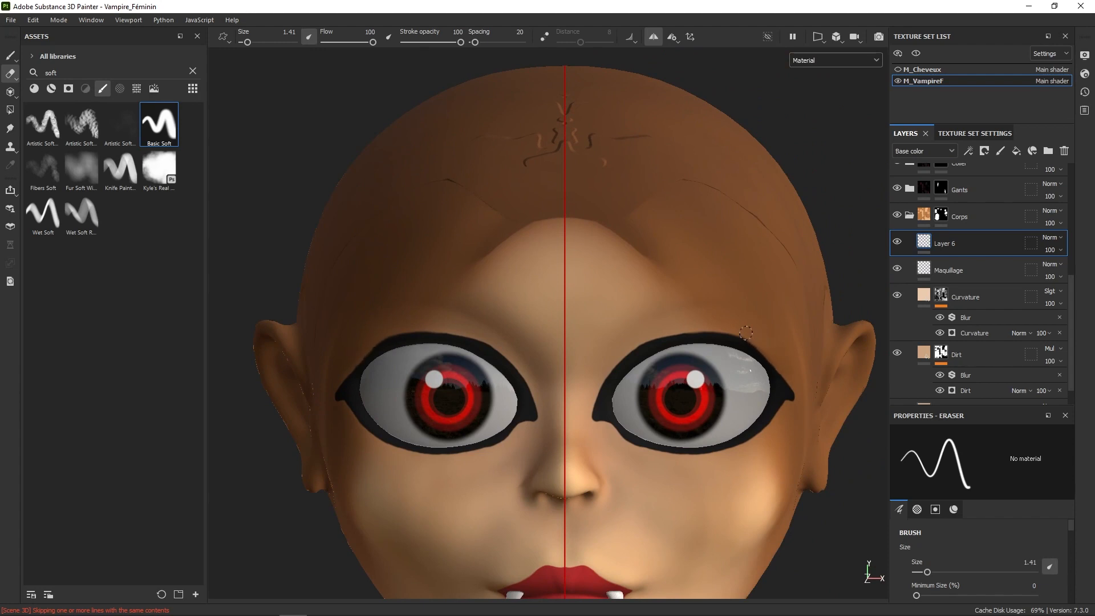
mouse_move(759, 342)
left_mouse_down()
mouse_move(700, 327)
mouse_move(644, 343)
mouse_move(597, 384)
left_mouse_up()
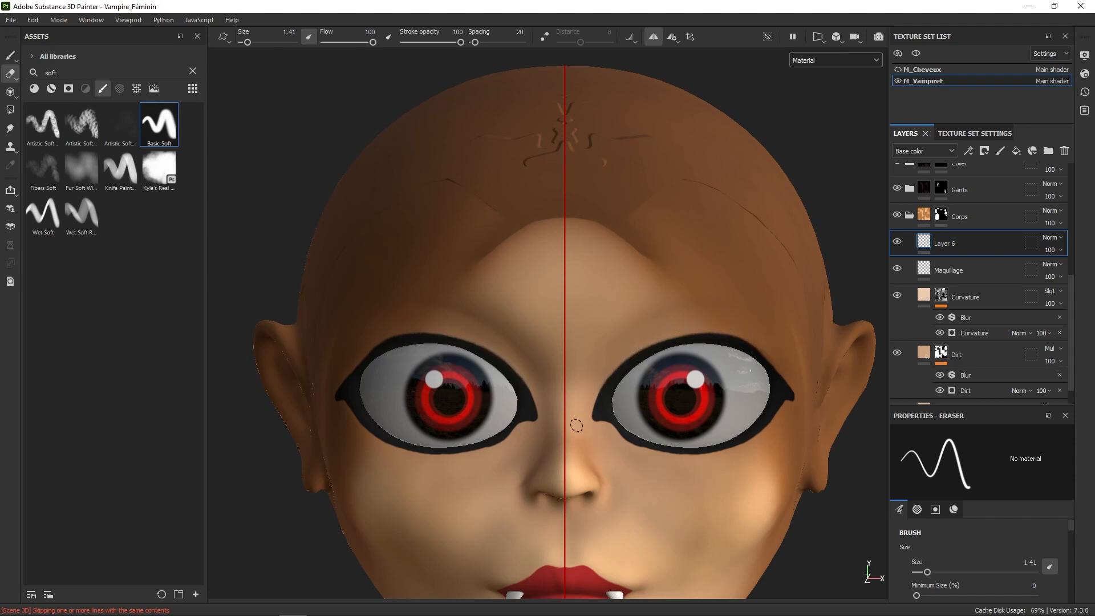
- Sharpen the eyeliner's inner corners with the Eraser and remove the inner half of the lower line
mouse_move(591, 433)
left_mouse_down()
mouse_move(596, 406)
mouse_move(676, 321)
left_mouse_up()
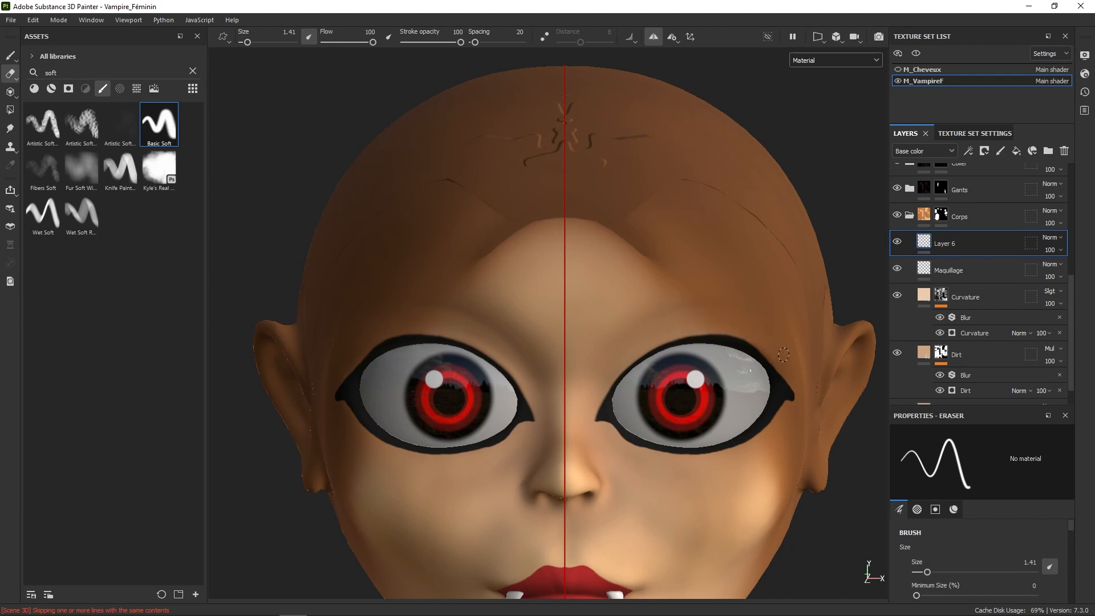
left_click_drag(764, 284, 605, 403, "alt")
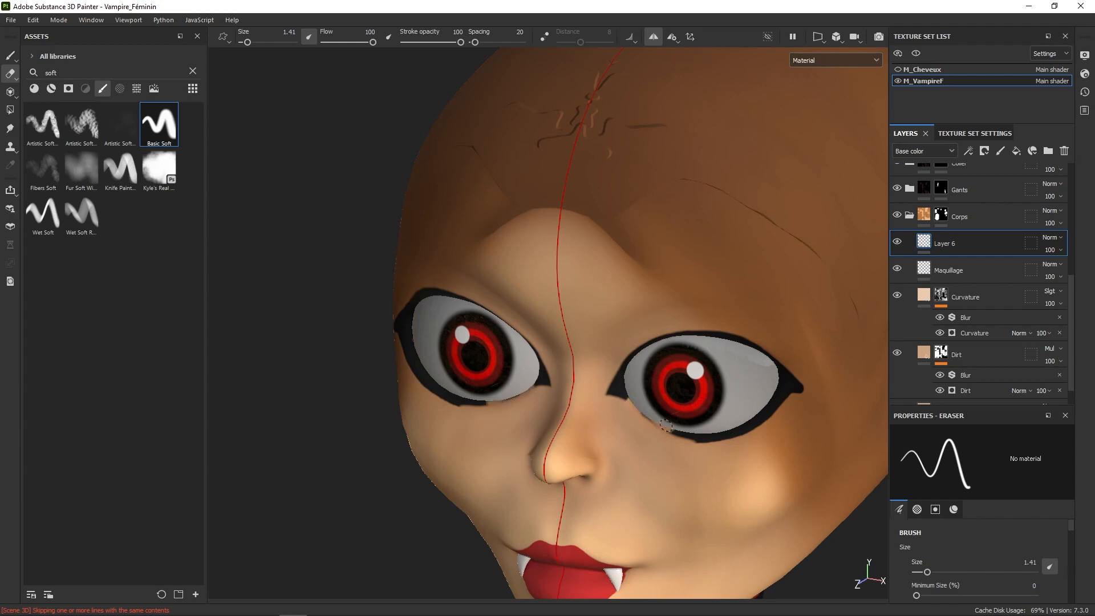
mouse_move(673, 431)
left_mouse_down()
mouse_move(698, 437)
mouse_move(786, 406)
mouse_move(799, 417)
mouse_move(788, 403)
mouse_move(805, 376)
mouse_move(766, 393)
mouse_move(799, 381)
mouse_move(818, 417)
mouse_move(782, 417)
left_mouse_up()
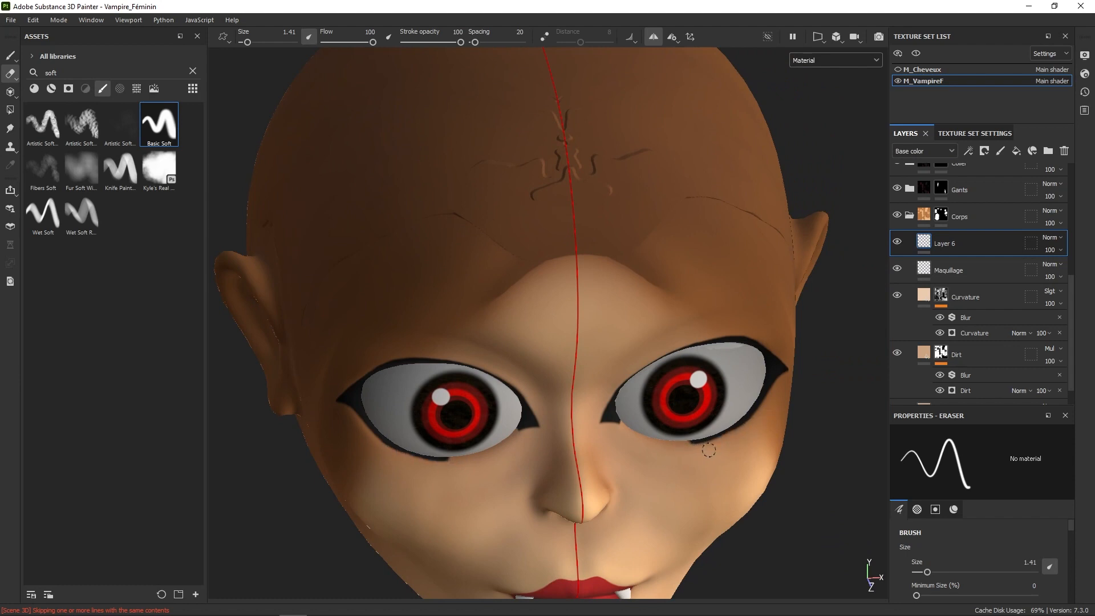
- Show the M_Cheveux hair to check the eye makeup with it, and isolate the M_VampireF texture set again
right_click_drag(783, 391, 871, 362, "alt")
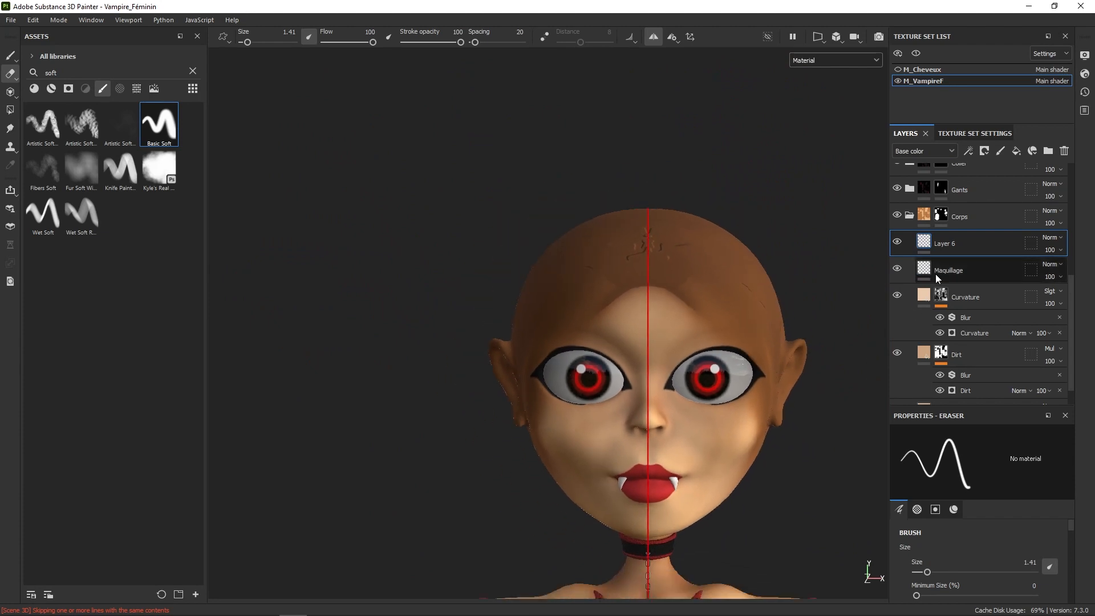
left_click(898, 69)
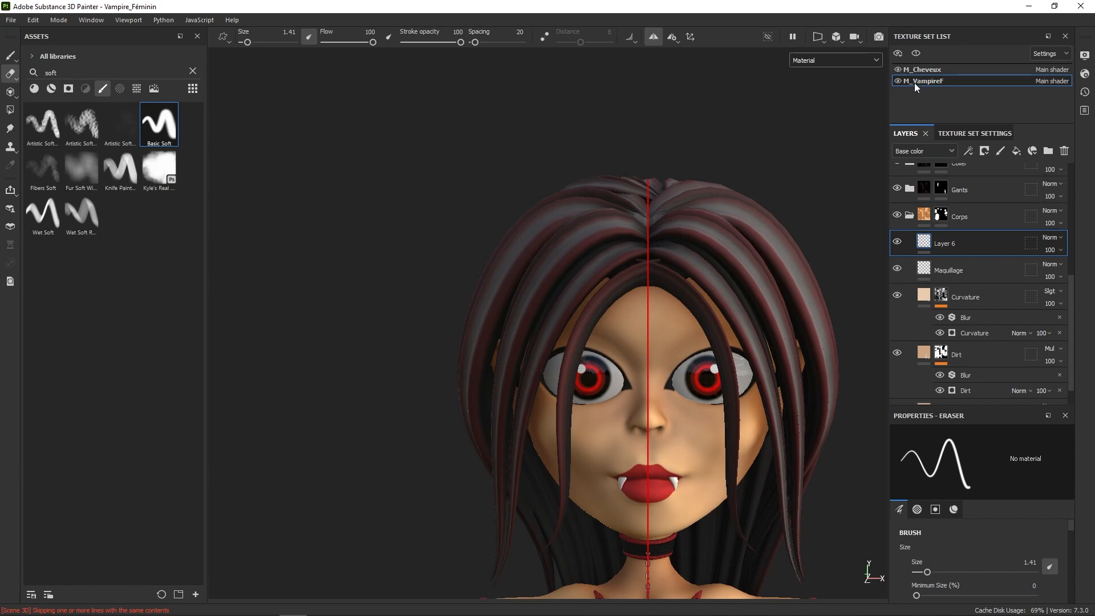
left_click(916, 54)
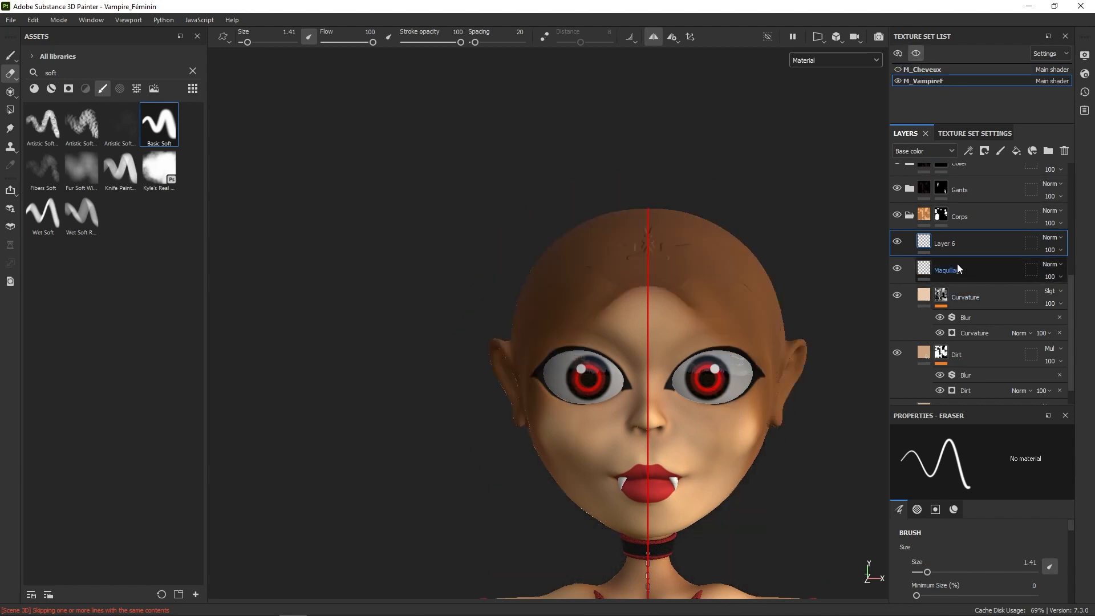
- Paint arched black eyebrows mirrored above both eyes on Layer 6, using the Basic Soft brush at size 1.03, and fill them in
right_click(841, 307)
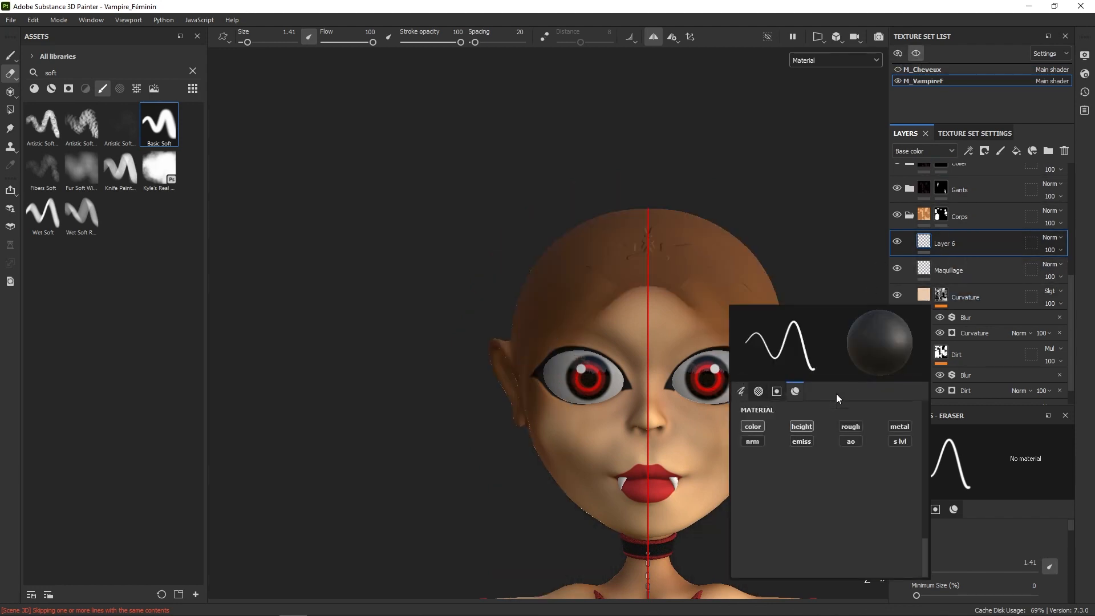
key("1")
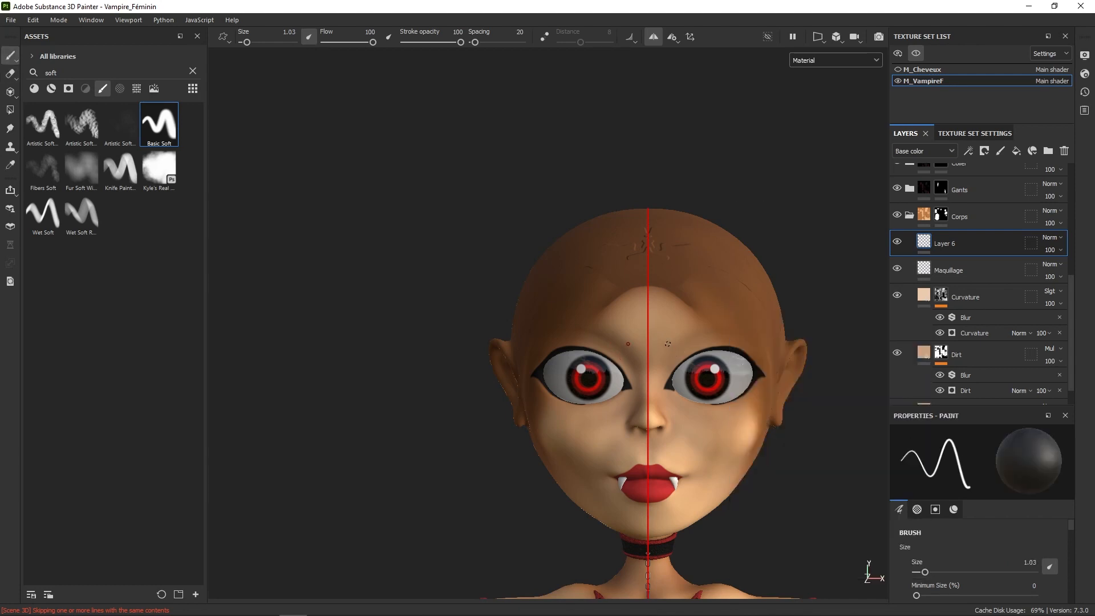
left_click_drag(665, 345, 700, 322)
right_click_drag(700, 325, 685, 342, "alt")
key("ctrl+z")
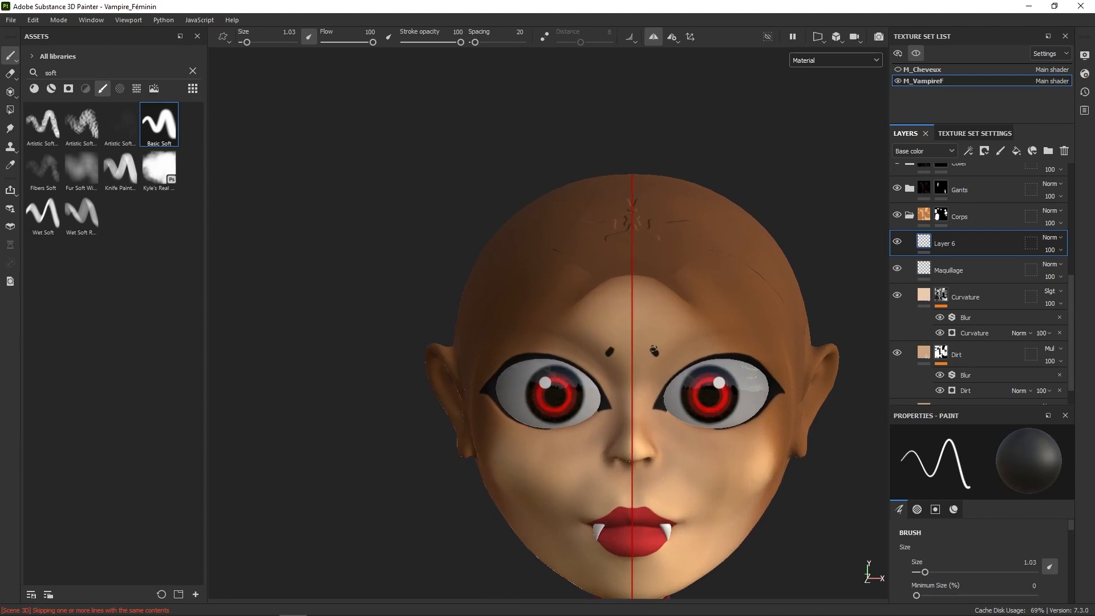
mouse_move(656, 347)
left_mouse_down()
mouse_move(695, 328)
mouse_move(733, 324)
mouse_move(742, 335)
left_mouse_up()
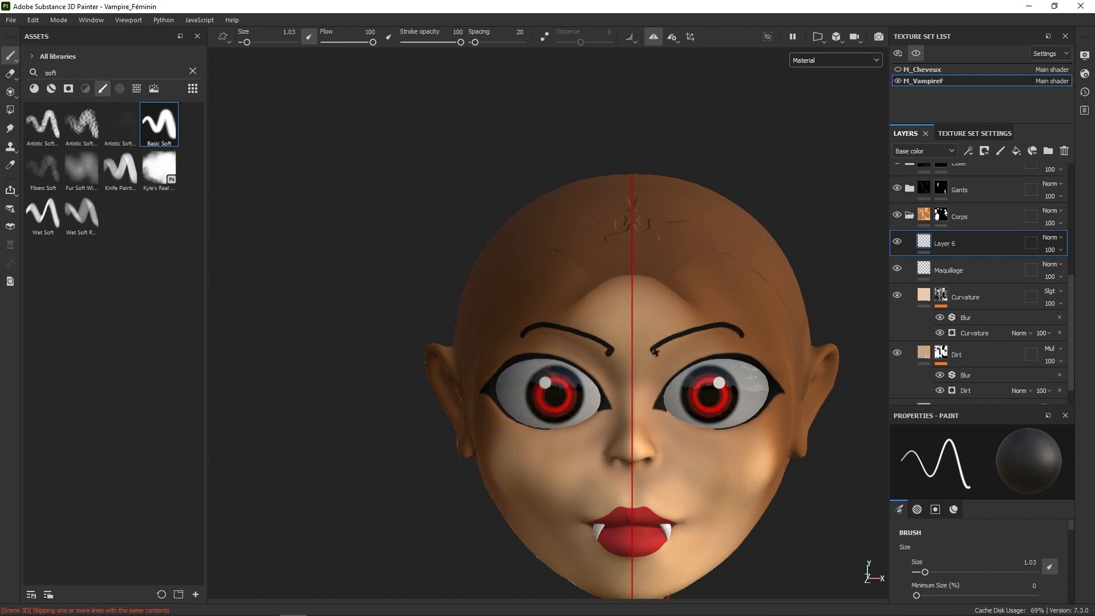
mouse_move(654, 353)
left_mouse_down()
mouse_move(696, 333)
mouse_move(739, 333)
left_mouse_up()
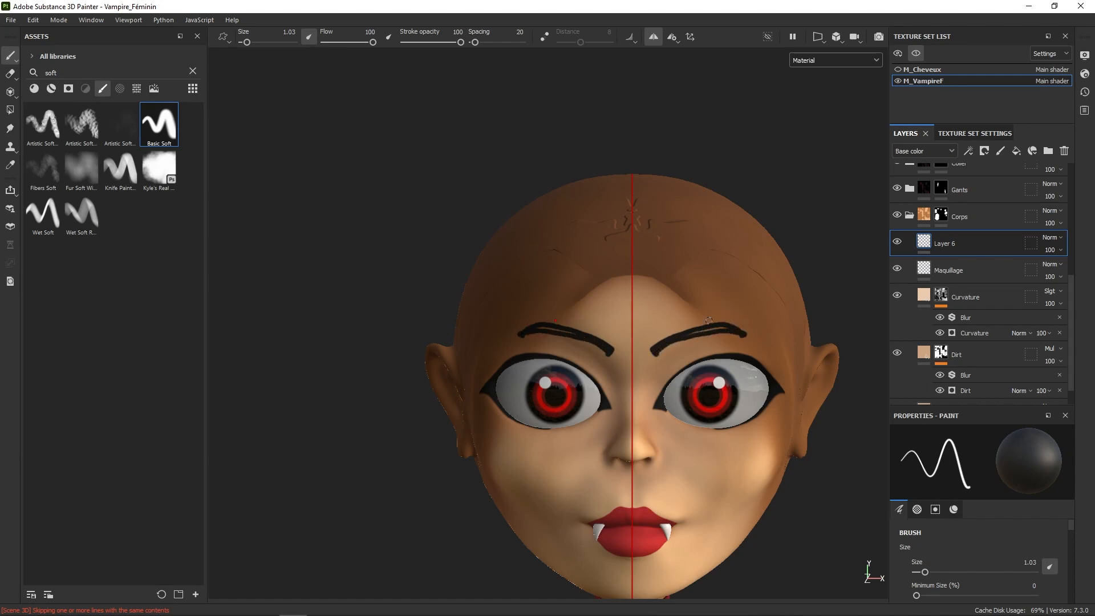
key("ctrl+z")
mouse_move(660, 348)
left_mouse_down()
mouse_move(710, 330)
mouse_move(744, 334)
left_mouse_up()
key("ctrl+z")
mouse_move(657, 352)
left_mouse_down()
mouse_move(742, 335)
mouse_move(693, 331)
mouse_move(658, 347)
left_mouse_up()
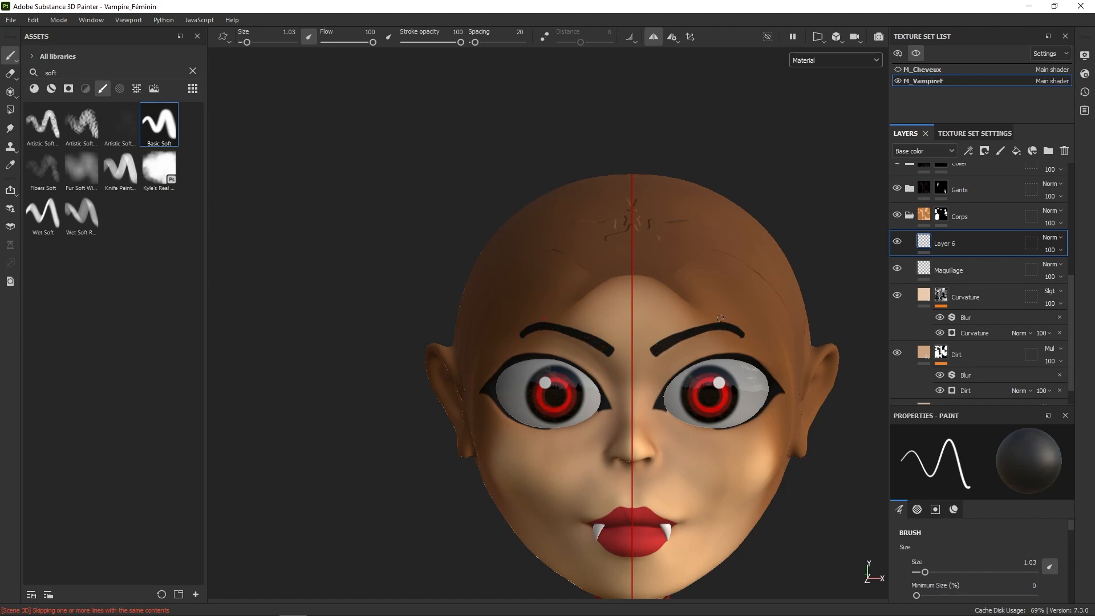
- Thin the eyebrows along their upper and lower edges with the Eraser at size 1.33, tapering the outer ends
left_click(10, 73)
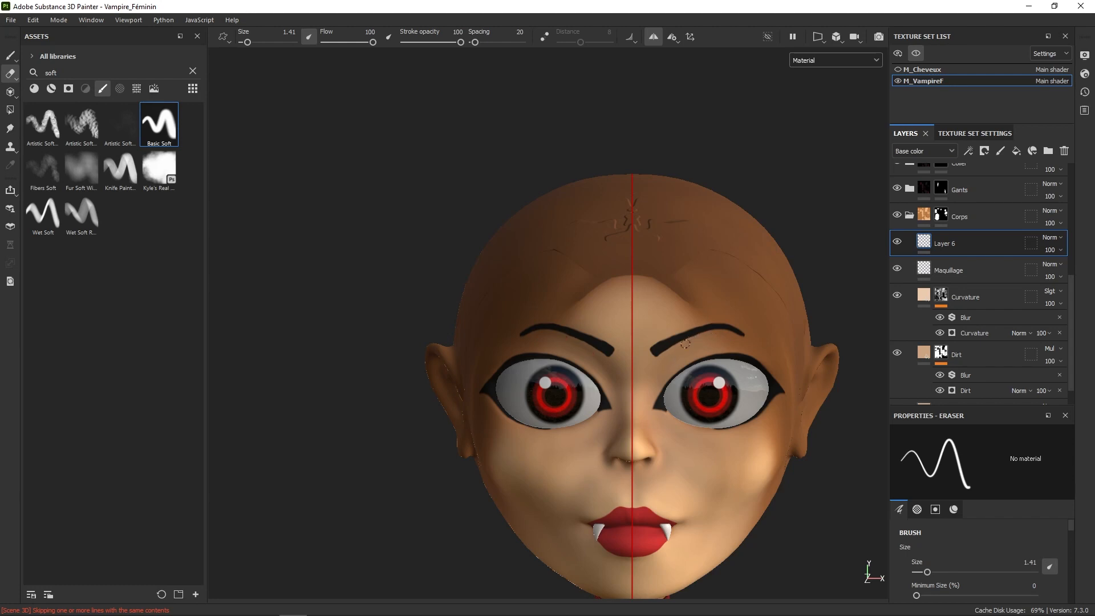
right_click_drag(686, 344, 790, 319, "alt")
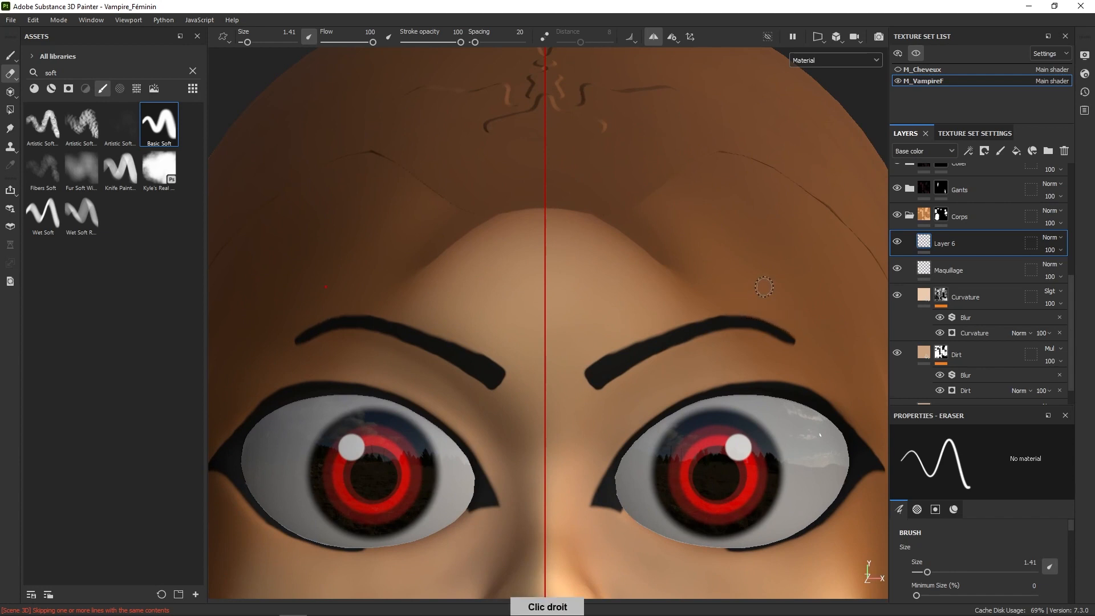
mouse_move(765, 287)
right_mouse_down("ctrl")
mouse_move(700, 347)
mouse_move(718, 349)
right_mouse_up("ctrl")
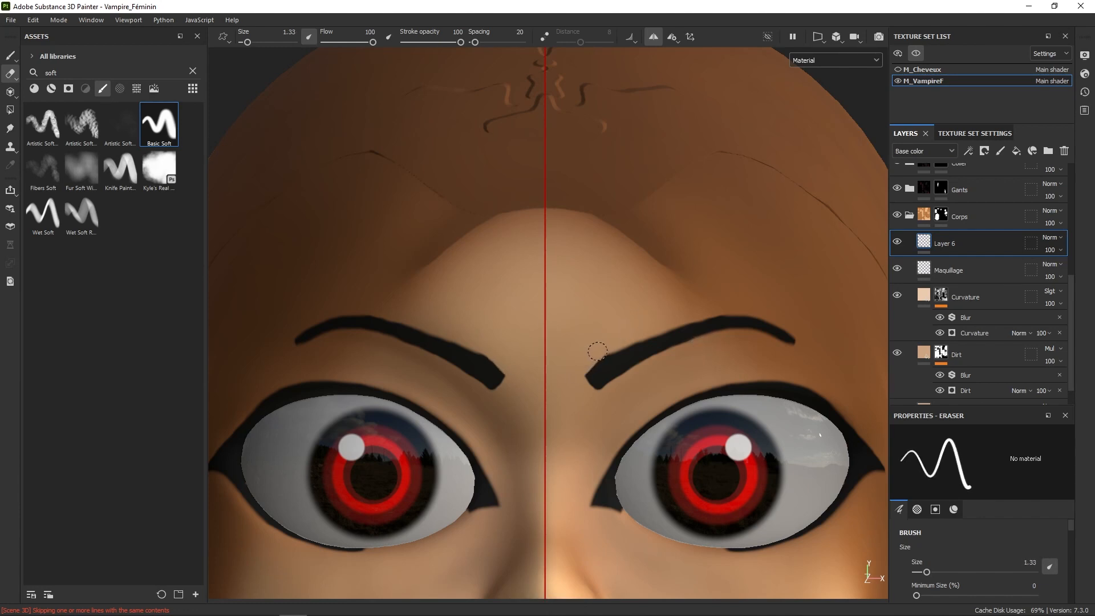
mouse_move(622, 337)
left_mouse_down()
mouse_move(596, 357)
mouse_move(726, 305)
mouse_move(706, 311)
mouse_move(768, 320)
mouse_move(834, 358)
left_mouse_up()
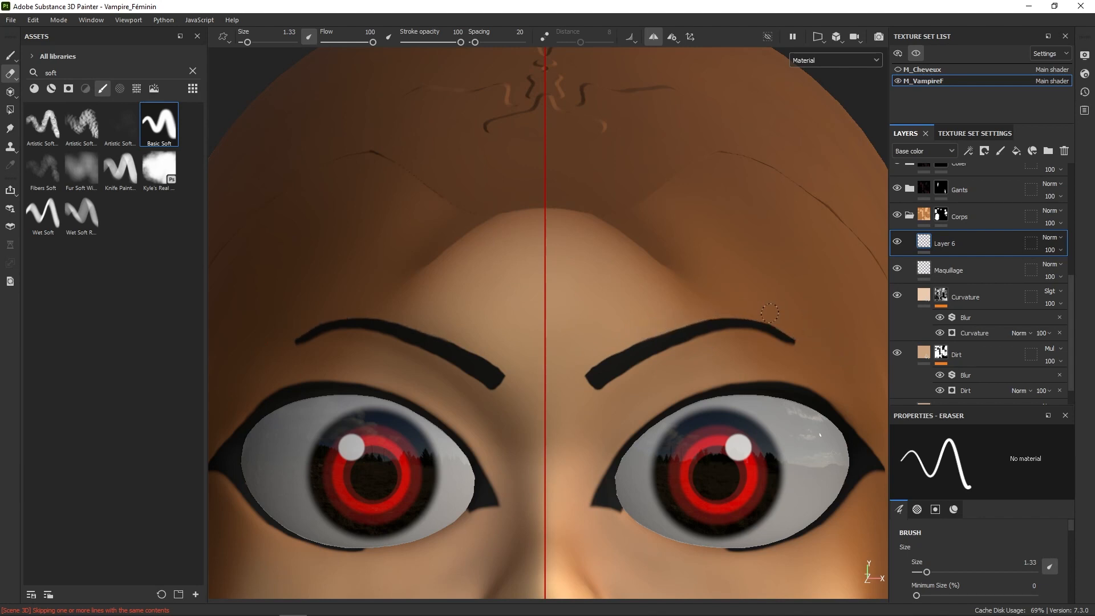
mouse_move(760, 338)
left_mouse_down()
mouse_move(681, 345)
mouse_move(596, 385)
mouse_move(709, 358)
left_mouse_up()
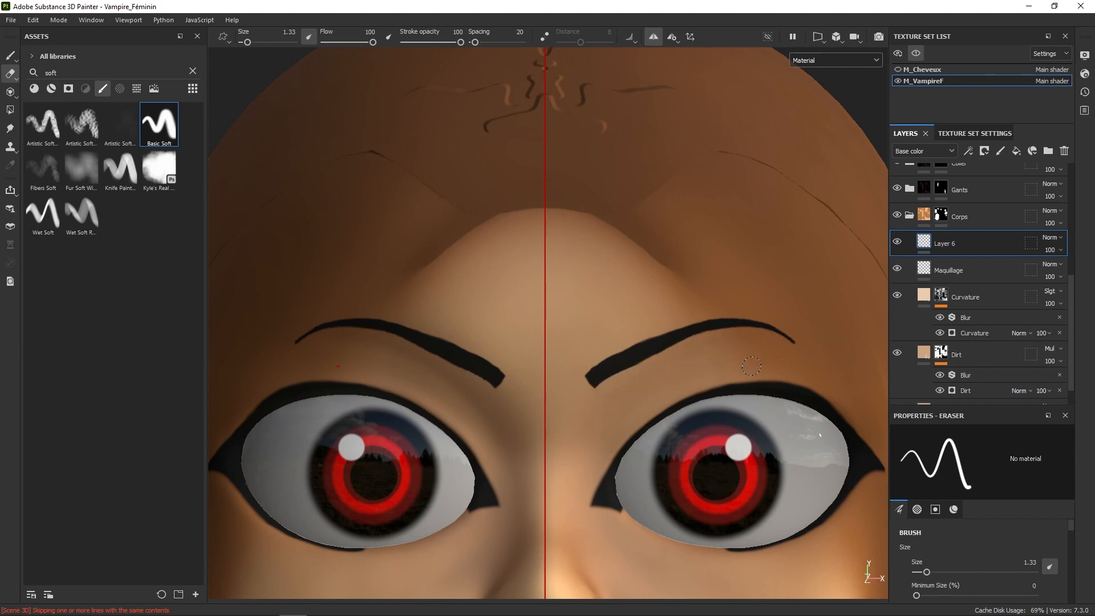
- Show the M_Cheveux hair again to check the full character, and collapse the Corps folder in the layer stack
right_click_drag(751, 366, 725, 142, "alt")
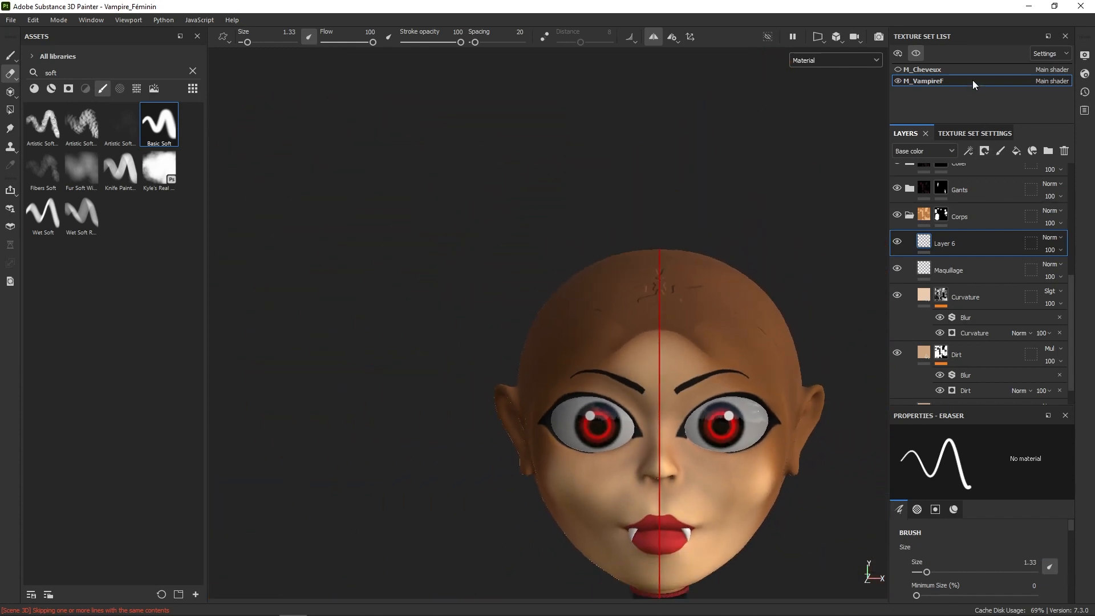
left_click(898, 69)
right_click_drag(779, 485, 776, 348, "alt")
middle_click_drag(776, 348, 744, 335, "alt")
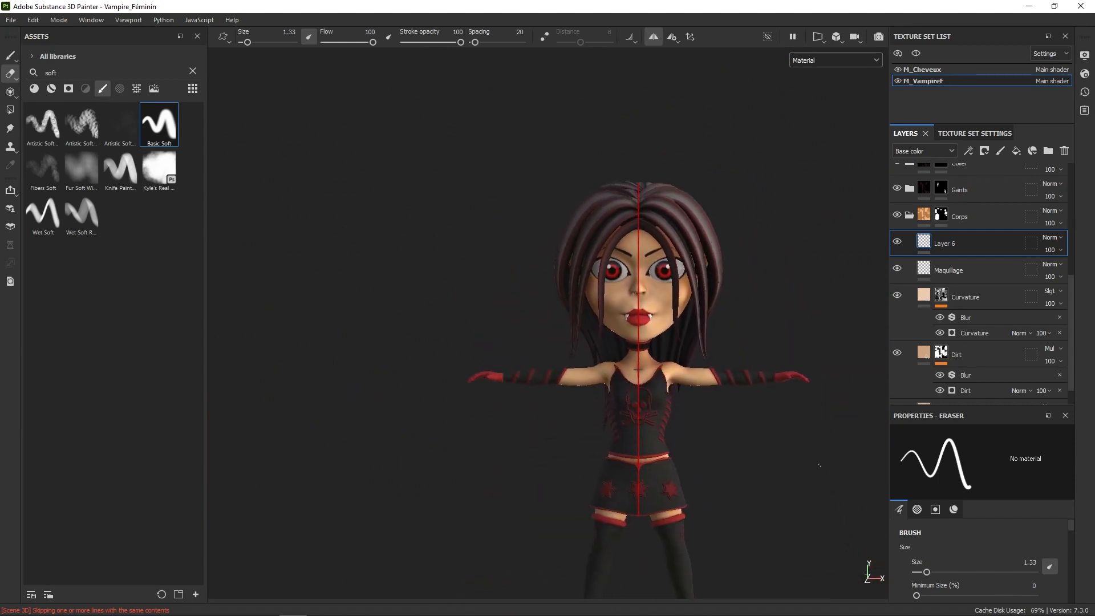
left_click_drag(765, 408, 787, 420, "alt")
left_click_drag(1071, 261, 1079, 171)
left_click(910, 176)
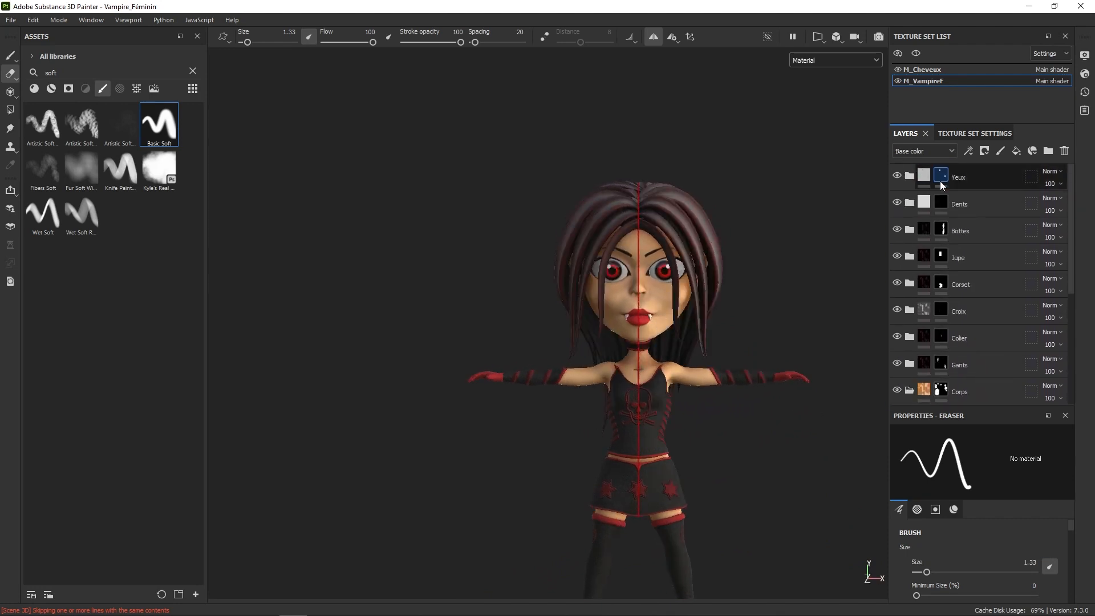
left_click_drag(1071, 246, 1067, 173)
- Check the character in the Base color channel and return to the Material display
left_click(866, 60)
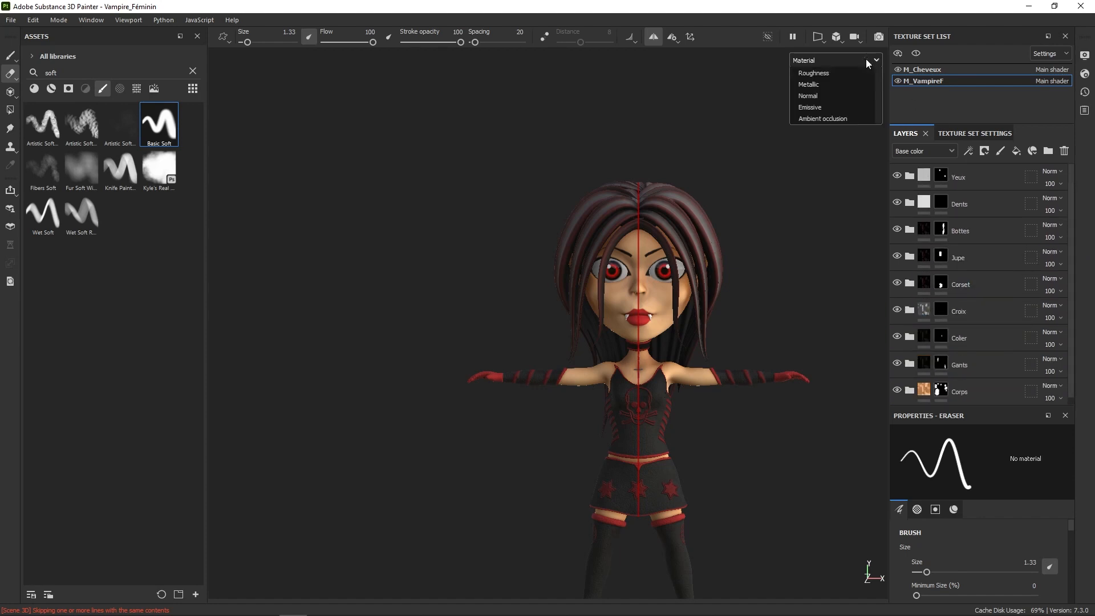
left_click(839, 107)
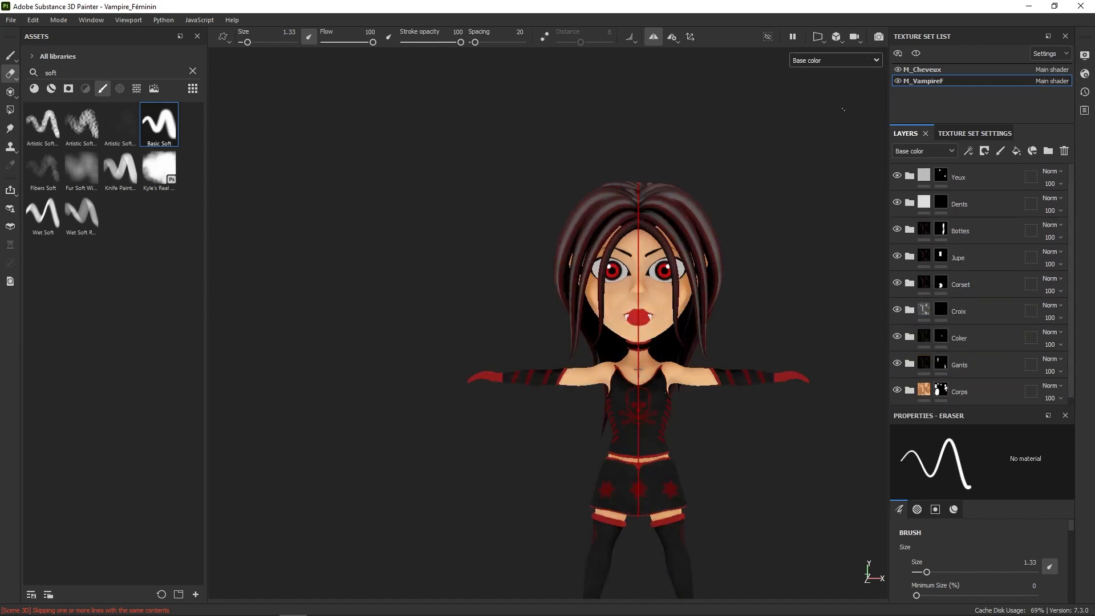
left_click(843, 61)
left_click(831, 86)
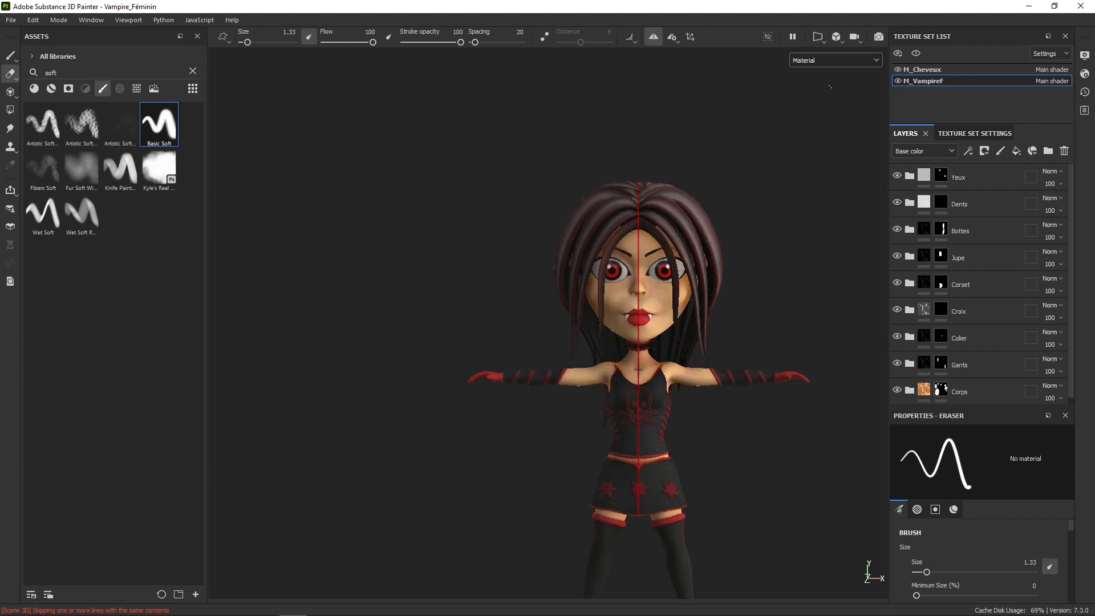
- Clear the asset search and add the AO_Boost_1 smart material above the Yeux folder in M_VampireF
left_click(10, 56)
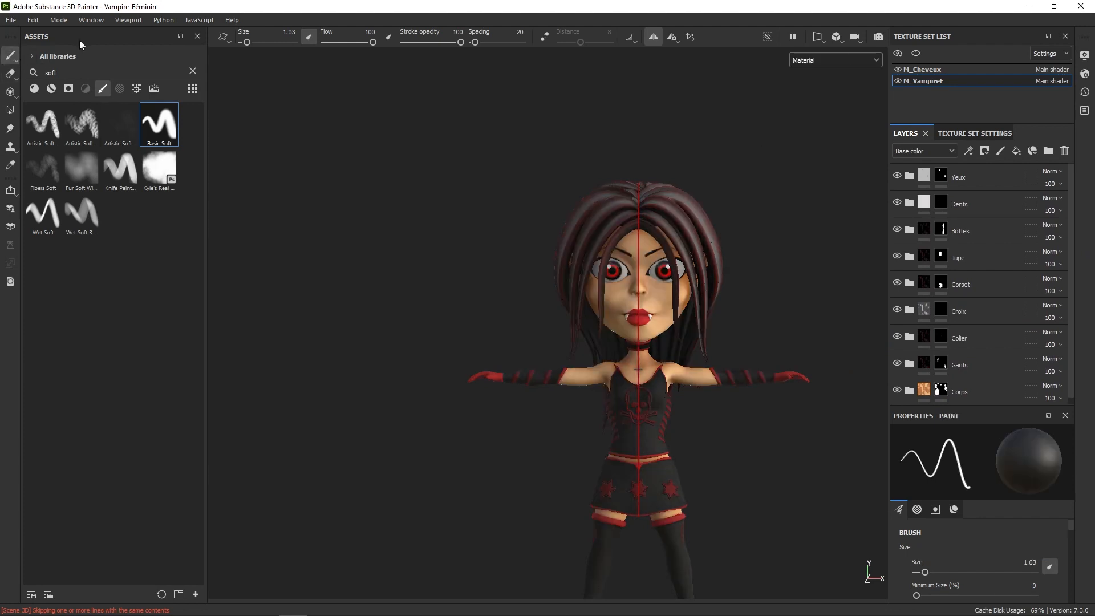
left_click(51, 89)
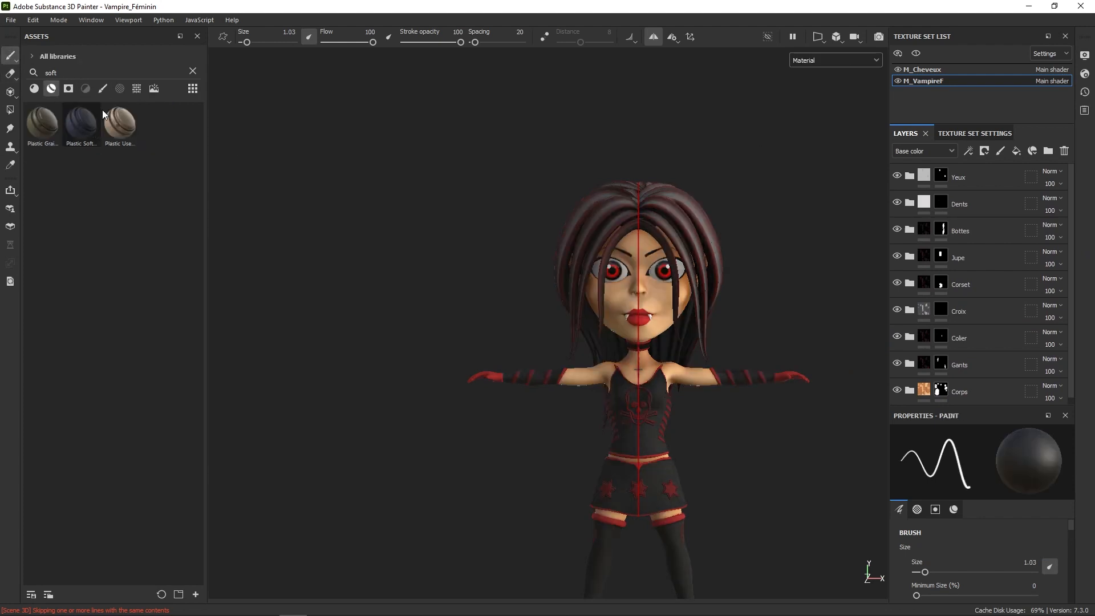
left_click(193, 71)
left_click_drag(120, 122, 1013, 171)
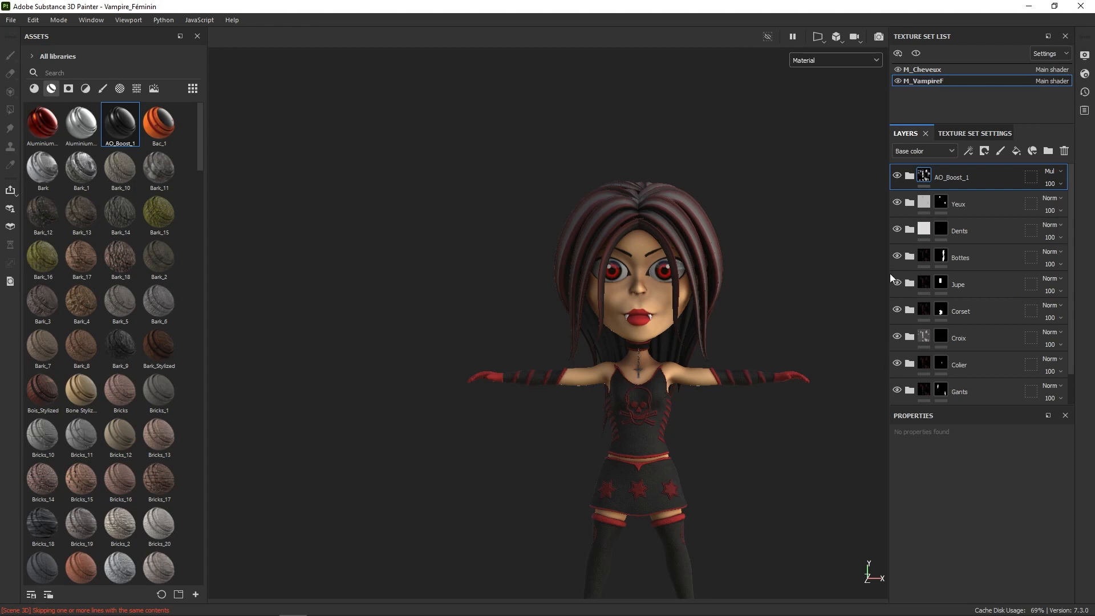
- Examine the effect of AO_Boost_1 in the Base color channel, then restore the Material display
left_click(846, 57)
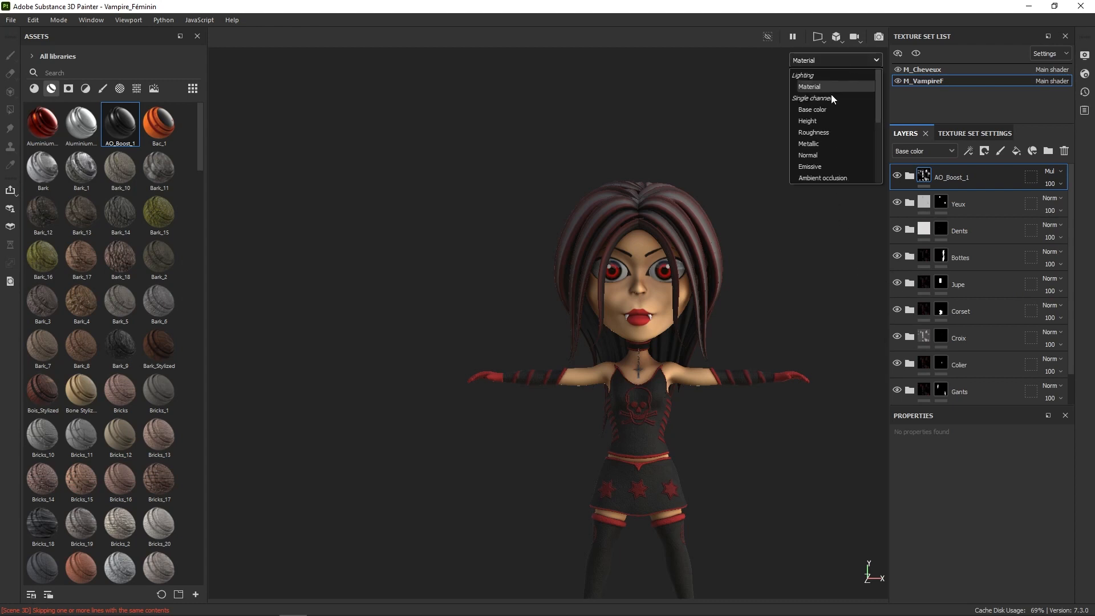
left_click(824, 108)
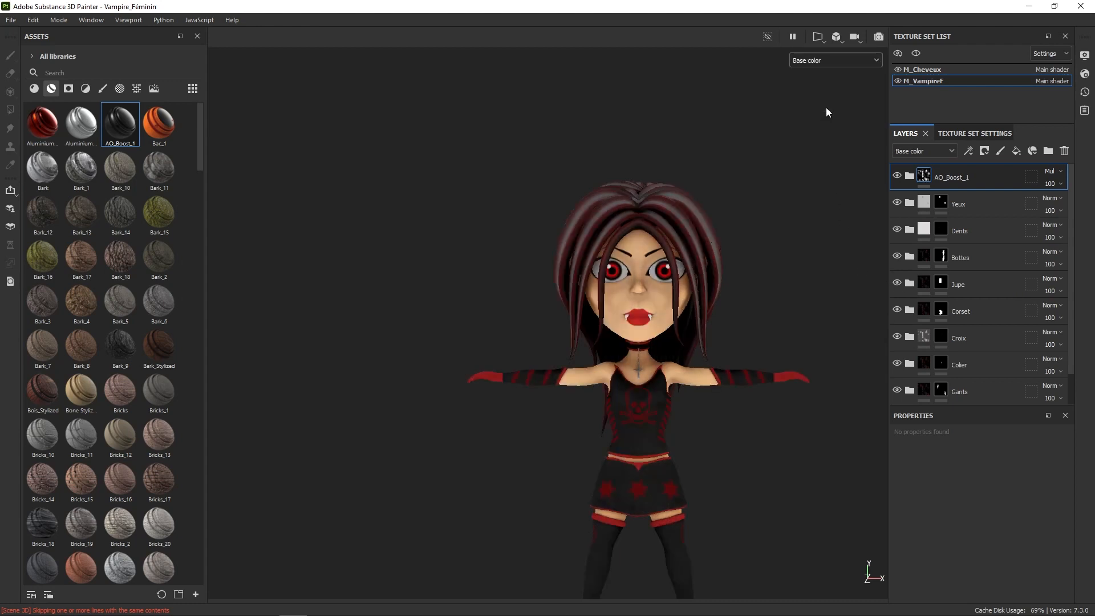
left_click(847, 61)
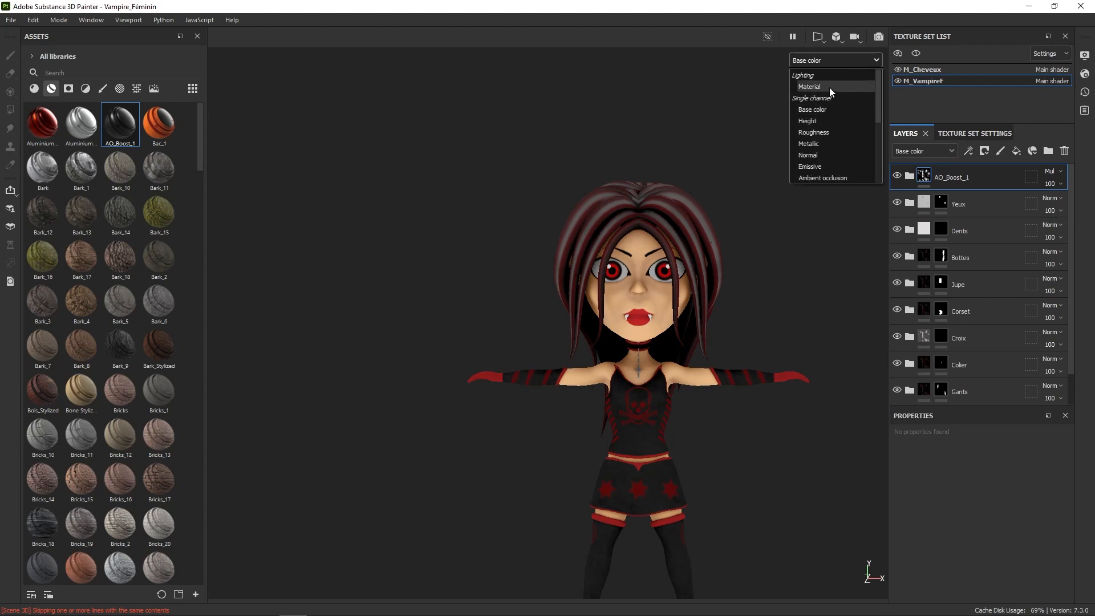
left_click(830, 87)
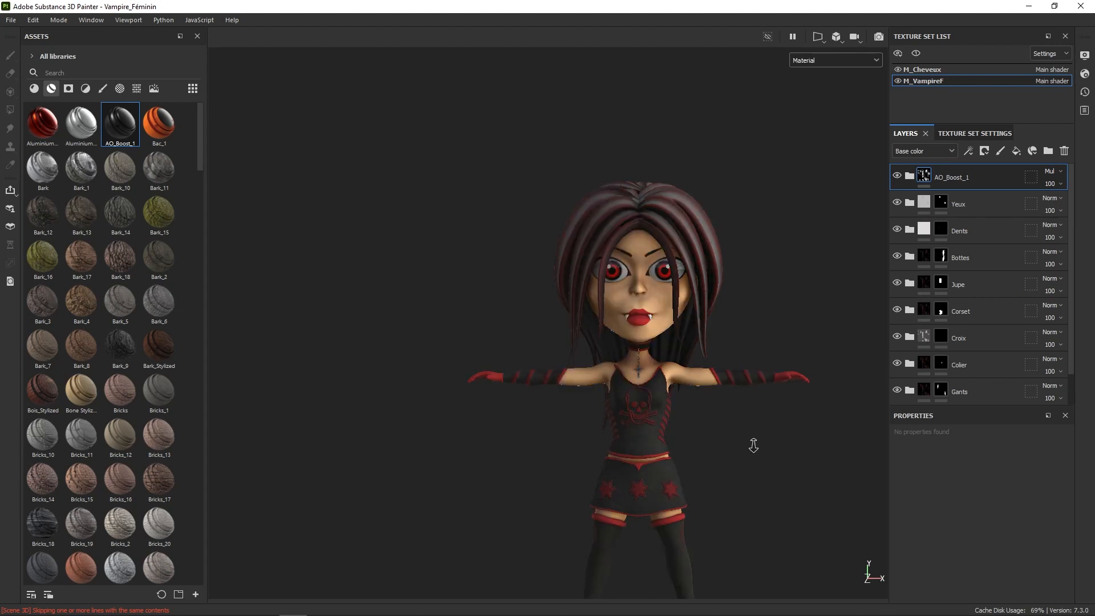
- Add a fill layer above AO_Boost_1 with only the specular level channel active, and set it to 0
left_click(1017, 150)
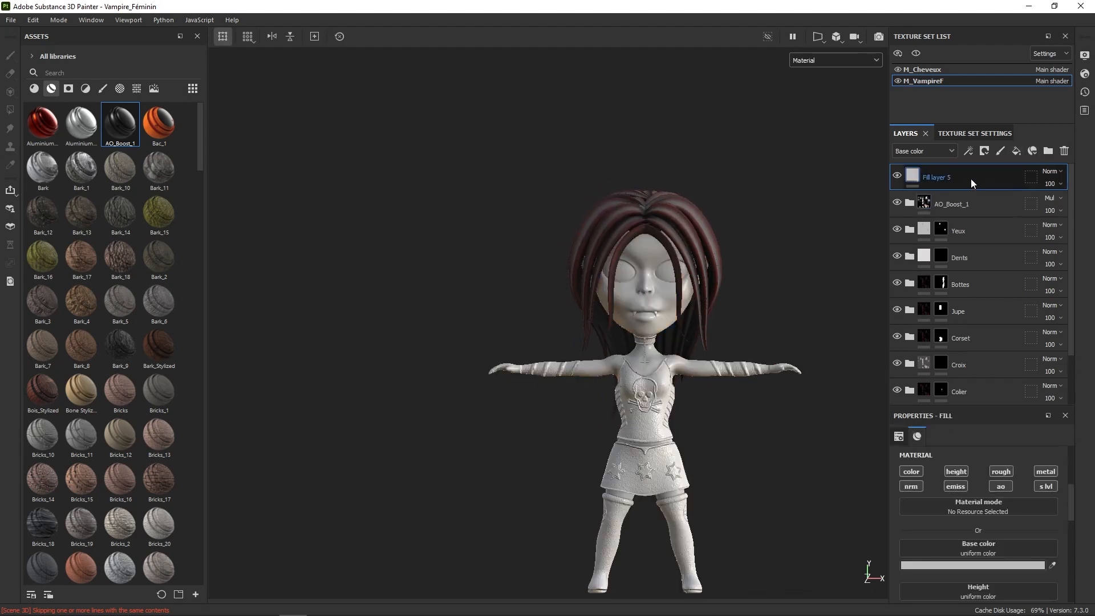
left_click(1048, 486)
left_click_drag(972, 575, 878, 585)
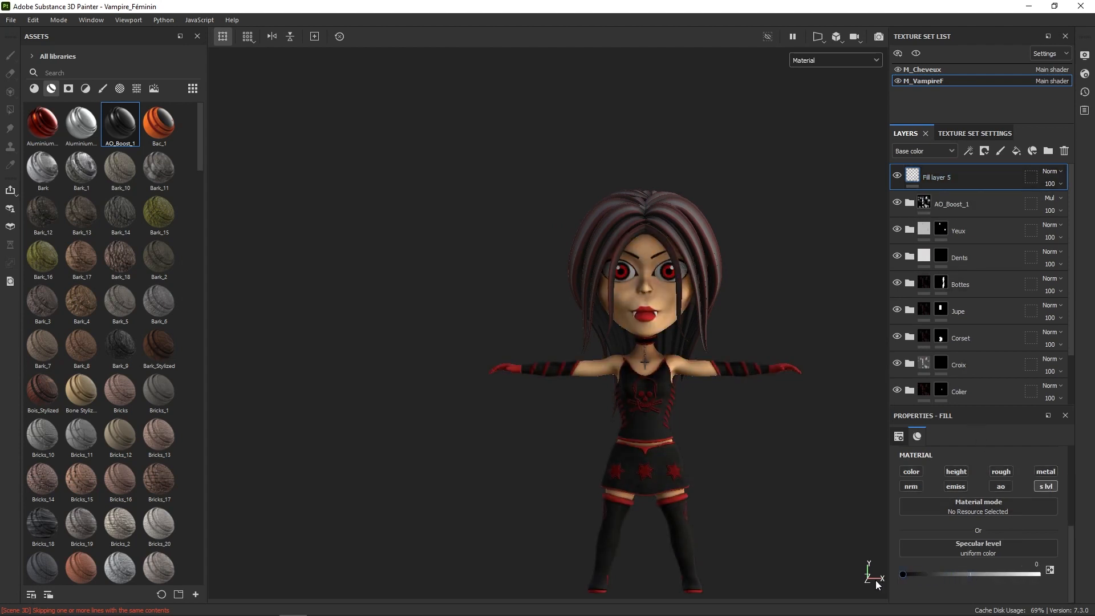
mouse_move(832, 450)
left_mouse_down("alt")
mouse_move(667, 466)
mouse_move(833, 438)
left_mouse_up("alt")
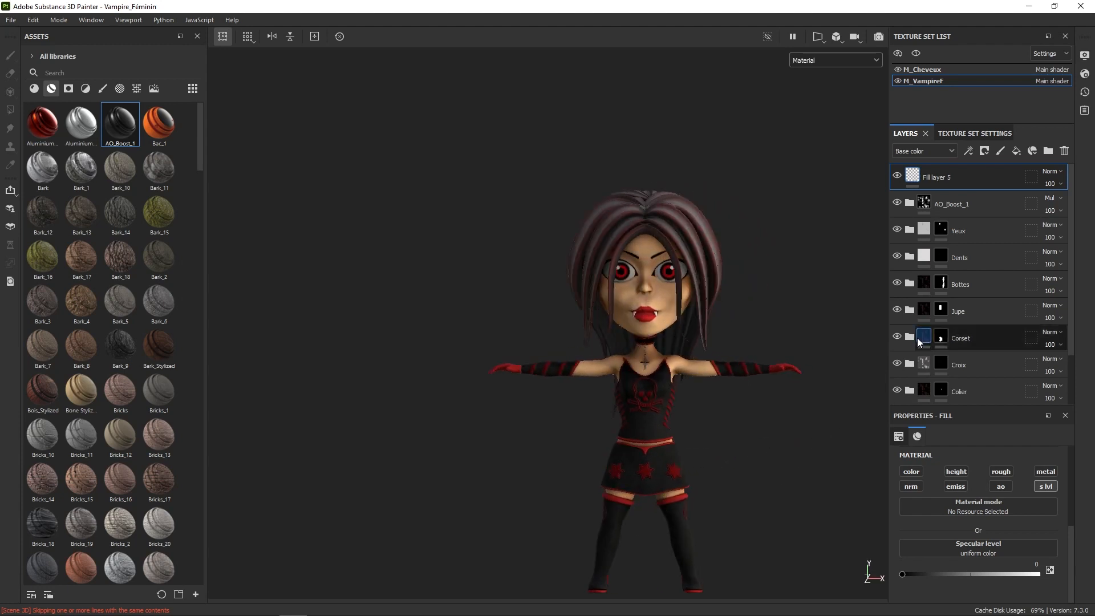
- Copy the AO_Boost_1 folder and the specular fill layer to the top of the M_Cheveux layer stack
left_click(965, 204)
left_click(967, 176, "shift")
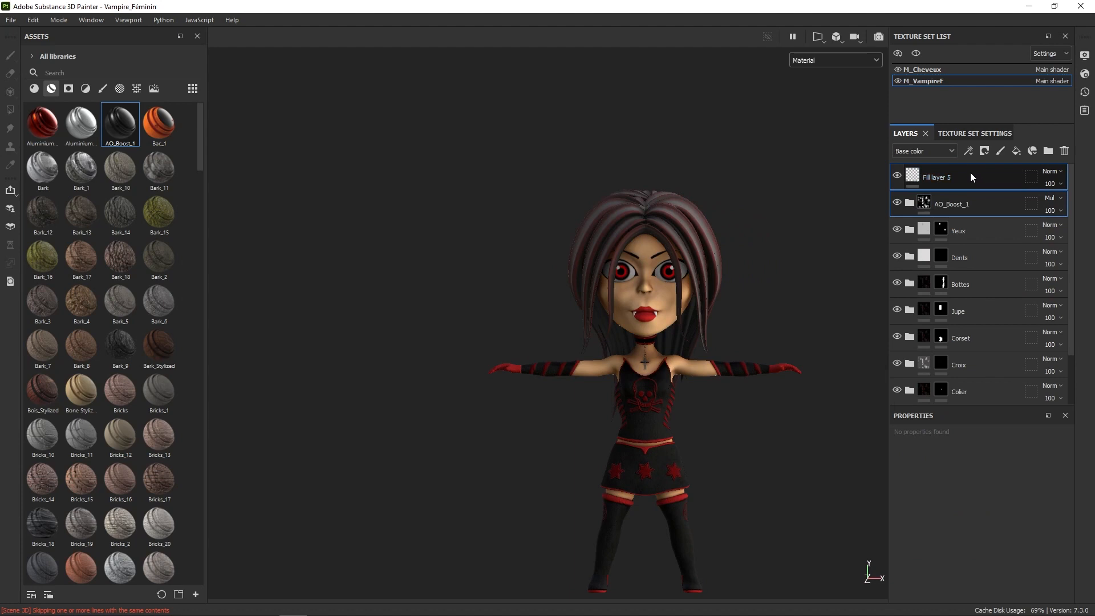
left_click(947, 69)
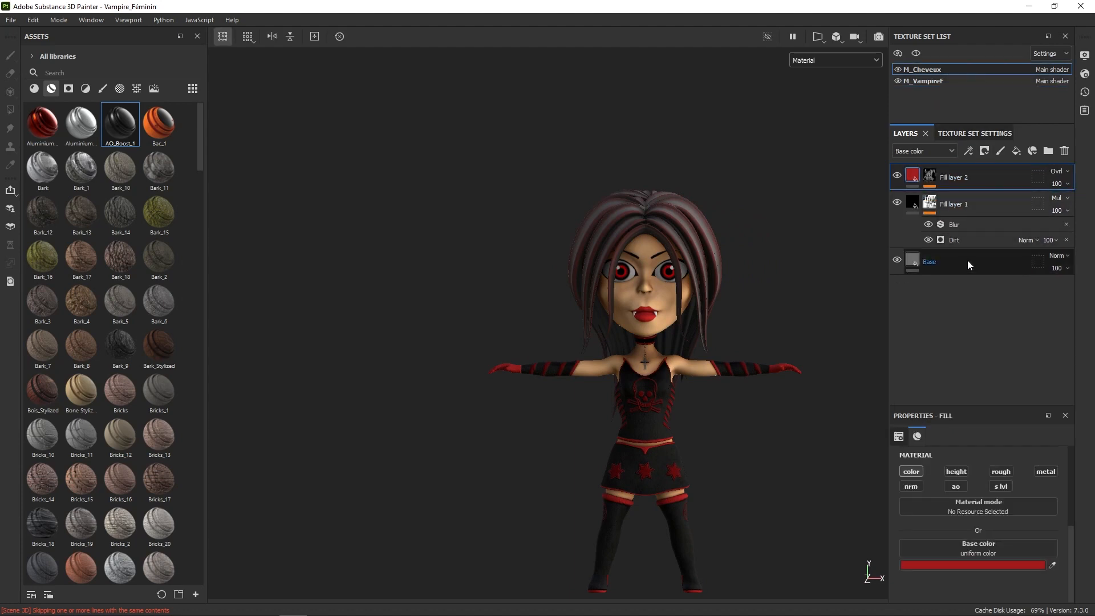
key("ctrl+v")
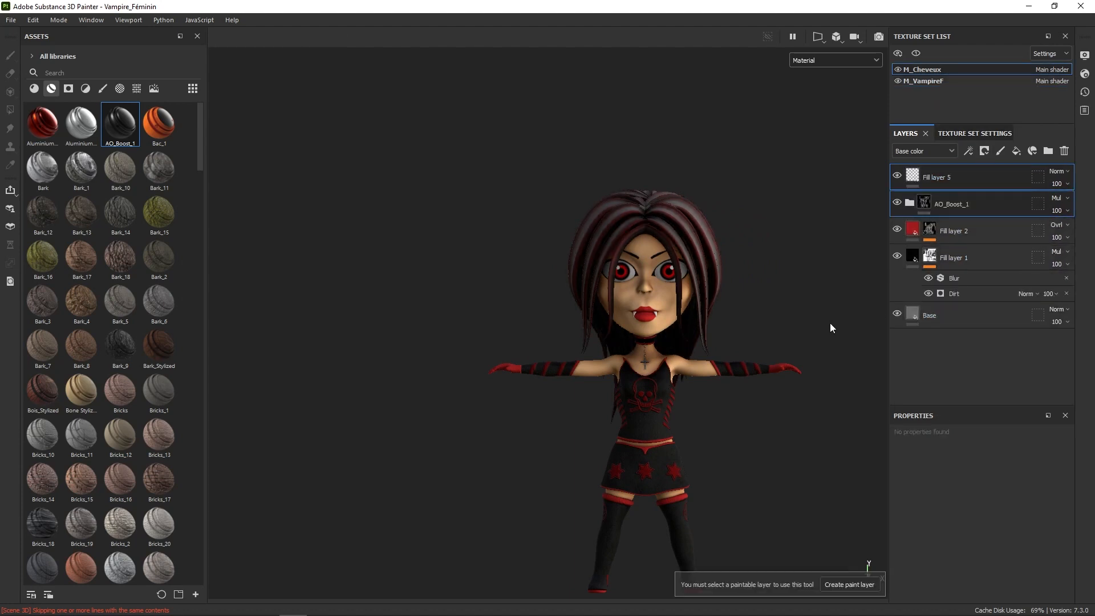
- Inspect the darkened hair in the Base color channel and switch back to the Material display
left_click(853, 61)
left_click(836, 108)
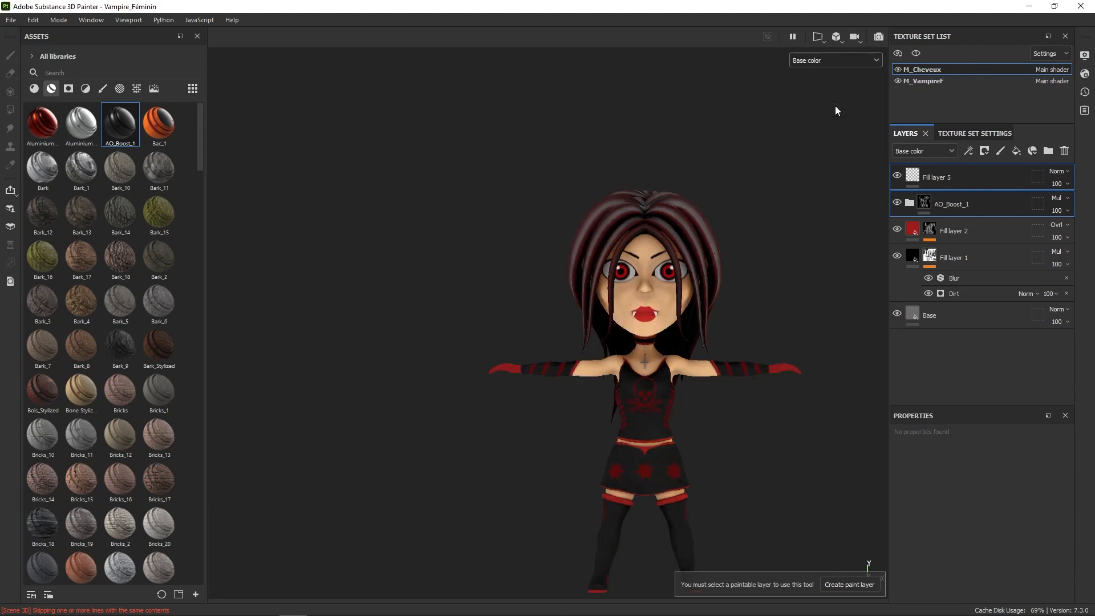
left_click_drag(844, 159, 784, 176, "alt")
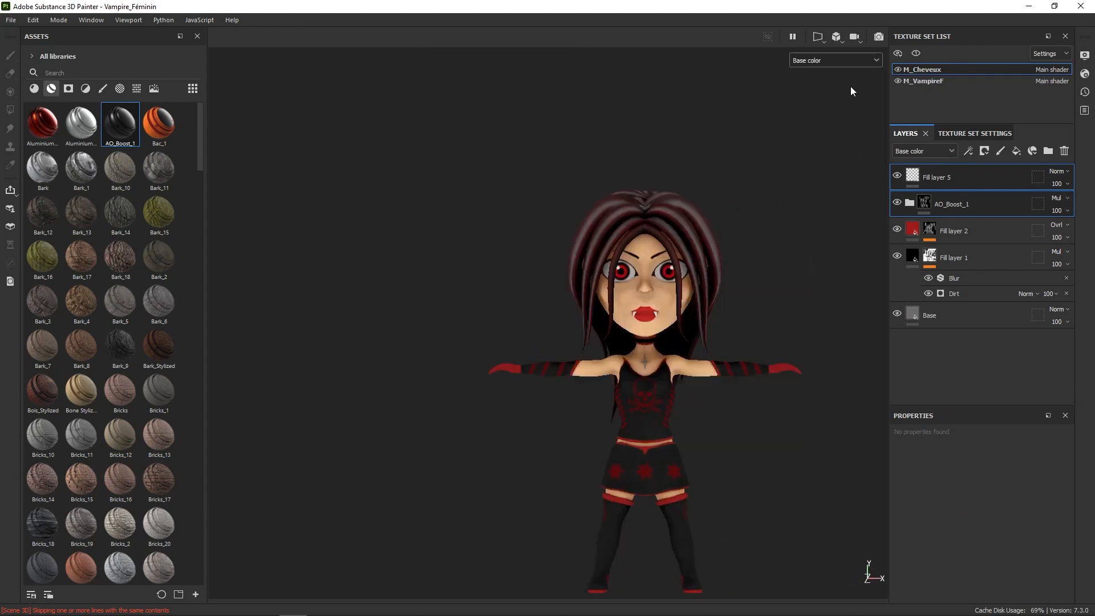
left_click(853, 60)
left_click(831, 87)
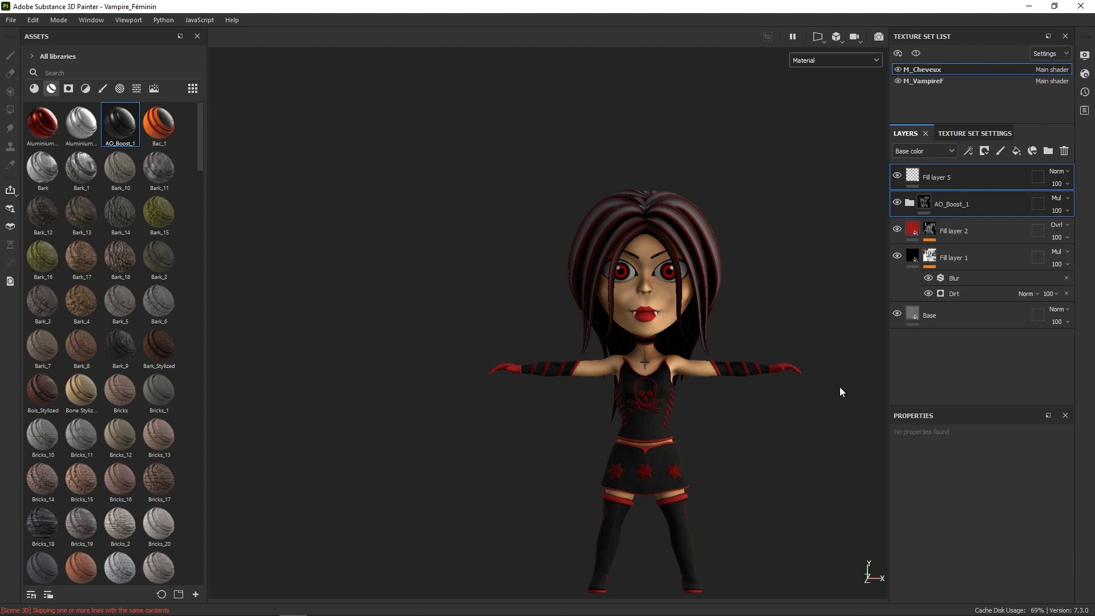